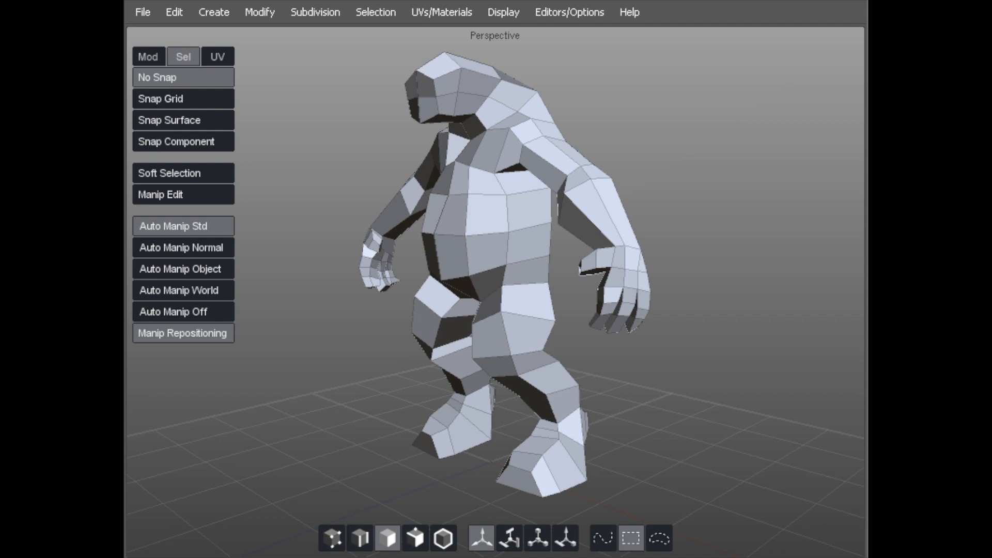
Step: Select the creature's whole mirrored mesh as an object, including its head, arm and leg
{"action": "left_click", "coordinate": [634, 215]}
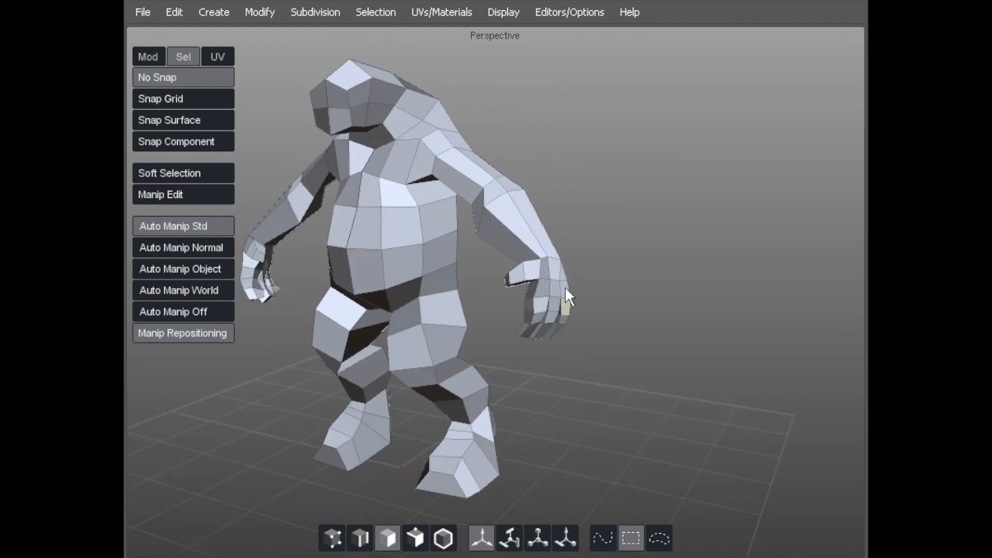
{"action": "left_click_drag", "start_coordinate": [452, 261], "coordinate": [609, 279], "text": "alt"}
{"action": "left_click", "coordinate": [542, 284]}
{"action": "left_click", "coordinate": [428, 191]}
{"action": "left_click_drag", "start_coordinate": [427, 190], "coordinate": [365, 237], "text": "alt"}
{"action": "key", "text": "F8"}
{"action": "left_click", "coordinate": [715, 104]}
{"action": "left_click", "coordinate": [472, 183]}
{"action": "left_click_drag", "start_coordinate": [464, 190], "coordinate": [456, 143], "text": "alt"}
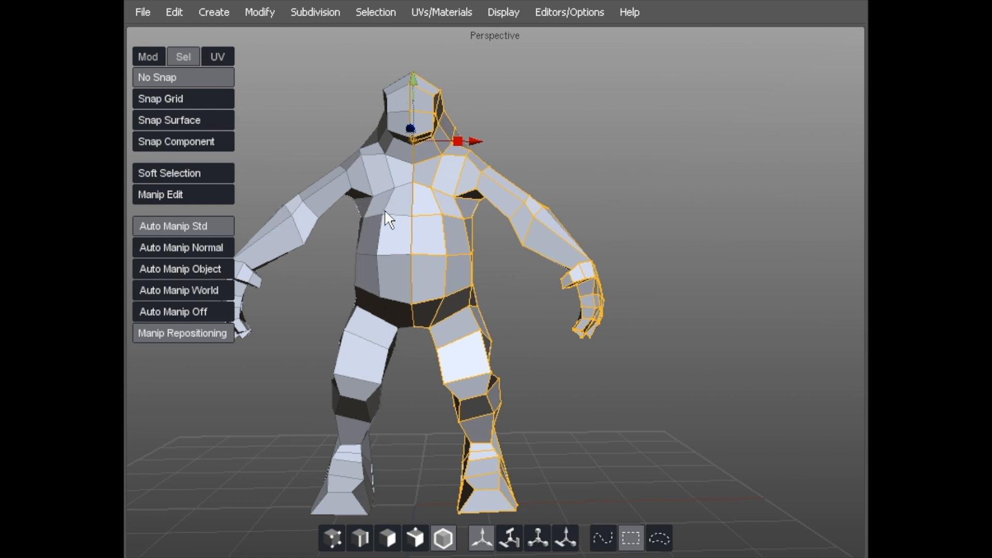
{"action": "left_click_drag", "start_coordinate": [366, 177], "coordinate": [306, 144], "text": "alt"}
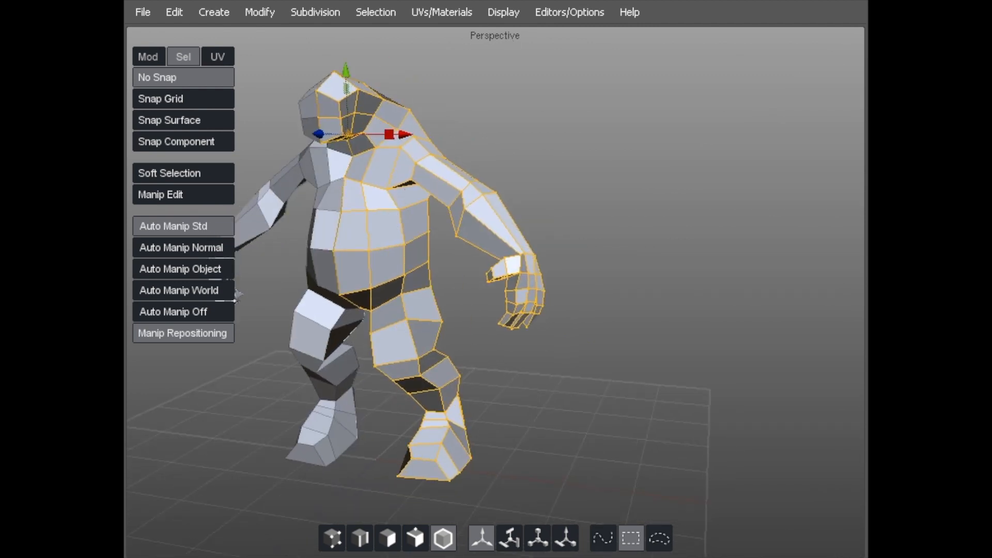
Step: Show the Scene Info for the selected creature mesh and close the Object Properties
{"action": "left_click", "coordinate": [554, 14]}
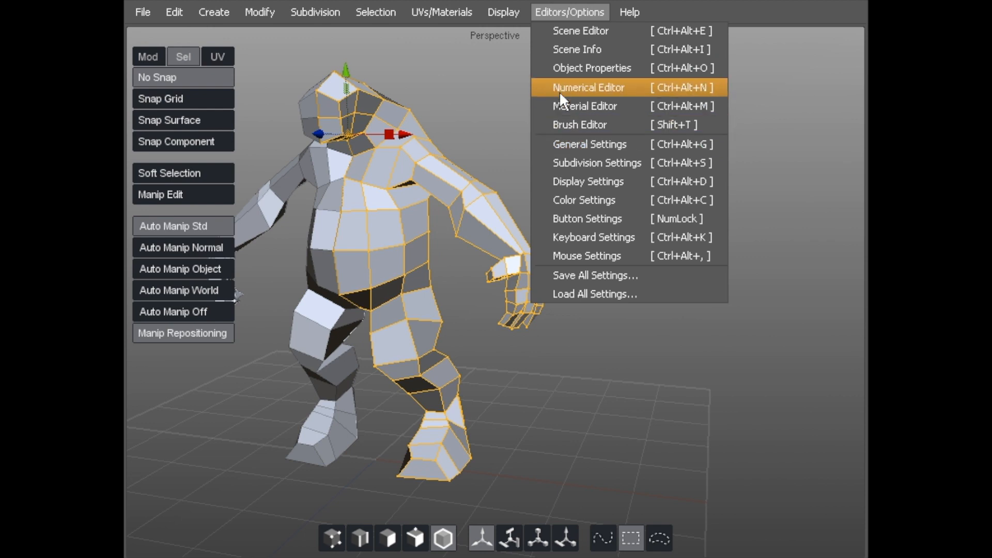
{"action": "left_click", "coordinate": [559, 66]}
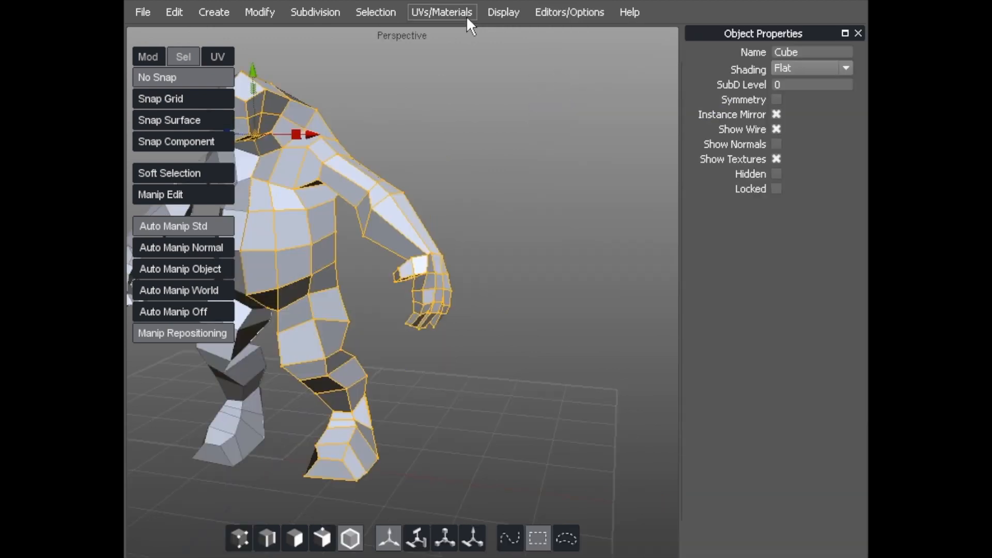
{"action": "left_click", "coordinate": [501, 12]}
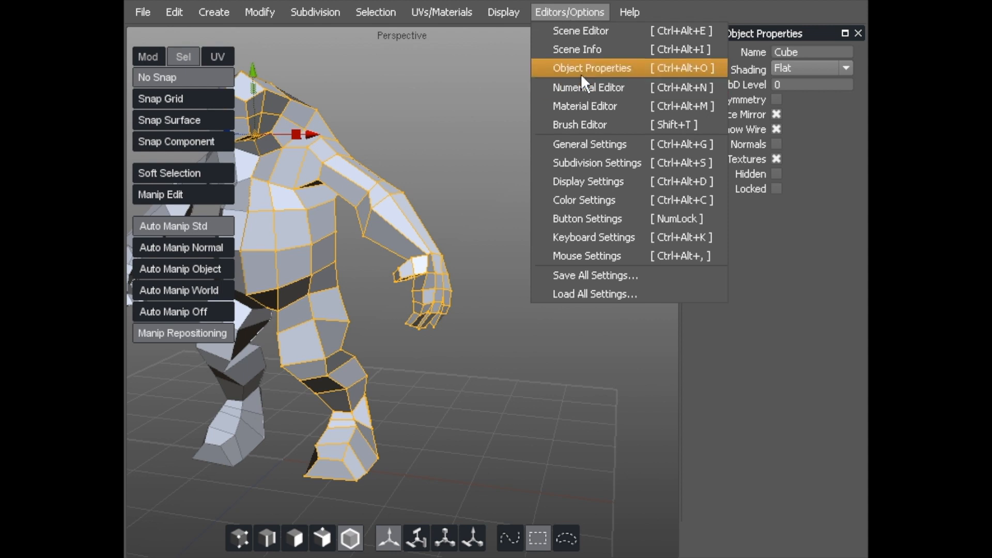
{"action": "left_click", "coordinate": [575, 49]}
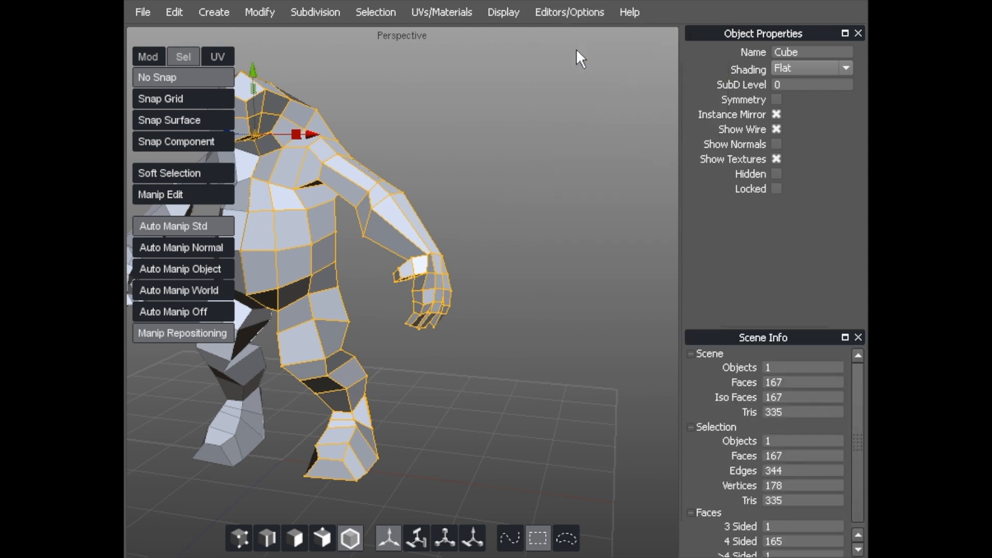
{"action": "left_click", "coordinate": [857, 34]}
{"action": "middle_click_drag", "start_coordinate": [300, 269], "coordinate": [362, 188]}
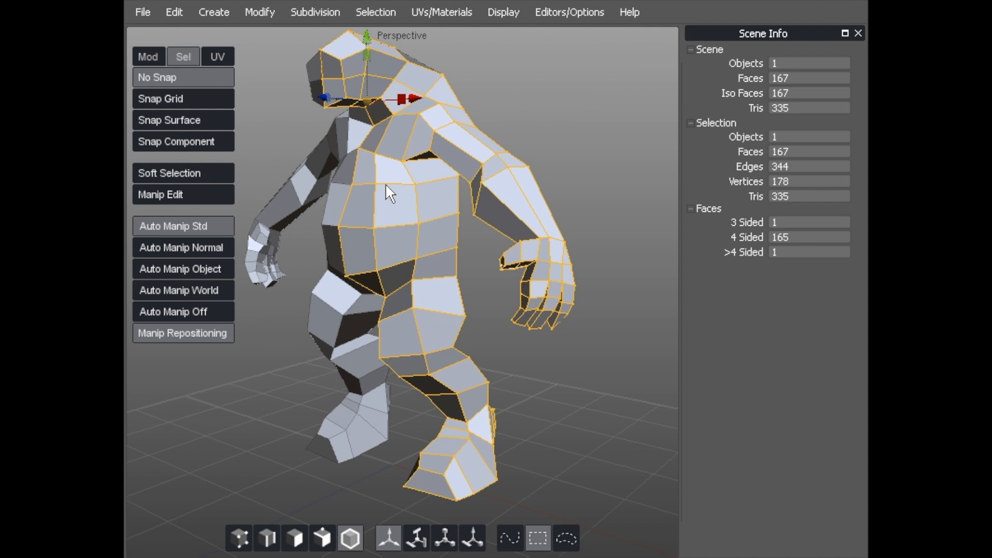
{"action": "left_click", "coordinate": [791, 252]}
Step: Select the triangular face on the back of the hand and check its side type in the scene statistics
{"action": "left_click_drag", "start_coordinate": [532, 228], "coordinate": [431, 222], "text": "alt"}
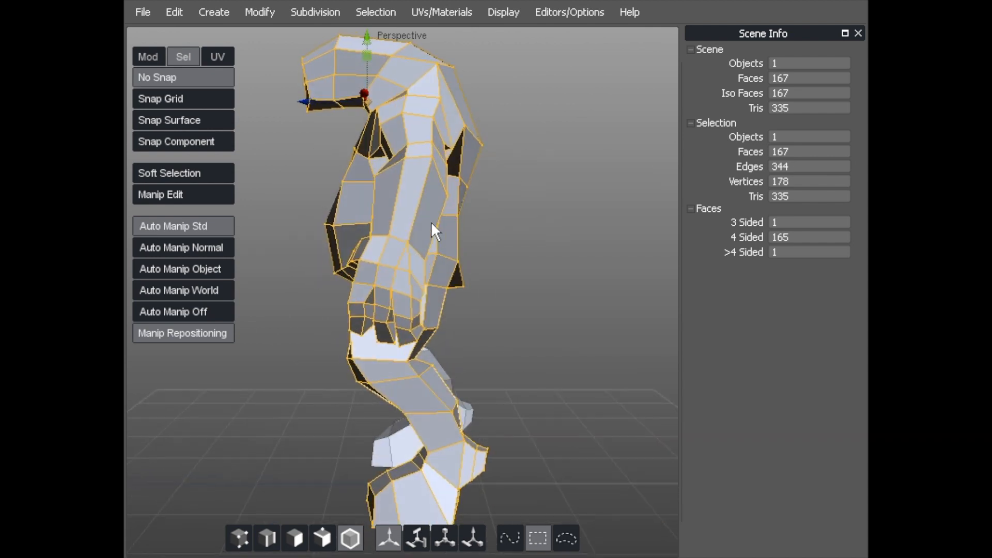
{"action": "middle_click_drag", "start_coordinate": [396, 207], "coordinate": [402, 167], "text": "alt"}
{"action": "left_click_drag", "start_coordinate": [402, 168], "coordinate": [448, 237], "text": "alt"}
{"action": "key", "text": "d"}
{"action": "left_click", "coordinate": [441, 251]}
{"action": "left_click_drag", "start_coordinate": [519, 245], "coordinate": [463, 243], "text": "alt"}
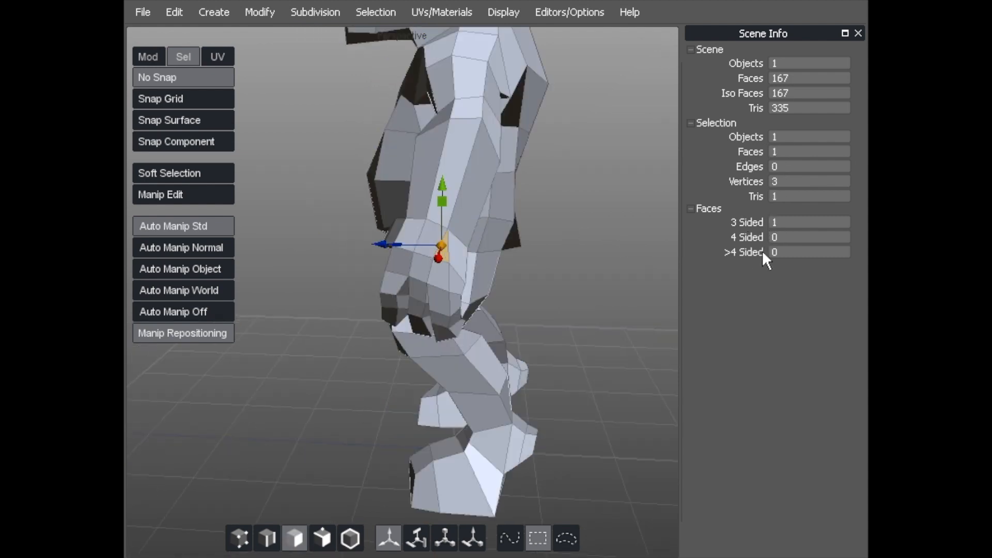
{"action": "left_click", "coordinate": [799, 252]}
Step: Reselect the whole mesh and use Select Special Geometry to pick its faces with sides greater than 4
{"action": "left_click_drag", "start_coordinate": [513, 244], "coordinate": [411, 126], "text": "alt"}
{"action": "left_click", "coordinate": [554, 250]}
{"action": "left_click", "coordinate": [407, 119]}
{"action": "left_click_drag", "start_coordinate": [489, 161], "coordinate": [312, 31], "text": "alt"}
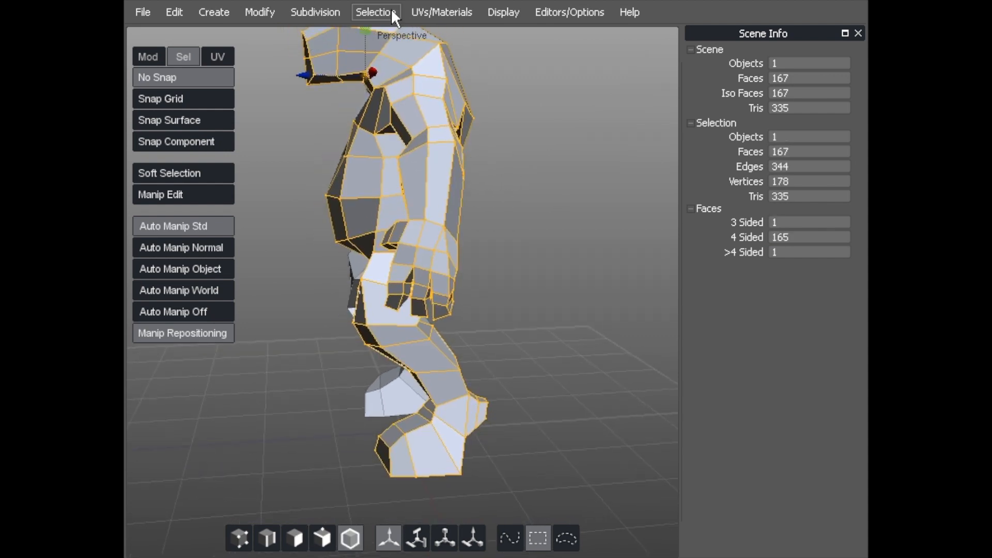
{"action": "left_click", "coordinate": [360, 13]}
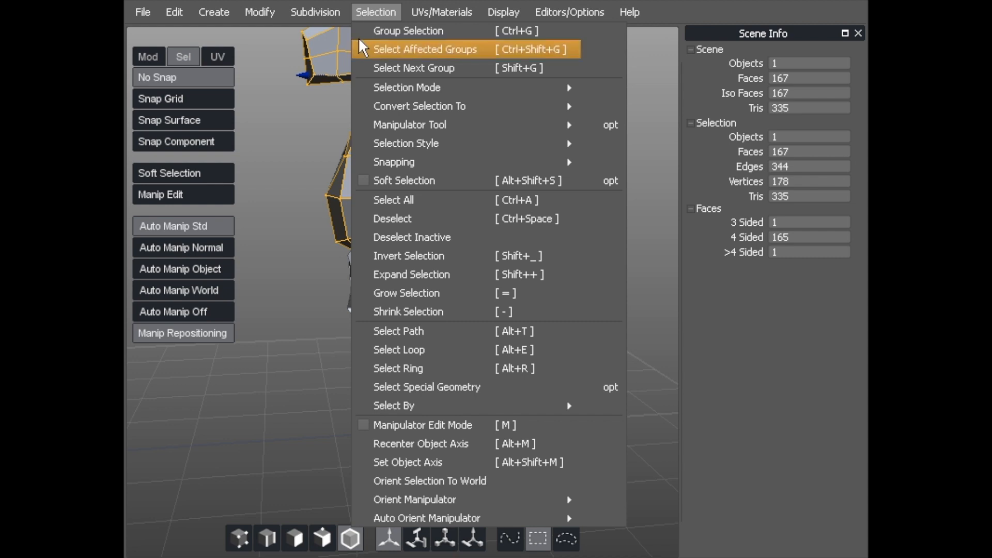
{"action": "left_click", "coordinate": [606, 387]}
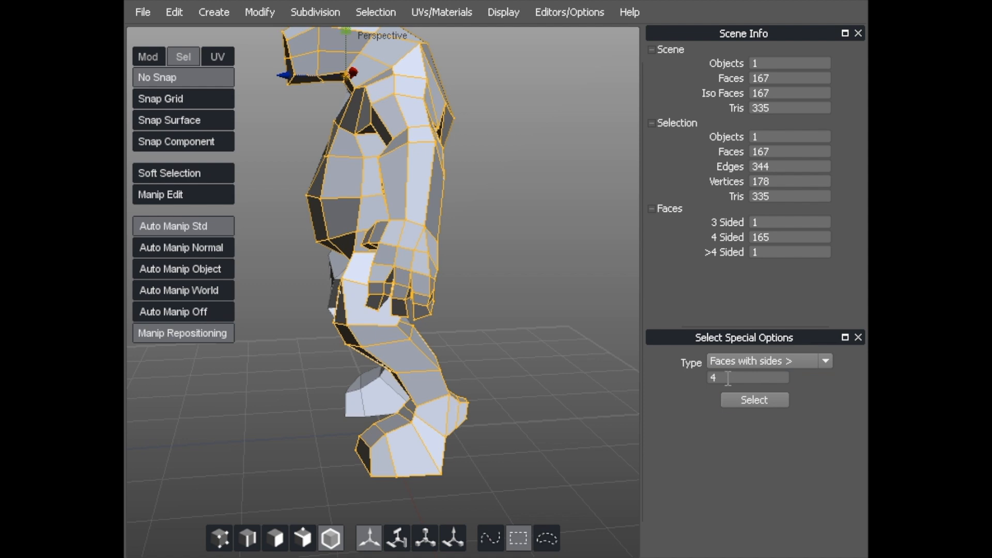
{"action": "left_click", "coordinate": [736, 400]}
{"action": "middle_click_drag", "start_coordinate": [455, 256], "coordinate": [344, 252]}
{"action": "middle_click_drag", "start_coordinate": [343, 176], "coordinate": [367, 184]}
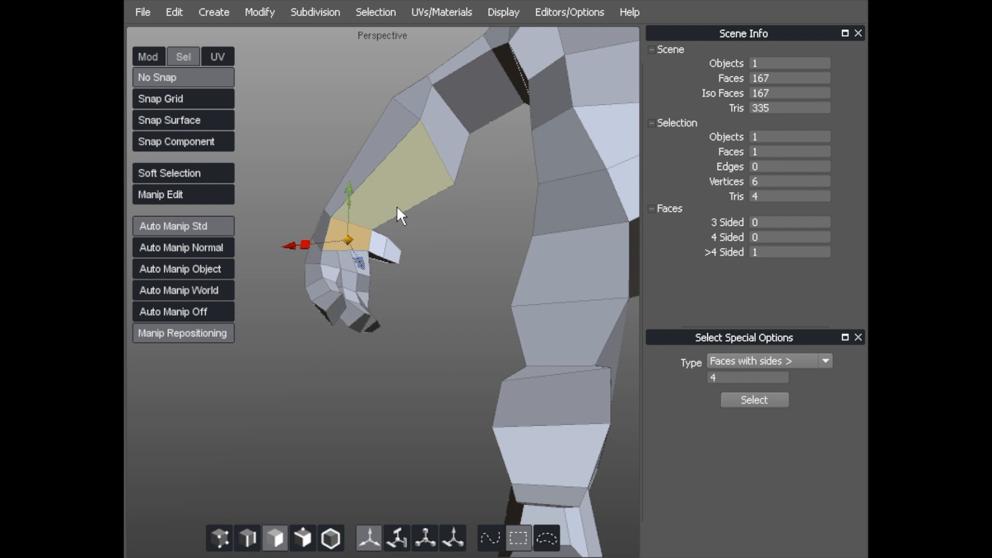
Step: Select the face loop starting on the inner forearm and examine its path along the body, leg and foot
{"action": "left_click", "coordinate": [398, 181]}
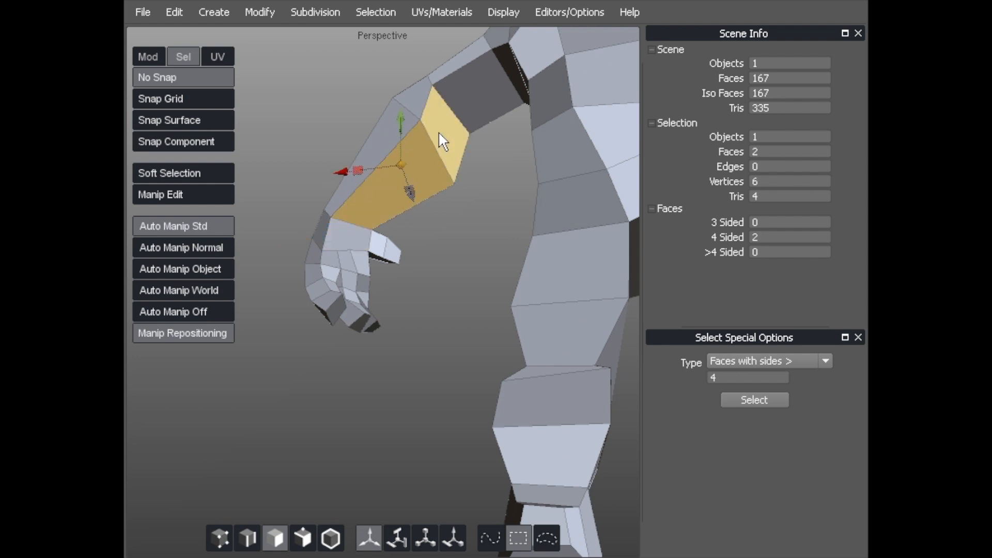
{"action": "double_click", "coordinate": [438, 132]}
{"action": "middle_click_drag", "start_coordinate": [420, 135], "coordinate": [397, 129]}
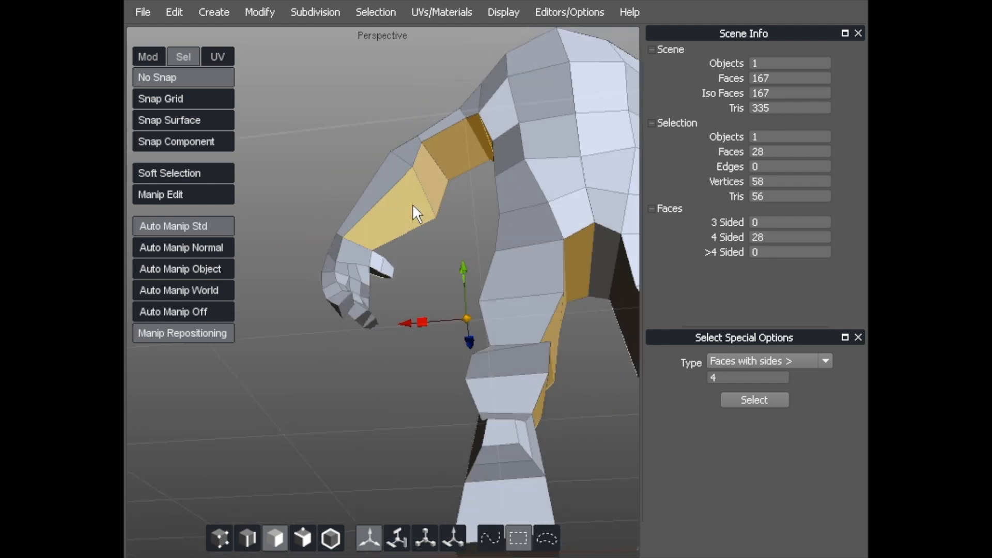
{"action": "middle_click_drag", "start_coordinate": [425, 188], "coordinate": [478, 199]}
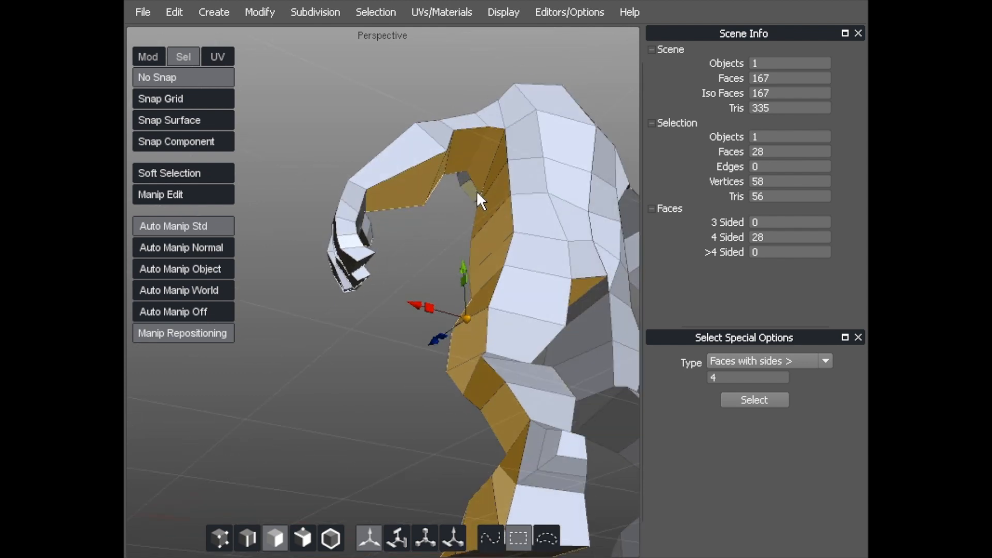
{"action": "middle_click_drag", "start_coordinate": [483, 161], "coordinate": [322, 166]}
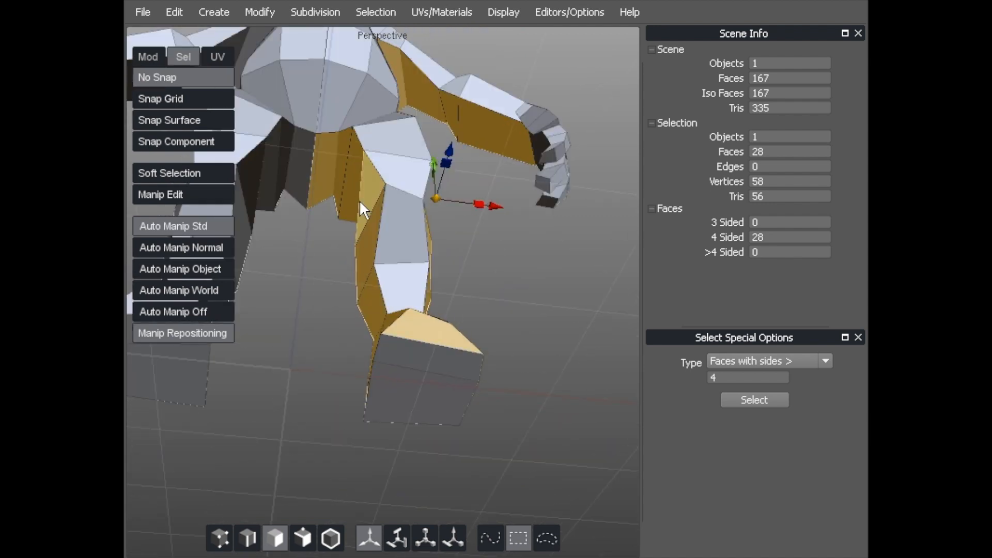
{"action": "middle_click_drag", "start_coordinate": [403, 233], "coordinate": [277, 293]}
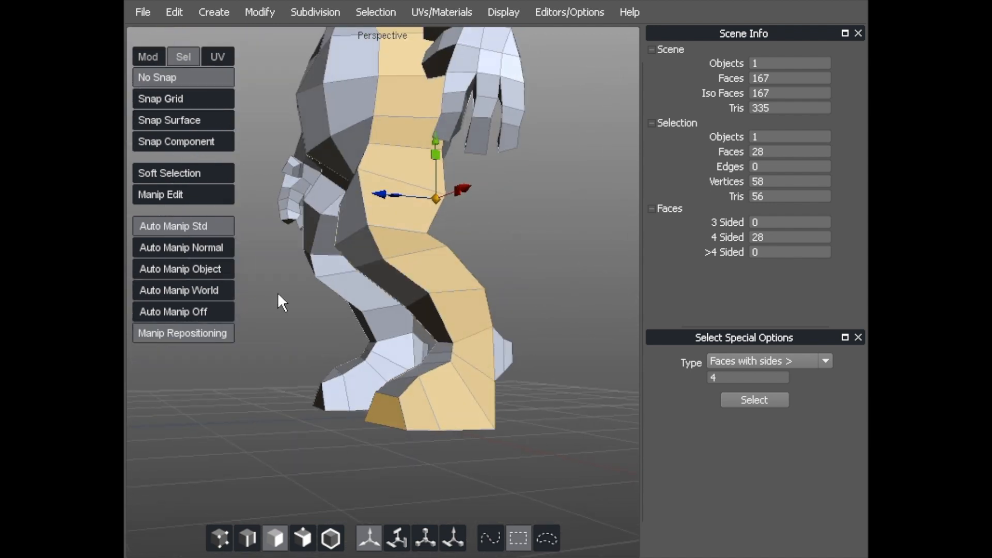
Step: Insert an edge loop through the middle of the face loop running along the inner arm, torso side and leg
{"action": "key", "text": "ctrl+z"}
{"action": "middle_click_drag", "start_coordinate": [398, 227], "coordinate": [489, 203]}
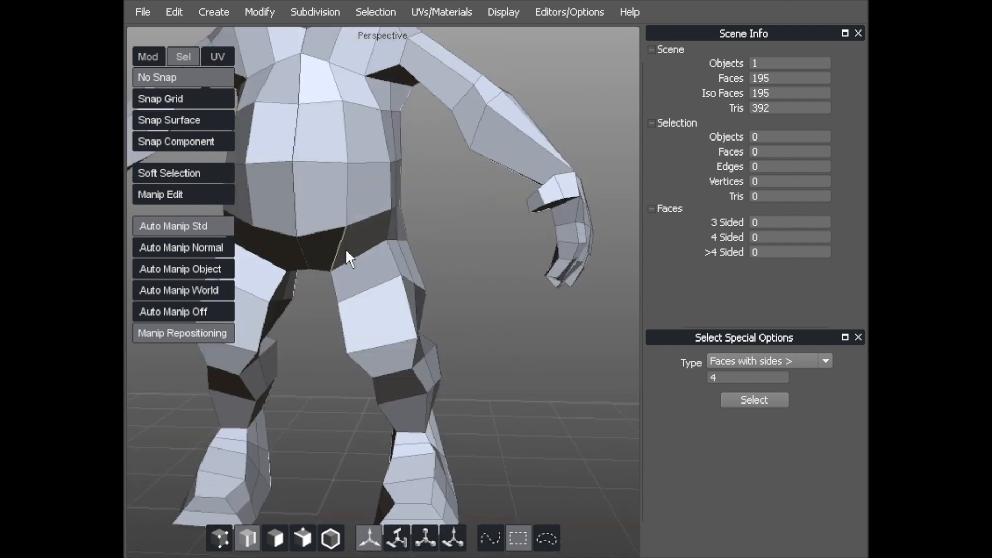
{"action": "scroll", "coordinate": [345, 248], "scroll_direction": "up", "scroll_amount": 3}
{"action": "middle_click_drag", "start_coordinate": [385, 142], "coordinate": [542, 144]}
{"action": "middle_click_drag", "start_coordinate": [491, 405], "coordinate": [495, 314]}
{"action": "middle_click_drag", "start_coordinate": [385, 176], "coordinate": [354, 263]}
{"action": "middle_click_drag", "start_coordinate": [420, 203], "coordinate": [402, 135]}
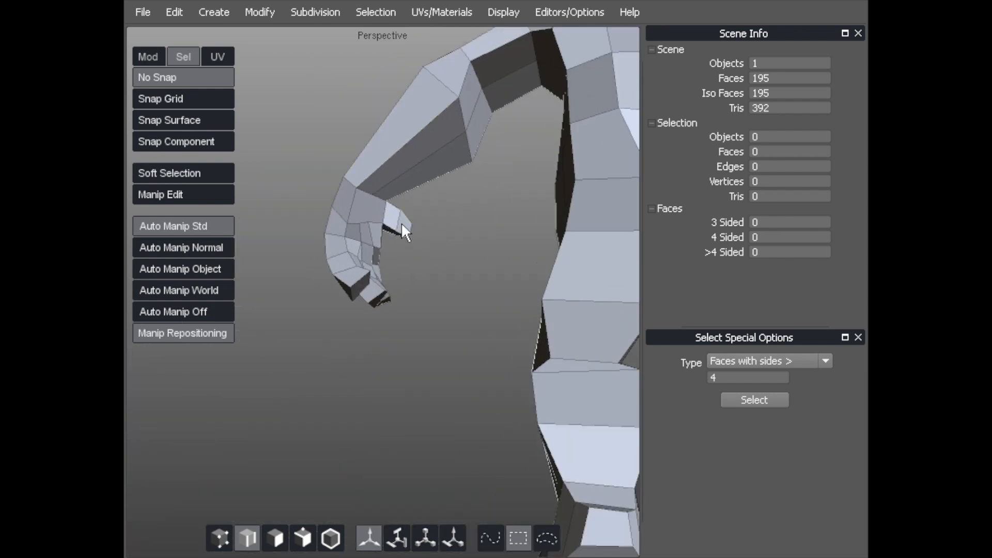
Step: Connect the finger-base vertex nearer the thumb to the new middle wrist vertex across the palm
{"action": "middle_click_drag", "start_coordinate": [454, 196], "coordinate": [405, 210]}
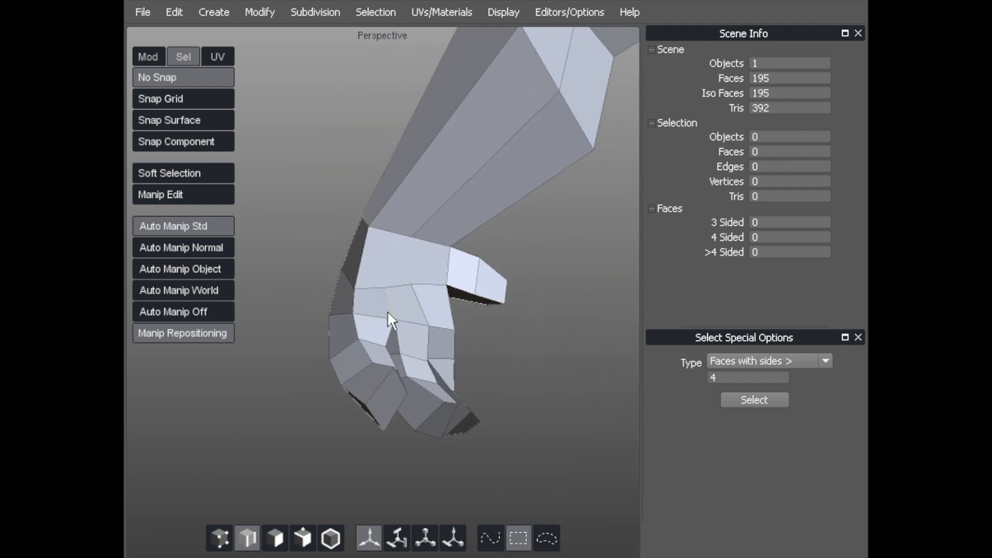
{"action": "middle_click_drag", "start_coordinate": [394, 245], "coordinate": [406, 269]}
{"action": "key", "text": "a"}
{"action": "left_click", "coordinate": [438, 285]}
{"action": "scroll", "coordinate": [442, 211], "scroll_direction": "up", "scroll_amount": 5}
{"action": "left_click", "coordinate": [471, 186], "text": "shift"}
{"action": "middle_click_drag", "start_coordinate": [470, 188], "coordinate": [408, 163]}
{"action": "key", "text": "c"}
Step: Connect the neighbouring finger-base vertex to the outer wrist corner vertex across the palm
{"action": "left_click", "coordinate": [393, 182]}
{"action": "left_click", "coordinate": [406, 250]}
{"action": "left_click", "coordinate": [364, 114], "text": "shift"}
{"action": "key", "text": "c"}
{"action": "middle_click_drag", "start_coordinate": [412, 155], "coordinate": [373, 172]}
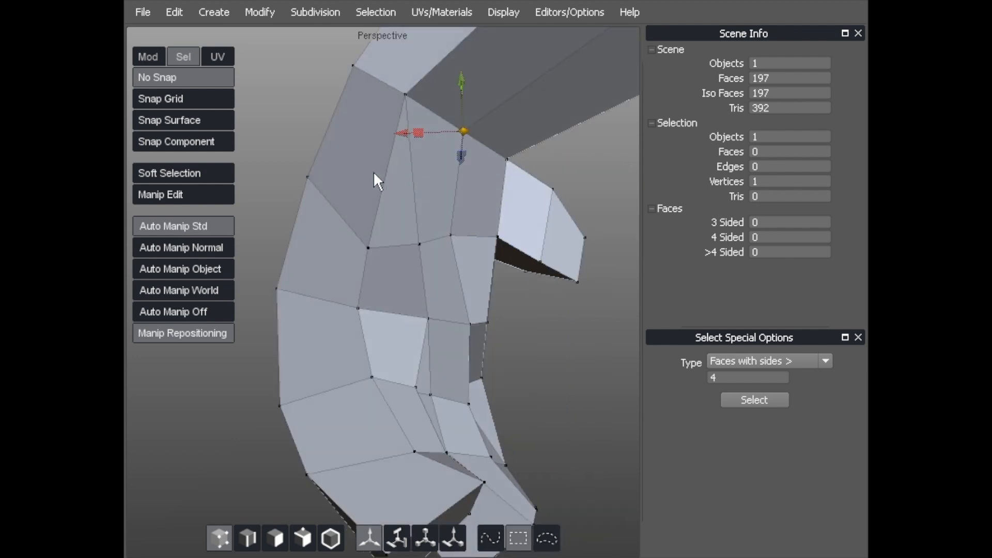
{"action": "left_click", "coordinate": [388, 176]}
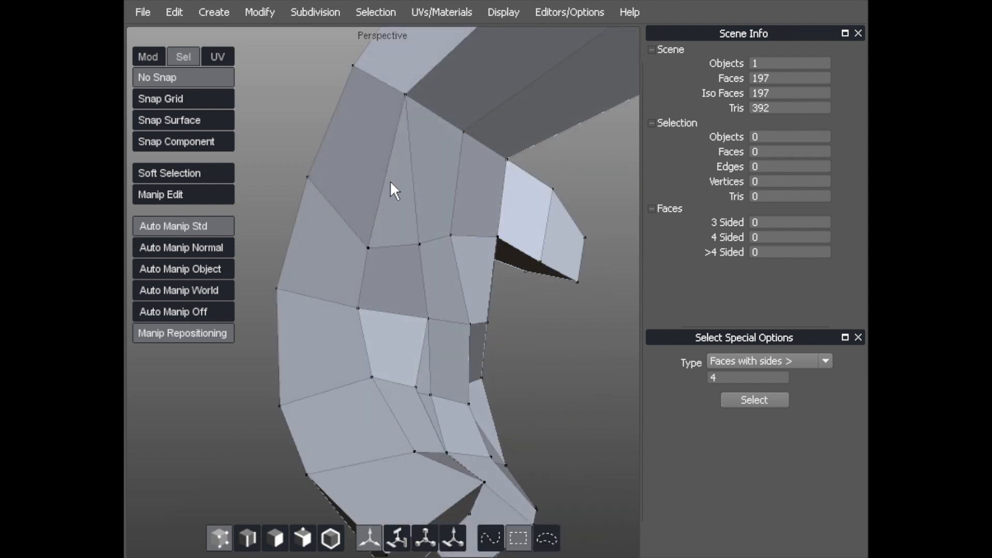
Step: Cut across the hand's outer side face from the palm triangle's edge to the edge of the triangle on the back
{"action": "key", "text": "g"}
{"action": "key", "text": "f"}
{"action": "key", "text": "x"}
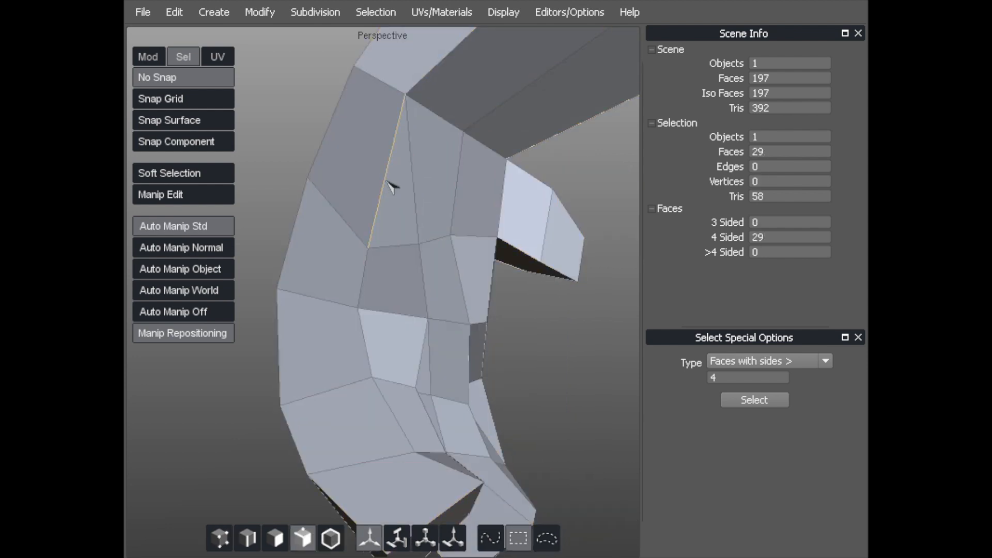
{"action": "left_click", "coordinate": [385, 176]}
{"action": "middle_click_drag", "start_coordinate": [354, 162], "coordinate": [390, 174]}
{"action": "left_click", "coordinate": [457, 173]}
{"action": "middle_click_drag", "start_coordinate": [499, 168], "coordinate": [403, 194]}
{"action": "left_click", "coordinate": [523, 164]}
{"action": "left_click", "coordinate": [357, 241]}
{"action": "middle_click_drag", "start_coordinate": [320, 160], "coordinate": [393, 194]}
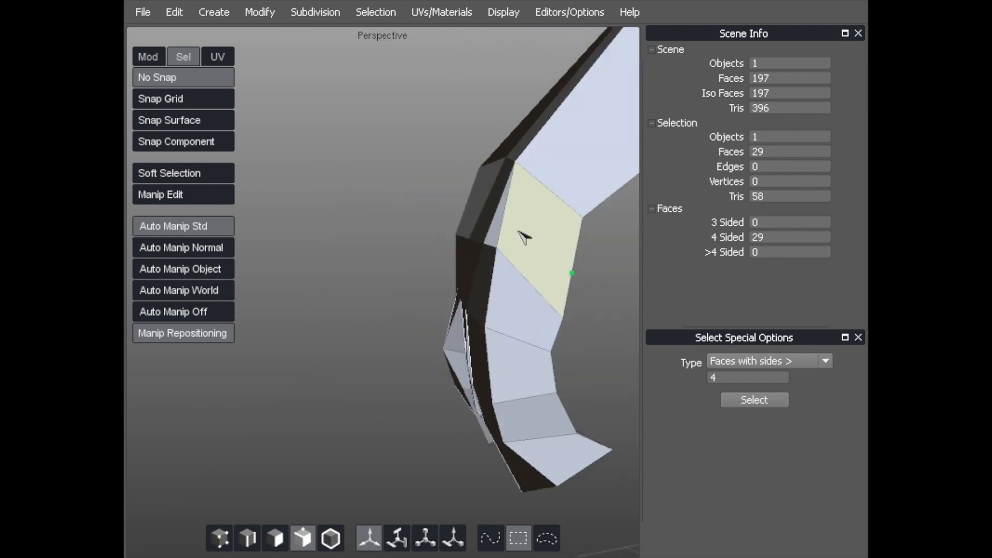
{"action": "left_click", "coordinate": [503, 221]}
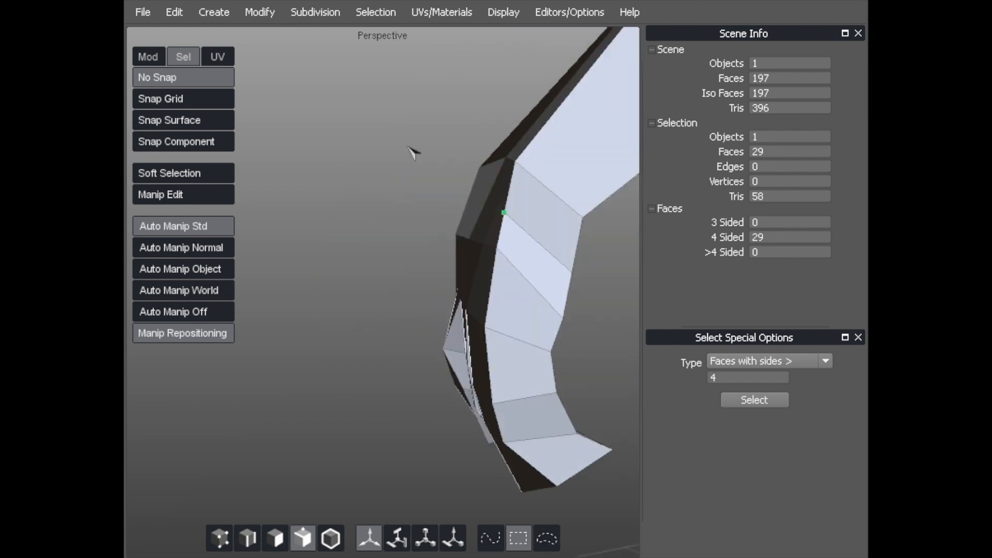
{"action": "right_click", "coordinate": [357, 147]}
Step: Delete the stray vertex midway along the thumb-side edge of the dark triangular face on the back of the hand
{"action": "left_click", "coordinate": [504, 214]}
{"action": "key", "text": "f"}
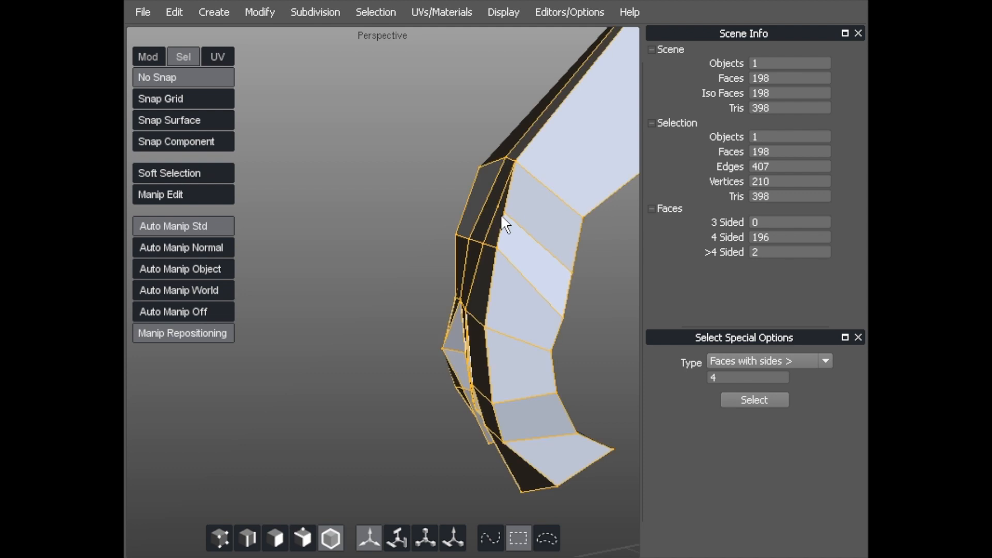
{"action": "key", "text": "a"}
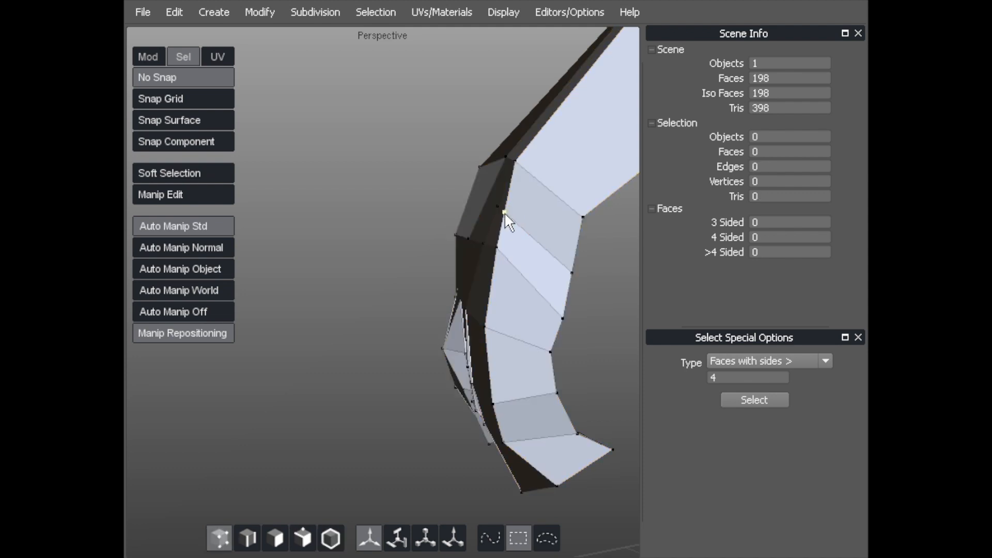
{"action": "left_click_drag", "start_coordinate": [505, 212], "coordinate": [519, 213]}
{"action": "middle_click_drag", "start_coordinate": [391, 158], "coordinate": [457, 161]}
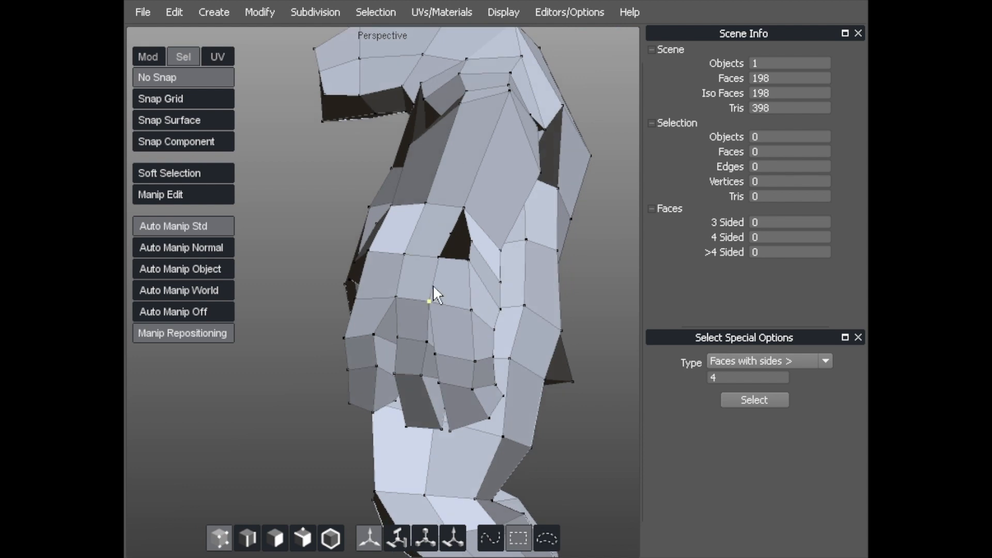
{"action": "left_click", "coordinate": [450, 234]}
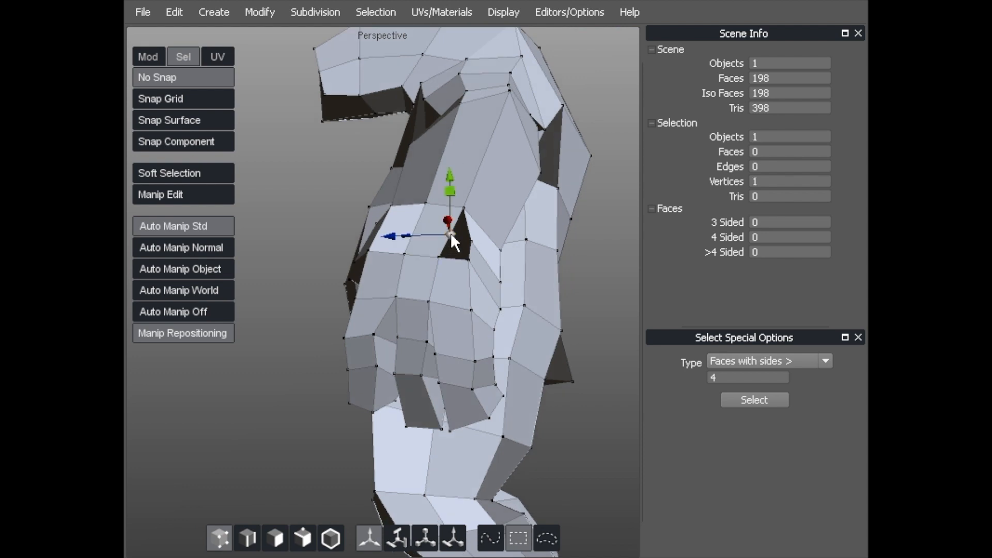
{"action": "key", "text": "Delete"}
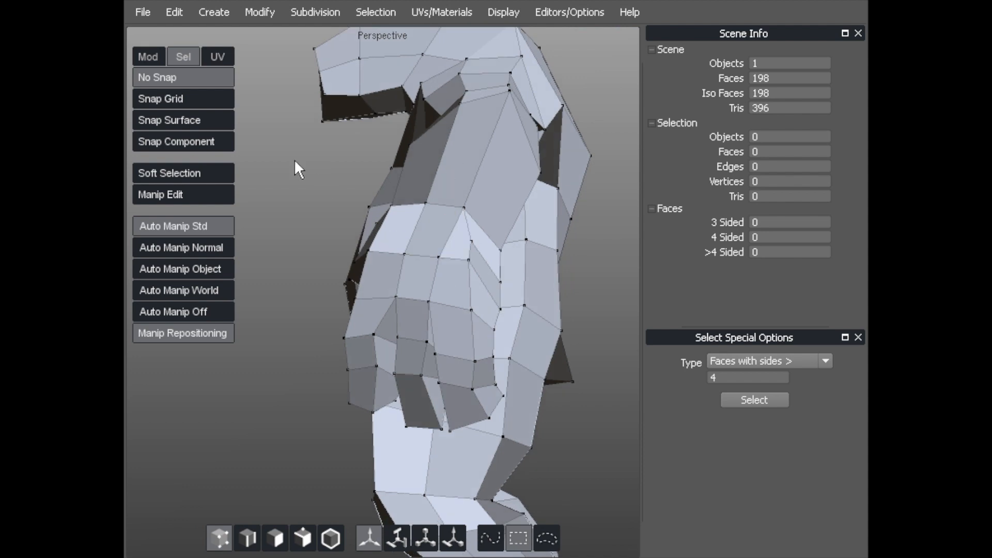
Step: Nudge the vertices beside the new cut on the outer side of the hand
{"action": "left_click_drag", "start_coordinate": [485, 241], "coordinate": [481, 238]}
{"action": "middle_click_drag", "start_coordinate": [525, 262], "coordinate": [500, 270]}
{"action": "left_click", "coordinate": [494, 256]}
{"action": "left_click_drag", "start_coordinate": [495, 255], "coordinate": [490, 251]}
Step: Select the whole creature mesh and check its counts of three-, four- and more-sided faces
{"action": "middle_click_drag", "start_coordinate": [512, 258], "coordinate": [389, 178]}
{"action": "left_click", "coordinate": [379, 171]}
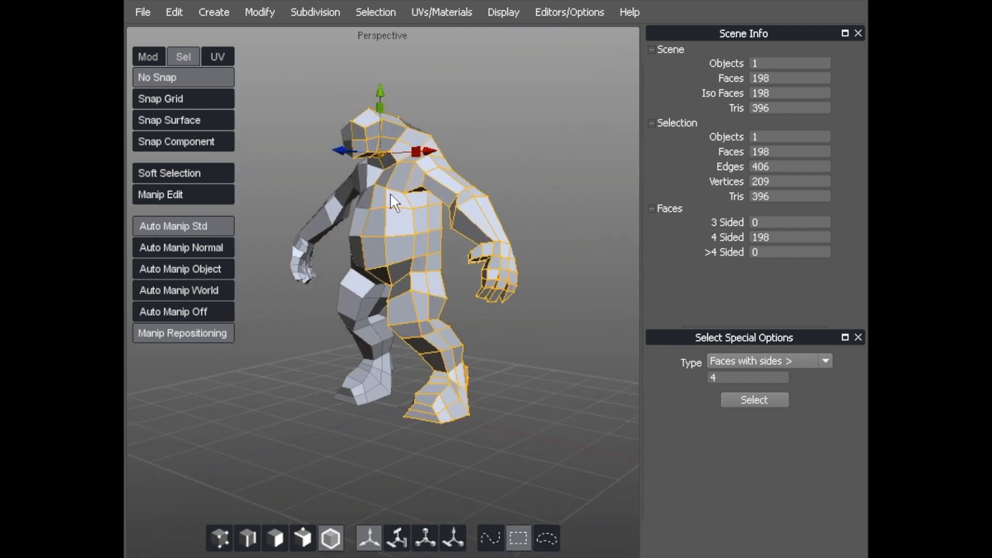
{"action": "scroll", "coordinate": [398, 187], "scroll_direction": "up", "scroll_amount": 3}
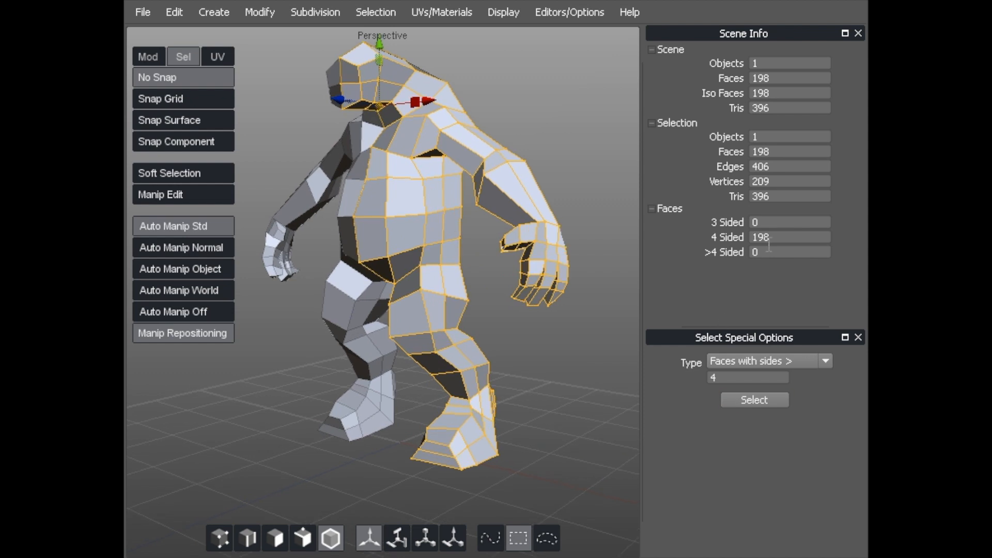
{"action": "left_click", "coordinate": [768, 221]}
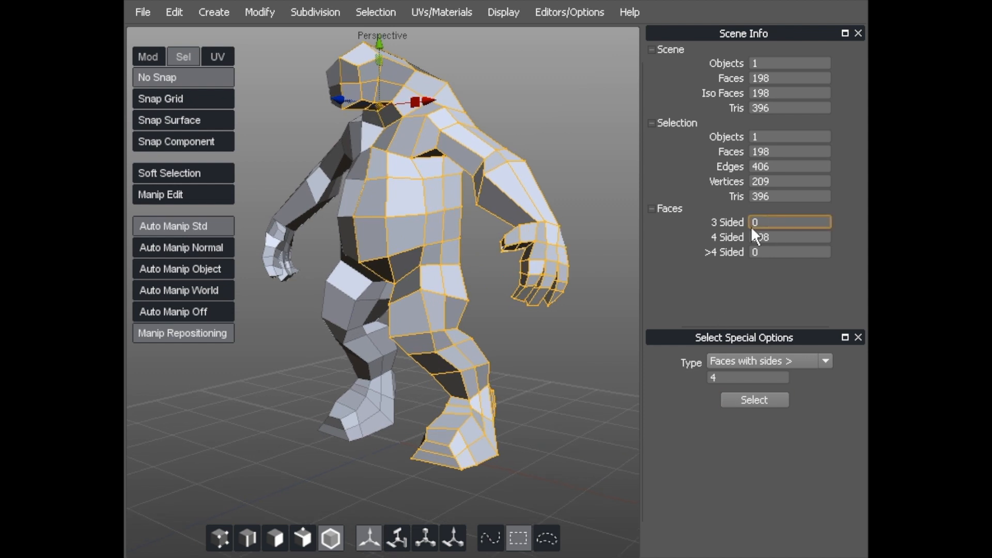
Step: Check the mesh's counts of four-sided faces and faces with more than four sides, and clear the selection
{"action": "left_click", "coordinate": [766, 237]}
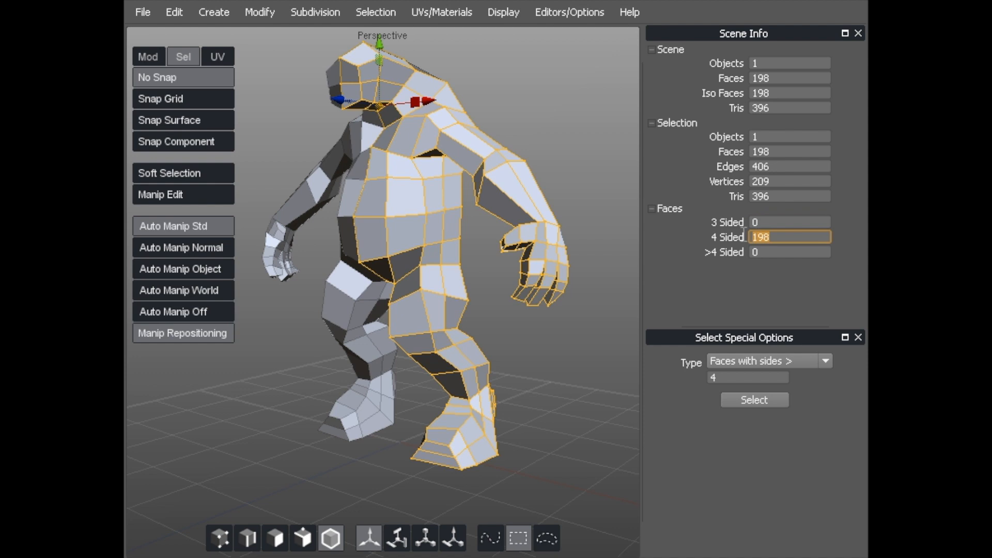
{"action": "left_click", "coordinate": [760, 252]}
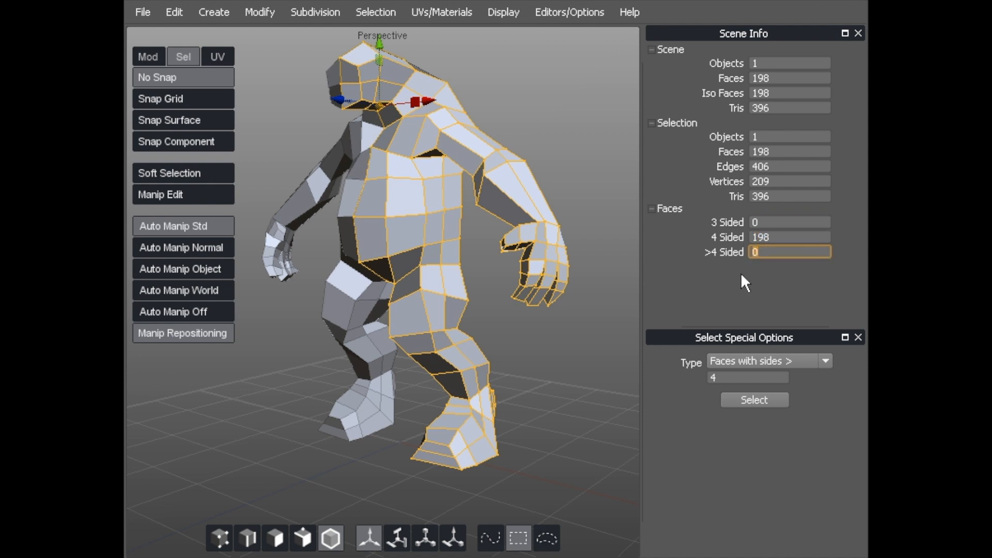
{"action": "left_click", "coordinate": [568, 145]}
Step: Inspect the whole creature from several angles to review its overall quad layout and proportions
{"action": "middle_click_drag", "start_coordinate": [568, 144], "coordinate": [523, 133]}
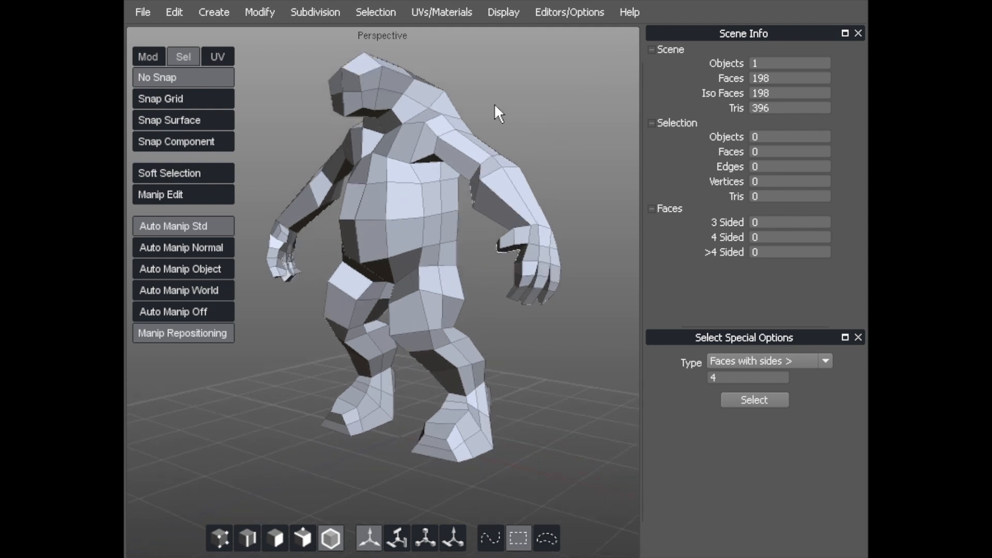
{"action": "scroll", "coordinate": [507, 113], "scroll_direction": "up", "scroll_amount": 5}
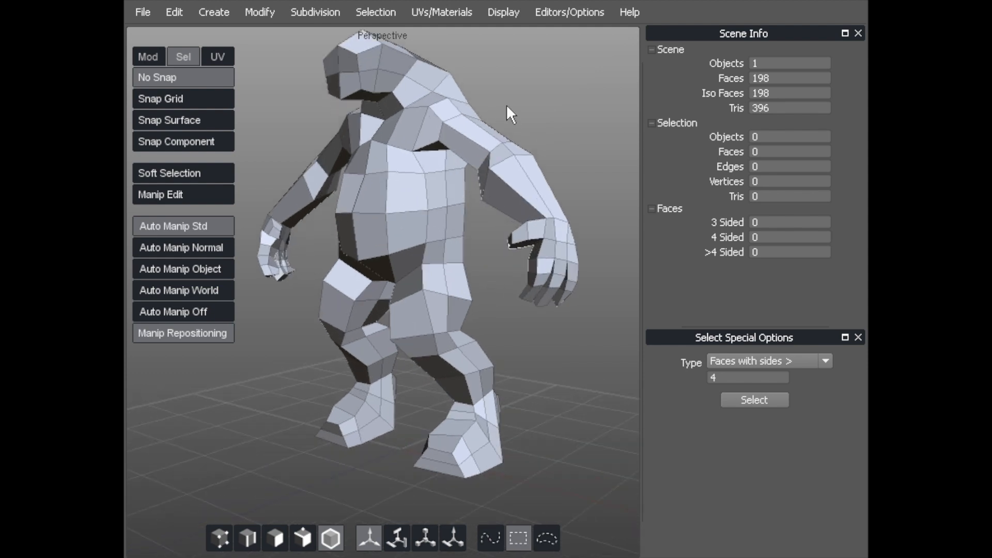
{"action": "scroll", "coordinate": [514, 112], "scroll_direction": "down", "scroll_amount": 4}
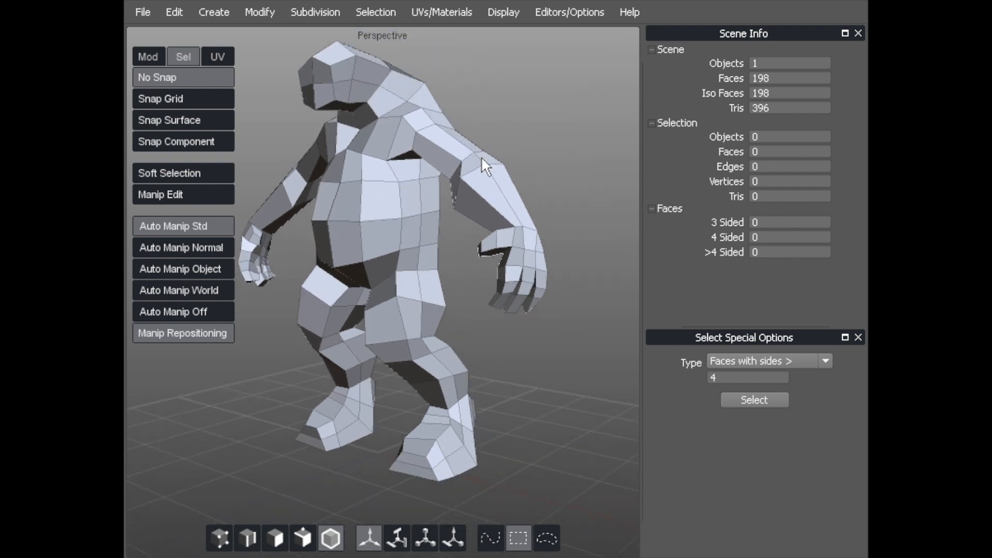
{"action": "middle_click_drag", "start_coordinate": [518, 312], "coordinate": [478, 233]}
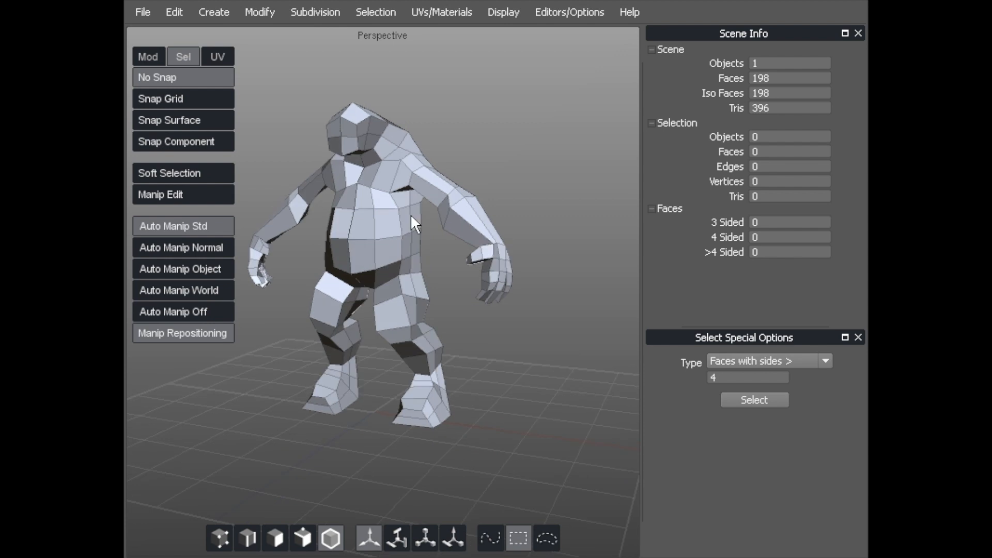
{"action": "scroll", "coordinate": [459, 184], "scroll_direction": "up", "scroll_amount": 3}
{"action": "middle_click_drag", "start_coordinate": [459, 185], "coordinate": [413, 204]}
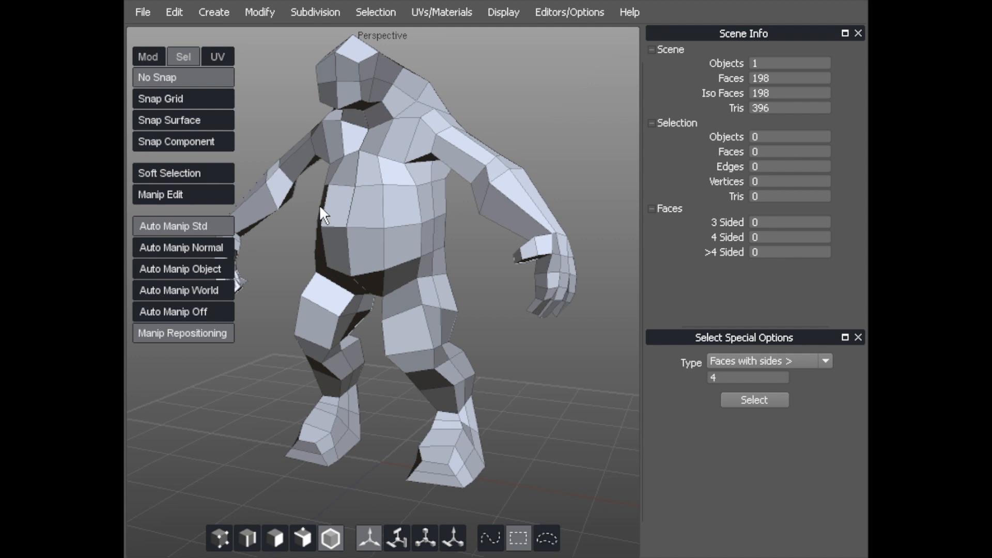
{"action": "middle_click_drag", "start_coordinate": [320, 199], "coordinate": [382, 214]}
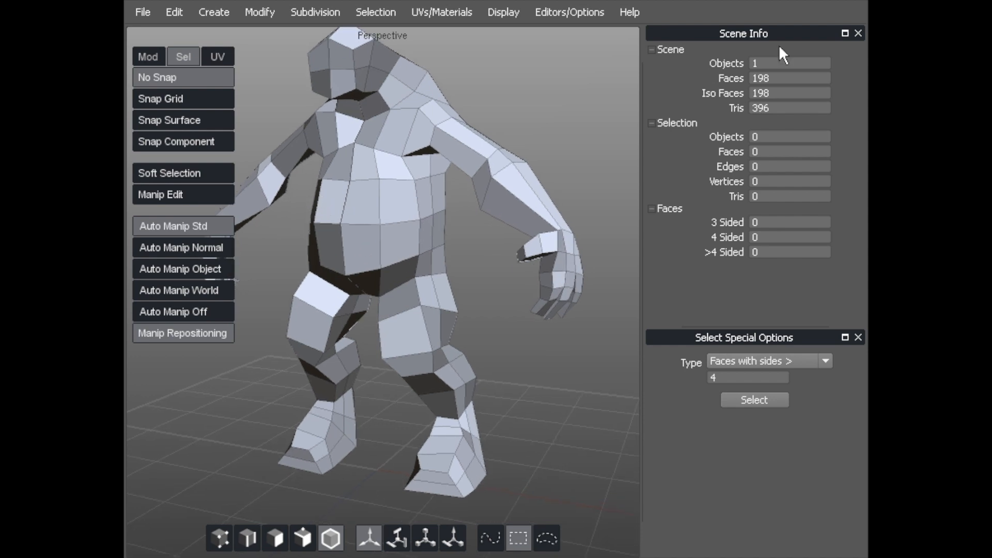
{"action": "middle_click_drag", "start_coordinate": [489, 115], "coordinate": [412, 133]}
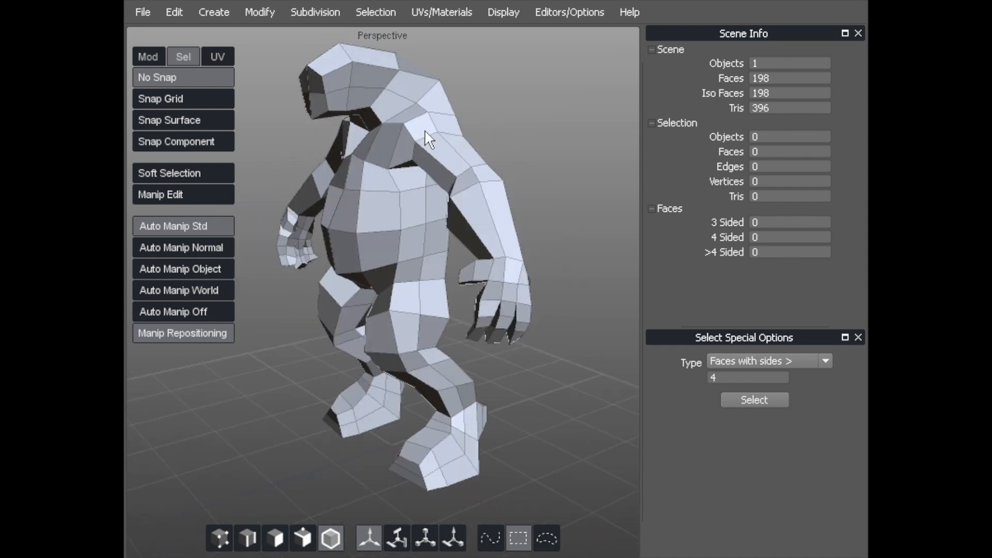
Step: Close the Scene Info and Select Special Options windows
{"action": "left_click", "coordinate": [857, 33]}
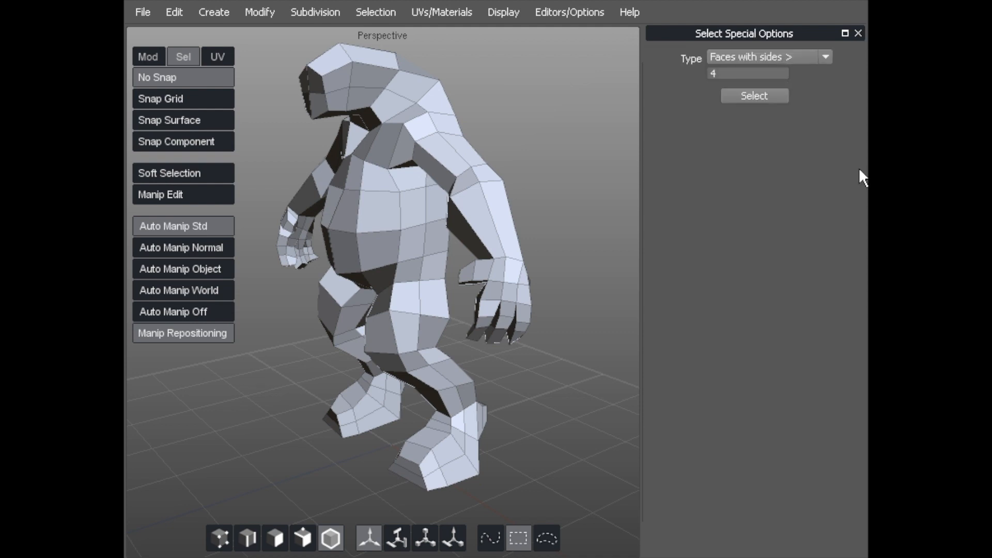
{"action": "left_click", "coordinate": [858, 33]}
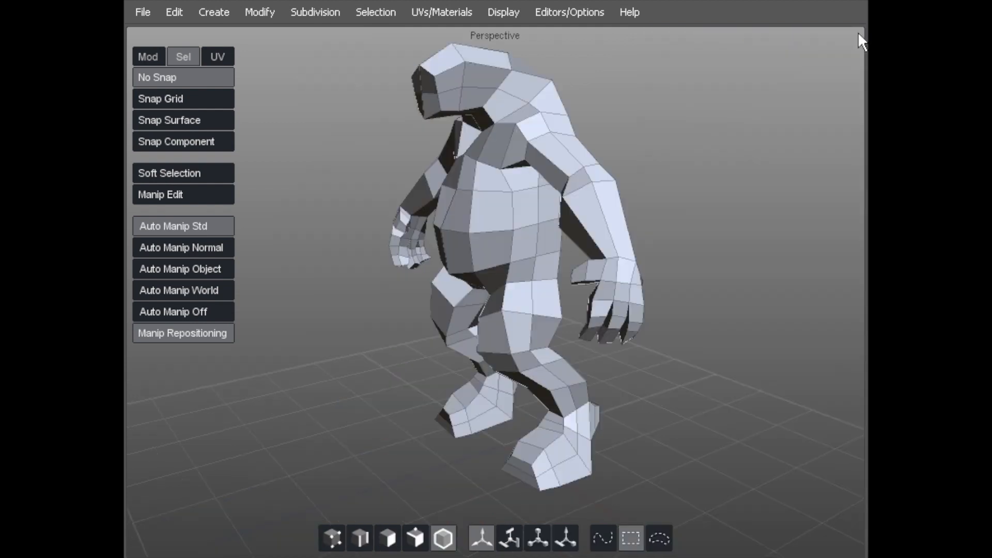
Step: Insert an edge loop around the middle of the forearm, between the elbow and the wrist
{"action": "scroll", "coordinate": [682, 125], "scroll_direction": "up", "scroll_amount": 3}
{"action": "middle_click_drag", "start_coordinate": [560, 112], "coordinate": [387, 151]}
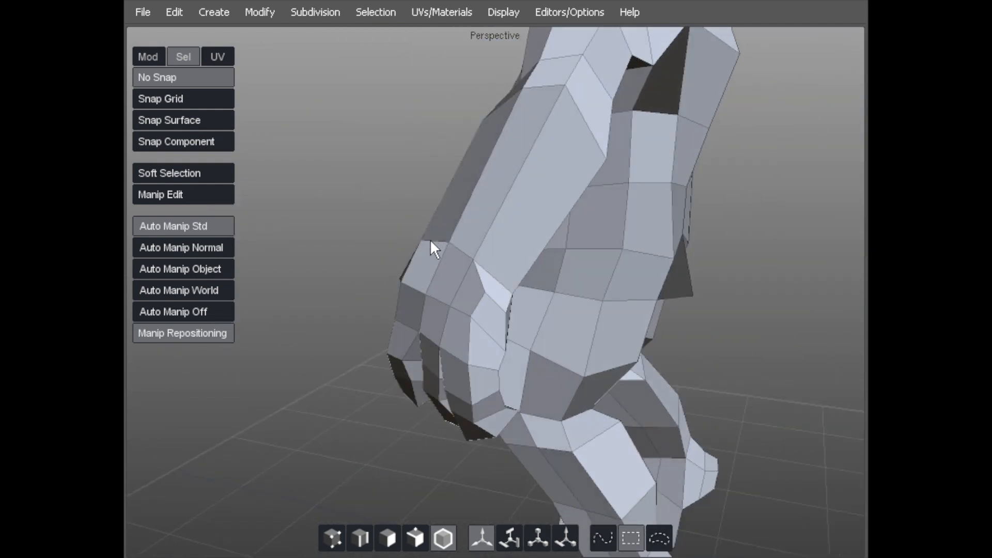
{"action": "key", "text": "F10"}
{"action": "left_click", "coordinate": [504, 209]}
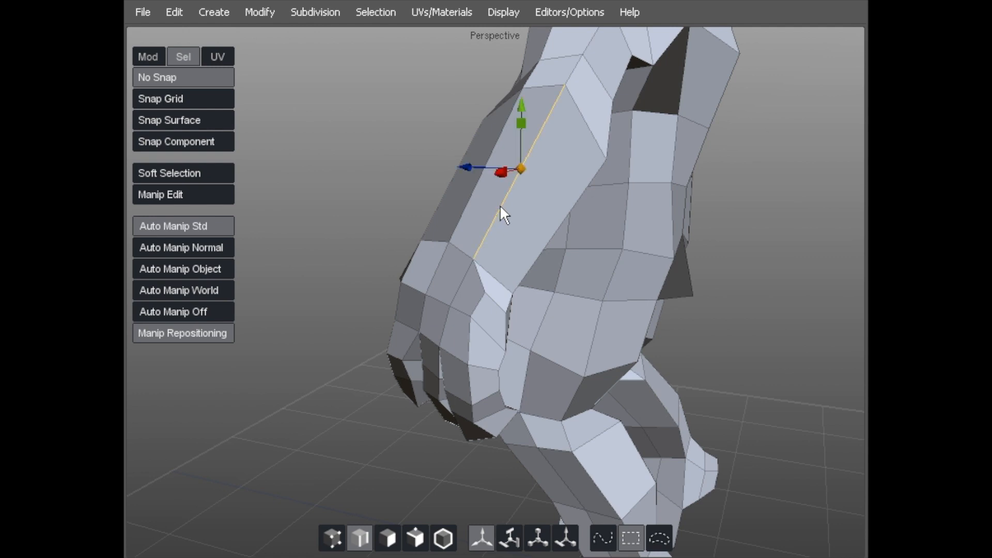
{"action": "key", "text": "alt+e"}
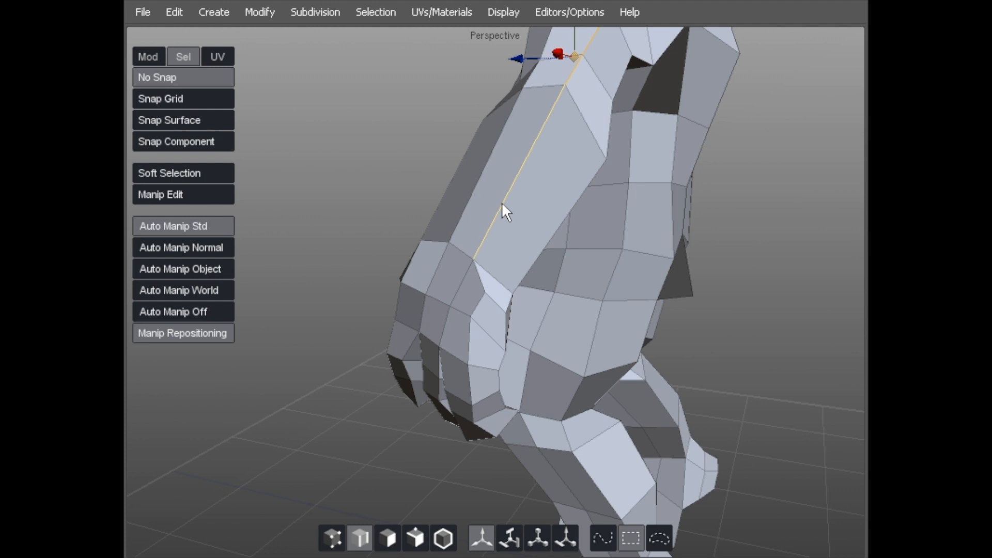
{"action": "left_click", "coordinate": [502, 202]}
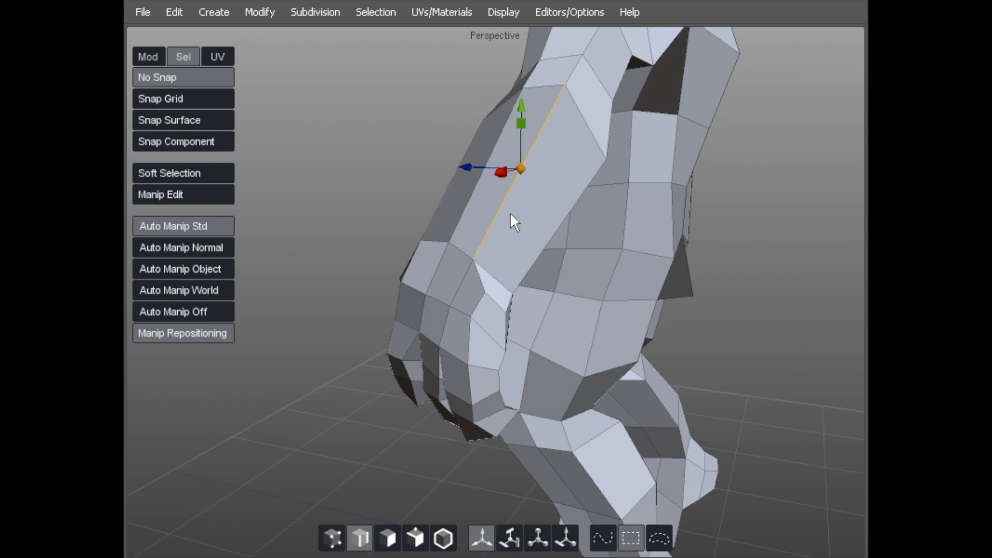
{"action": "left_click", "coordinate": [510, 212]}
Step: Insert a second edge loop around the lower forearm and slide it close to the wrist
{"action": "middle_click_drag", "start_coordinate": [510, 212], "coordinate": [451, 158]}
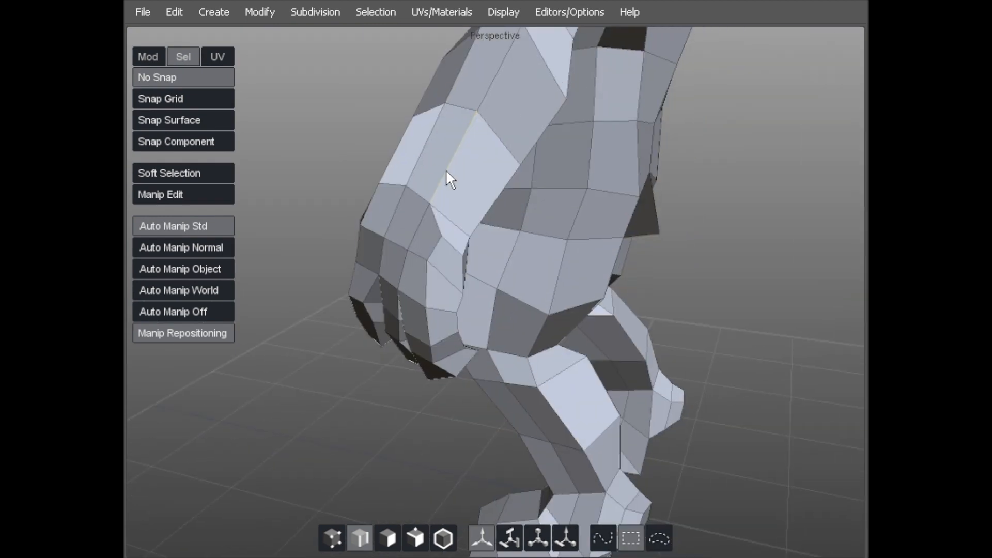
{"action": "left_click", "coordinate": [446, 169]}
{"action": "key", "text": "shift+x"}
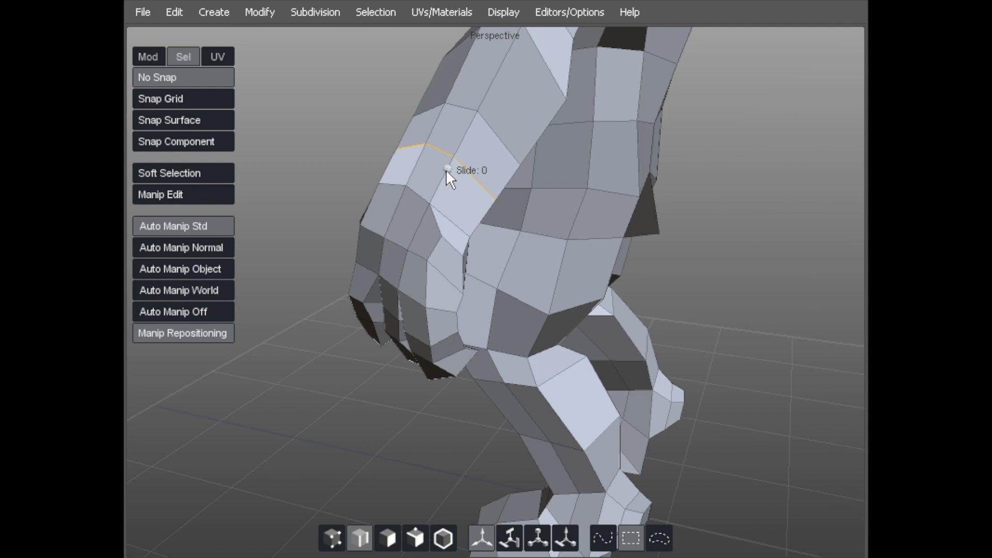
{"action": "left_click_drag", "start_coordinate": [445, 169], "coordinate": [411, 167]}
Step: Nudge the vertices of the new forearm and wrist loops to round out the lower arm
{"action": "key", "text": "a"}
{"action": "middle_click_drag", "start_coordinate": [339, 187], "coordinate": [420, 154]}
{"action": "mouse_move", "coordinate": [421, 153]}
{"action": "left_mouse_down"}
{"action": "mouse_move", "coordinate": [411, 162]}
{"action": "mouse_move", "coordinate": [431, 151]}
{"action": "left_mouse_up"}
{"action": "middle_click_drag", "start_coordinate": [431, 151], "coordinate": [672, 213]}
{"action": "left_click_drag", "start_coordinate": [671, 212], "coordinate": [627, 185]}
{"action": "left_click", "coordinate": [585, 217]}
{"action": "middle_click_drag", "start_coordinate": [584, 218], "coordinate": [638, 185]}
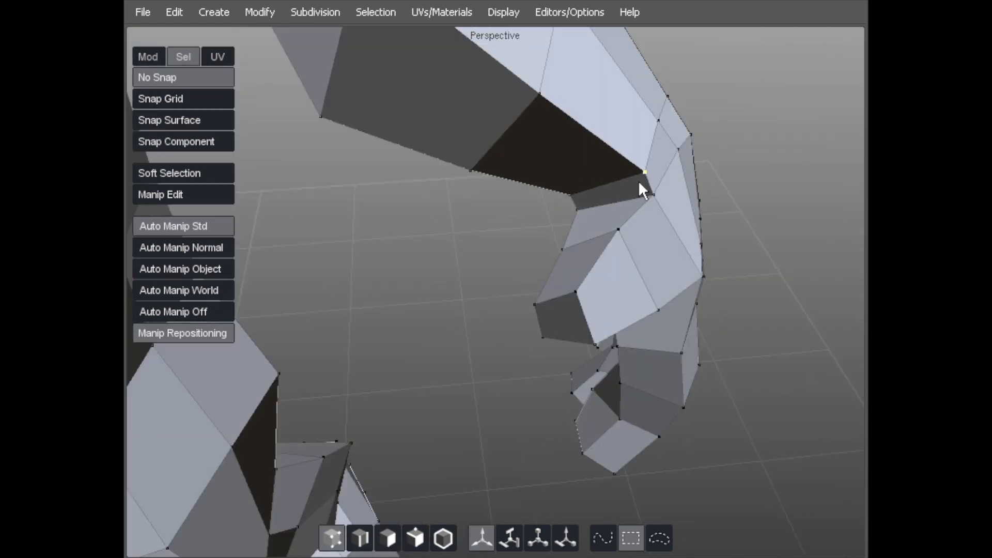
Step: Adjust the vertices at the tip and middle of the thumb to refine its shape
{"action": "middle_click_drag", "start_coordinate": [571, 209], "coordinate": [491, 267]}
{"action": "left_click", "coordinate": [491, 268]}
{"action": "middle_click_drag", "start_coordinate": [546, 305], "coordinate": [587, 348]}
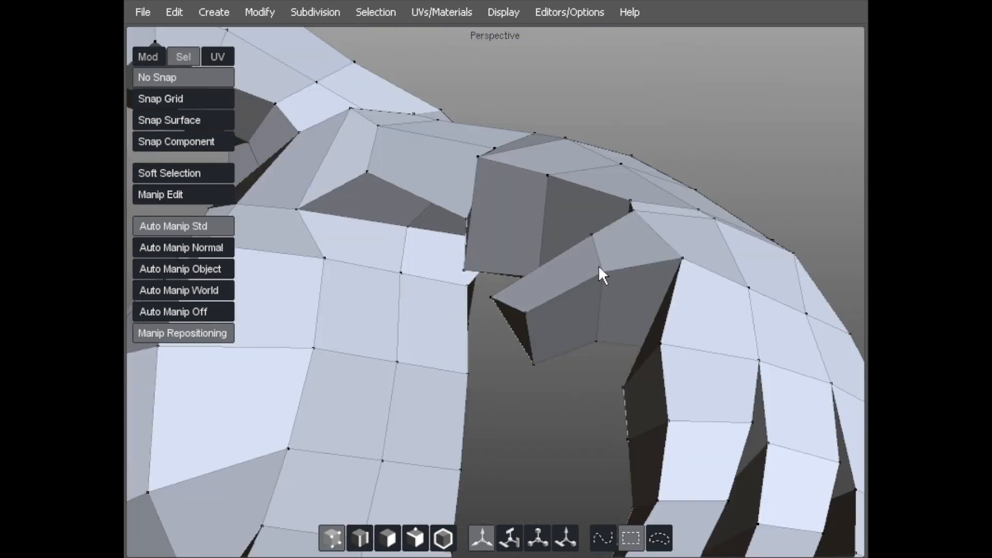
{"action": "left_click_drag", "start_coordinate": [474, 312], "coordinate": [501, 291]}
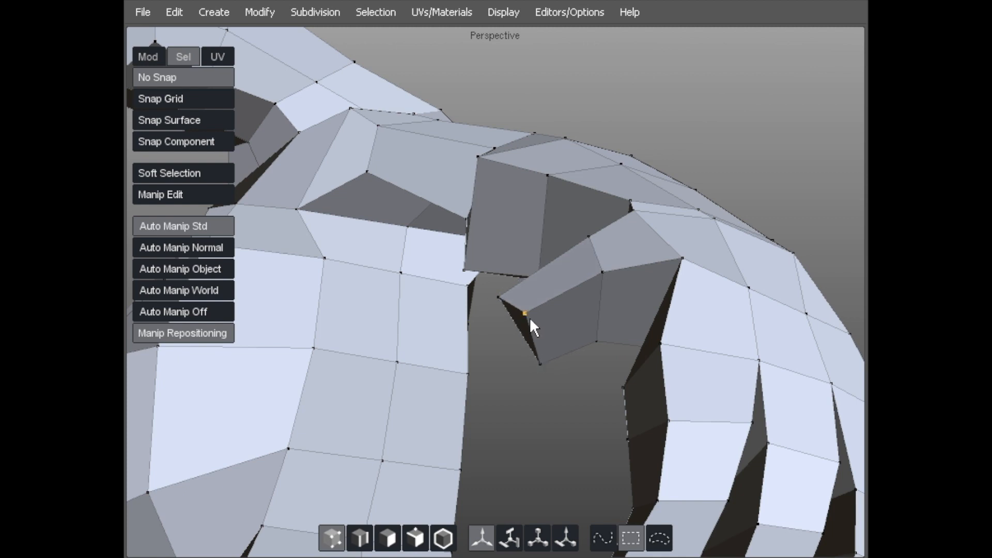
{"action": "middle_click_drag", "start_coordinate": [507, 308], "coordinate": [636, 331]}
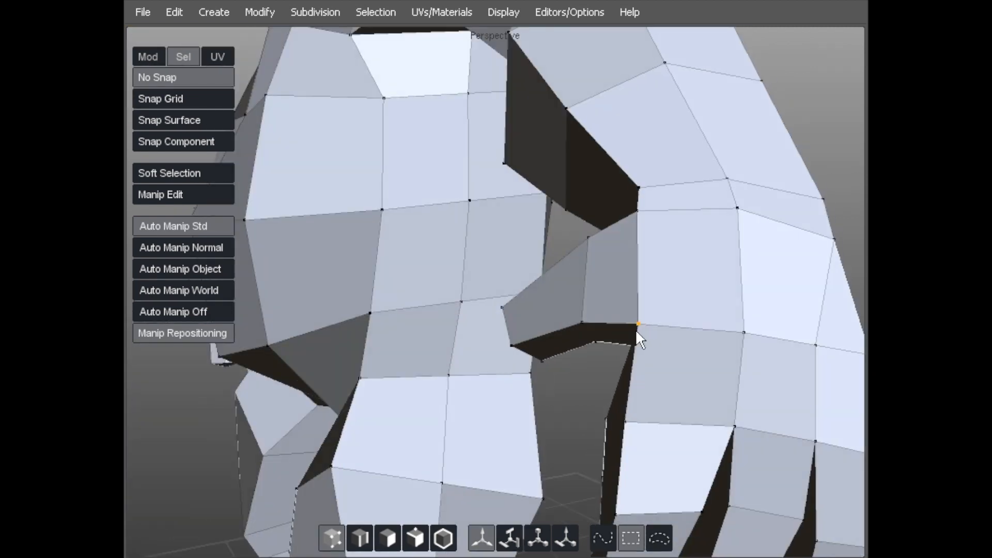
Step: Nudge the vertices around the outer side of the wrist and the base of the hand
{"action": "scroll", "coordinate": [671, 320], "scroll_direction": "down", "scroll_amount": 4}
{"action": "middle_click_drag", "start_coordinate": [659, 288], "coordinate": [506, 314]}
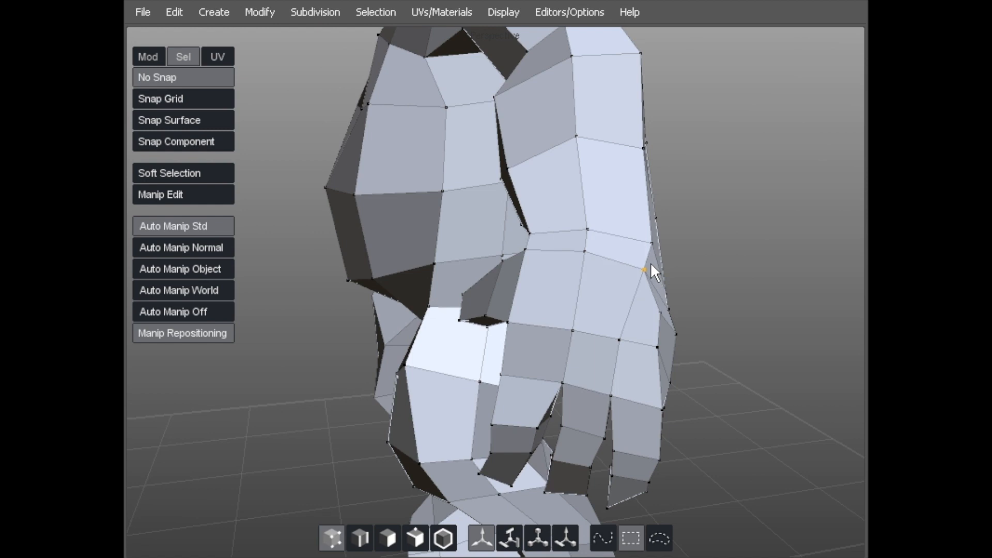
{"action": "middle_click_drag", "start_coordinate": [652, 268], "coordinate": [600, 288]}
{"action": "middle_click_drag", "start_coordinate": [671, 325], "coordinate": [579, 310]}
{"action": "mouse_move", "coordinate": [662, 322]}
{"action": "left_mouse_down"}
{"action": "mouse_move", "coordinate": [677, 327]}
{"action": "mouse_move", "coordinate": [661, 338]}
{"action": "left_mouse_up"}
{"action": "left_click_drag", "start_coordinate": [678, 302], "coordinate": [692, 297]}
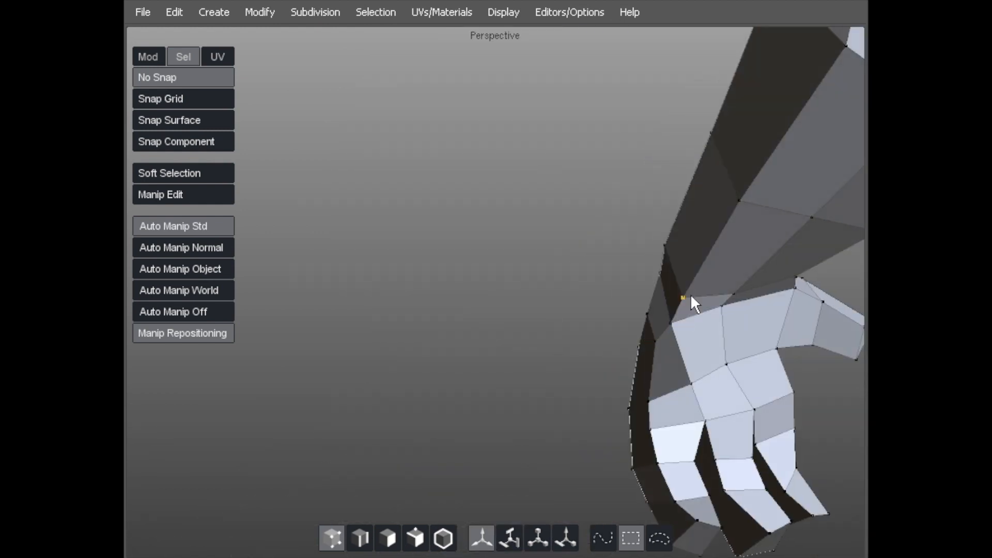
{"action": "left_click_drag", "start_coordinate": [802, 274], "coordinate": [761, 280]}
Step: Reposition the vertices on the inner side of the forearm and wrist to even out the loops there
{"action": "right_click_drag", "start_coordinate": [761, 281], "coordinate": [553, 269], "text": "alt"}
{"action": "left_click_drag", "start_coordinate": [552, 269], "coordinate": [576, 195], "text": "alt"}
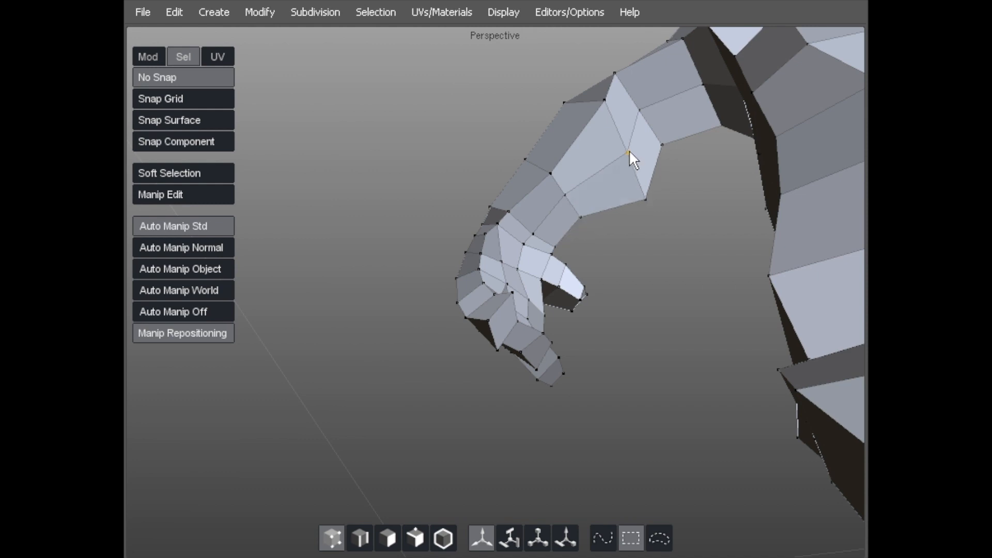
{"action": "left_click_drag", "start_coordinate": [641, 88], "coordinate": [734, 232], "text": "alt"}
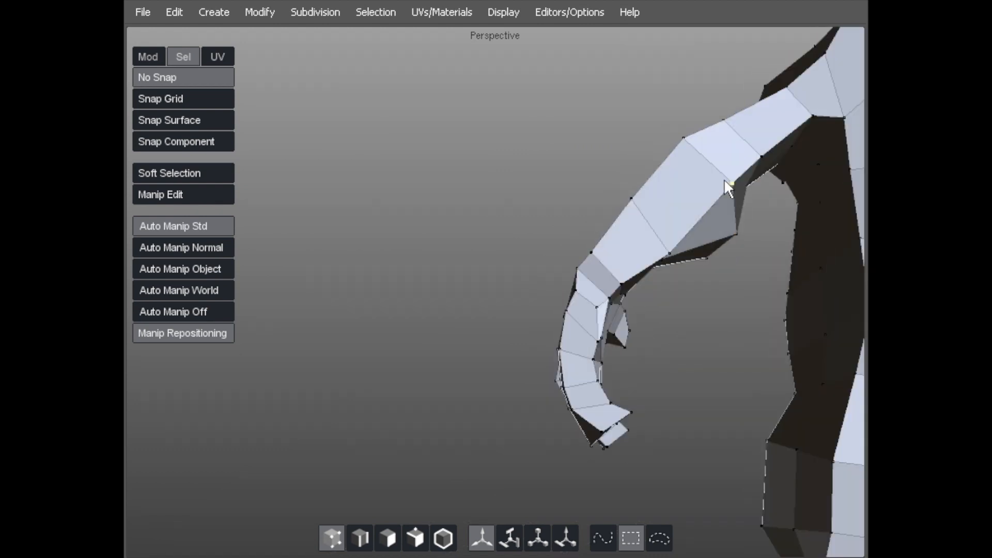
{"action": "left_click_drag", "start_coordinate": [687, 151], "coordinate": [674, 127], "text": "alt"}
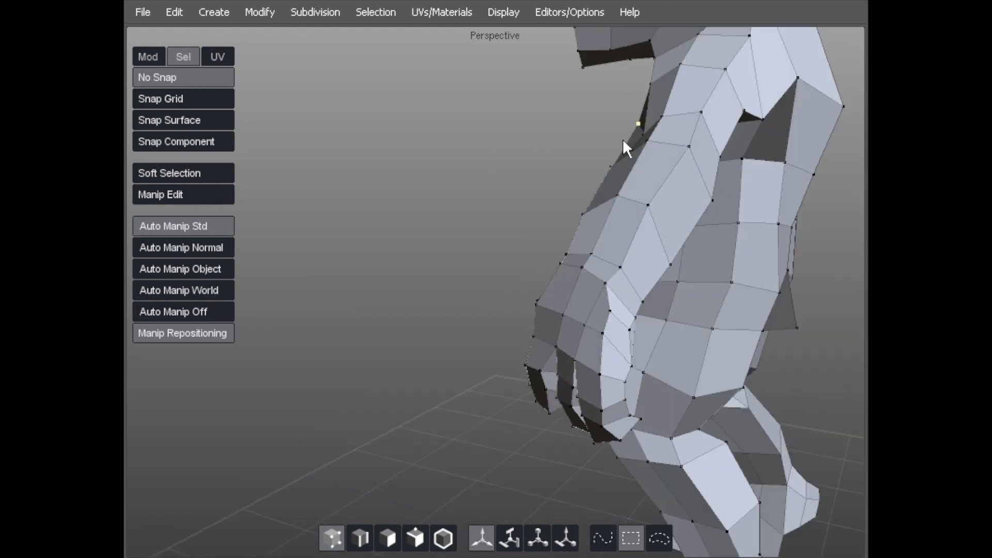
{"action": "left_click_drag", "start_coordinate": [625, 147], "coordinate": [660, 155], "text": "alt"}
{"action": "left_click_drag", "start_coordinate": [692, 204], "coordinate": [582, 161]}
{"action": "mouse_move", "coordinate": [484, 247]}
{"action": "left_mouse_down"}
{"action": "mouse_move", "coordinate": [475, 258]}
{"action": "mouse_move", "coordinate": [482, 262]}
{"action": "left_mouse_up"}
{"action": "left_click_drag", "start_coordinate": [503, 300], "coordinate": [518, 323]}
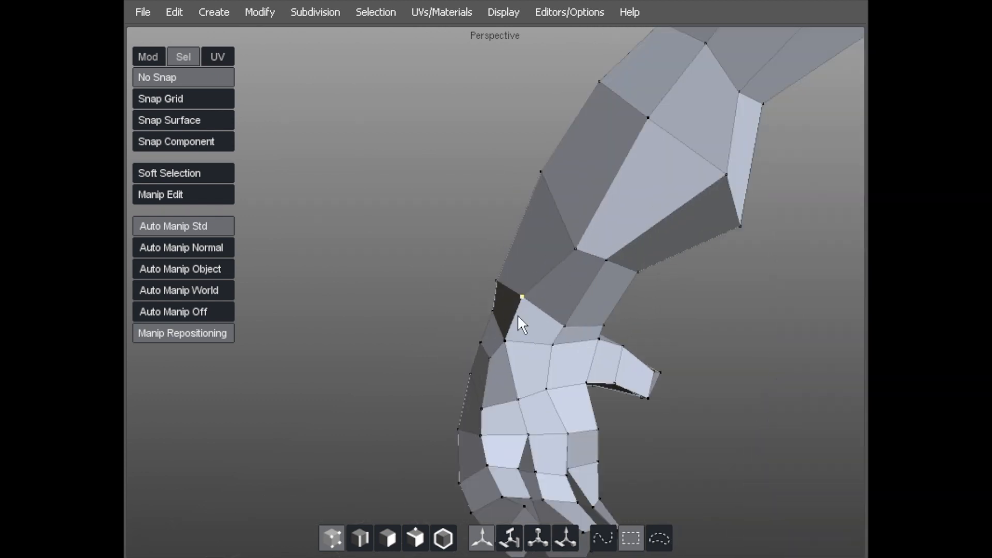
{"action": "left_click_drag", "start_coordinate": [602, 254], "coordinate": [594, 250]}
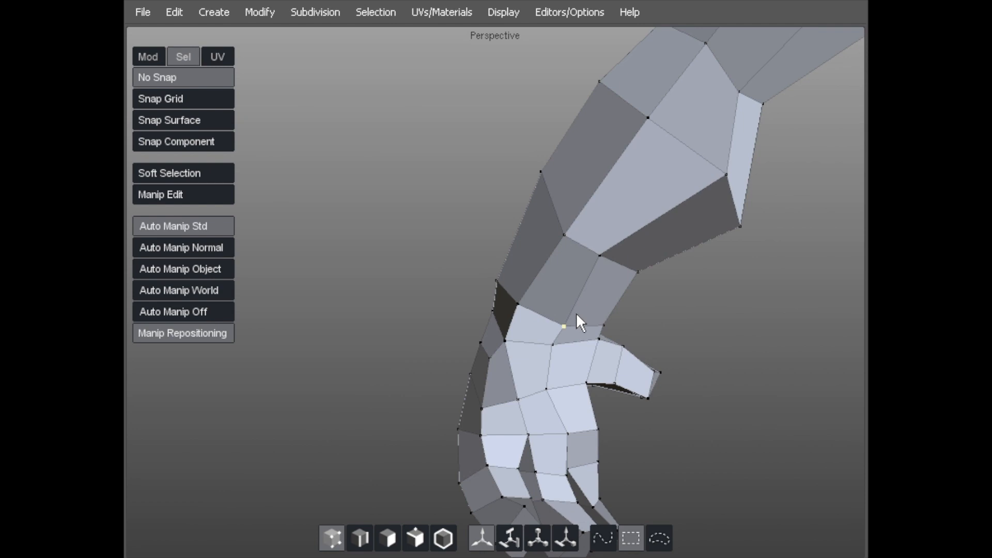
Step: Nudge the vertices along the outer side of the arm above the elbow
{"action": "left_click_drag", "start_coordinate": [562, 295], "coordinate": [625, 293], "text": "alt"}
{"action": "right_click_drag", "start_coordinate": [625, 293], "coordinate": [594, 301], "text": "alt"}
{"action": "left_click_drag", "start_coordinate": [595, 303], "coordinate": [575, 204], "text": "alt"}
{"action": "left_click_drag", "start_coordinate": [450, 255], "coordinate": [428, 205]}
{"action": "right_click_drag", "start_coordinate": [427, 207], "coordinate": [368, 230], "text": "alt"}
{"action": "left_click_drag", "start_coordinate": [368, 230], "coordinate": [403, 293], "text": "alt"}
{"action": "right_click_drag", "start_coordinate": [449, 215], "coordinate": [457, 227], "text": "alt"}
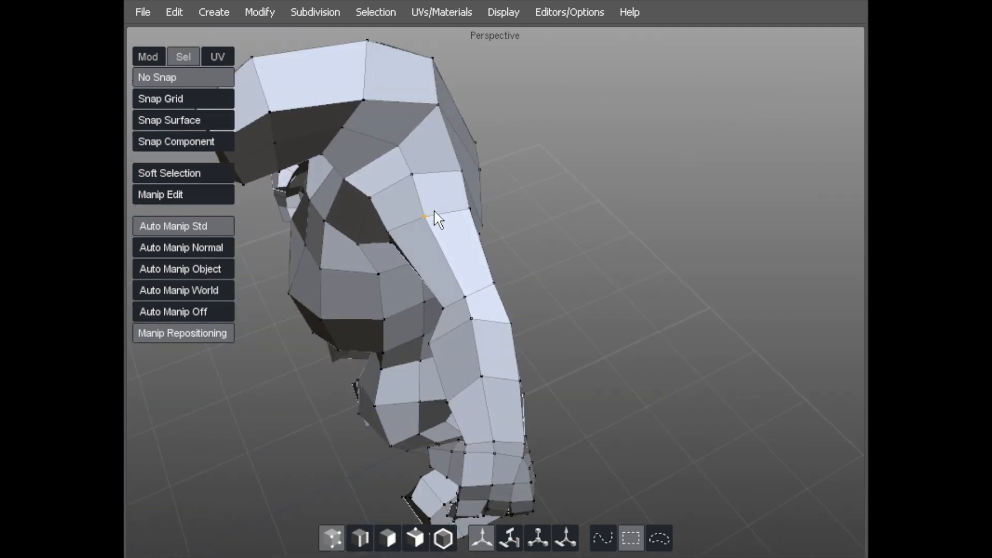
Step: Highlight the faces of the forearm and the long upper-arm faces to compare their divisions
{"action": "left_click_drag", "start_coordinate": [425, 221], "coordinate": [473, 272], "text": "alt"}
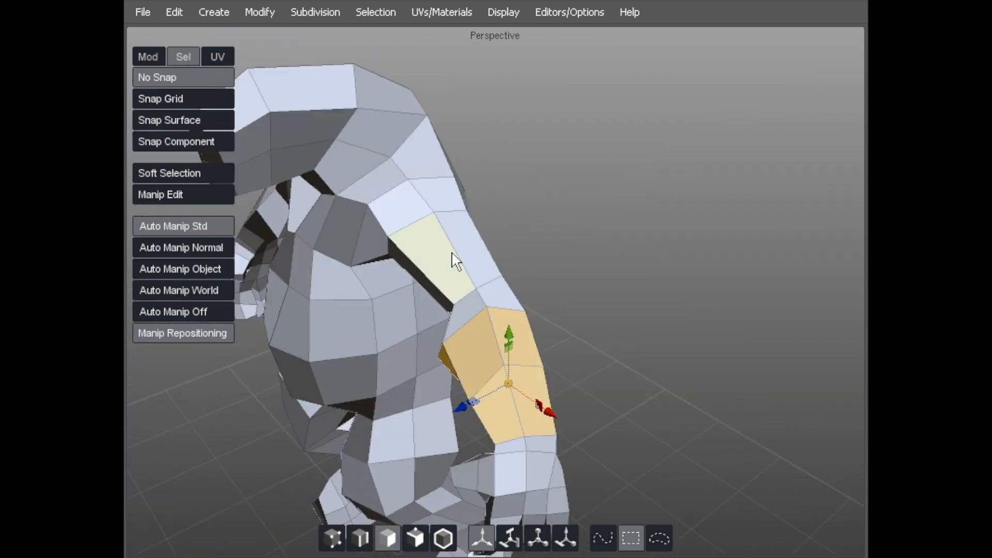
{"action": "left_click", "coordinate": [452, 250]}
{"action": "left_click", "coordinate": [467, 231], "text": "shift"}
Step: Insert two edge loops around the upper arm, one near the shoulder and one near the elbow
{"action": "left_click_drag", "start_coordinate": [467, 231], "coordinate": [303, 275], "text": "alt"}
{"action": "key", "text": "2"}
{"action": "left_click_drag", "start_coordinate": [441, 240], "coordinate": [453, 209]}
{"action": "middle_click_drag", "start_coordinate": [419, 211], "coordinate": [422, 155]}
{"action": "middle_click_drag", "start_coordinate": [504, 150], "coordinate": [330, 174]}
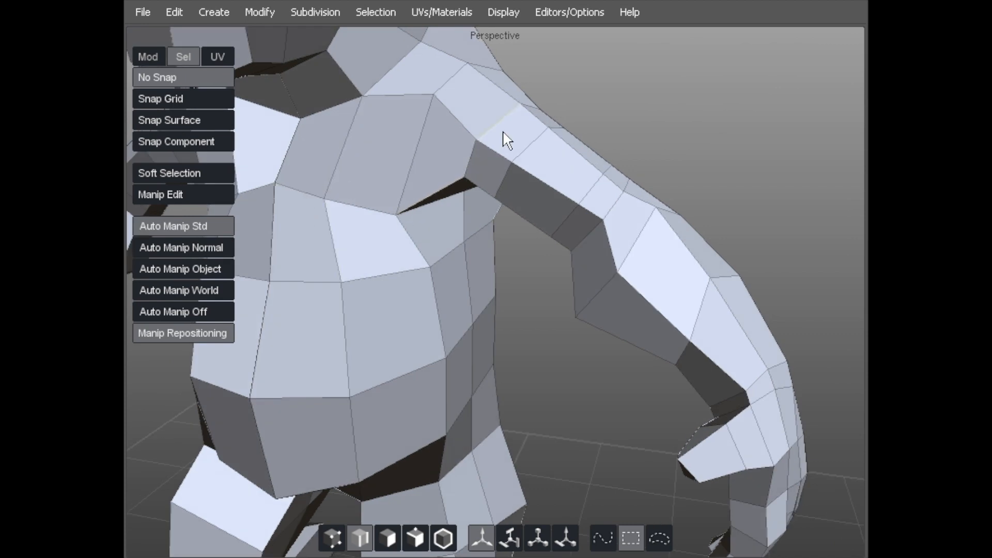
Step: Adjust individual vertices of the upper-arm loops around the armpit to fit the new loop beside the shoulder
{"action": "middle_click_drag", "start_coordinate": [548, 140], "coordinate": [507, 151]}
{"action": "middle_click_drag", "start_coordinate": [310, 237], "coordinate": [477, 227]}
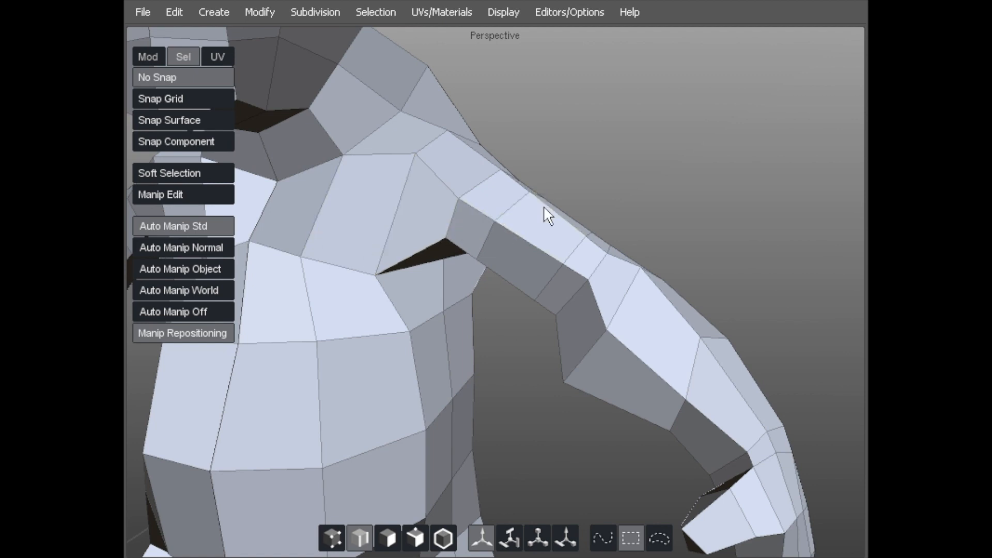
{"action": "middle_click_drag", "start_coordinate": [469, 213], "coordinate": [508, 165]}
{"action": "key", "text": "1"}
{"action": "middle_click_drag", "start_coordinate": [493, 256], "coordinate": [493, 262]}
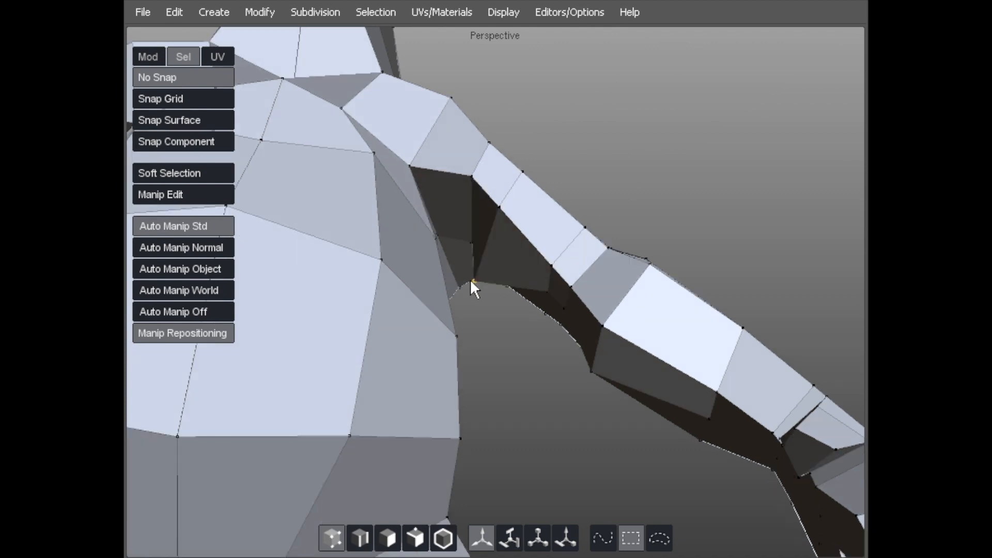
{"action": "middle_click_drag", "start_coordinate": [552, 321], "coordinate": [482, 283]}
{"action": "middle_click_drag", "start_coordinate": [433, 258], "coordinate": [360, 243]}
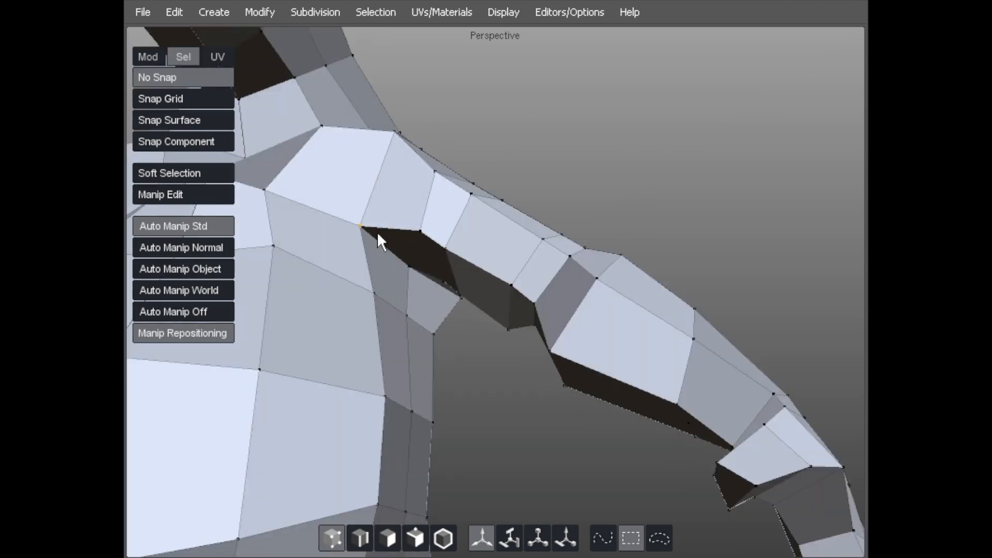
{"action": "scroll", "coordinate": [446, 279], "scroll_direction": "up", "scroll_amount": 6}
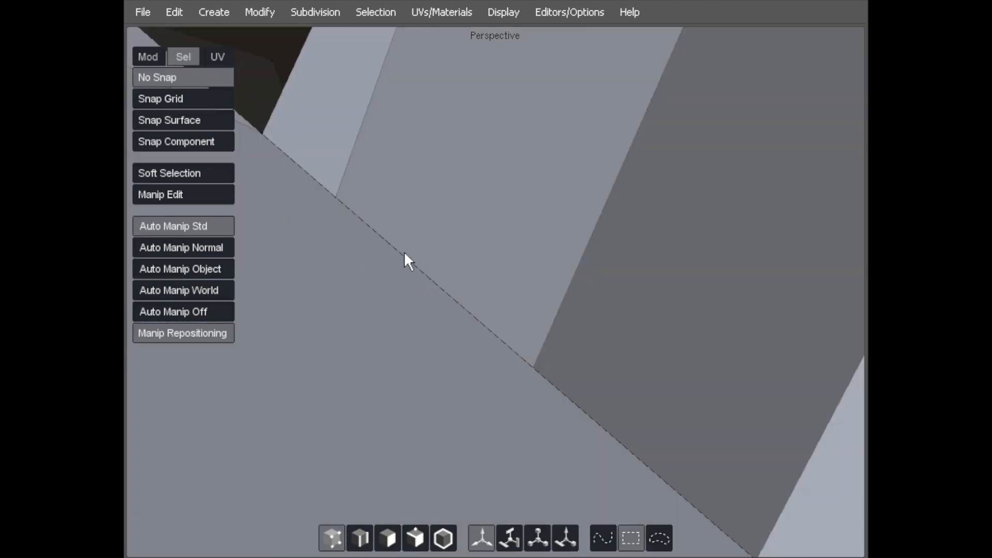
{"action": "scroll", "coordinate": [404, 251], "scroll_direction": "down", "scroll_amount": 6}
{"action": "middle_click_drag", "start_coordinate": [417, 264], "coordinate": [408, 237]}
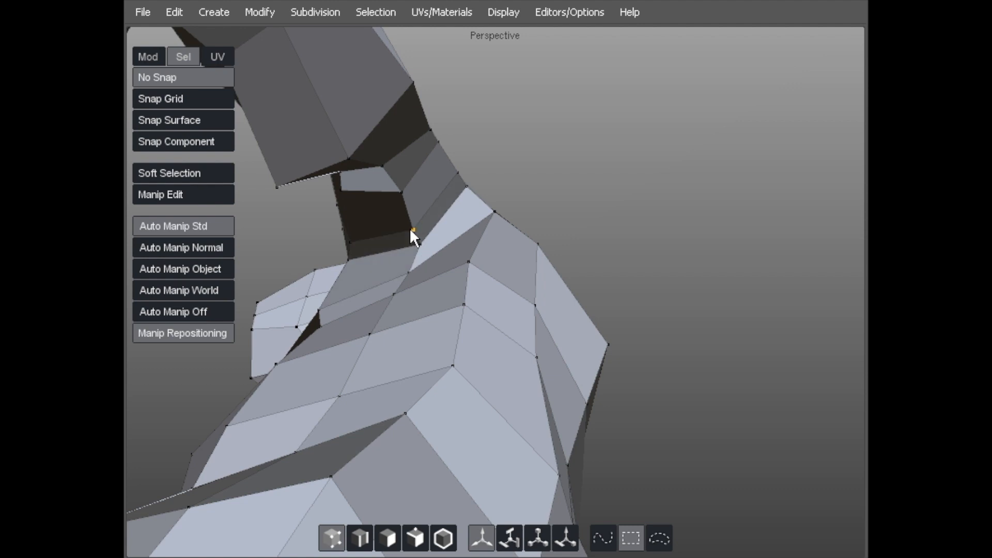
Step: Reposition the vertices on the back and underside of the upper arm next to the armpit
{"action": "scroll", "coordinate": [408, 230], "scroll_direction": "down", "scroll_amount": 3}
{"action": "middle_click_drag", "start_coordinate": [361, 203], "coordinate": [336, 265]}
{"action": "scroll", "coordinate": [335, 222], "scroll_direction": "up", "scroll_amount": 4}
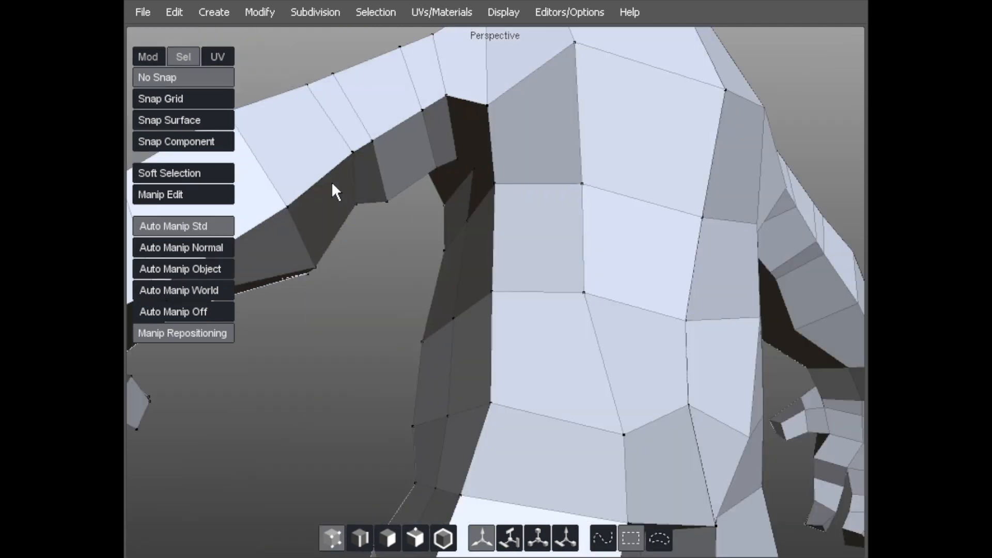
{"action": "middle_click_drag", "start_coordinate": [332, 185], "coordinate": [420, 208]}
{"action": "left_click_drag", "start_coordinate": [436, 174], "coordinate": [350, 176]}
{"action": "middle_click_drag", "start_coordinate": [351, 177], "coordinate": [341, 200]}
Step: Pull the vertices on the front and top of the upper arm outward to round the arm below the shoulder
{"action": "middle_click_drag", "start_coordinate": [273, 114], "coordinate": [505, 262]}
{"action": "left_click_drag", "start_coordinate": [433, 202], "coordinate": [436, 194]}
{"action": "left_click_drag", "start_coordinate": [469, 229], "coordinate": [441, 180]}
{"action": "middle_click_drag", "start_coordinate": [472, 228], "coordinate": [487, 247]}
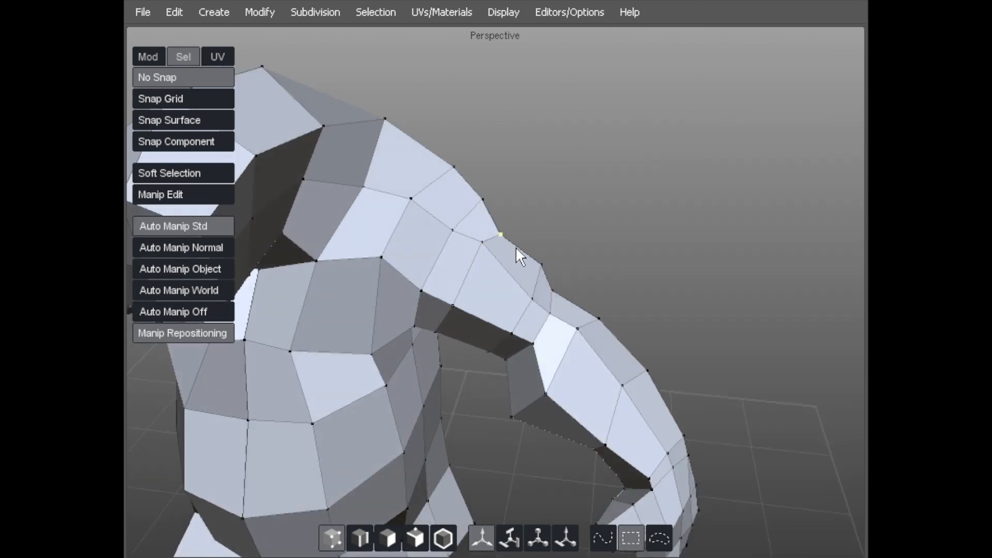
{"action": "left_click_drag", "start_coordinate": [453, 231], "coordinate": [490, 211]}
{"action": "left_click_drag", "start_coordinate": [457, 175], "coordinate": [463, 183]}
Step: Nudge the vertices on the outer side of the upper arm and at the underside of the elbow
{"action": "middle_click_drag", "start_coordinate": [448, 216], "coordinate": [378, 223]}
{"action": "left_click_drag", "start_coordinate": [381, 187], "coordinate": [394, 203]}
{"action": "left_click_drag", "start_coordinate": [402, 236], "coordinate": [399, 233]}
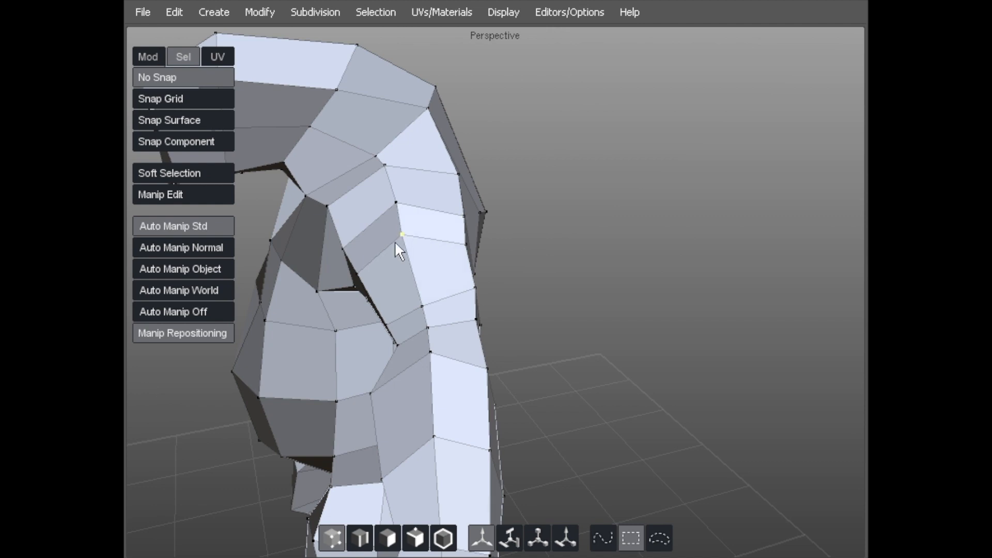
{"action": "middle_click_drag", "start_coordinate": [429, 239], "coordinate": [425, 226]}
{"action": "left_click_drag", "start_coordinate": [333, 206], "coordinate": [339, 207]}
{"action": "middle_click_drag", "start_coordinate": [355, 240], "coordinate": [407, 302]}
{"action": "mouse_move", "coordinate": [404, 300]}
{"action": "left_mouse_down"}
{"action": "mouse_move", "coordinate": [415, 281]}
{"action": "mouse_move", "coordinate": [408, 304]}
{"action": "left_mouse_up"}
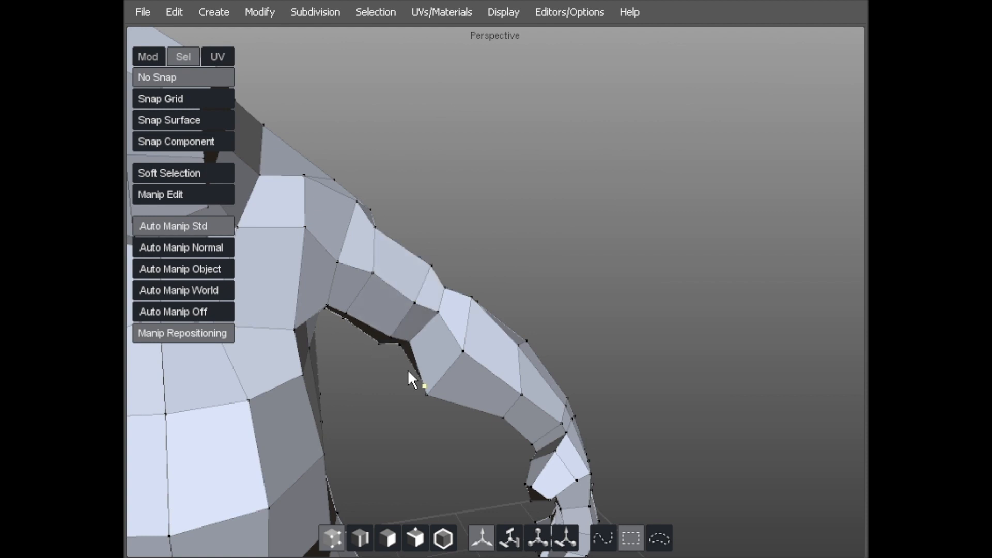
Step: Examine the whole figure from several distances and from behind to check the silhouette of the arms and back
{"action": "scroll", "coordinate": [373, 340], "scroll_direction": "down", "scroll_amount": 5}
{"action": "middle_click_drag", "start_coordinate": [332, 335], "coordinate": [409, 243]}
{"action": "scroll", "coordinate": [280, 293], "scroll_direction": "up", "scroll_amount": 3}
{"action": "scroll", "coordinate": [302, 270], "scroll_direction": "down", "scroll_amount": 3}
{"action": "scroll", "coordinate": [518, 237], "scroll_direction": "up", "scroll_amount": 5}
{"action": "middle_click_drag", "start_coordinate": [464, 277], "coordinate": [498, 283]}
{"action": "scroll", "coordinate": [495, 270], "scroll_direction": "up", "scroll_amount": 5}
{"action": "scroll", "coordinate": [452, 246], "scroll_direction": "down", "scroll_amount": 3}
{"action": "middle_click_drag", "start_coordinate": [453, 246], "coordinate": [480, 248]}
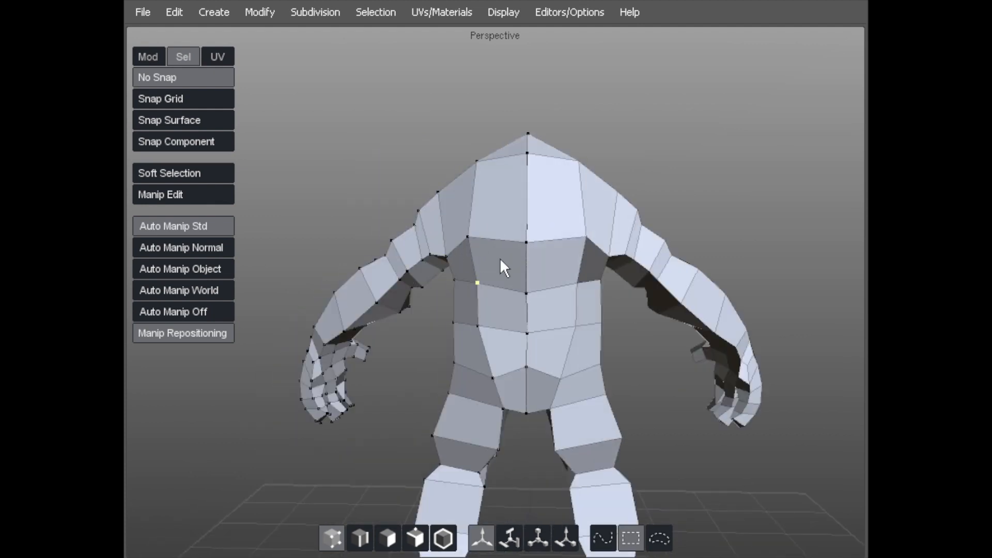
Step: Adjust the back vertices where the shoulder blade meets the armpit
{"action": "middle_click_drag", "start_coordinate": [491, 228], "coordinate": [411, 261]}
{"action": "middle_click_drag", "start_coordinate": [443, 216], "coordinate": [460, 204]}
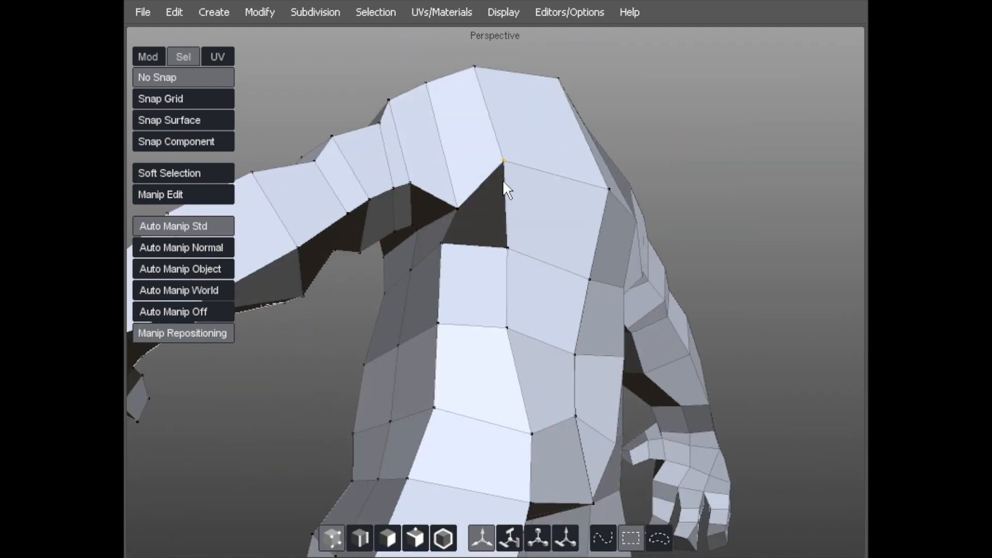
{"action": "middle_click_drag", "start_coordinate": [588, 203], "coordinate": [385, 284]}
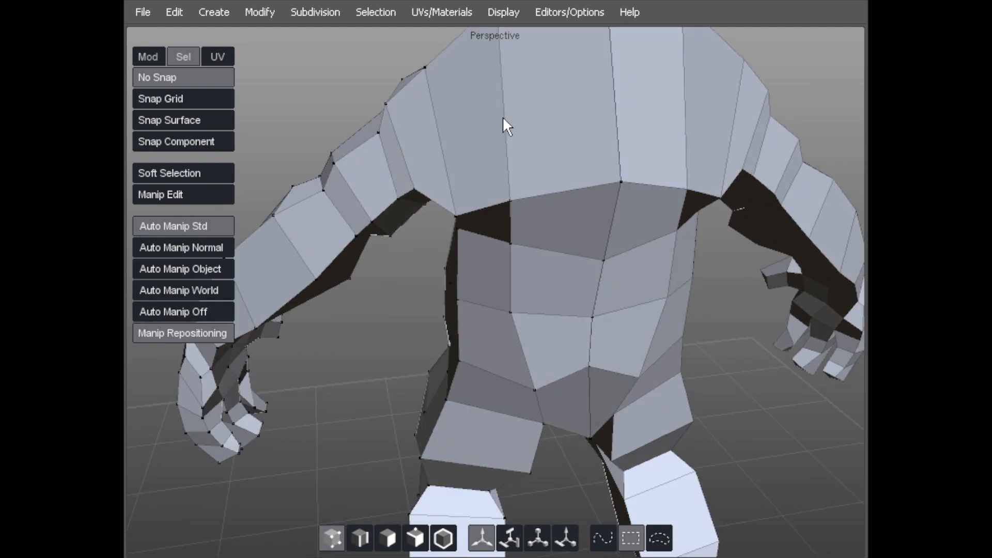
{"action": "middle_click_drag", "start_coordinate": [613, 123], "coordinate": [461, 129]}
{"action": "middle_click_drag", "start_coordinate": [449, 173], "coordinate": [449, 124]}
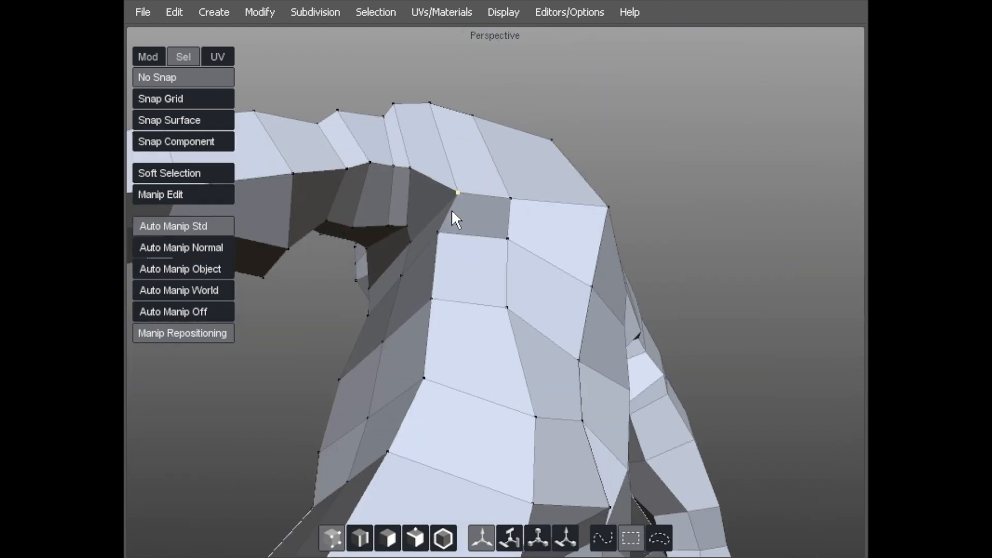
Step: Adjust the vertices on the back of the arm around the elbow and upper arm
{"action": "middle_click_drag", "start_coordinate": [418, 177], "coordinate": [311, 315]}
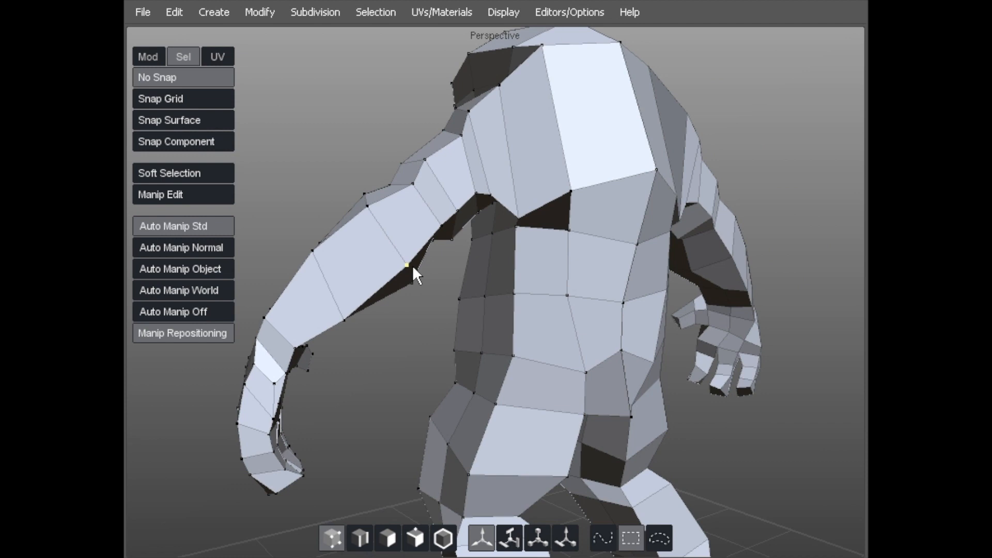
{"action": "middle_click_drag", "start_coordinate": [396, 230], "coordinate": [472, 228]}
{"action": "left_click_drag", "start_coordinate": [475, 163], "coordinate": [475, 86]}
{"action": "middle_click_drag", "start_coordinate": [476, 86], "coordinate": [288, 232]}
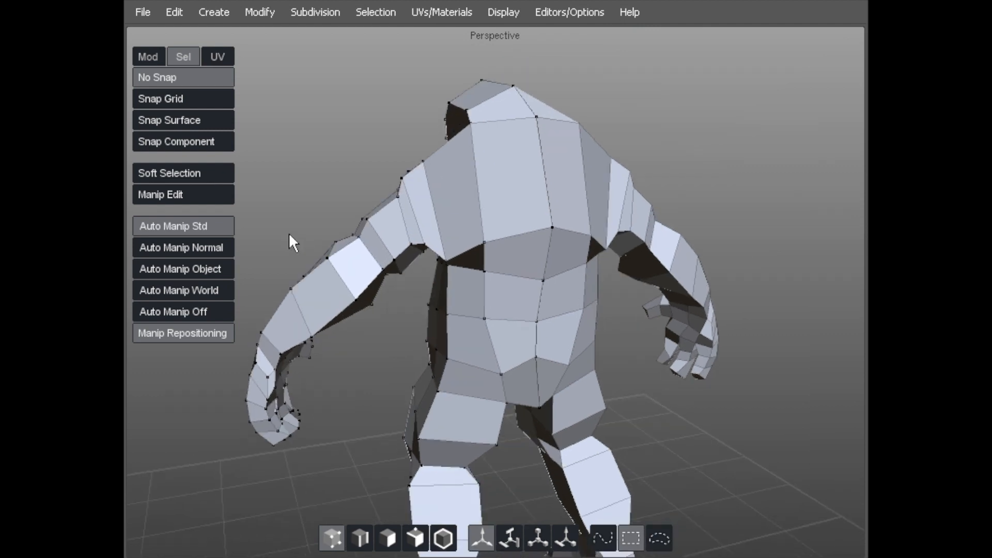
Step: Insert two lengthwise edge loops along the back of the arm, from the wrist up across the upper back
{"action": "scroll", "coordinate": [288, 232], "scroll_direction": "up", "scroll_amount": 3}
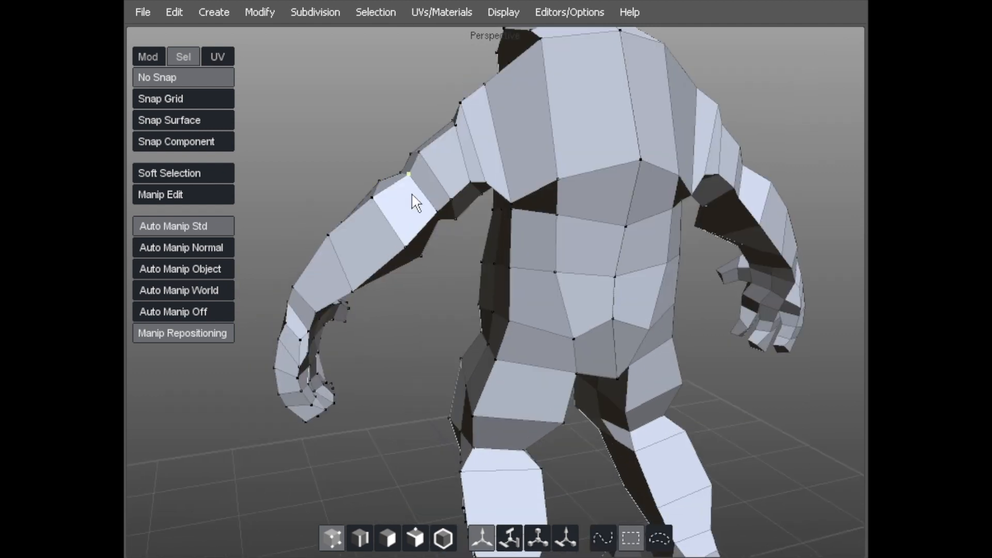
{"action": "key", "text": "d"}
{"action": "mouse_move", "coordinate": [320, 281]}
{"action": "left_mouse_down"}
{"action": "mouse_move", "coordinate": [459, 142]}
{"action": "mouse_move", "coordinate": [575, 108]}
{"action": "mouse_move", "coordinate": [597, 124]}
{"action": "mouse_move", "coordinate": [631, 112]}
{"action": "mouse_move", "coordinate": [625, 126]}
{"action": "mouse_move", "coordinate": [560, 144]}
{"action": "mouse_move", "coordinate": [581, 146]}
{"action": "left_mouse_up"}
{"action": "key", "text": "shift+x"}
{"action": "middle_click_drag", "start_coordinate": [253, 176], "coordinate": [400, 207]}
{"action": "key", "text": "a"}
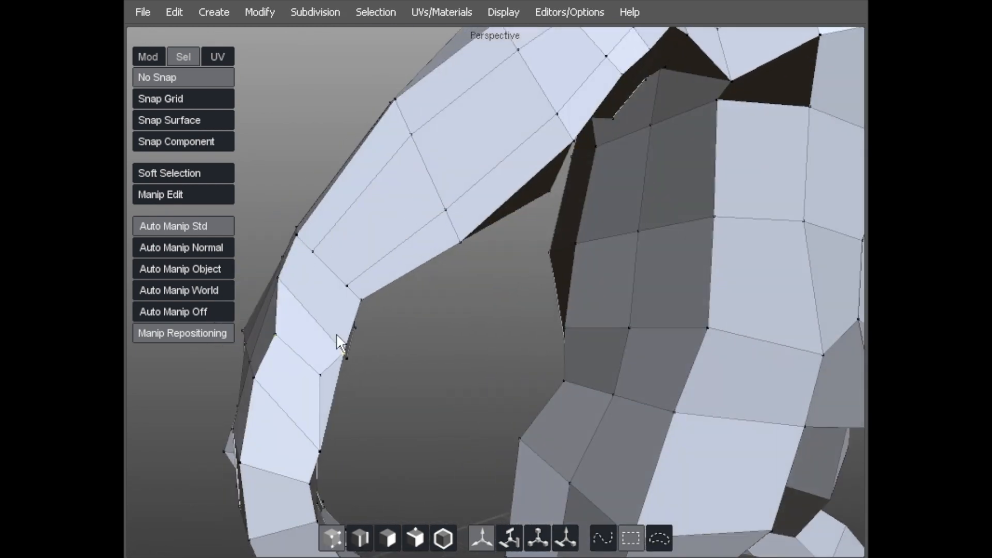
Step: Reposition the wrist vertices at the end of the new lengthwise loops
{"action": "middle_click_drag", "start_coordinate": [326, 335], "coordinate": [297, 319]}
{"action": "left_click_drag", "start_coordinate": [300, 320], "coordinate": [291, 299]}
{"action": "left_click_drag", "start_coordinate": [308, 262], "coordinate": [302, 250]}
{"action": "middle_click_drag", "start_coordinate": [302, 250], "coordinate": [351, 314]}
{"action": "mouse_move", "coordinate": [355, 282]}
{"action": "left_mouse_down"}
{"action": "mouse_move", "coordinate": [360, 263]}
{"action": "mouse_move", "coordinate": [358, 274]}
{"action": "left_mouse_up"}
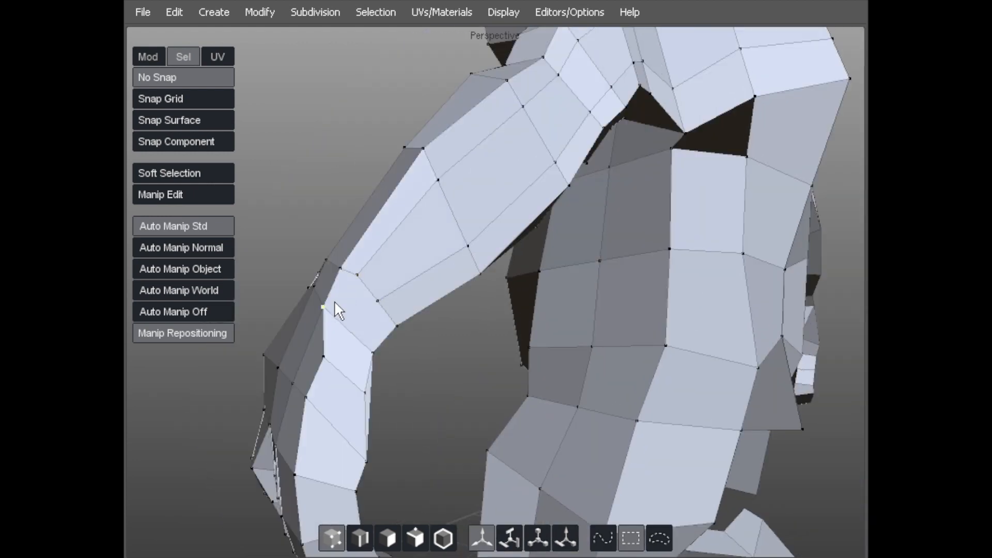
Step: Connect the outer wrist vertex to the end vertex of the inner lengthwise loop to split the wrist face into quads
{"action": "middle_click_drag", "start_coordinate": [326, 314], "coordinate": [404, 344]}
{"action": "left_click", "coordinate": [405, 346]}
{"action": "left_click", "coordinate": [484, 326], "text": "shift"}
{"action": "key", "text": "shift+x"}
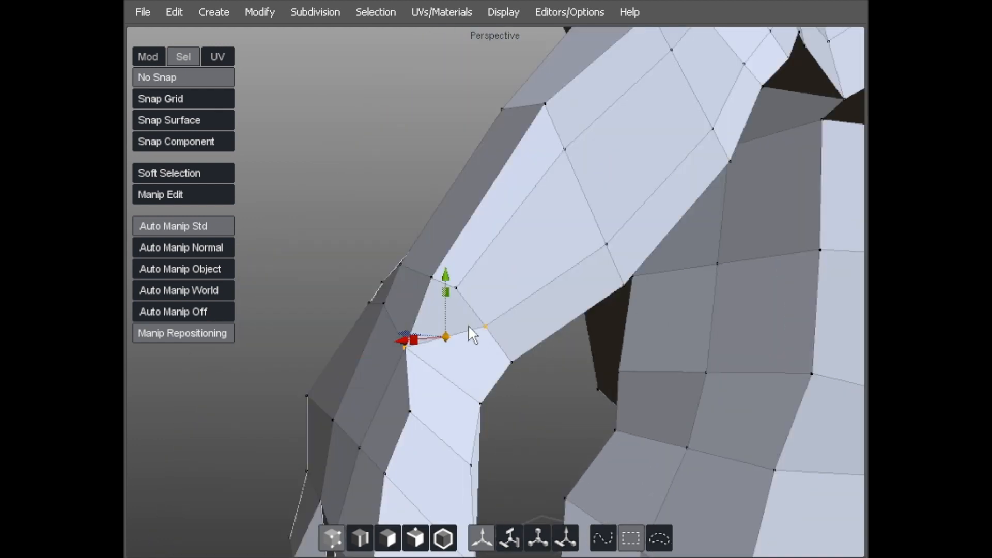
{"action": "left_click", "coordinate": [502, 264]}
Step: Examine the wrist vertex where several edges meet and the quads around it from different angles
{"action": "middle_click_drag", "start_coordinate": [503, 264], "coordinate": [445, 265]}
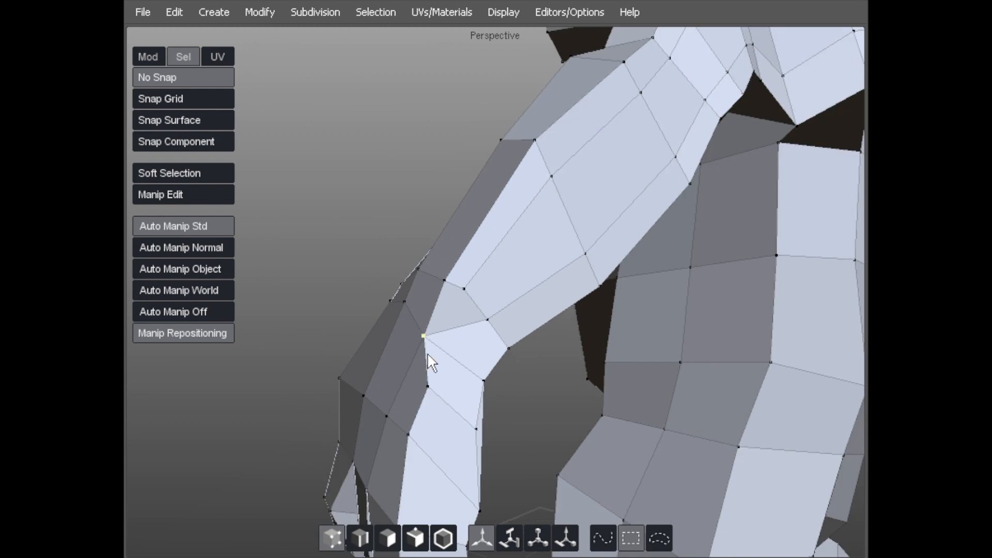
{"action": "middle_click_drag", "start_coordinate": [426, 365], "coordinate": [444, 337]}
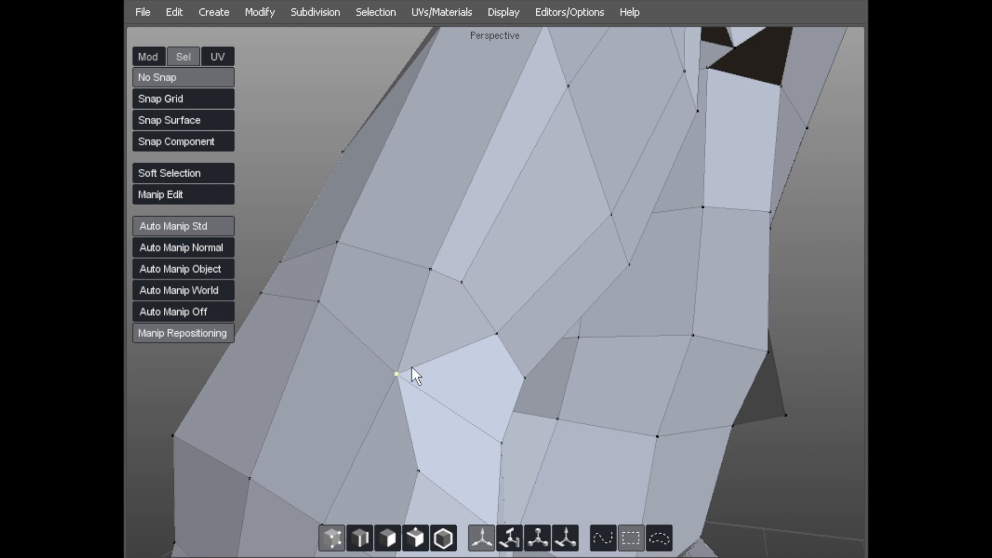
{"action": "middle_click_drag", "start_coordinate": [388, 400], "coordinate": [399, 400]}
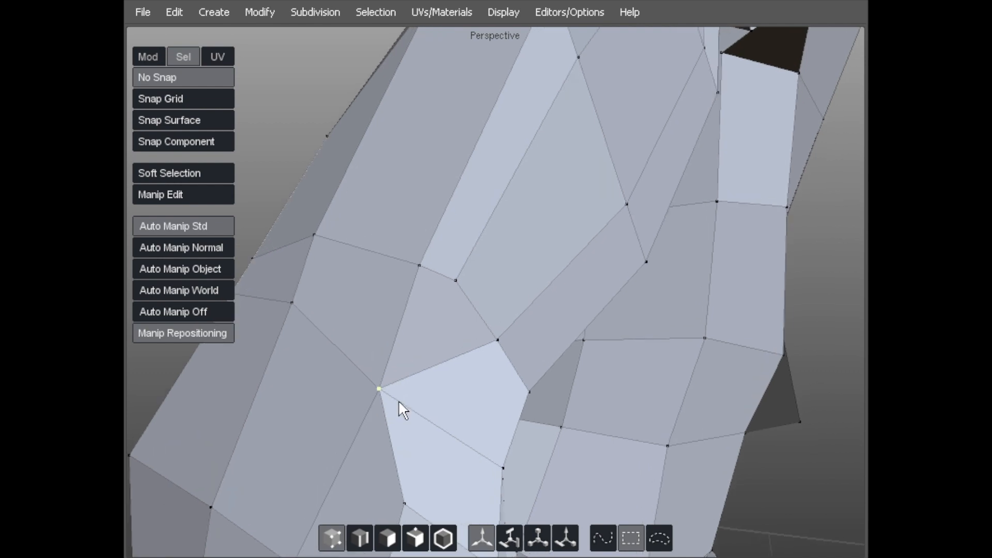
{"action": "middle_click_drag", "start_coordinate": [432, 367], "coordinate": [433, 367]}
{"action": "left_click", "coordinate": [421, 354]}
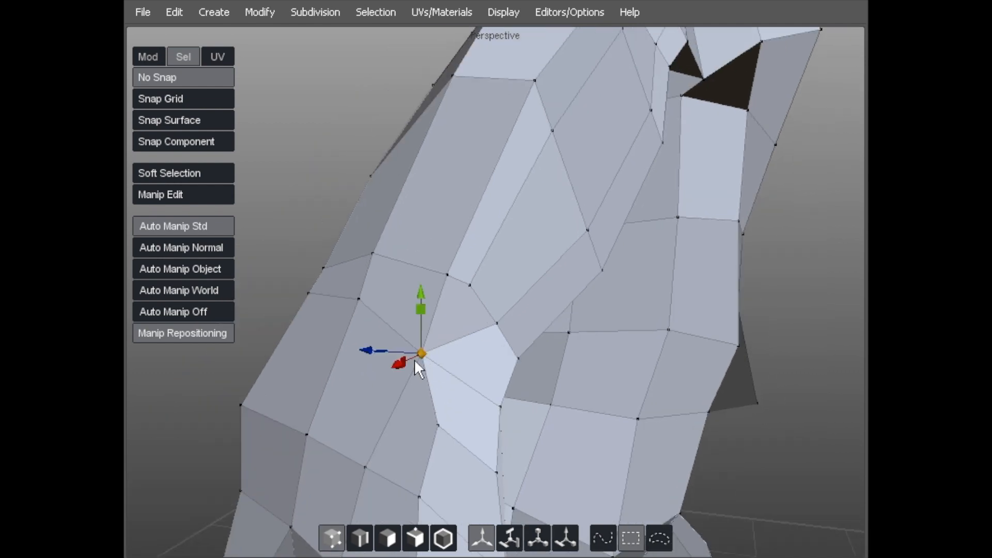
{"action": "right_click_drag", "start_coordinate": [454, 361], "coordinate": [310, 345], "text": "alt"}
{"action": "mouse_move", "coordinate": [477, 305]}
{"action": "right_mouse_down", "text": "alt"}
{"action": "mouse_move", "coordinate": [576, 265]}
{"action": "mouse_move", "coordinate": [482, 300]}
{"action": "right_mouse_up", "text": "alt"}
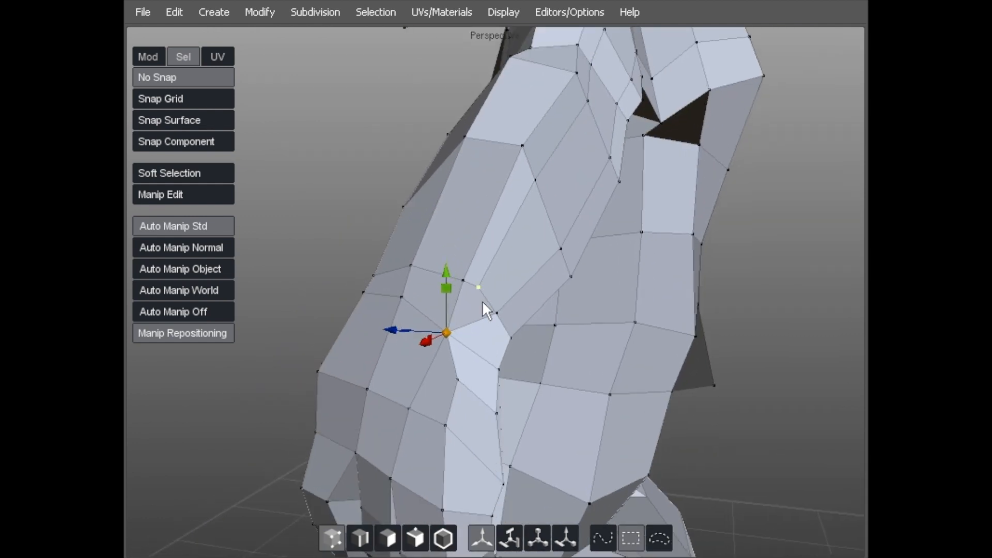
{"action": "left_click_drag", "start_coordinate": [485, 281], "coordinate": [510, 282], "text": "alt"}
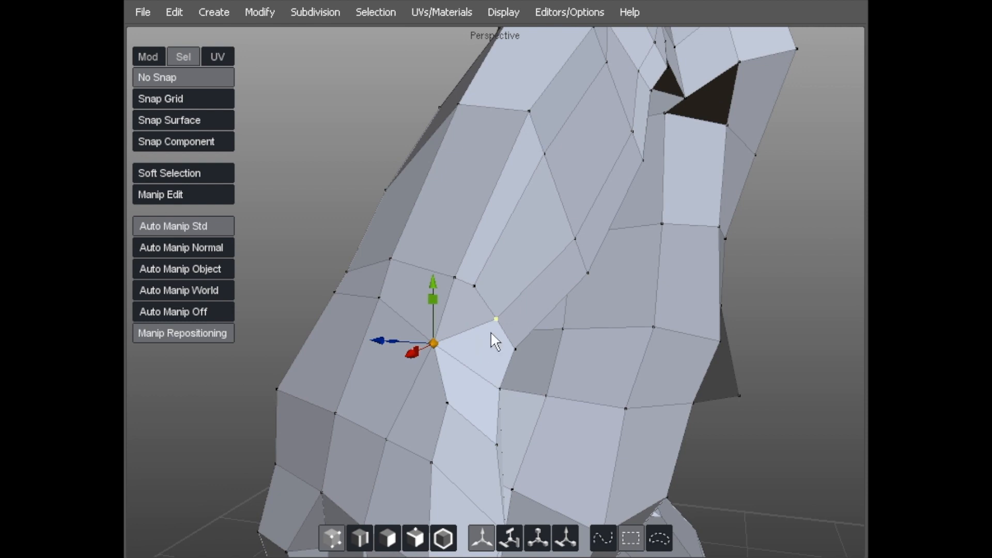
{"action": "left_click_drag", "start_coordinate": [490, 331], "coordinate": [484, 371], "text": "alt"}
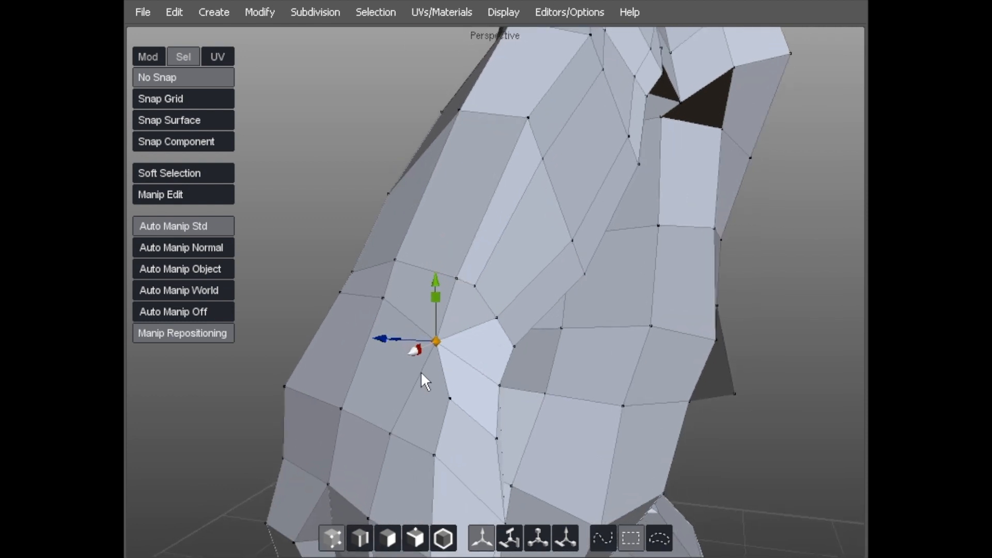
{"action": "right_click_drag", "start_coordinate": [421, 390], "coordinate": [476, 294], "text": "alt"}
{"action": "middle_click_drag", "start_coordinate": [476, 293], "coordinate": [374, 339], "text": "alt"}
{"action": "right_click_drag", "start_coordinate": [374, 340], "coordinate": [404, 315], "text": "alt"}
{"action": "left_click_drag", "start_coordinate": [404, 315], "coordinate": [389, 329], "text": "alt"}
{"action": "middle_click_drag", "start_coordinate": [444, 300], "coordinate": [429, 335], "text": "alt"}
{"action": "right_click_drag", "start_coordinate": [429, 334], "coordinate": [384, 334], "text": "alt"}
Step: Adjust the vertices of the new lengthwise loops along the forearm to round its back surface
{"action": "left_click_drag", "start_coordinate": [314, 342], "coordinate": [321, 321], "text": "alt"}
{"action": "mouse_move", "coordinate": [334, 321]}
{"action": "middle_mouse_down"}
{"action": "mouse_move", "coordinate": [328, 314]}
{"action": "mouse_move", "coordinate": [362, 318]}
{"action": "mouse_move", "coordinate": [300, 306]}
{"action": "mouse_move", "coordinate": [327, 309]}
{"action": "middle_mouse_up"}
{"action": "left_click", "coordinate": [304, 313]}
{"action": "left_click", "coordinate": [563, 372]}
{"action": "left_click_drag", "start_coordinate": [346, 340], "coordinate": [358, 388], "text": "alt"}
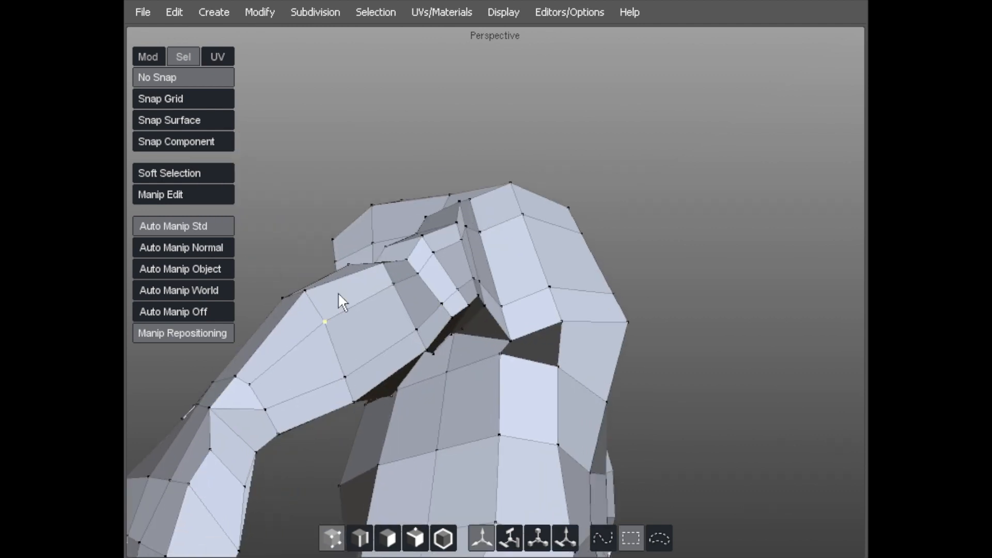
{"action": "left_click_drag", "start_coordinate": [338, 314], "coordinate": [372, 314], "text": "alt"}
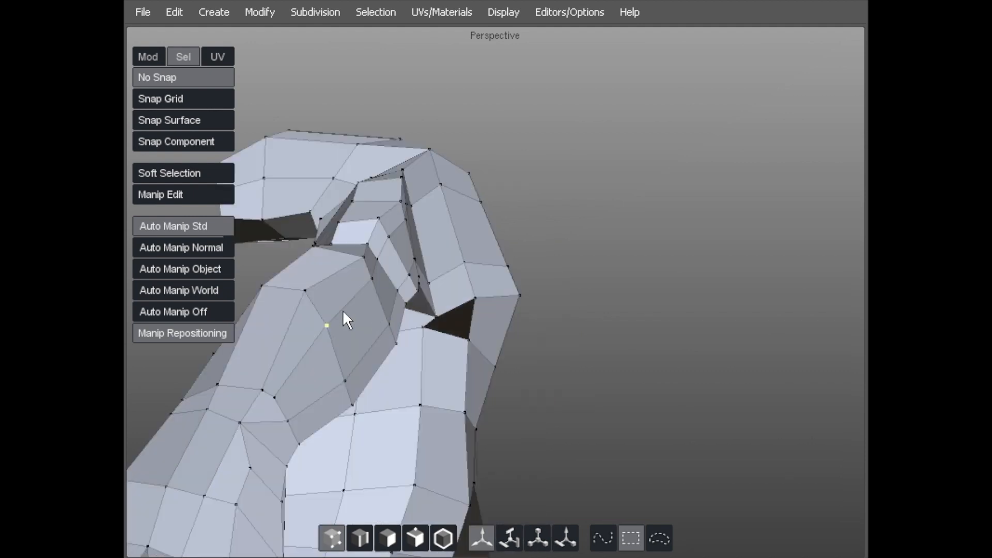
{"action": "left_click_drag", "start_coordinate": [345, 371], "coordinate": [347, 408], "text": "alt"}
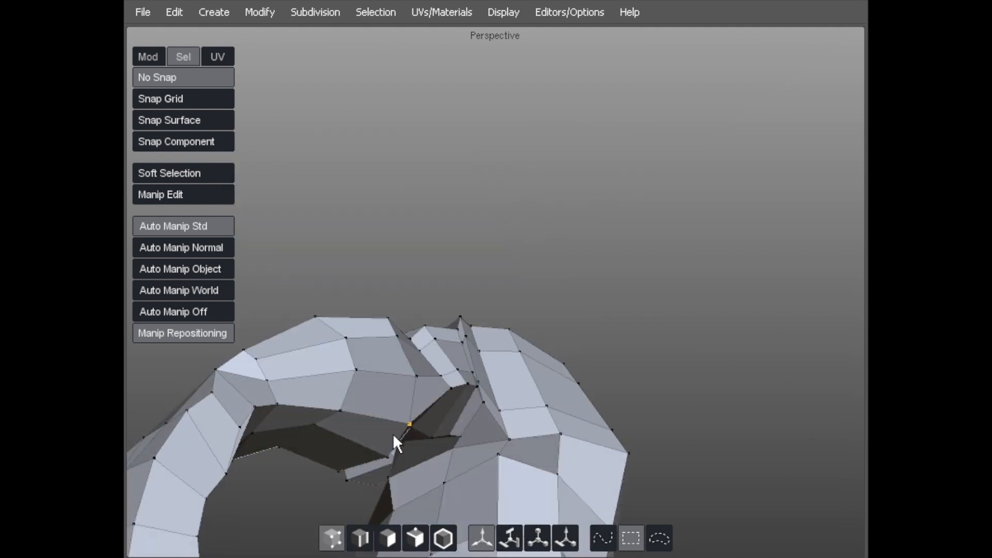
Step: Reposition the loop vertices at the back of the elbow and lower upper arm to smooth the bend
{"action": "left_click_drag", "start_coordinate": [393, 437], "coordinate": [377, 385], "text": "alt"}
{"action": "left_click_drag", "start_coordinate": [444, 391], "coordinate": [482, 358], "text": "alt"}
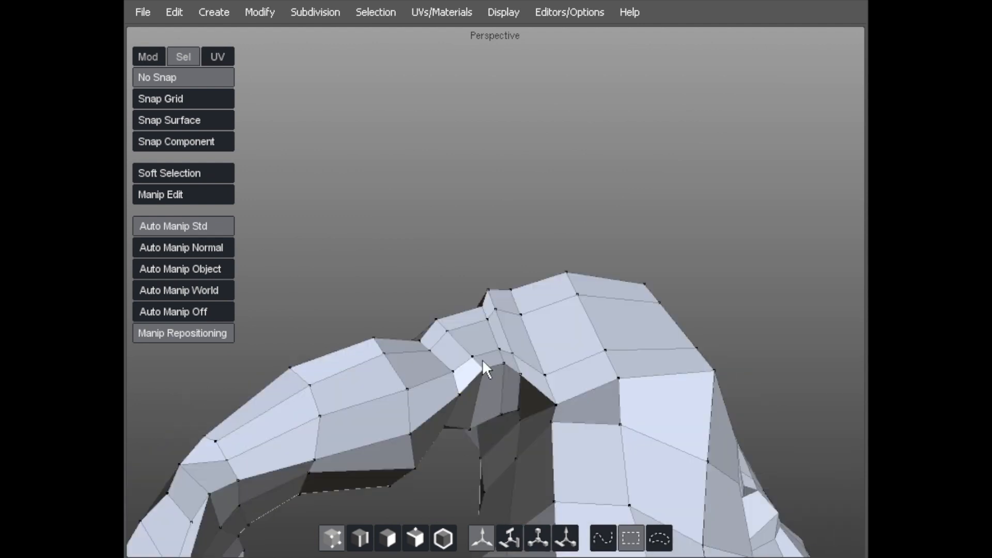
{"action": "left_click_drag", "start_coordinate": [517, 389], "coordinate": [541, 315], "text": "alt"}
{"action": "left_click_drag", "start_coordinate": [481, 362], "coordinate": [484, 343]}
{"action": "left_click_drag", "start_coordinate": [459, 382], "coordinate": [453, 367]}
{"action": "left_click_drag", "start_coordinate": [347, 444], "coordinate": [384, 376], "text": "alt"}
{"action": "left_click_drag", "start_coordinate": [386, 368], "coordinate": [407, 347]}
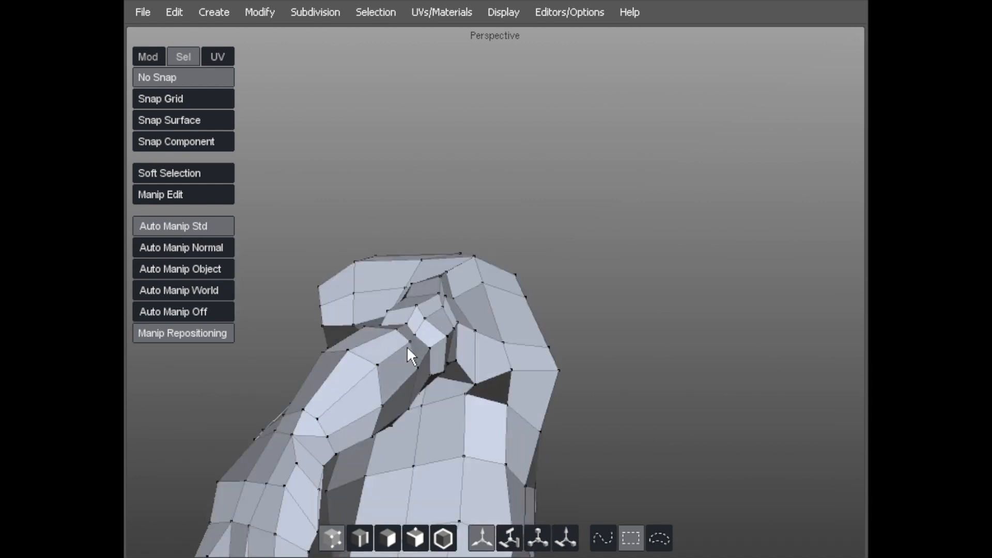
{"action": "left_click_drag", "start_coordinate": [382, 412], "coordinate": [473, 381], "text": "alt"}
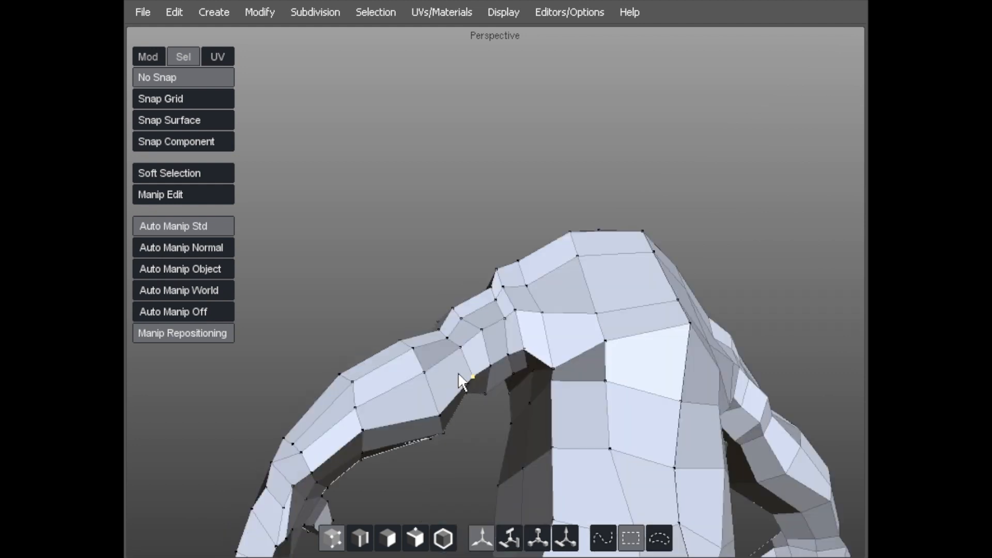
Step: Move the armpit vertex and lower the rows of vertices along the bottom of the shoulder blades
{"action": "right_click_drag", "start_coordinate": [459, 351], "coordinate": [464, 419], "text": "alt"}
{"action": "left_click_drag", "start_coordinate": [464, 420], "coordinate": [403, 370], "text": "alt"}
{"action": "left_click_drag", "start_coordinate": [490, 357], "coordinate": [490, 354]}
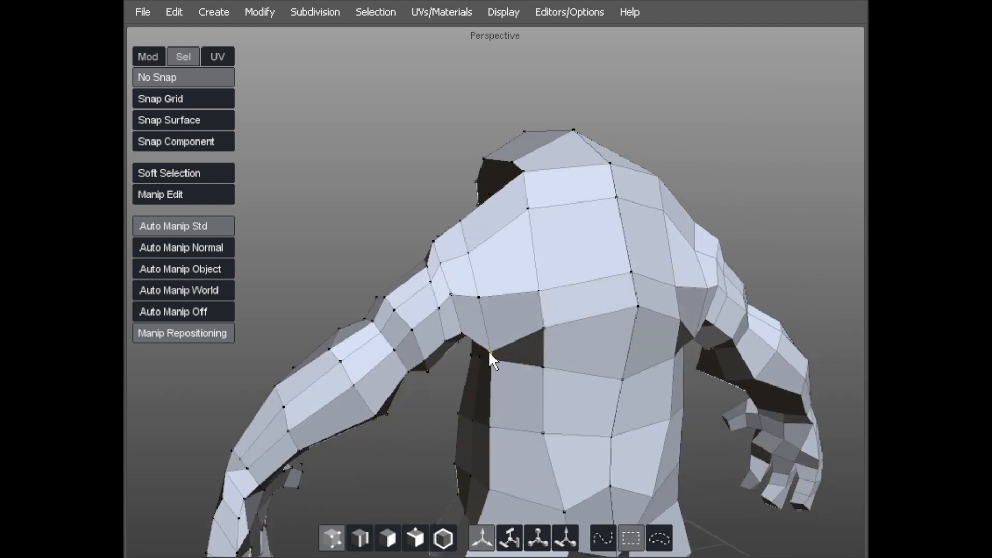
{"action": "mouse_move", "coordinate": [481, 295]}
{"action": "left_mouse_down"}
{"action": "mouse_move", "coordinate": [457, 308]}
{"action": "mouse_move", "coordinate": [488, 310]}
{"action": "left_mouse_up"}
{"action": "left_click_drag", "start_coordinate": [540, 330], "coordinate": [541, 339]}
{"action": "left_click_drag", "start_coordinate": [550, 298], "coordinate": [559, 322]}
{"action": "left_click_drag", "start_coordinate": [626, 309], "coordinate": [624, 340]}
Step: Move the vertices at the rear outer side of the shoulder to even out the loops above the upper arm
{"action": "left_click_drag", "start_coordinate": [637, 284], "coordinate": [447, 267]}
{"action": "left_click_drag", "start_coordinate": [595, 280], "coordinate": [469, 144], "text": "alt"}
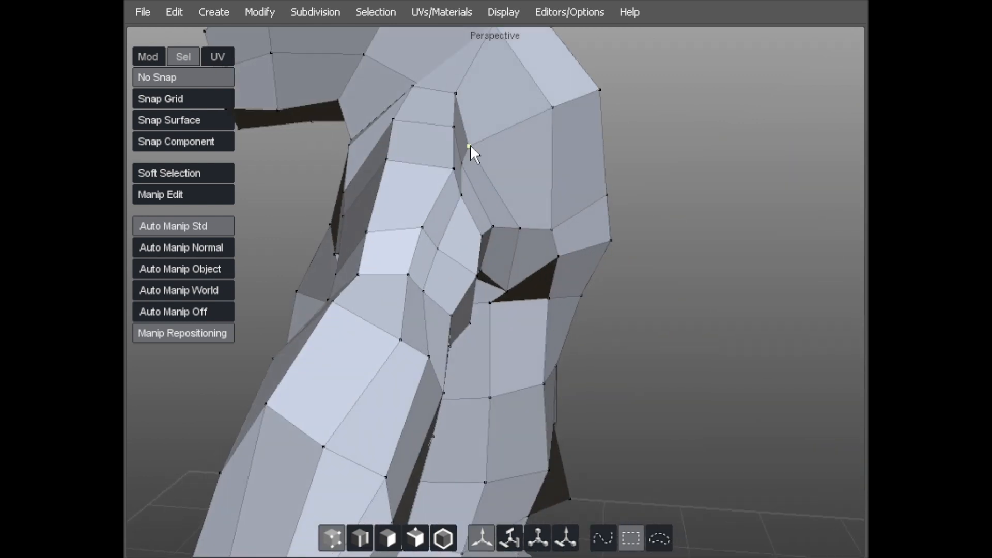
{"action": "left_click_drag", "start_coordinate": [450, 172], "coordinate": [465, 104]}
{"action": "mouse_move", "coordinate": [447, 136]}
{"action": "left_mouse_down", "text": "alt"}
{"action": "mouse_move", "coordinate": [400, 153]}
{"action": "mouse_move", "coordinate": [440, 151]}
{"action": "left_mouse_up", "text": "alt"}
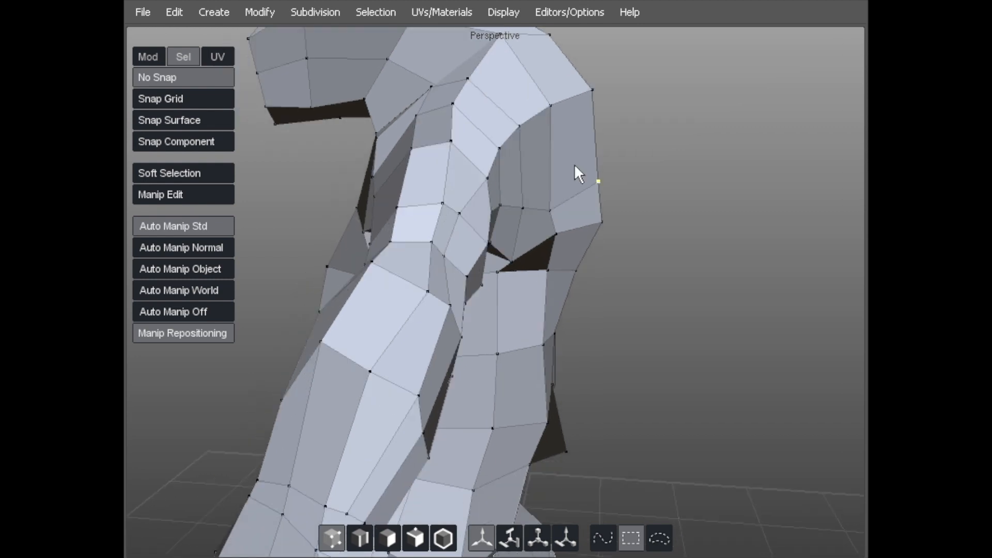
Step: Reposition the vertices along the lower edge of the shoulder blades, at the spine and on the side of the back
{"action": "key", "text": "a"}
{"action": "left_click_drag", "start_coordinate": [372, 210], "coordinate": [332, 166], "text": "alt"}
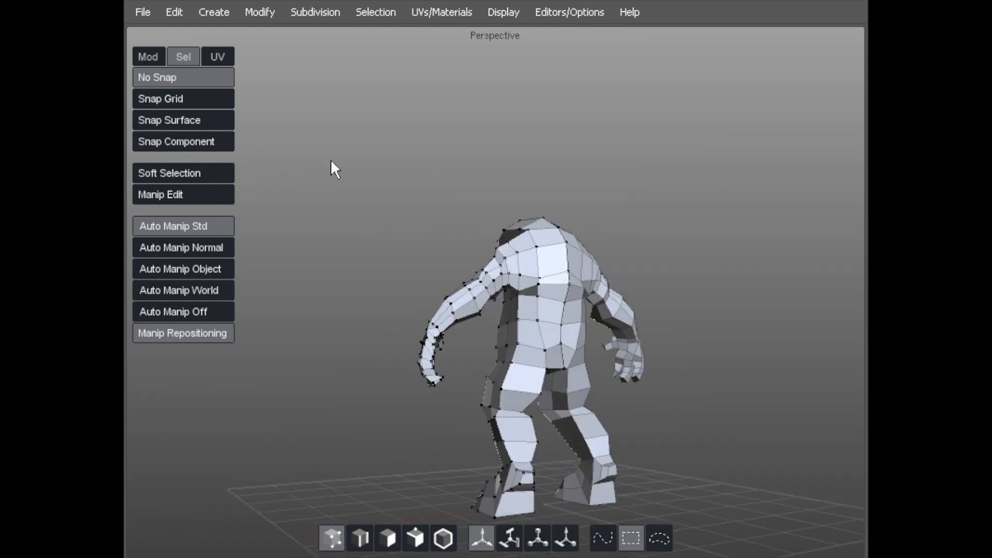
{"action": "right_click_drag", "start_coordinate": [332, 167], "coordinate": [551, 295], "text": "alt"}
{"action": "mouse_move", "coordinate": [546, 305]}
{"action": "left_mouse_down"}
{"action": "mouse_move", "coordinate": [535, 274]}
{"action": "mouse_move", "coordinate": [563, 306]}
{"action": "mouse_move", "coordinate": [559, 298]}
{"action": "left_mouse_up"}
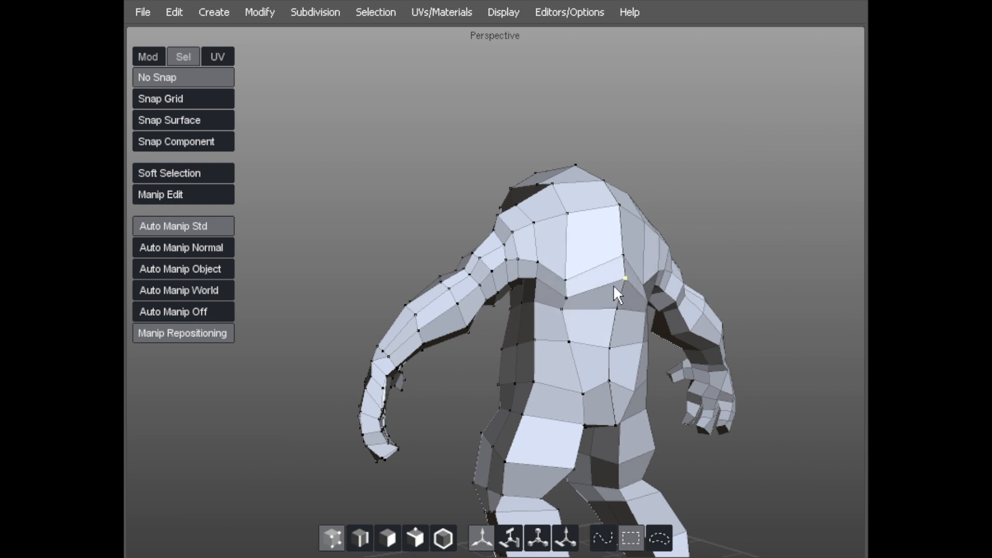
{"action": "left_click_drag", "start_coordinate": [625, 265], "coordinate": [621, 279]}
{"action": "middle_click_drag", "start_coordinate": [615, 290], "coordinate": [609, 324]}
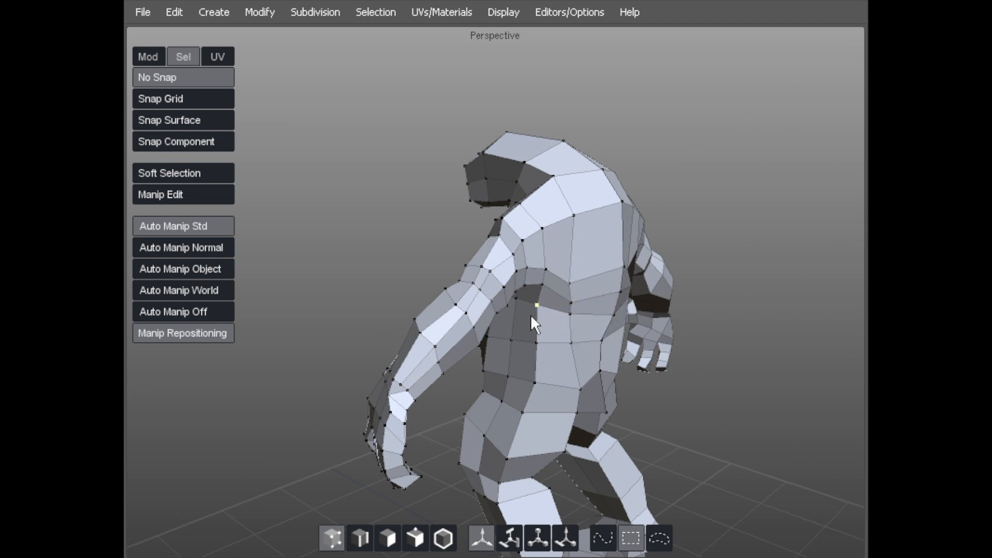
Step: Select the row of faces across the lower chest and split it with a new horizontal edge loop
{"action": "scroll", "coordinate": [536, 348], "scroll_direction": "down", "scroll_amount": 3}
{"action": "middle_click_drag", "start_coordinate": [488, 283], "coordinate": [647, 237]}
{"action": "middle_click_drag", "start_coordinate": [589, 224], "coordinate": [483, 232]}
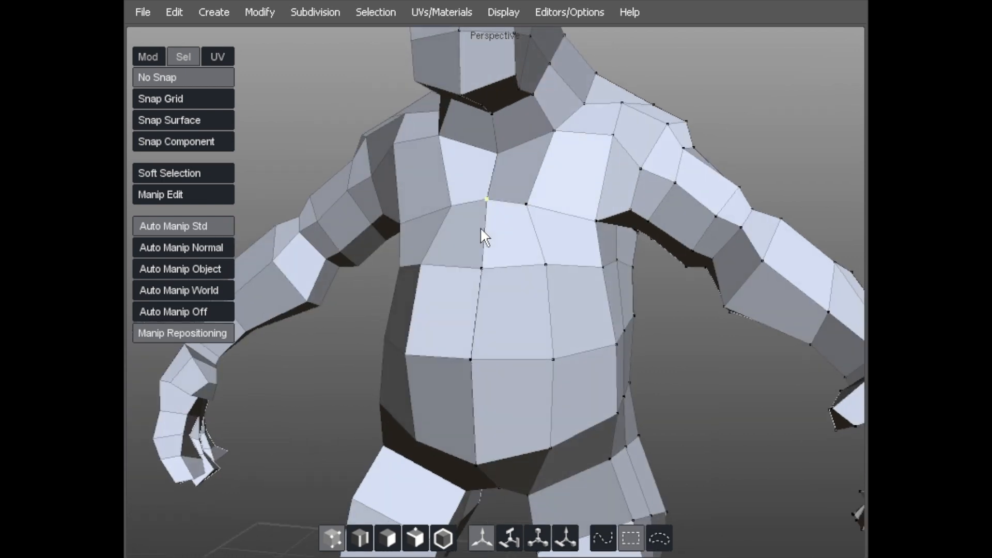
{"action": "key", "text": "d"}
{"action": "left_click_drag", "start_coordinate": [488, 235], "coordinate": [568, 243]}
{"action": "middle_click_drag", "start_coordinate": [602, 250], "coordinate": [849, 263]}
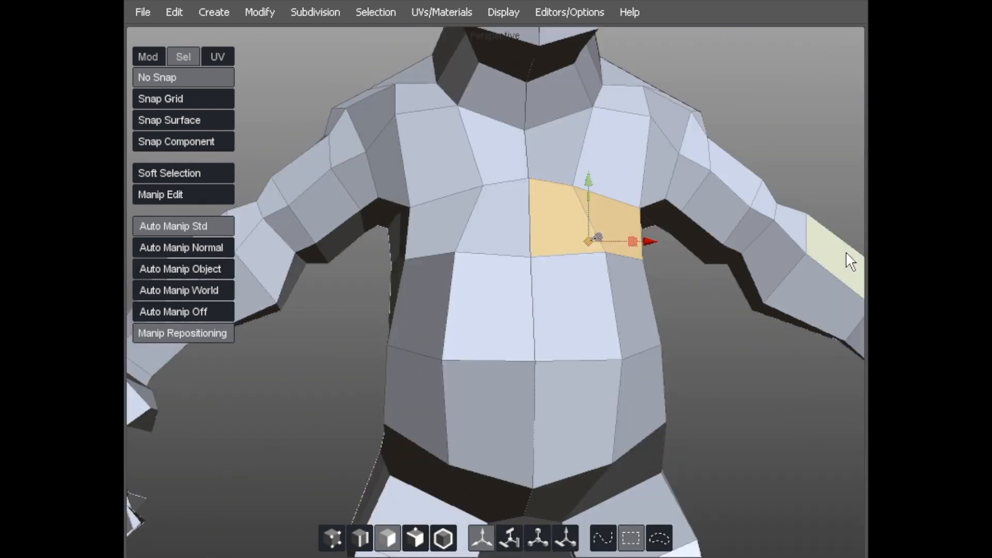
{"action": "key", "text": "l"}
{"action": "key", "text": "a"}
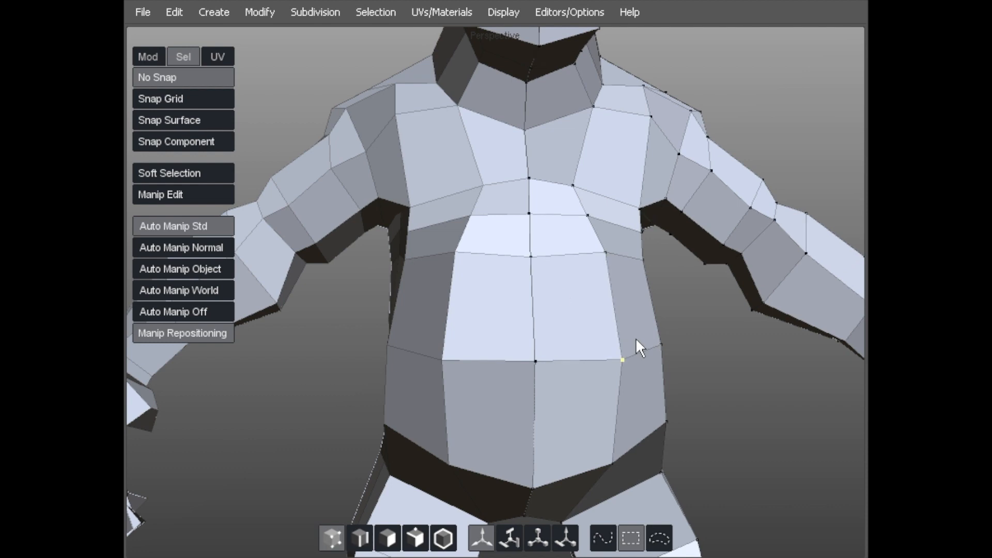
Step: Move the new loop's vertices and their neighbours below the chest to outline the lower edge of the pectorals
{"action": "middle_click_drag", "start_coordinate": [637, 343], "coordinate": [527, 258]}
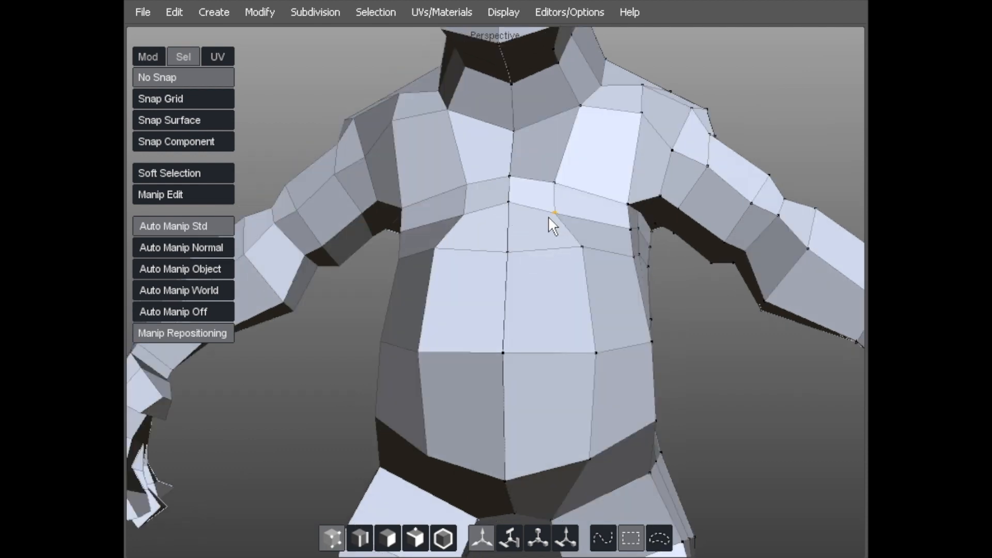
{"action": "middle_click_drag", "start_coordinate": [575, 199], "coordinate": [546, 190]}
{"action": "left_click_drag", "start_coordinate": [542, 182], "coordinate": [520, 162]}
{"action": "left_click_drag", "start_coordinate": [517, 198], "coordinate": [520, 187]}
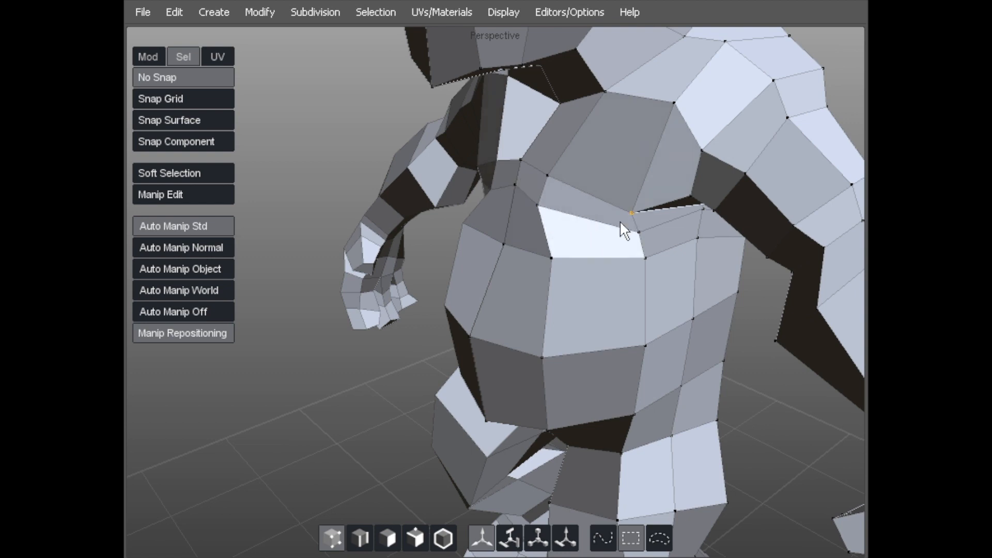
{"action": "mouse_move", "coordinate": [626, 213]}
{"action": "middle_mouse_down"}
{"action": "mouse_move", "coordinate": [679, 233]}
{"action": "mouse_move", "coordinate": [634, 221]}
{"action": "middle_mouse_up"}
{"action": "left_click_drag", "start_coordinate": [635, 221], "coordinate": [620, 191]}
{"action": "middle_click_drag", "start_coordinate": [656, 222], "coordinate": [621, 202]}
{"action": "left_click_drag", "start_coordinate": [589, 182], "coordinate": [546, 197]}
{"action": "middle_click_drag", "start_coordinate": [546, 197], "coordinate": [598, 209]}
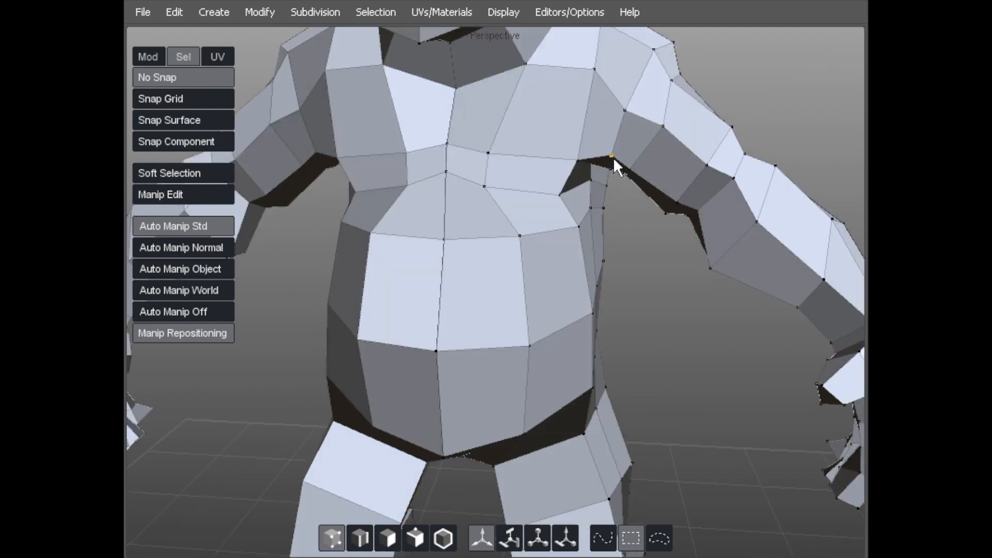
Step: Adjust the vertices at the outer corner of the chest and under the armpit
{"action": "middle_click_drag", "start_coordinate": [578, 172], "coordinate": [552, 146]}
{"action": "scroll", "coordinate": [537, 142], "scroll_direction": "up", "scroll_amount": 3}
{"action": "scroll", "coordinate": [537, 139], "scroll_direction": "down", "scroll_amount": 2}
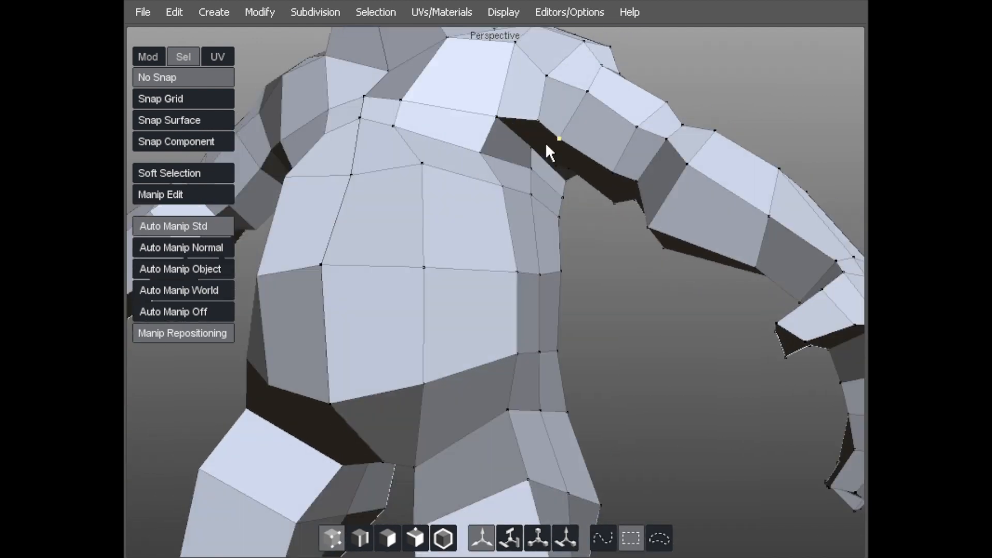
{"action": "left_click_drag", "start_coordinate": [498, 113], "coordinate": [510, 123]}
{"action": "middle_click_drag", "start_coordinate": [511, 123], "coordinate": [552, 94]}
{"action": "middle_click_drag", "start_coordinate": [479, 120], "coordinate": [463, 242]}
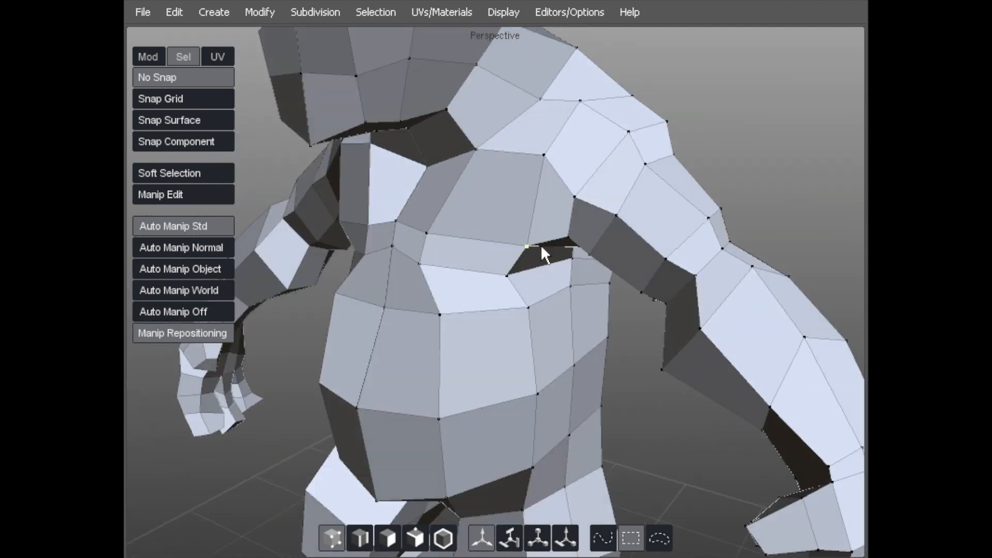
Step: Move the vertices at the front of the shoulder to define where it meets the upper arm
{"action": "middle_click_drag", "start_coordinate": [581, 205], "coordinate": [656, 179]}
{"action": "left_click", "coordinate": [663, 177]}
{"action": "left_click", "coordinate": [681, 131]}
{"action": "left_click_drag", "start_coordinate": [634, 138], "coordinate": [652, 153]}
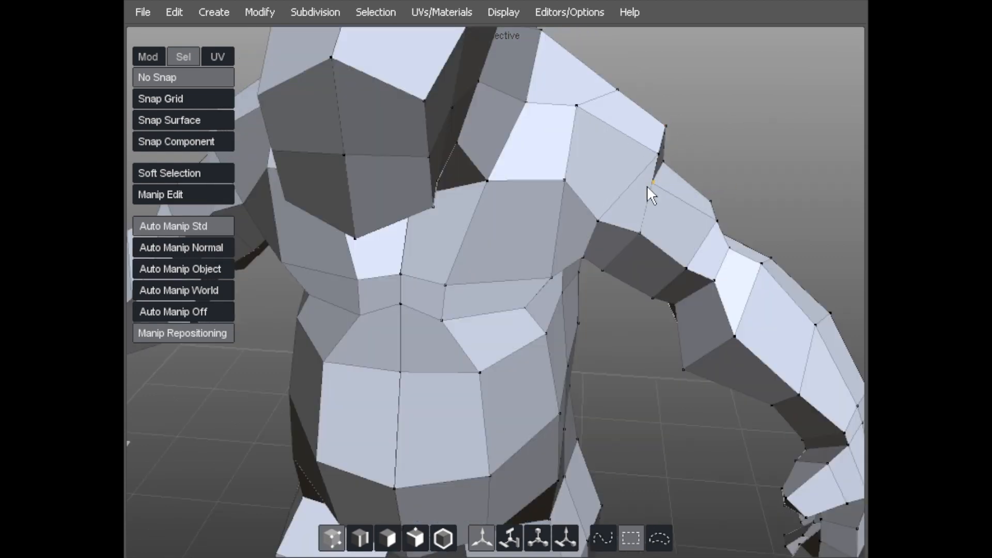
{"action": "middle_click_drag", "start_coordinate": [647, 185], "coordinate": [574, 195]}
{"action": "middle_click_drag", "start_coordinate": [443, 275], "coordinate": [576, 213]}
{"action": "scroll", "coordinate": [575, 213], "scroll_direction": "down", "scroll_amount": 5}
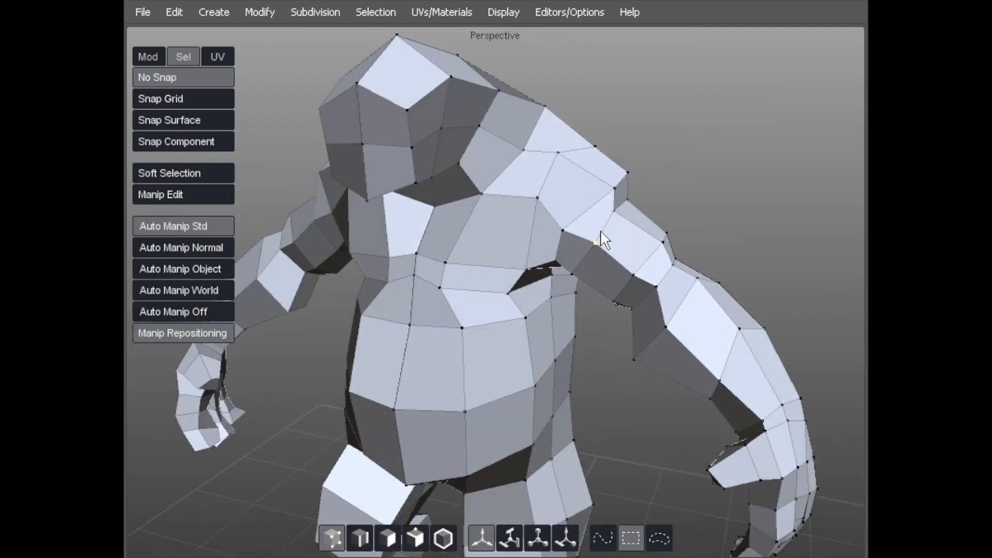
Step: Reposition the two vertex rows beneath the pectorals to form a crease between the chest and the belly
{"action": "middle_click_drag", "start_coordinate": [577, 232], "coordinate": [553, 277]}
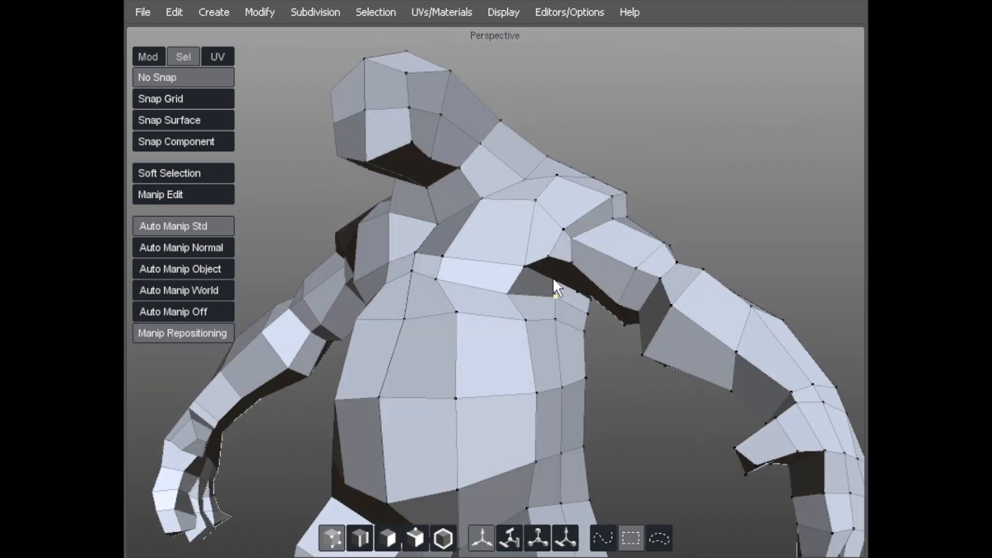
{"action": "left_click_drag", "start_coordinate": [508, 294], "coordinate": [511, 285]}
{"action": "middle_click_drag", "start_coordinate": [445, 283], "coordinate": [430, 252]}
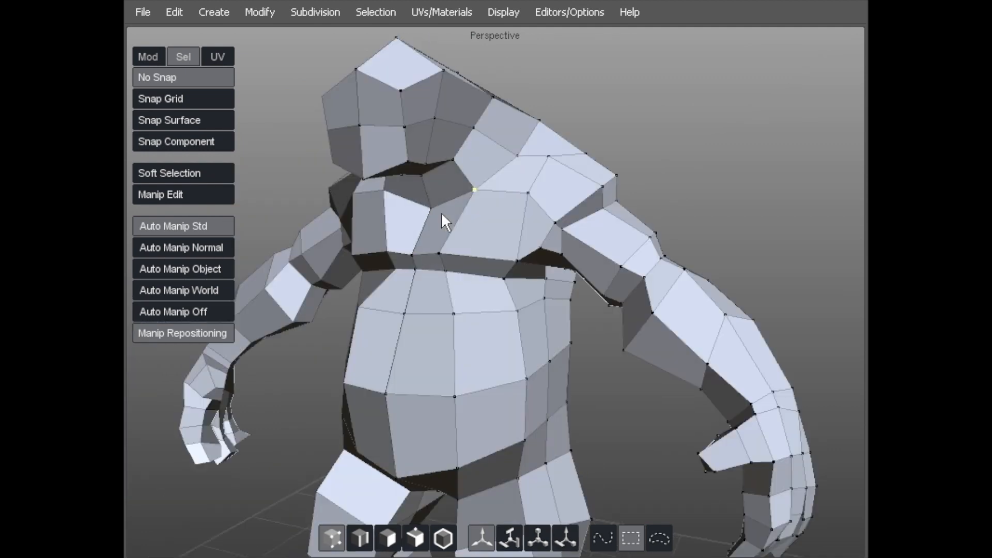
{"action": "middle_click_drag", "start_coordinate": [466, 200], "coordinate": [447, 265]}
{"action": "left_click_drag", "start_coordinate": [501, 272], "coordinate": [510, 262]}
{"action": "mouse_move", "coordinate": [449, 260]}
{"action": "left_mouse_down"}
{"action": "mouse_move", "coordinate": [445, 268]}
{"action": "mouse_move", "coordinate": [437, 256]}
{"action": "left_mouse_up"}
{"action": "middle_click_drag", "start_coordinate": [437, 256], "coordinate": [521, 375]}
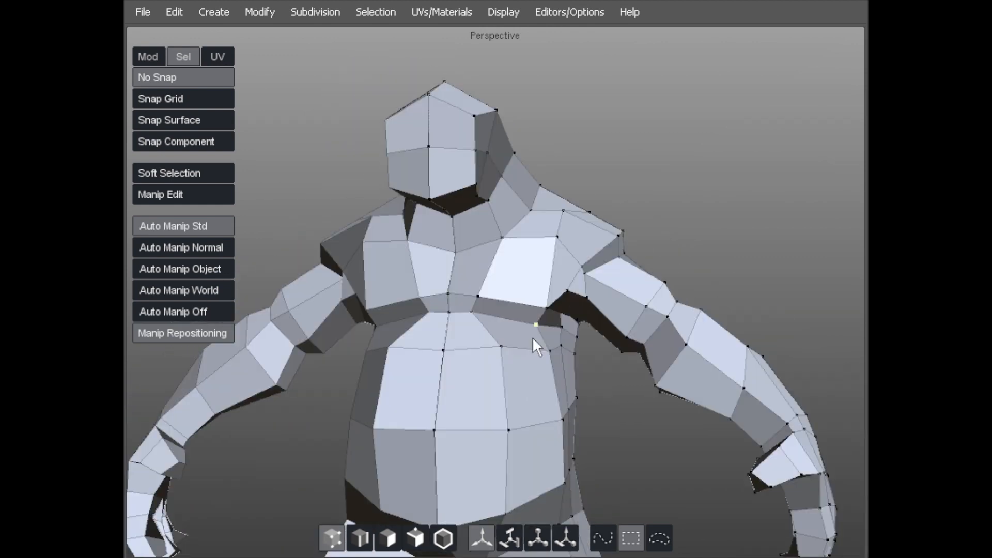
Step: Adjust the vertices below the armpit and down the side of the torso to space the edges evenly
{"action": "middle_click_drag", "start_coordinate": [524, 326], "coordinate": [547, 332]}
{"action": "left_click", "coordinate": [537, 316]}
{"action": "left_click", "coordinate": [580, 328]}
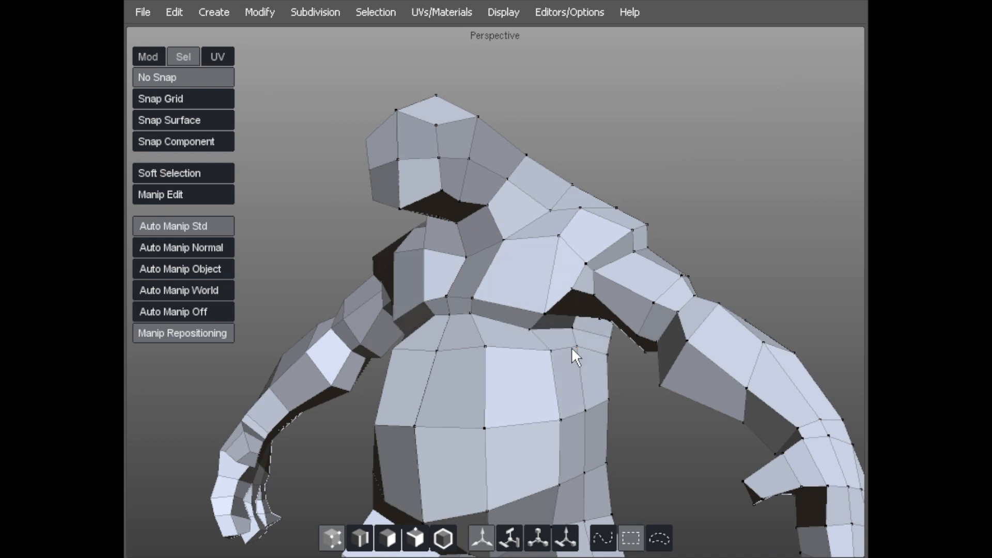
{"action": "left_click_drag", "start_coordinate": [606, 330], "coordinate": [578, 351]}
{"action": "left_click_drag", "start_coordinate": [576, 410], "coordinate": [611, 402]}
{"action": "left_click_drag", "start_coordinate": [603, 459], "coordinate": [608, 430]}
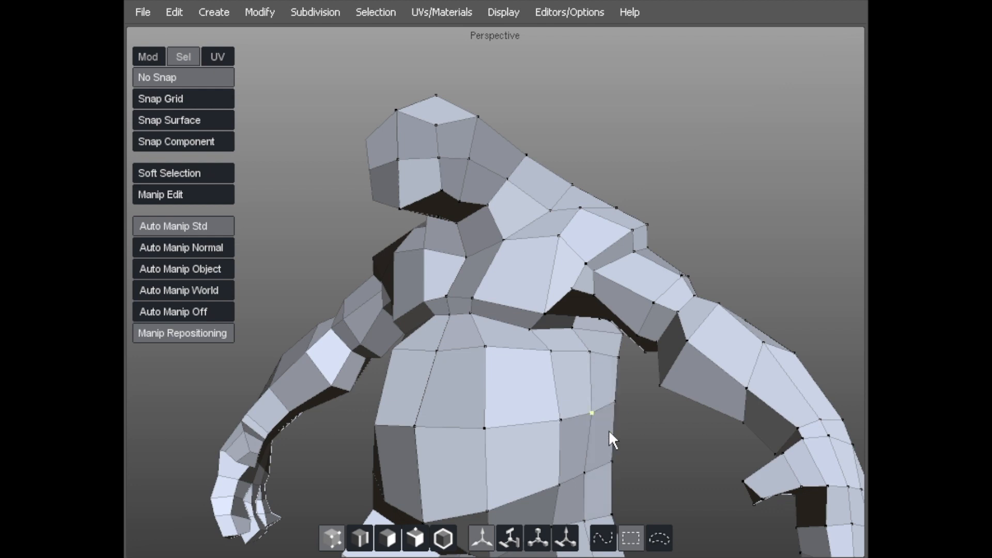
Step: Select the column of faces beside the body's centre line, split it with a lengthwise edge loop and slide the loop outward
{"action": "middle_click_drag", "start_coordinate": [556, 389], "coordinate": [487, 303]}
{"action": "middle_click_drag", "start_coordinate": [524, 204], "coordinate": [491, 159]}
{"action": "middle_click_drag", "start_coordinate": [514, 116], "coordinate": [438, 135]}
{"action": "middle_click_drag", "start_coordinate": [464, 284], "coordinate": [527, 293]}
{"action": "key", "text": "d"}
{"action": "left_click", "coordinate": [476, 281]}
{"action": "left_click", "coordinate": [478, 202], "text": "shift"}
{"action": "key", "text": "alt+e"}
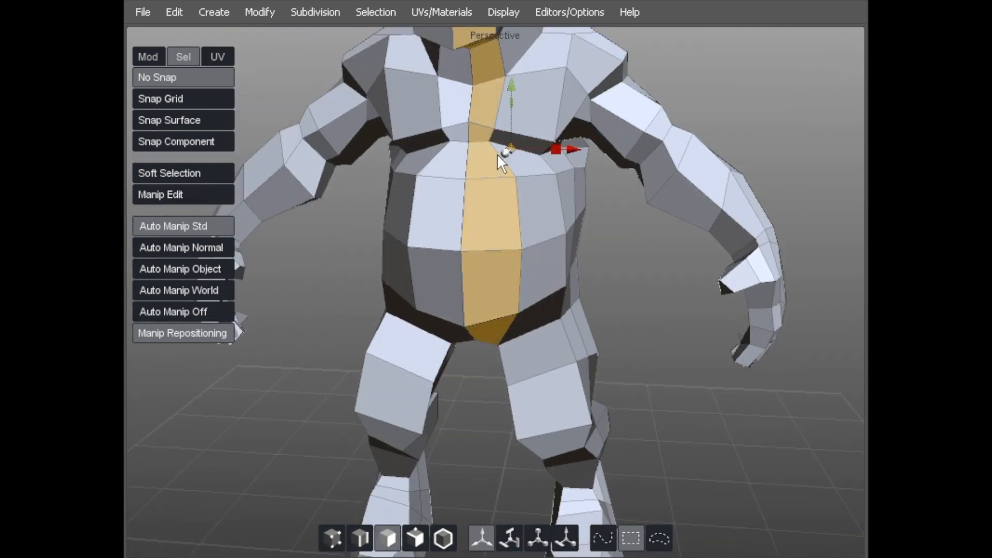
{"action": "scroll", "coordinate": [426, 132], "scroll_direction": "down", "scroll_amount": 4}
{"action": "middle_click_drag", "start_coordinate": [427, 132], "coordinate": [772, 369]}
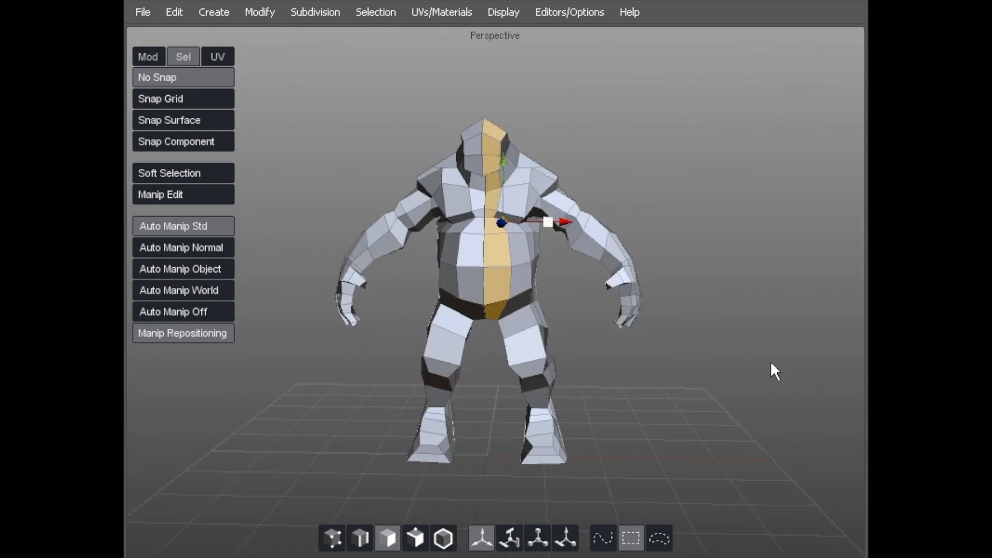
{"action": "key", "text": "shift+x"}
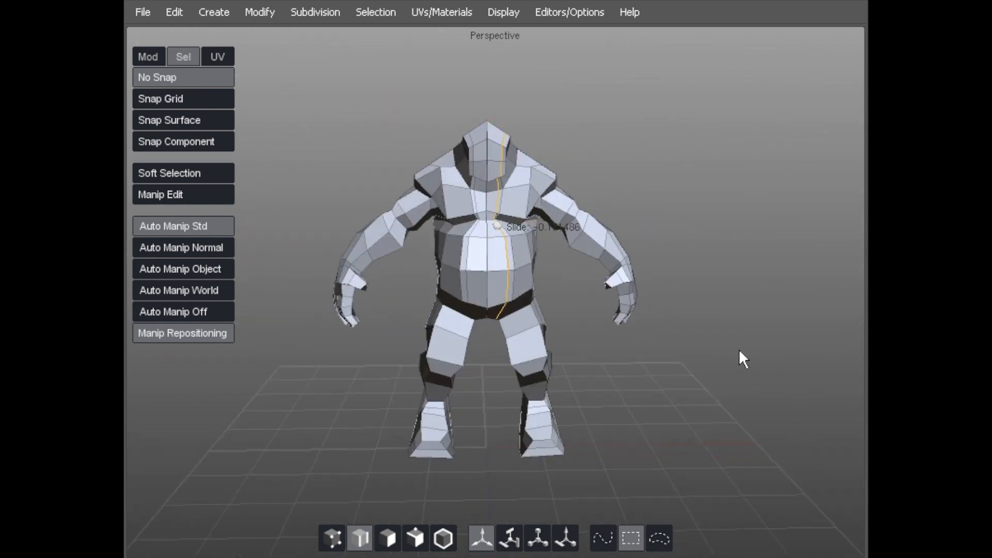
{"action": "left_click", "coordinate": [739, 350]}
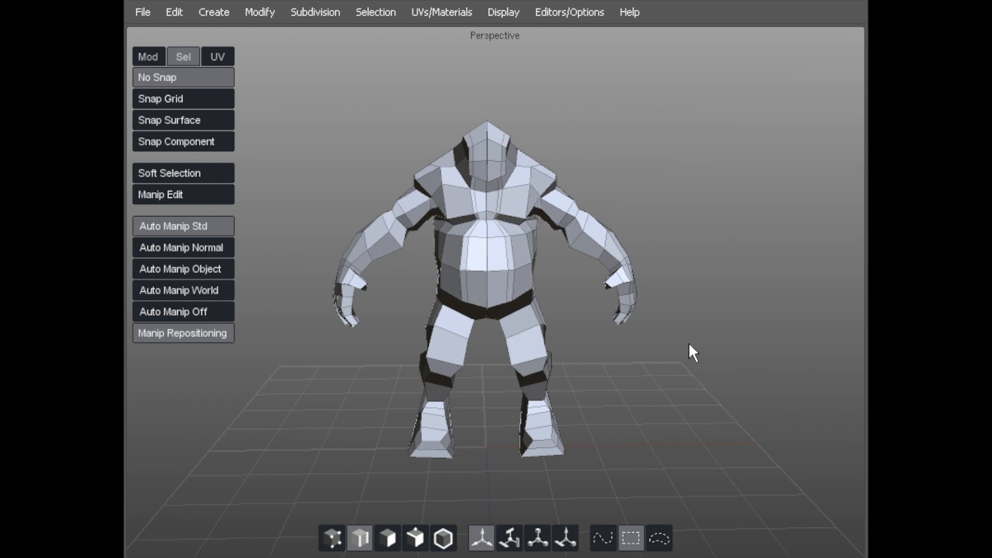
Step: Move the vertices of the new lengthwise loop on the upper belly and stomach to round the front
{"action": "key", "text": "a"}
{"action": "scroll", "coordinate": [478, 239], "scroll_direction": "up", "scroll_amount": 5}
{"action": "middle_click_drag", "start_coordinate": [548, 259], "coordinate": [543, 228], "text": "alt"}
{"action": "left_click_drag", "start_coordinate": [544, 228], "coordinate": [526, 225]}
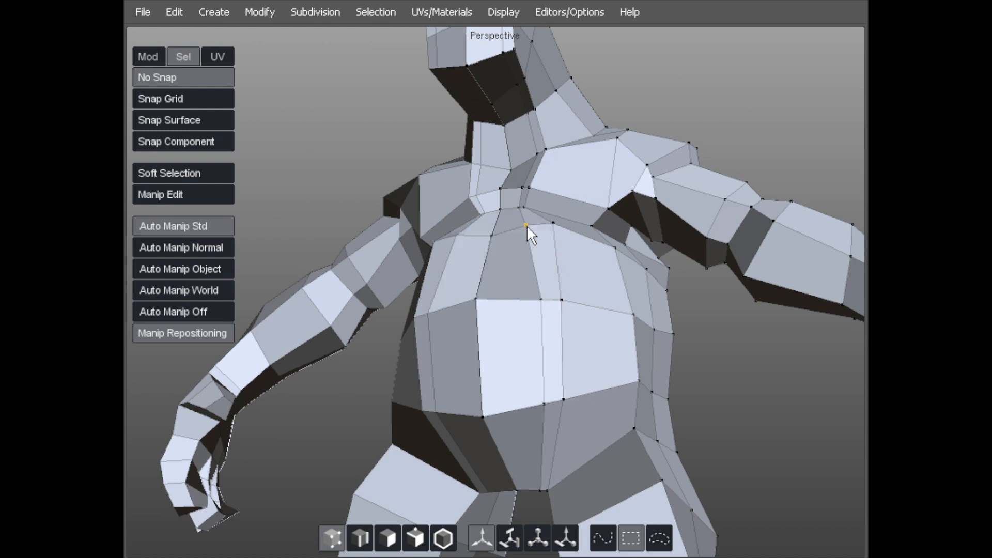
{"action": "left_click_drag", "start_coordinate": [532, 310], "coordinate": [507, 303]}
{"action": "left_click_drag", "start_coordinate": [535, 394], "coordinate": [527, 394]}
{"action": "middle_click_drag", "start_coordinate": [527, 394], "coordinate": [580, 403]}
Step: Reposition the new loop's vertices along the breastbone and chest crease to form a groove between the pectorals
{"action": "middle_click_drag", "start_coordinate": [562, 257], "coordinate": [644, 321]}
{"action": "scroll", "coordinate": [517, 214], "scroll_direction": "up", "scroll_amount": 5}
{"action": "mouse_move", "coordinate": [692, 232]}
{"action": "middle_mouse_down"}
{"action": "mouse_move", "coordinate": [844, 190]}
{"action": "mouse_move", "coordinate": [764, 199]}
{"action": "mouse_move", "coordinate": [708, 221]}
{"action": "middle_mouse_up"}
{"action": "left_click_drag", "start_coordinate": [736, 325], "coordinate": [702, 376]}
{"action": "middle_click_drag", "start_coordinate": [737, 380], "coordinate": [578, 257]}
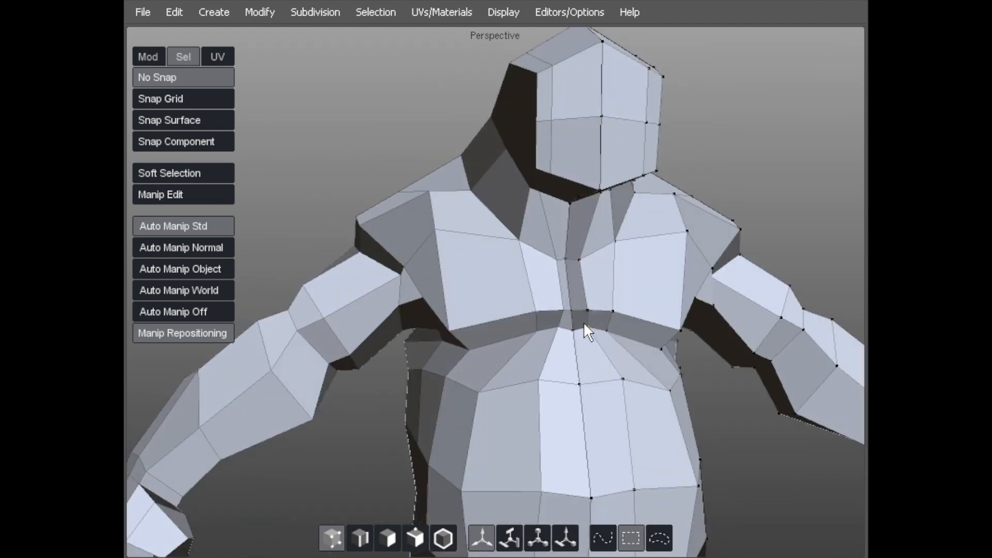
{"action": "left_click", "coordinate": [581, 335]}
{"action": "left_click_drag", "start_coordinate": [590, 323], "coordinate": [617, 336]}
{"action": "middle_click_drag", "start_coordinate": [575, 349], "coordinate": [570, 354]}
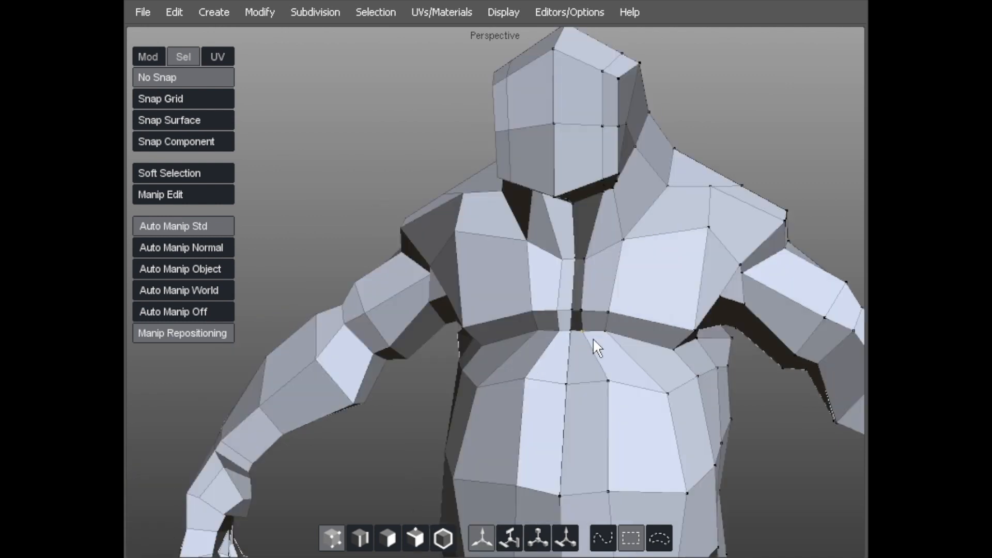
{"action": "middle_click_drag", "start_coordinate": [624, 339], "coordinate": [631, 334]}
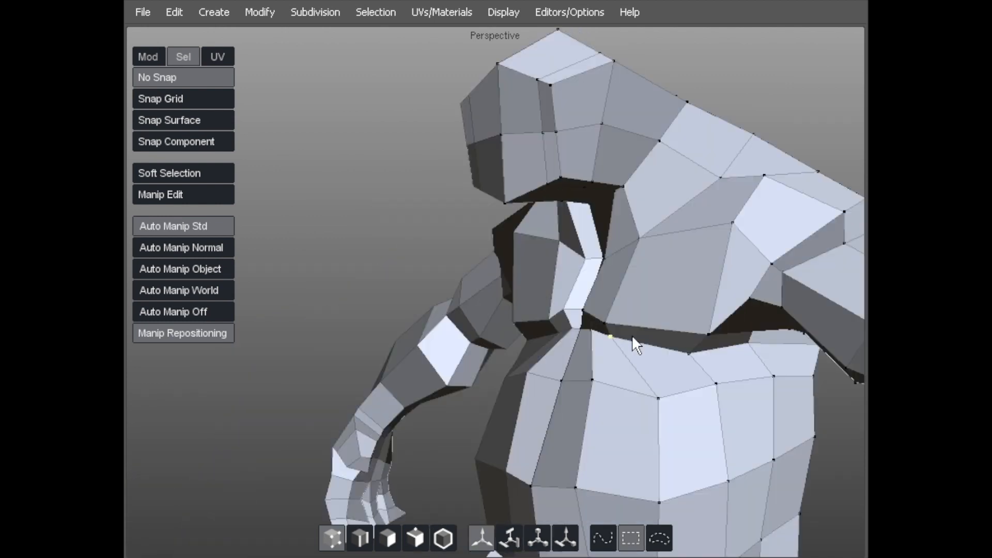
Step: Spread the new loop's vertices across the face and side of the head to round the head shape
{"action": "middle_click_drag", "start_coordinate": [634, 251], "coordinate": [657, 317]}
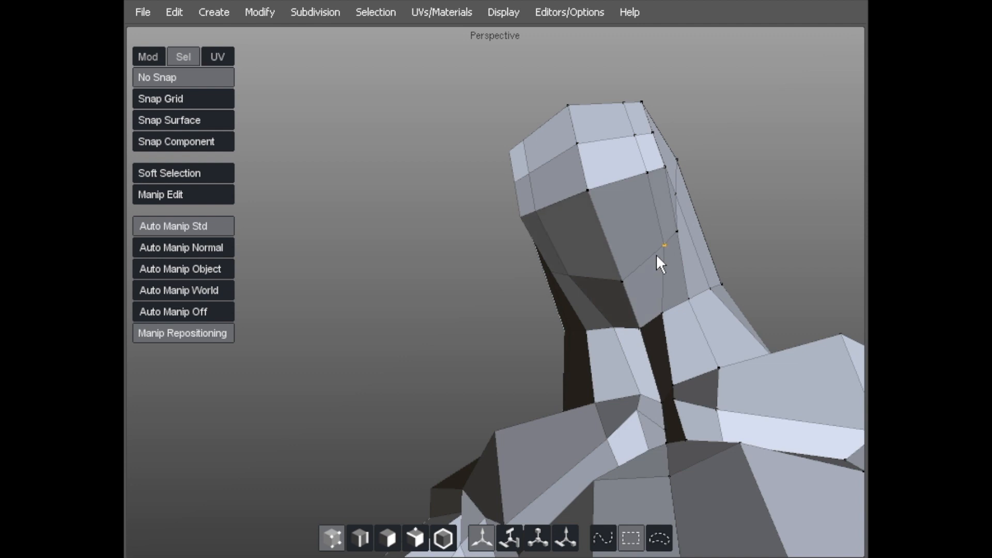
{"action": "middle_click_drag", "start_coordinate": [693, 300], "coordinate": [587, 261]}
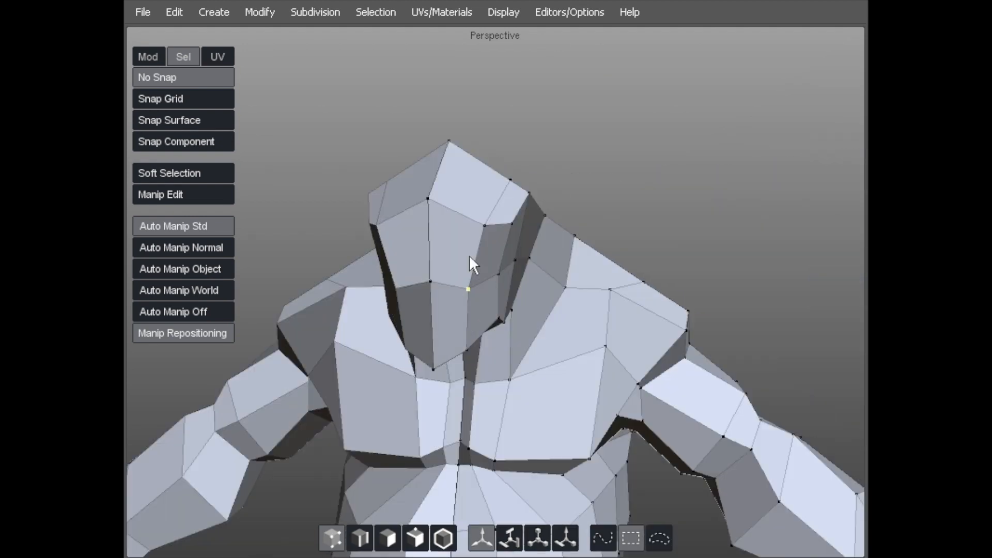
{"action": "left_click_drag", "start_coordinate": [466, 209], "coordinate": [360, 293], "text": "alt"}
{"action": "left_click_drag", "start_coordinate": [432, 213], "coordinate": [466, 229]}
{"action": "left_click_drag", "start_coordinate": [521, 244], "coordinate": [608, 230]}
{"action": "left_click_drag", "start_coordinate": [568, 266], "coordinate": [617, 288], "text": "alt"}
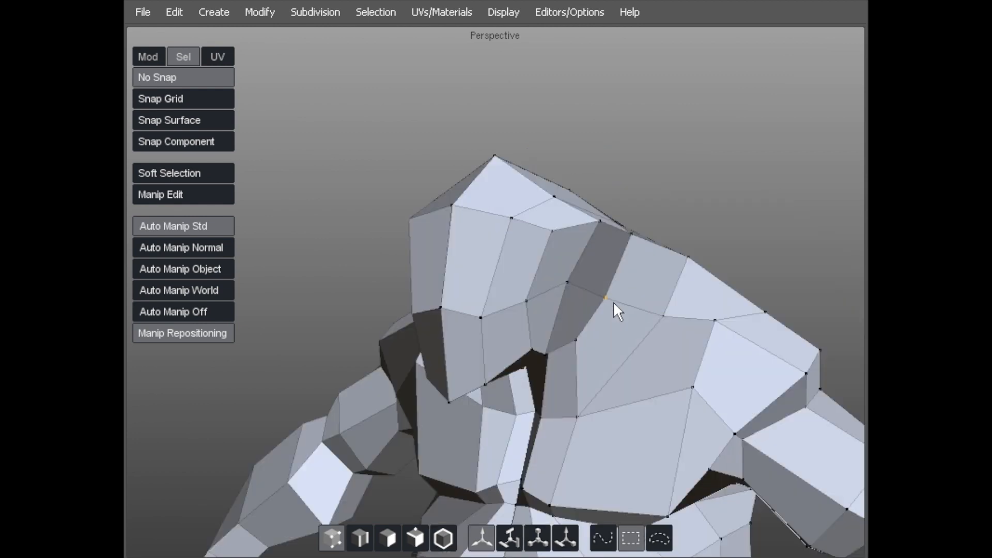
Step: Move the vertices on the underside of the head to shape the chin and jaw
{"action": "left_click_drag", "start_coordinate": [551, 188], "coordinate": [487, 182], "text": "alt"}
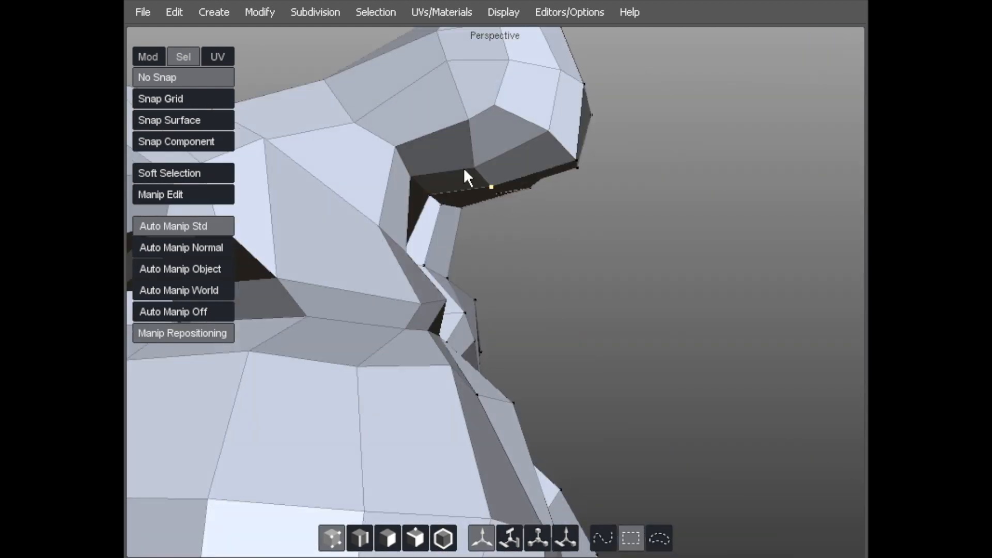
{"action": "scroll", "coordinate": [470, 147], "scroll_direction": "up", "scroll_amount": 3}
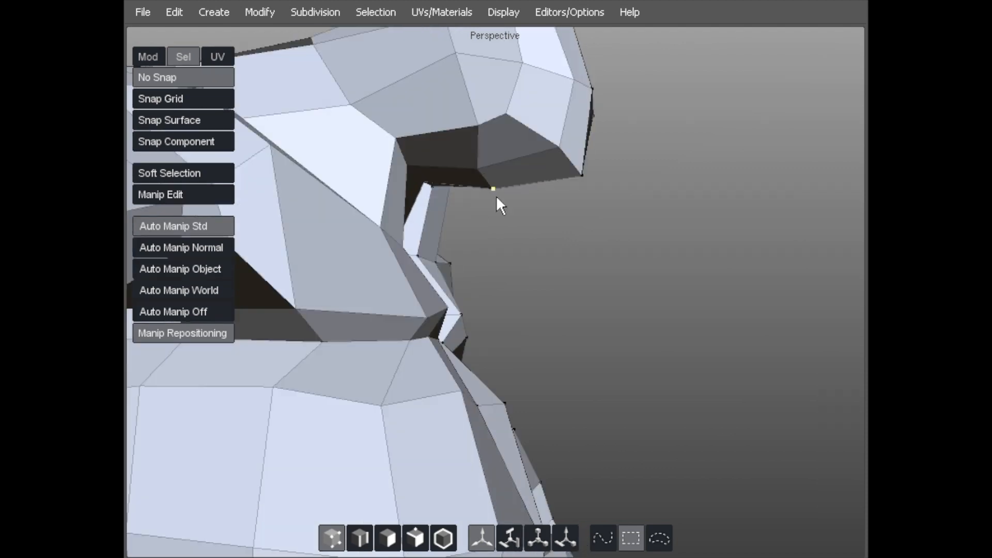
{"action": "left_click_drag", "start_coordinate": [496, 196], "coordinate": [534, 211]}
{"action": "left_click_drag", "start_coordinate": [575, 181], "coordinate": [594, 182]}
{"action": "left_click_drag", "start_coordinate": [467, 169], "coordinate": [488, 182]}
{"action": "left_click_drag", "start_coordinate": [484, 258], "coordinate": [422, 243], "text": "alt"}
{"action": "left_click_drag", "start_coordinate": [534, 165], "coordinate": [463, 157], "text": "alt"}
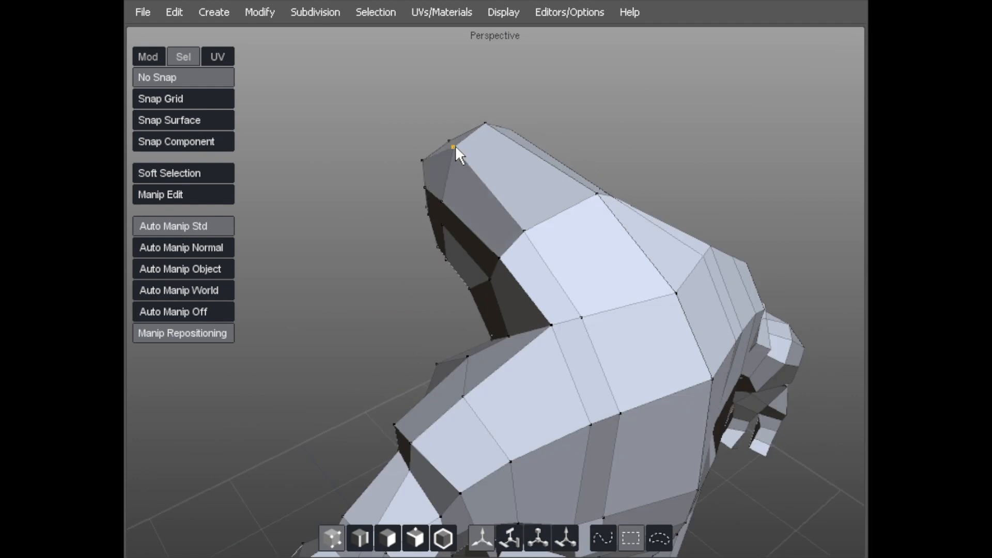
Step: Adjust the new loop's vertices over the top of the head and down the upper back
{"action": "left_click_drag", "start_coordinate": [612, 299], "coordinate": [448, 129], "text": "alt"}
{"action": "mouse_move", "coordinate": [528, 231]}
{"action": "left_mouse_down", "text": "alt"}
{"action": "mouse_move", "coordinate": [528, 196]}
{"action": "mouse_move", "coordinate": [587, 185]}
{"action": "mouse_move", "coordinate": [589, 137]}
{"action": "left_mouse_up", "text": "alt"}
{"action": "mouse_move", "coordinate": [587, 272]}
{"action": "left_mouse_down", "text": "alt"}
{"action": "mouse_move", "coordinate": [528, 305]}
{"action": "mouse_move", "coordinate": [594, 279]}
{"action": "left_mouse_up", "text": "alt"}
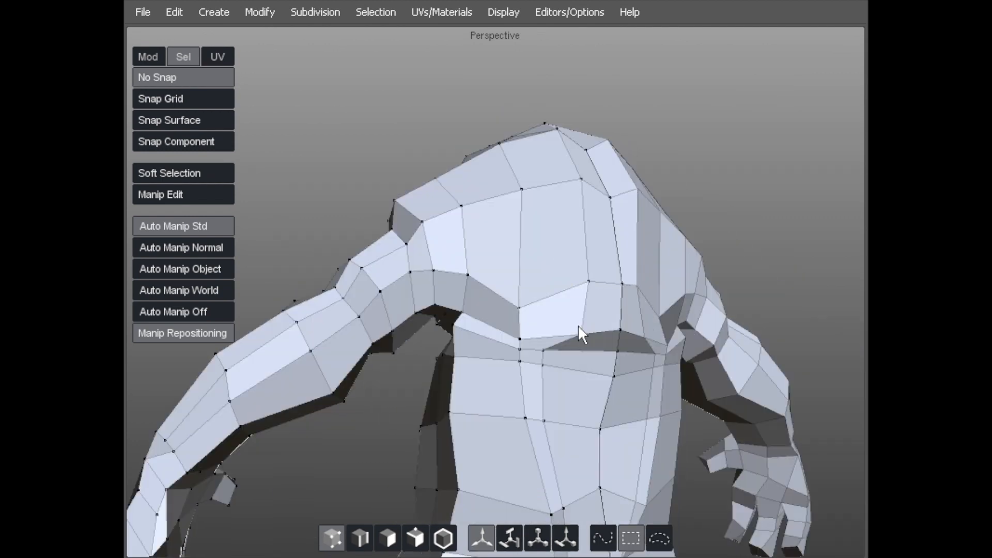
Step: Move the new loop's vertices along the lower spine and between the buttocks to shape the cleft and crotch
{"action": "left_click_drag", "start_coordinate": [536, 342], "coordinate": [487, 261], "text": "alt"}
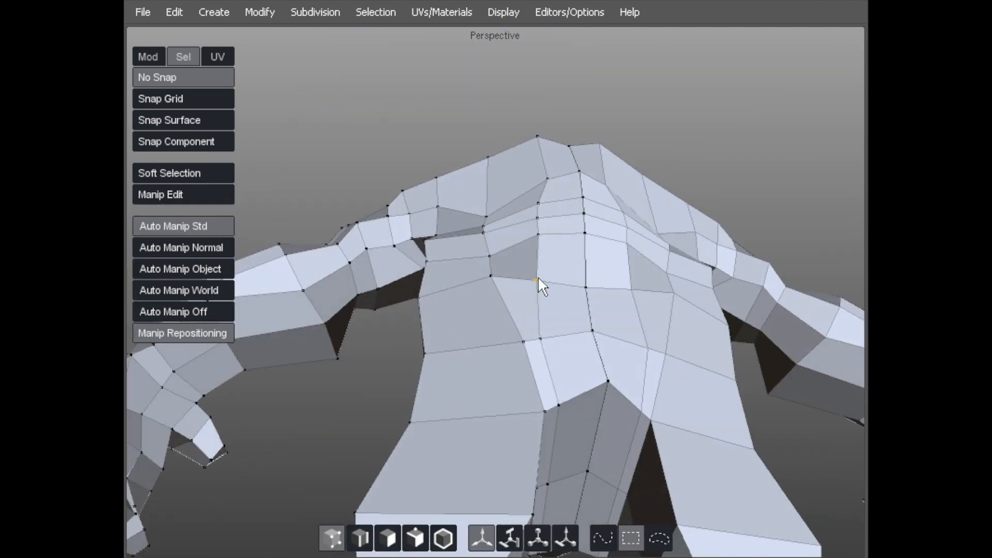
{"action": "left_click_drag", "start_coordinate": [545, 353], "coordinate": [575, 339]}
{"action": "left_click_drag", "start_coordinate": [576, 385], "coordinate": [530, 284]}
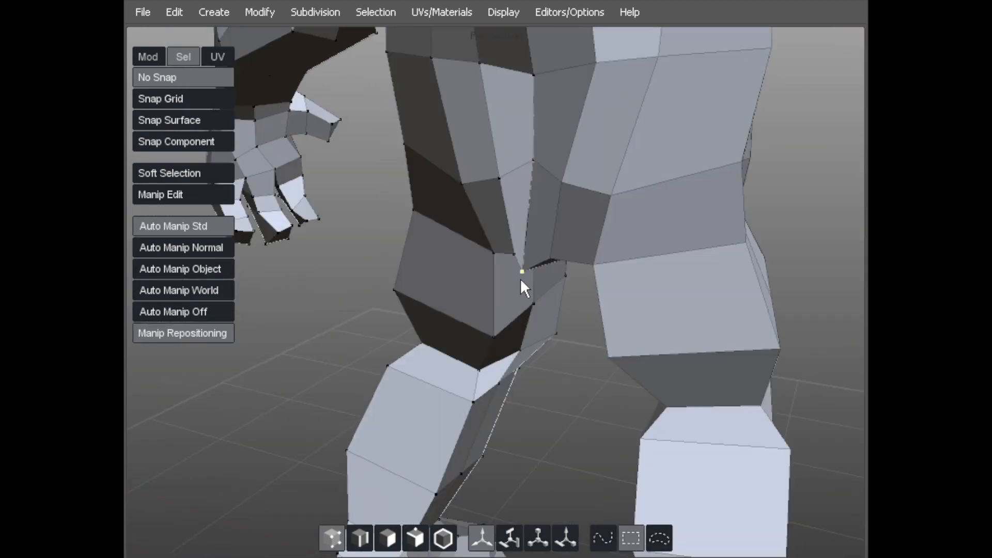
{"action": "left_click_drag", "start_coordinate": [531, 248], "coordinate": [502, 368], "text": "alt"}
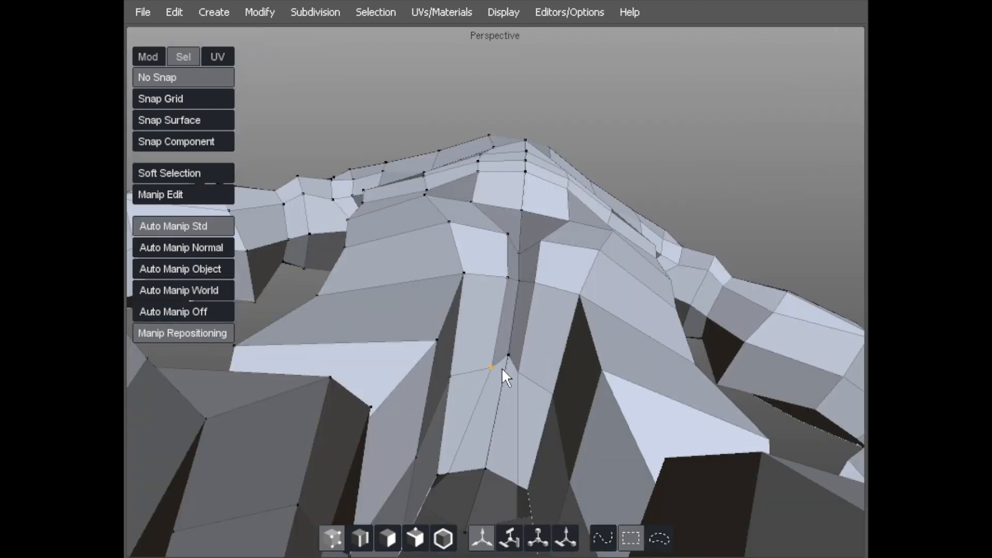
{"action": "scroll", "coordinate": [502, 367], "scroll_direction": "up", "scroll_amount": 5}
{"action": "left_click_drag", "start_coordinate": [518, 326], "coordinate": [465, 248], "text": "alt"}
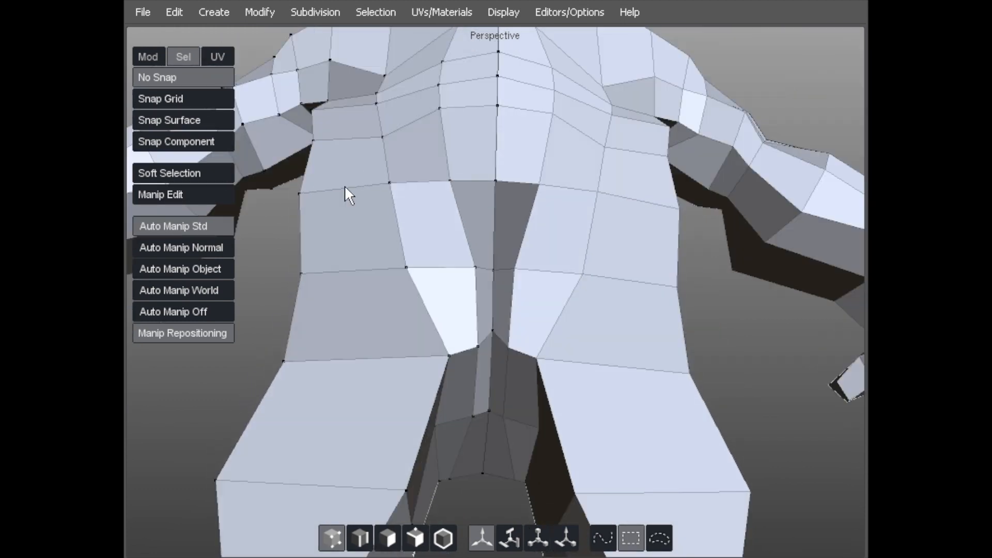
{"action": "left_click_drag", "start_coordinate": [336, 281], "coordinate": [475, 269], "text": "alt"}
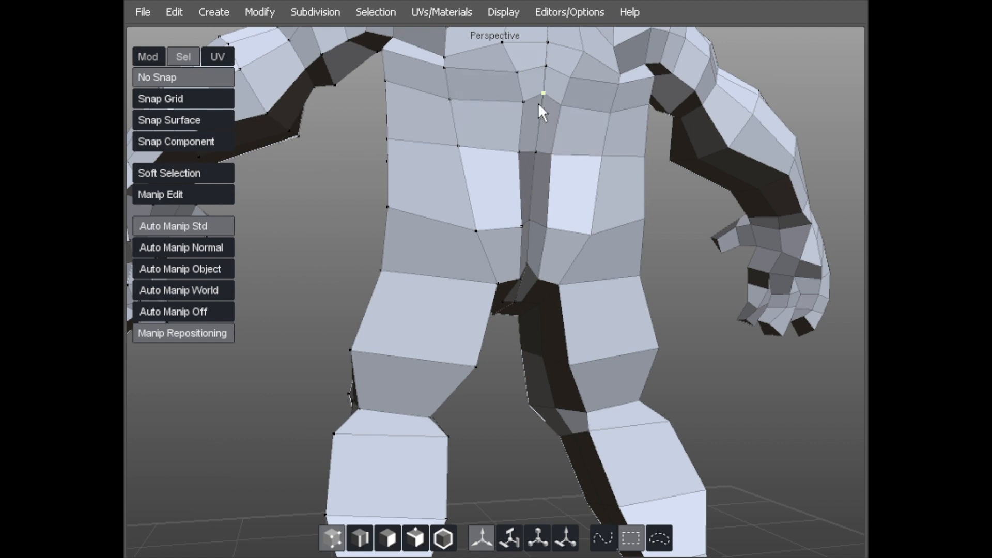
{"action": "scroll", "coordinate": [448, 281], "scroll_direction": "down", "scroll_amount": 5}
{"action": "scroll", "coordinate": [447, 281], "scroll_direction": "up", "scroll_amount": 5}
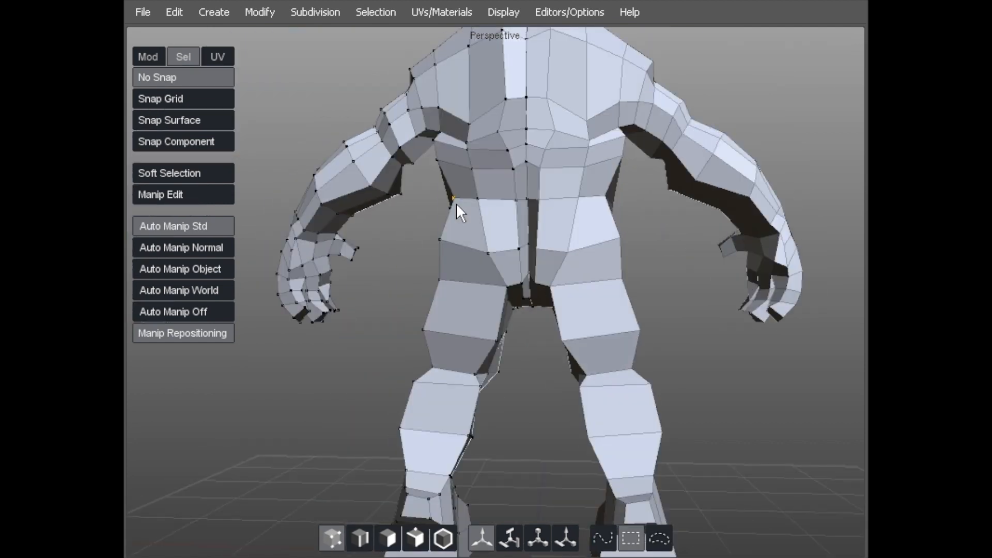
Step: Select the face loop running up the front of the leg and torso and examine the topology around the hip and groin
{"action": "left_click_drag", "start_coordinate": [432, 257], "coordinate": [367, 168], "text": "alt"}
{"action": "right_click_drag", "start_coordinate": [366, 166], "coordinate": [465, 140], "text": "alt"}
{"action": "left_click_drag", "start_coordinate": [460, 138], "coordinate": [400, 151], "text": "alt"}
{"action": "left_click_drag", "start_coordinate": [376, 253], "coordinate": [438, 188], "text": "alt"}
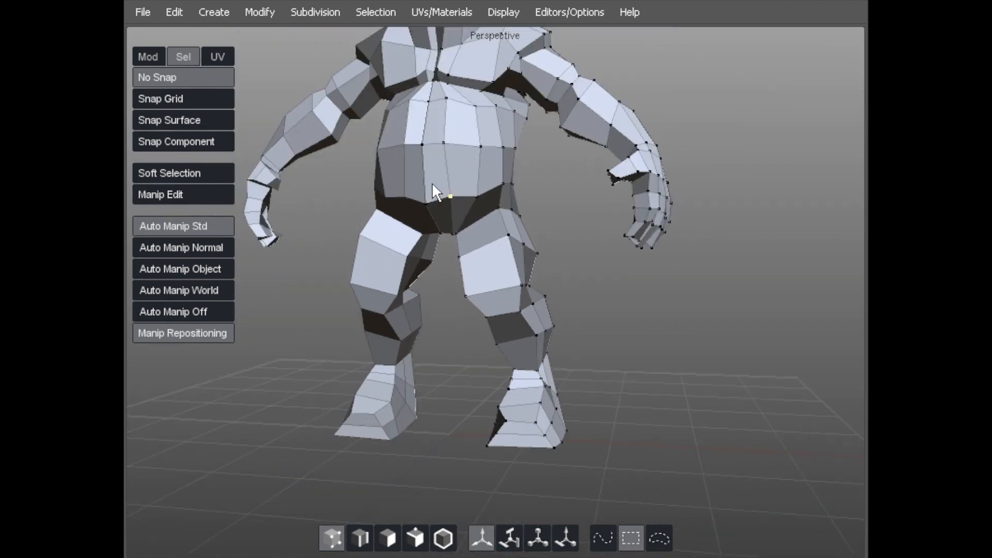
{"action": "left_click", "coordinate": [487, 241]}
{"action": "left_click_drag", "start_coordinate": [486, 240], "coordinate": [492, 213], "text": "alt"}
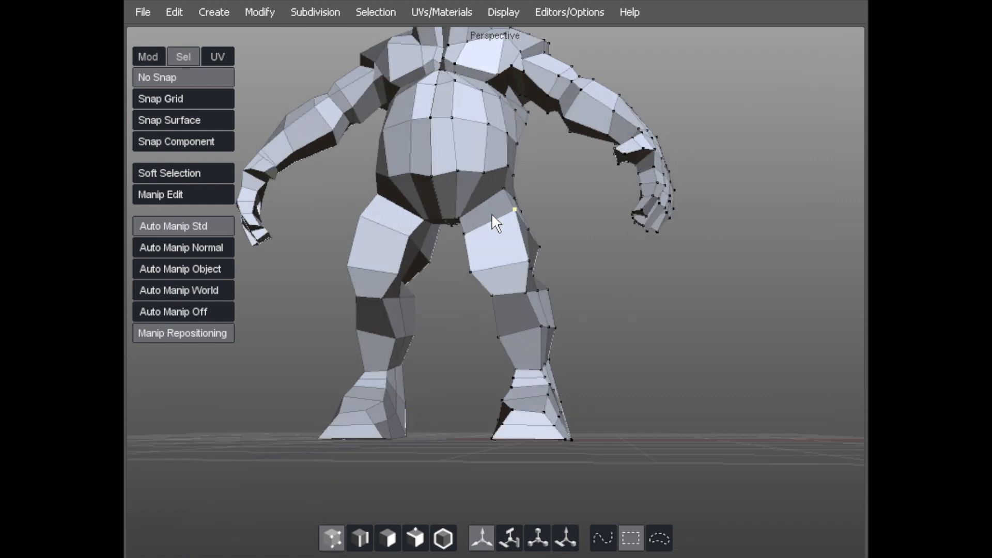
{"action": "left_click_drag", "start_coordinate": [524, 348], "coordinate": [524, 397], "text": "alt"}
{"action": "key", "text": "d"}
{"action": "left_click", "coordinate": [507, 296]}
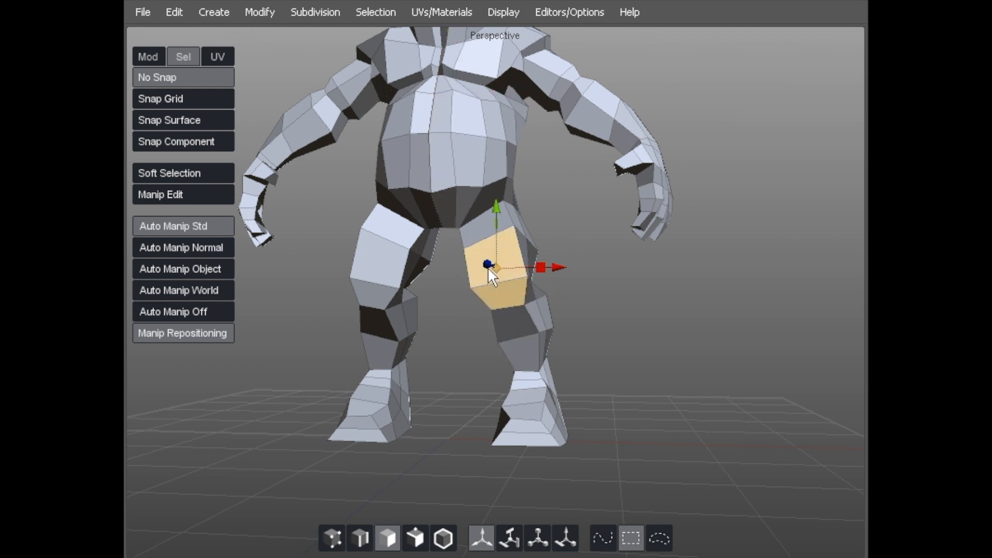
{"action": "double_click", "coordinate": [488, 267]}
{"action": "left_click_drag", "start_coordinate": [485, 271], "coordinate": [522, 247], "text": "alt"}
{"action": "middle_click_drag", "start_coordinate": [521, 244], "coordinate": [553, 367], "text": "alt"}
{"action": "left_click_drag", "start_coordinate": [553, 367], "coordinate": [605, 314], "text": "alt"}
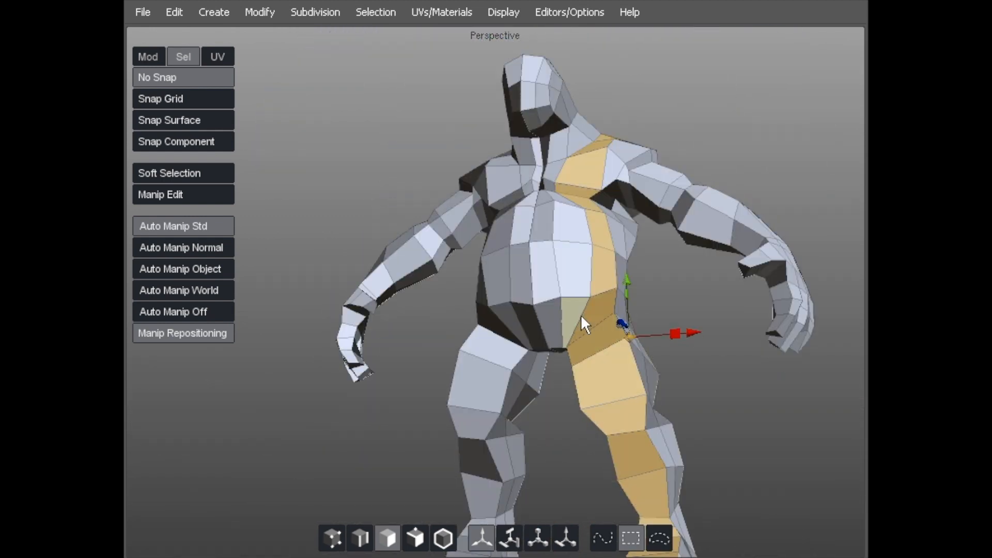
{"action": "right_click_drag", "start_coordinate": [606, 292], "coordinate": [655, 288], "text": "alt"}
{"action": "middle_click_drag", "start_coordinate": [655, 287], "coordinate": [235, 273], "text": "alt"}
{"action": "middle_click_drag", "start_coordinate": [299, 327], "coordinate": [479, 269], "text": "alt"}
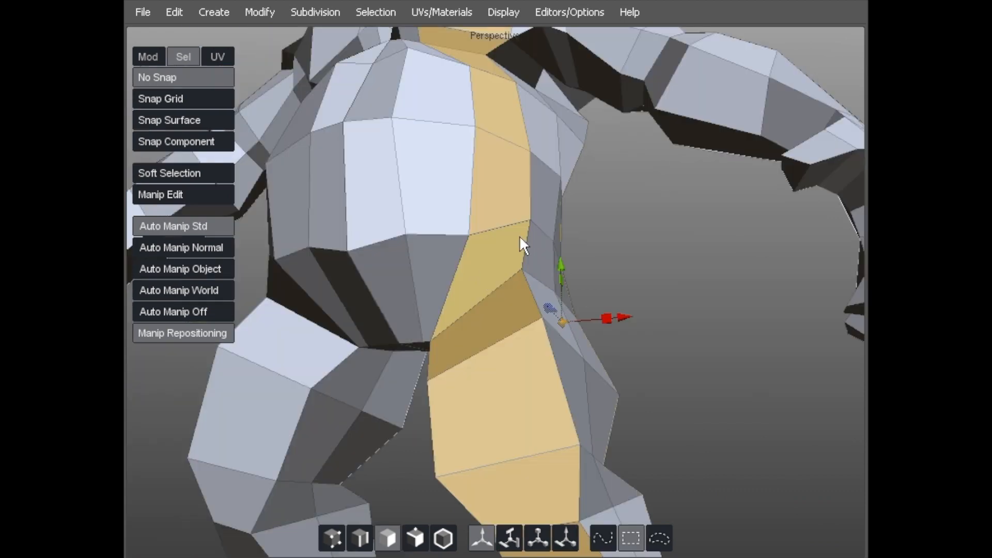
{"action": "scroll", "coordinate": [461, 232], "scroll_direction": "up", "scroll_amount": 3}
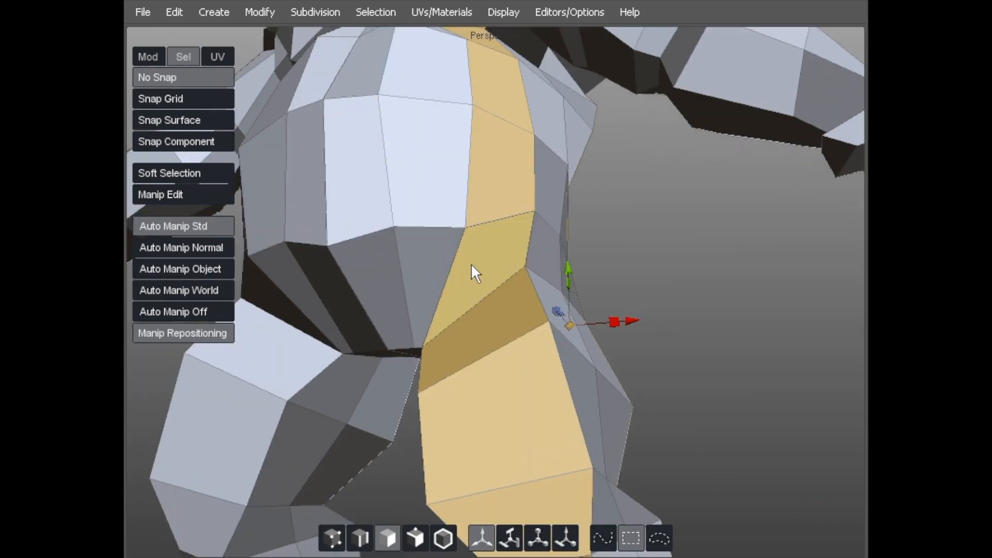
{"action": "middle_click_drag", "start_coordinate": [480, 233], "coordinate": [534, 181], "text": "alt"}
{"action": "right_click_drag", "start_coordinate": [500, 404], "coordinate": [445, 302], "text": "alt"}
{"action": "left_click_drag", "start_coordinate": [445, 302], "coordinate": [417, 272], "text": "alt"}
{"action": "right_click_drag", "start_coordinate": [417, 271], "coordinate": [453, 247], "text": "alt"}
{"action": "left_click_drag", "start_coordinate": [454, 247], "coordinate": [398, 316], "text": "alt"}
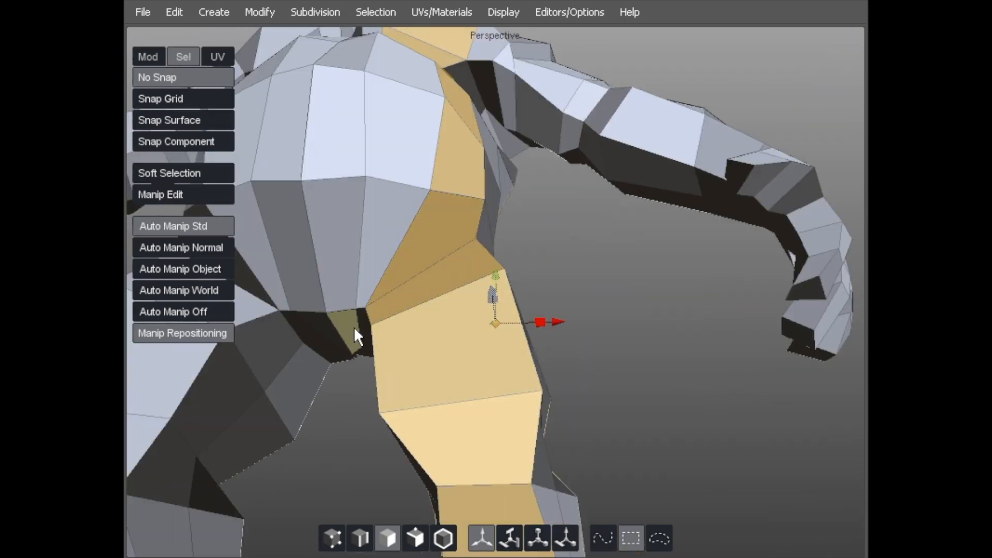
{"action": "left_click_drag", "start_coordinate": [455, 232], "coordinate": [619, 197], "text": "alt"}
Step: Insert an edge loop through the band of faces around the lower belly and hips, and tuck its front vertices under the belly
{"action": "key", "text": "a"}
{"action": "left_click_drag", "start_coordinate": [543, 244], "coordinate": [408, 193], "text": "alt"}
{"action": "key", "text": "d"}
{"action": "left_click", "coordinate": [416, 147]}
{"action": "left_click", "coordinate": [500, 124], "text": "shift"}
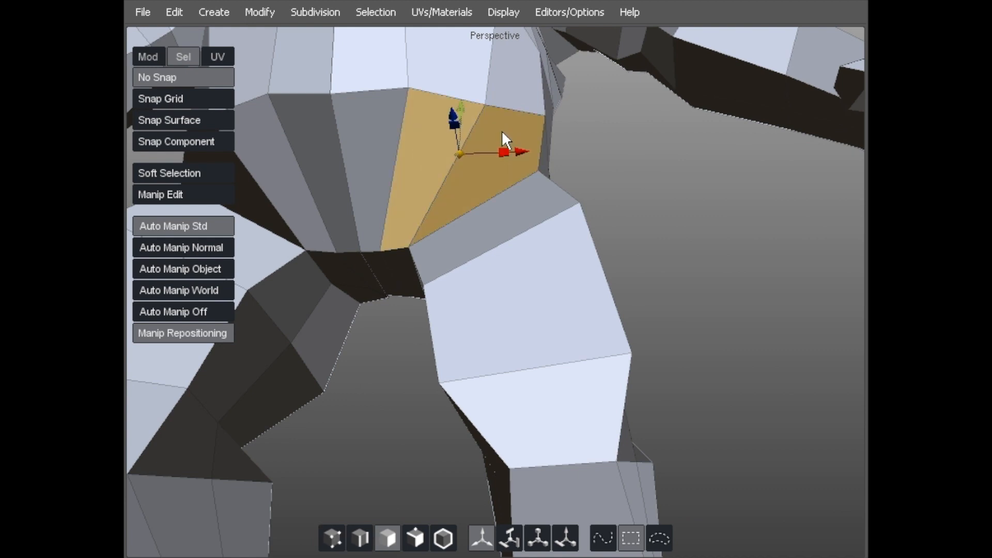
{"action": "key", "text": "l"}
{"action": "left_click_drag", "start_coordinate": [480, 136], "coordinate": [457, 180], "text": "alt"}
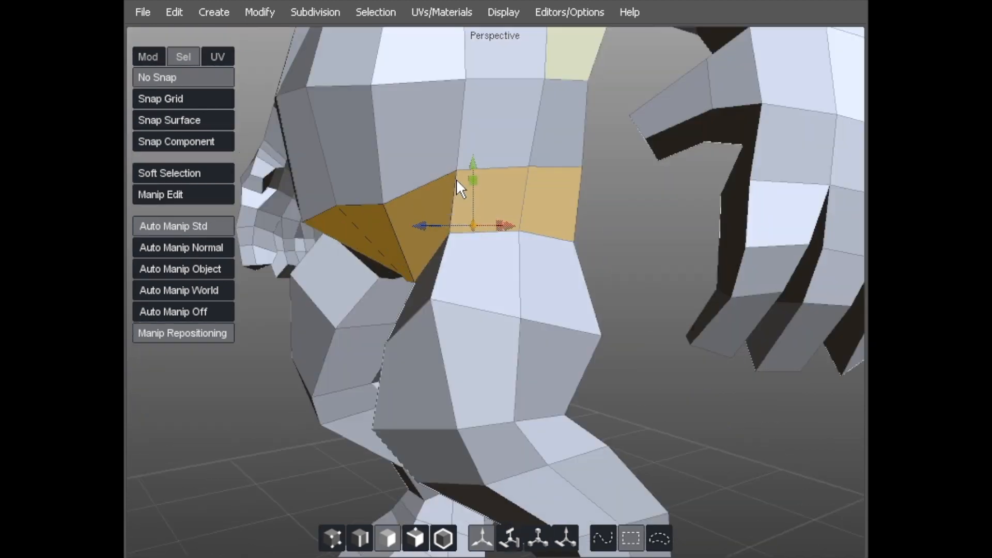
{"action": "key", "text": "Delete"}
{"action": "left_click_drag", "start_coordinate": [414, 203], "coordinate": [573, 241], "text": "alt"}
{"action": "key", "text": "a"}
{"action": "left_click_drag", "start_coordinate": [449, 281], "coordinate": [433, 230], "text": "alt"}
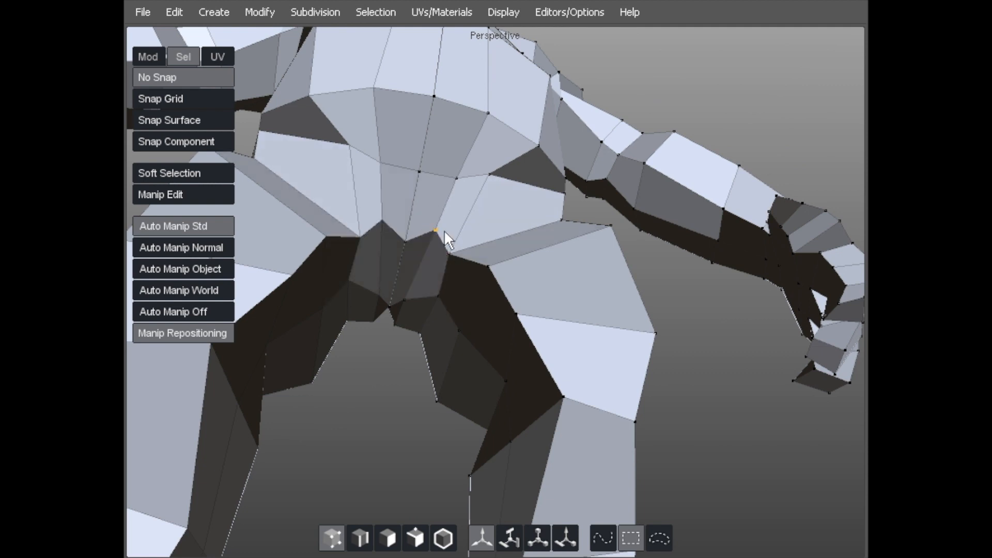
Step: Cut new edges from the vertex beside the crotch across the groin to the outer hip
{"action": "key", "text": "x"}
{"action": "left_click", "coordinate": [438, 228]}
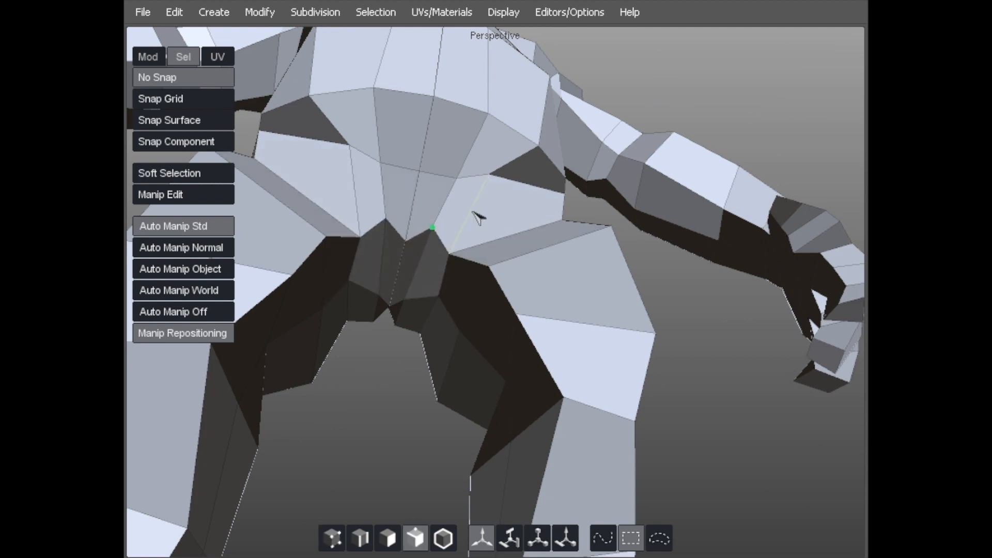
{"action": "left_click", "coordinate": [476, 208]}
{"action": "left_click_drag", "start_coordinate": [480, 216], "coordinate": [491, 248], "text": "alt"}
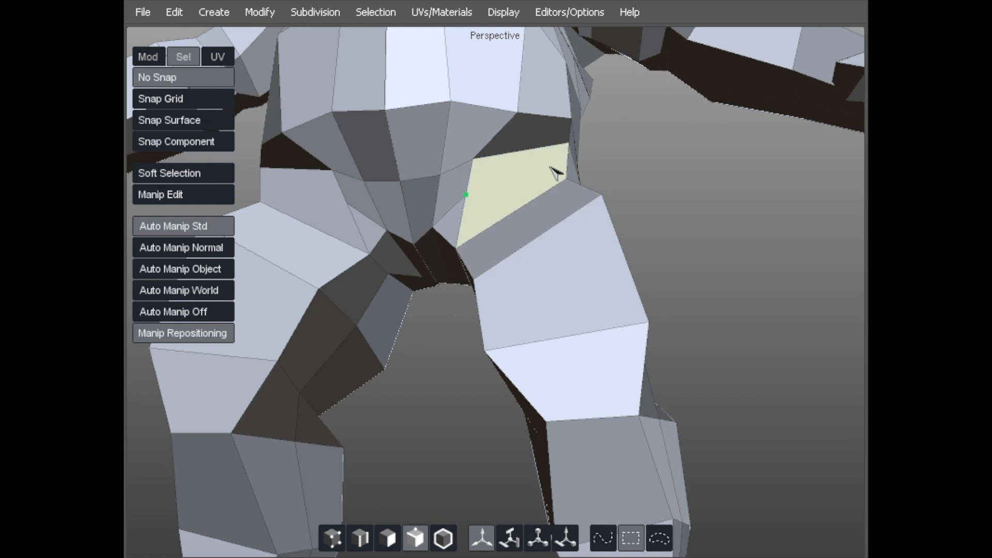
{"action": "left_click", "coordinate": [569, 143]}
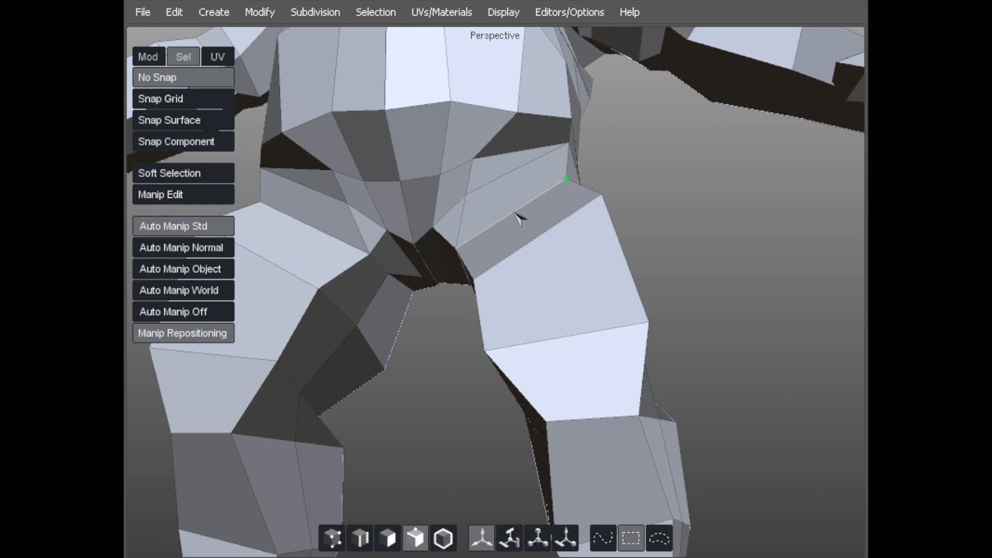
Step: Cut a new edge line from the middle of the hip crease down the front of the thigh to the knee
{"action": "scroll", "coordinate": [509, 218], "scroll_direction": "down", "scroll_amount": 5}
{"action": "mouse_move", "coordinate": [500, 222]}
{"action": "left_mouse_down", "text": "alt"}
{"action": "mouse_move", "coordinate": [463, 177]}
{"action": "mouse_move", "coordinate": [487, 215]}
{"action": "left_mouse_up", "text": "alt"}
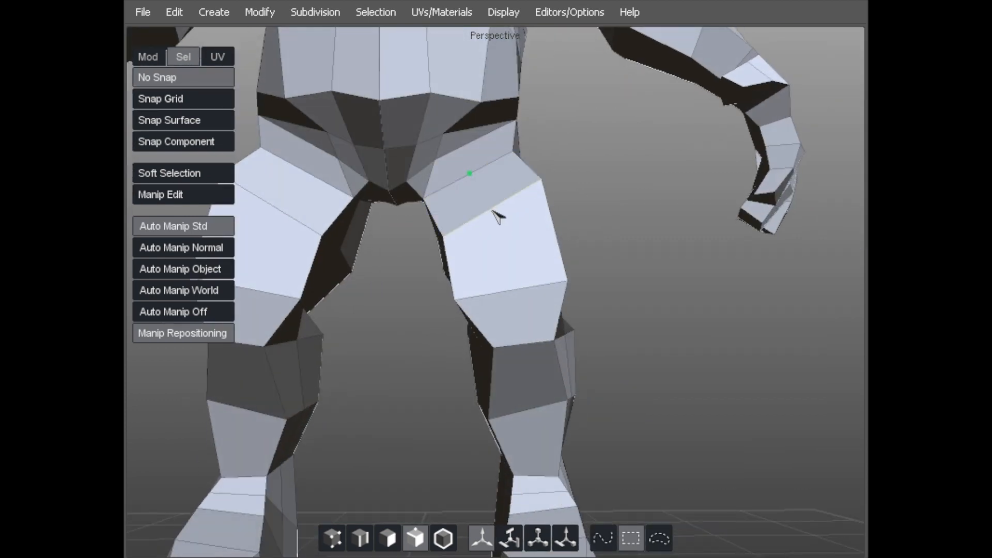
{"action": "left_click", "coordinate": [492, 208]}
{"action": "left_click", "coordinate": [510, 293]}
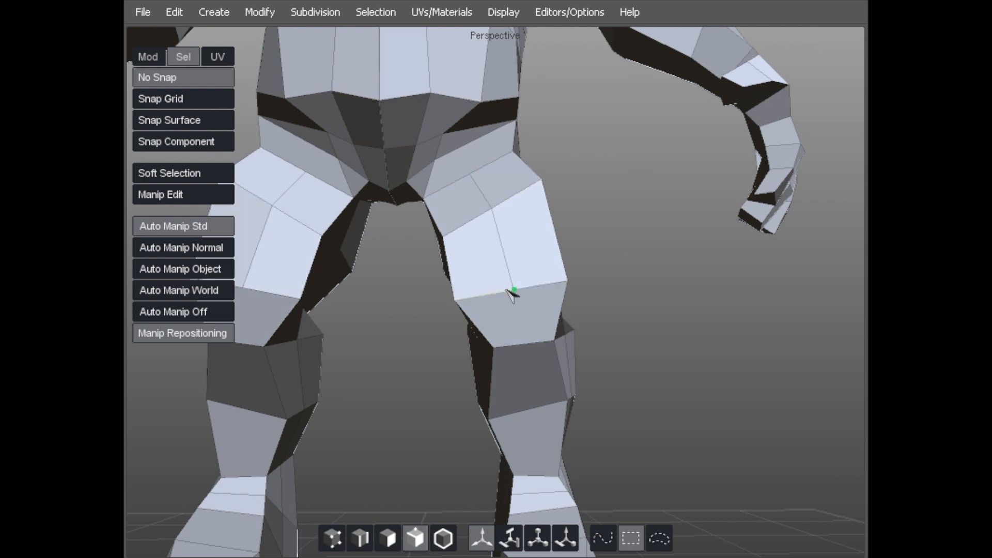
{"action": "left_click_drag", "start_coordinate": [514, 293], "coordinate": [521, 235], "text": "alt"}
{"action": "left_click", "coordinate": [512, 226]}
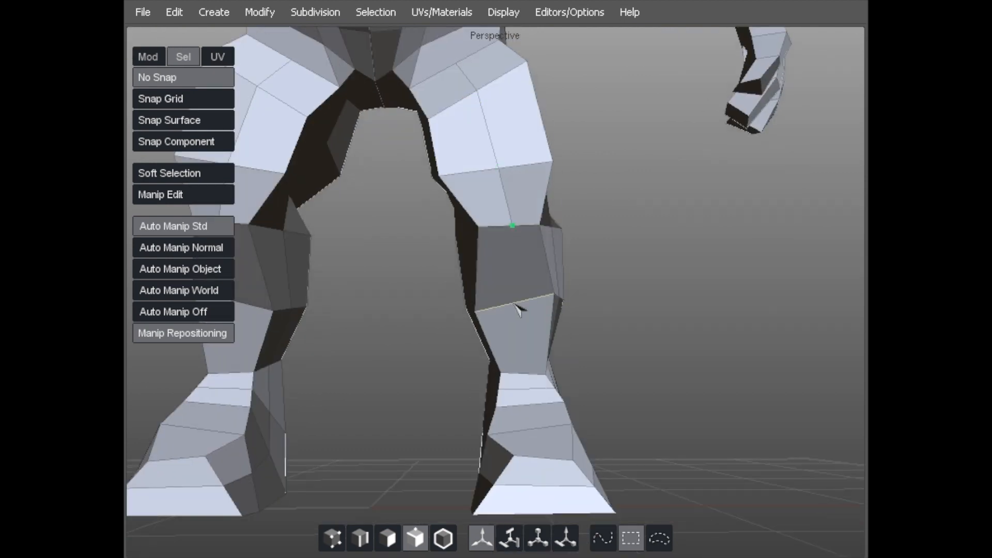
Step: Continue the cut from the knee down the shin and ankle, over the top of the foot to its front lower edge
{"action": "left_click", "coordinate": [515, 303]}
{"action": "left_click_drag", "start_coordinate": [515, 304], "coordinate": [517, 260], "text": "alt"}
{"action": "left_click", "coordinate": [509, 258]}
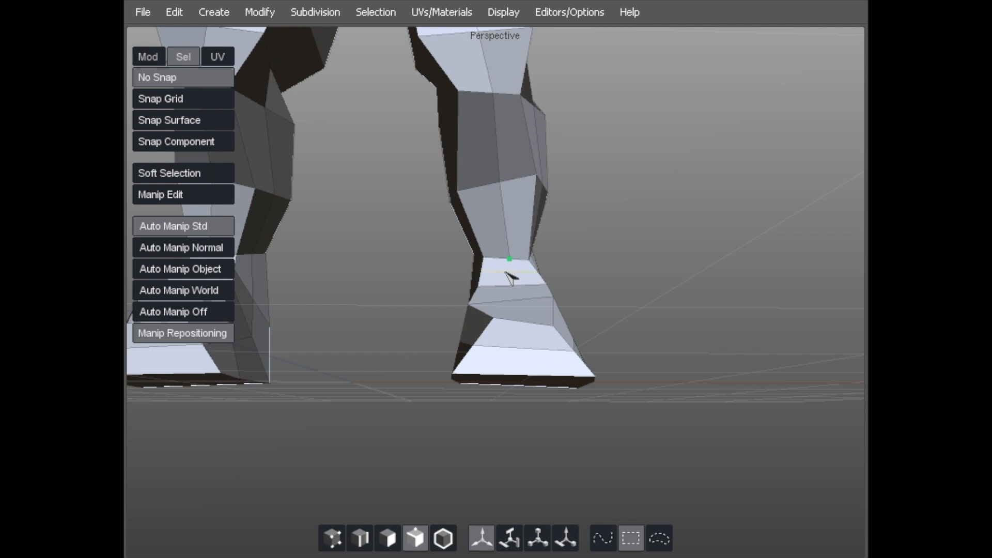
{"action": "left_click", "coordinate": [514, 299]}
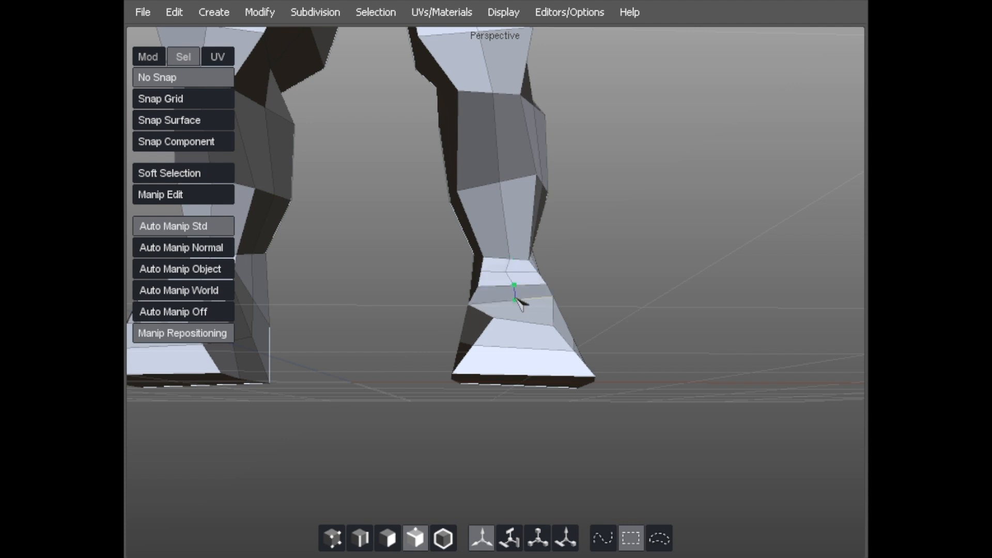
{"action": "left_click", "coordinate": [523, 321]}
{"action": "left_click_drag", "start_coordinate": [509, 343], "coordinate": [486, 137], "text": "alt"}
{"action": "left_click", "coordinate": [497, 101]}
{"action": "left_click_drag", "start_coordinate": [504, 172], "coordinate": [448, 205], "text": "alt"}
{"action": "left_click", "coordinate": [448, 208]}
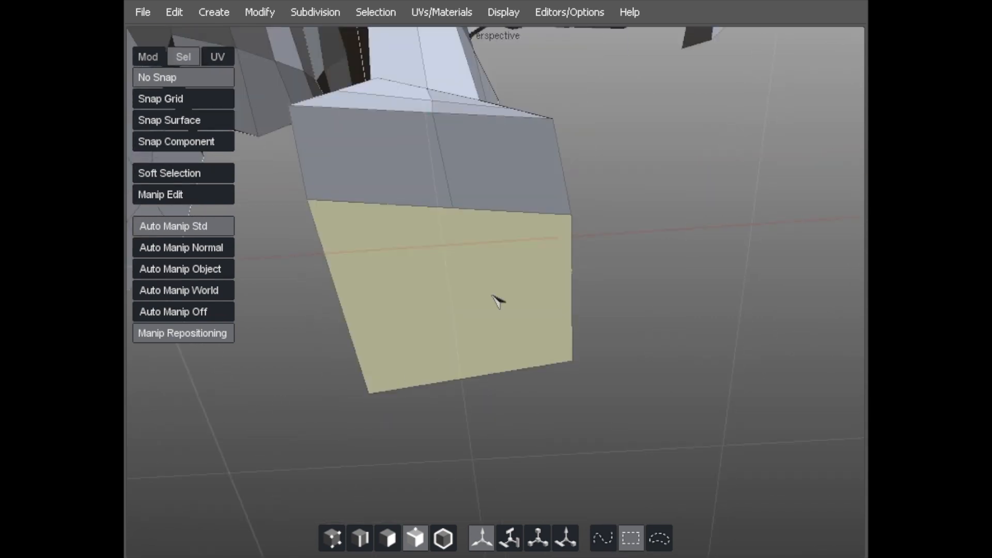
Step: Inspect the legs and groin from below and in front to check how the new cuts join at the hip
{"action": "scroll", "coordinate": [482, 239], "scroll_direction": "down", "scroll_amount": 5}
{"action": "left_click_drag", "start_coordinate": [489, 279], "coordinate": [464, 312], "text": "alt"}
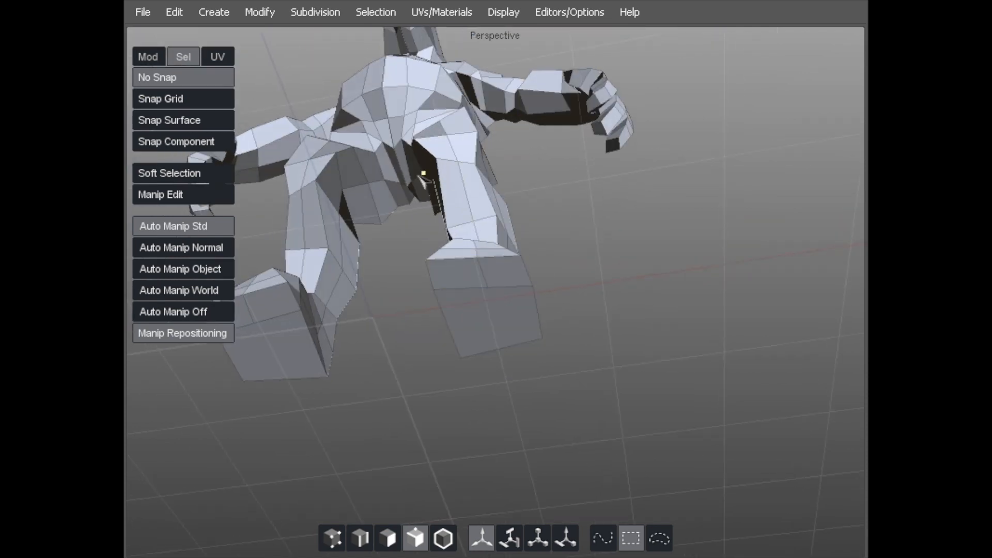
{"action": "left_click_drag", "start_coordinate": [451, 194], "coordinate": [433, 151], "text": "alt"}
{"action": "middle_click_drag", "start_coordinate": [434, 151], "coordinate": [449, 256], "text": "alt"}
{"action": "left_click_drag", "start_coordinate": [449, 257], "coordinate": [483, 264], "text": "alt"}
{"action": "key", "text": "a"}
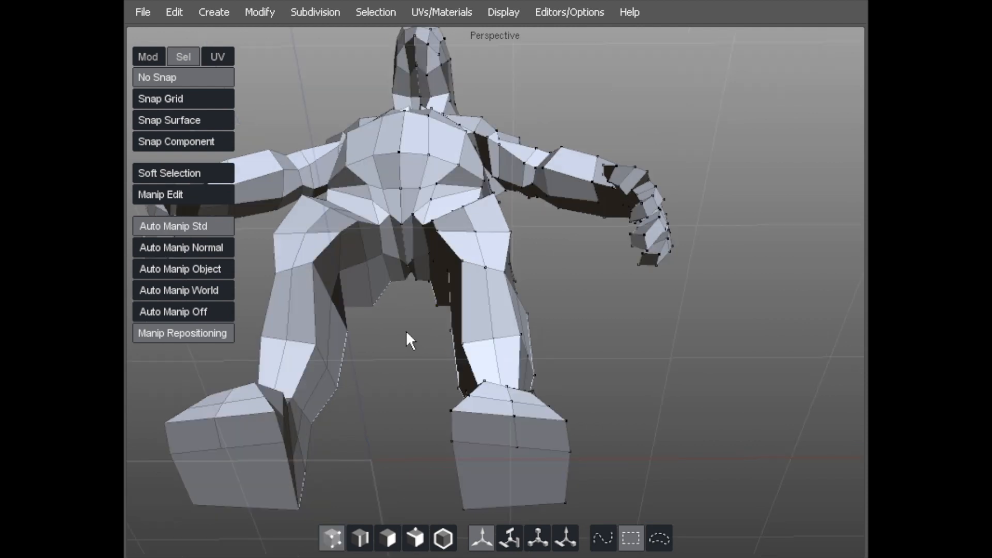
{"action": "left_click_drag", "start_coordinate": [437, 308], "coordinate": [459, 257], "text": "alt"}
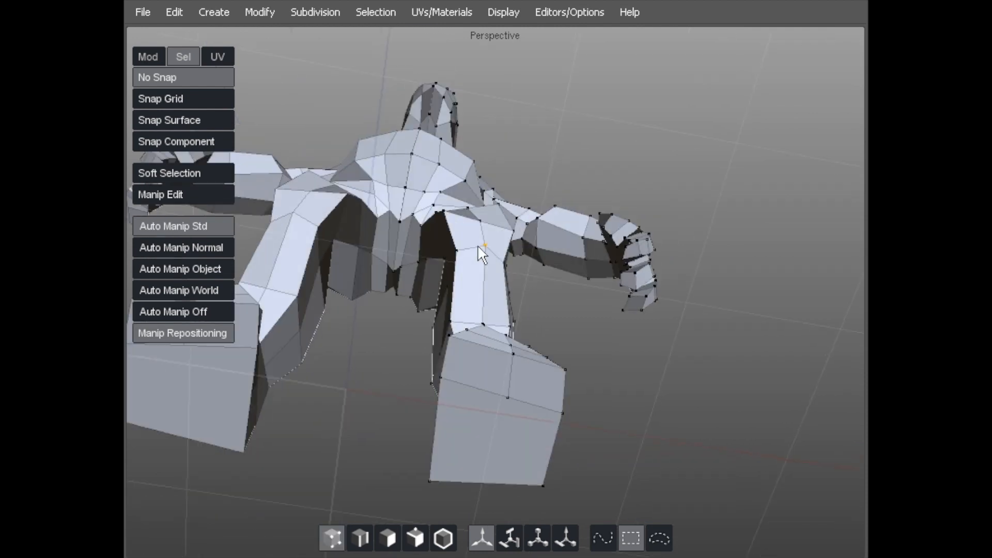
{"action": "left_click_drag", "start_coordinate": [475, 209], "coordinate": [400, 355], "text": "alt"}
{"action": "middle_click_drag", "start_coordinate": [400, 355], "coordinate": [332, 430], "text": "alt"}
{"action": "right_click_drag", "start_coordinate": [332, 430], "coordinate": [466, 30], "text": "alt"}
{"action": "left_click_drag", "start_coordinate": [467, 30], "coordinate": [426, 213], "text": "alt"}
{"action": "left_click_drag", "start_coordinate": [512, 203], "coordinate": [463, 185], "text": "alt"}
Step: Connect the two middle vertices of the hip crease with an edge and delete the neighbouring diagonal edge to restore quads
{"action": "left_click_drag", "start_coordinate": [516, 139], "coordinate": [323, 203], "text": "alt"}
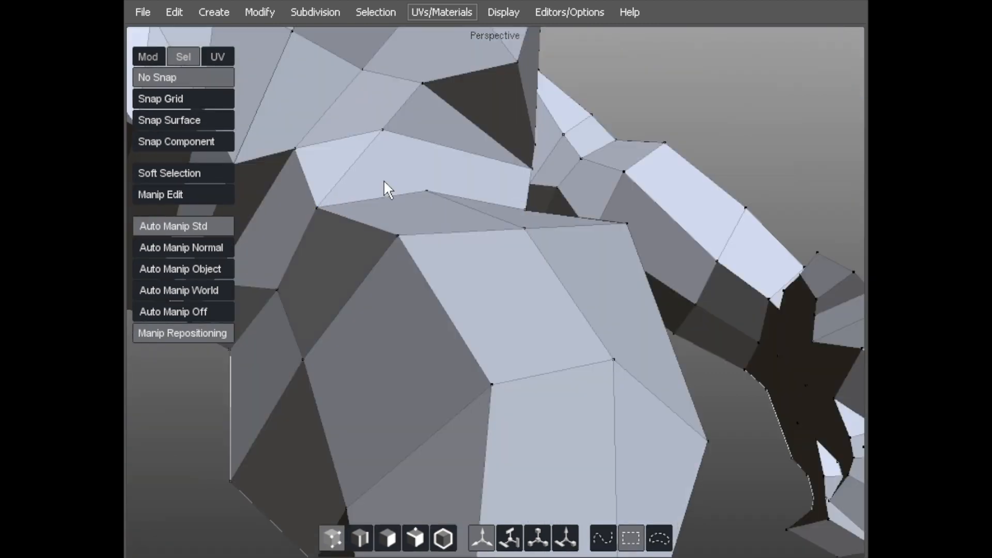
{"action": "left_click_drag", "start_coordinate": [395, 141], "coordinate": [379, 172], "text": "alt"}
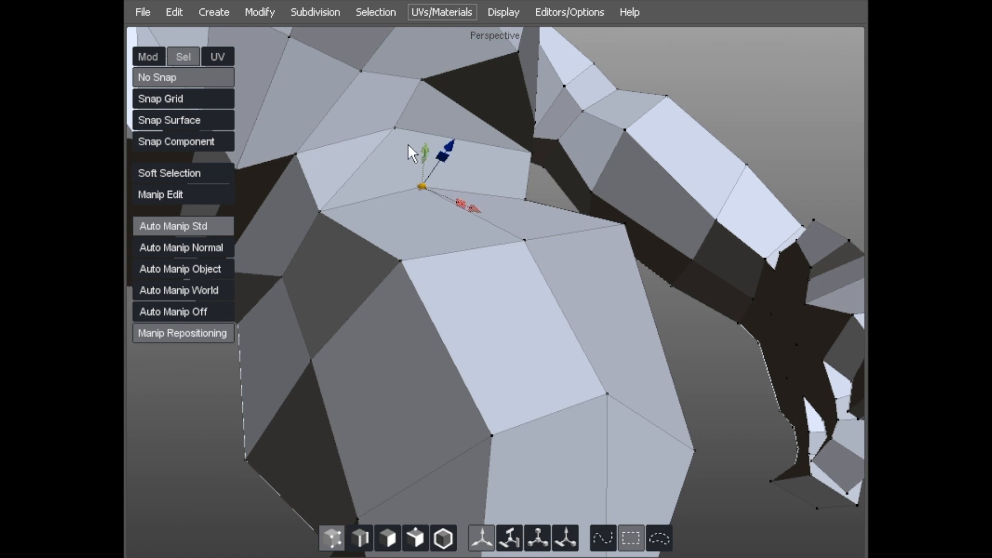
{"action": "left_click", "coordinate": [394, 125], "text": "shift"}
{"action": "key", "text": "x"}
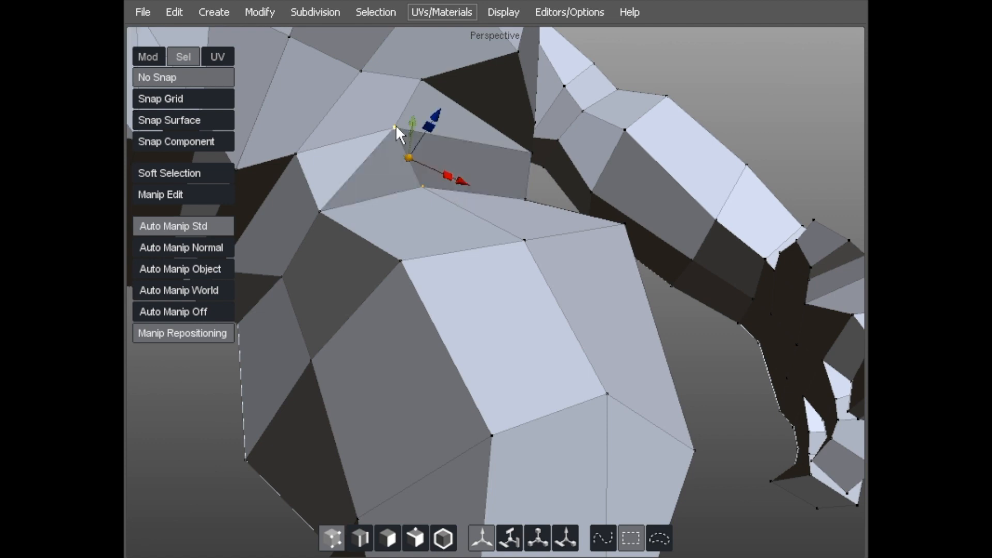
{"action": "key", "text": "2"}
{"action": "left_click", "coordinate": [353, 174]}
{"action": "key", "text": "Delete"}
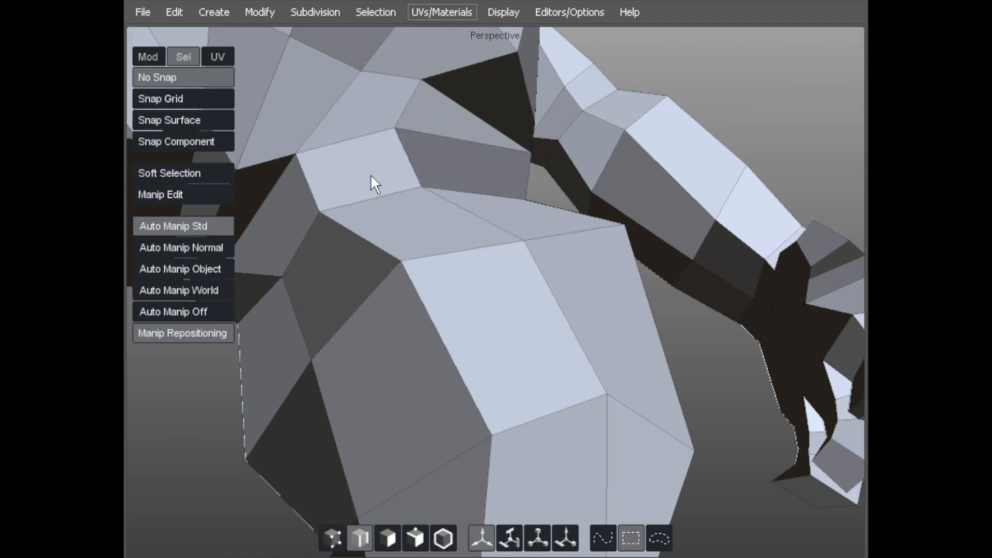
Step: Nudge the vertices around the front hip crease and groin to smooth the transition into the inner thigh
{"action": "middle_click_drag", "start_coordinate": [303, 150], "coordinate": [359, 247]}
{"action": "middle_click_drag", "start_coordinate": [441, 182], "coordinate": [445, 180]}
{"action": "middle_click_drag", "start_coordinate": [538, 129], "coordinate": [552, 147]}
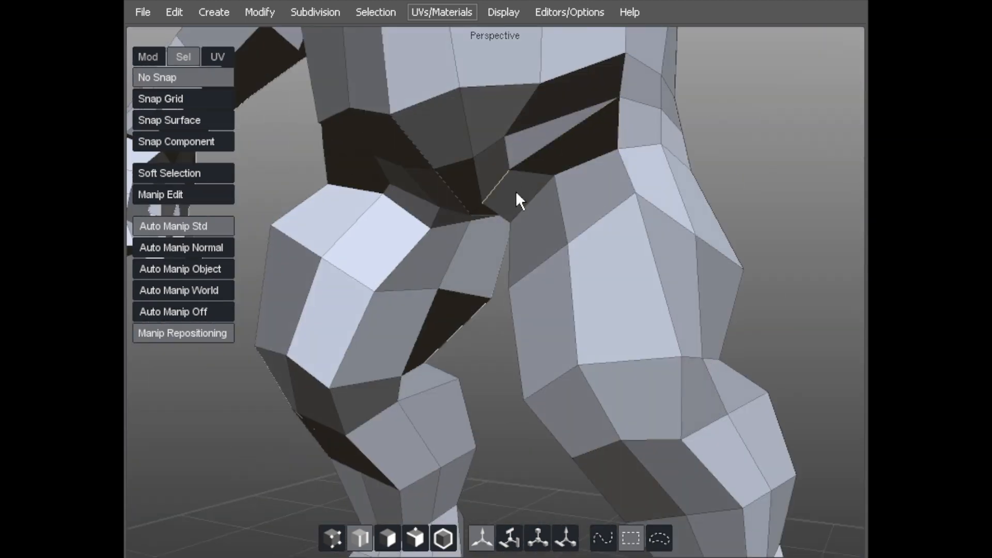
{"action": "middle_click_drag", "start_coordinate": [534, 181], "coordinate": [474, 277]}
{"action": "middle_click_drag", "start_coordinate": [510, 195], "coordinate": [540, 185]}
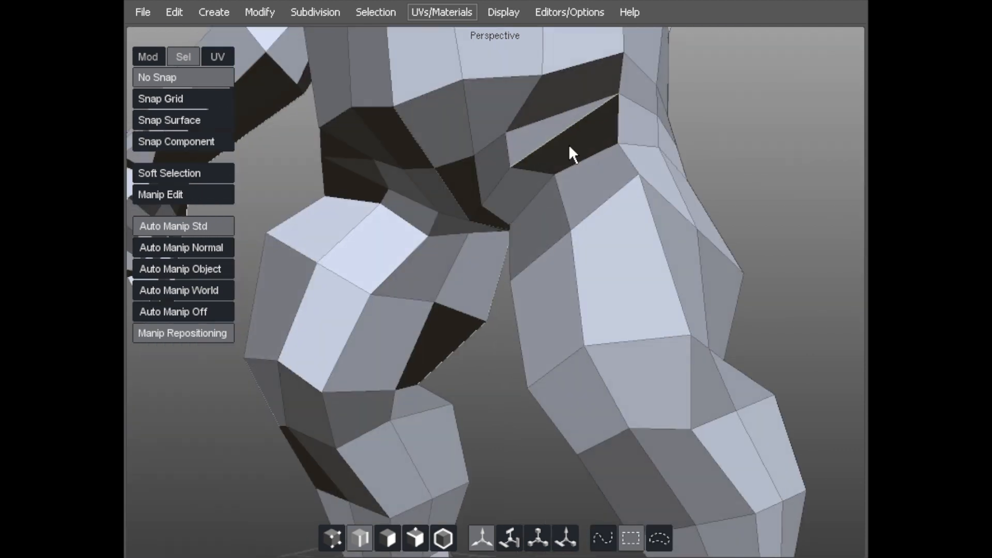
{"action": "middle_click_drag", "start_coordinate": [603, 135], "coordinate": [563, 141]}
{"action": "key", "text": "a"}
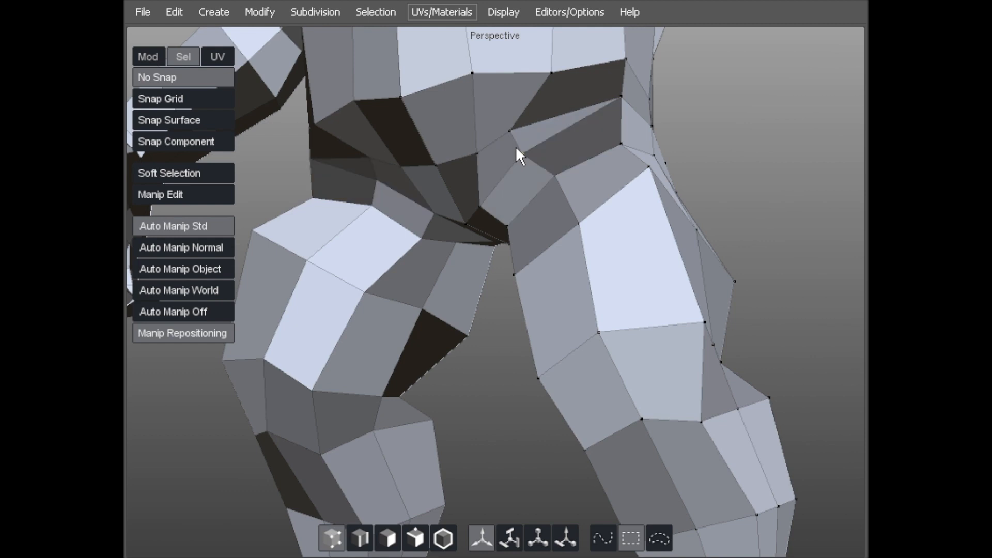
Step: Select the face loop running from the belly through the hip crease and down the inner leg to check its flow
{"action": "key", "text": "d"}
{"action": "left_click_drag", "start_coordinate": [512, 179], "coordinate": [571, 139]}
{"action": "key", "text": "l"}
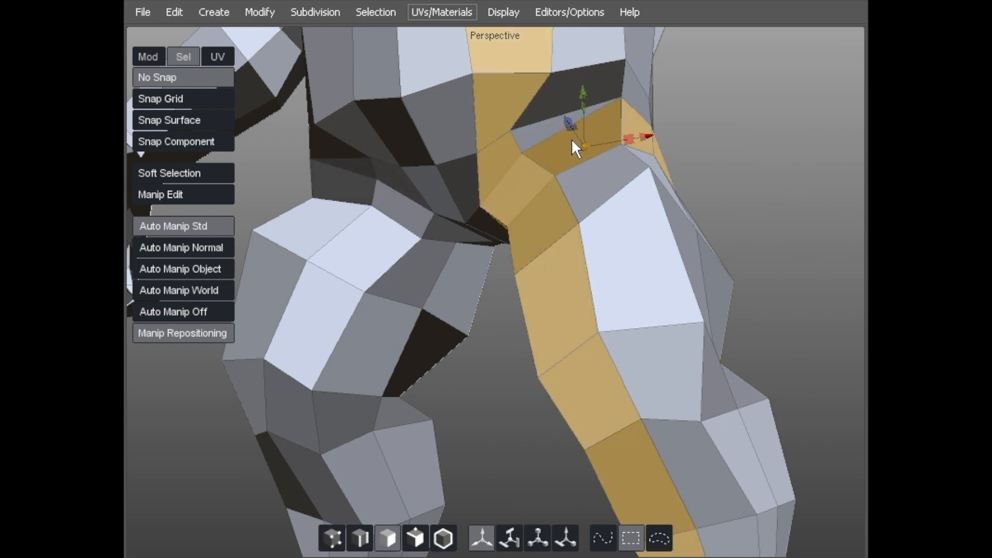
{"action": "mouse_move", "coordinate": [615, 132]}
{"action": "middle_mouse_down"}
{"action": "mouse_move", "coordinate": [570, 156]}
{"action": "mouse_move", "coordinate": [625, 119]}
{"action": "middle_mouse_up"}
{"action": "left_click", "coordinate": [570, 156]}
{"action": "left_click", "coordinate": [625, 119]}
{"action": "left_click", "coordinate": [724, 126]}
Step: Pull the lower inner corner vertex of the buttock slightly outward and down beside the gap between the legs
{"action": "middle_click_drag", "start_coordinate": [724, 126], "coordinate": [486, 124]}
{"action": "key", "text": "a"}
{"action": "middle_click_drag", "start_coordinate": [562, 171], "coordinate": [457, 283]}
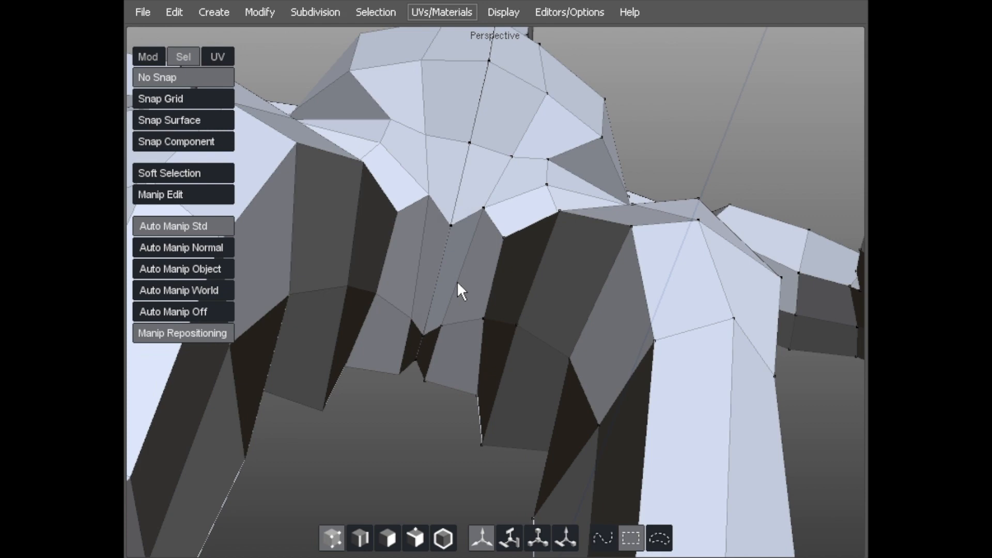
{"action": "key", "text": "d"}
{"action": "left_click", "coordinate": [451, 337]}
{"action": "middle_click_drag", "start_coordinate": [452, 337], "coordinate": [509, 349]}
{"action": "middle_click_drag", "start_coordinate": [381, 277], "coordinate": [296, 264]}
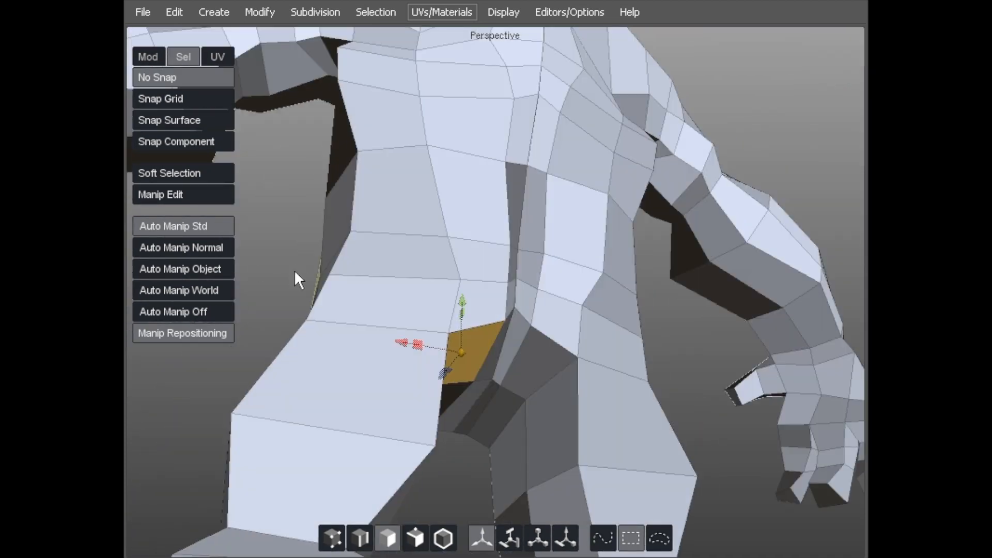
{"action": "key", "text": "a"}
{"action": "left_click_drag", "start_coordinate": [432, 335], "coordinate": [426, 356]}
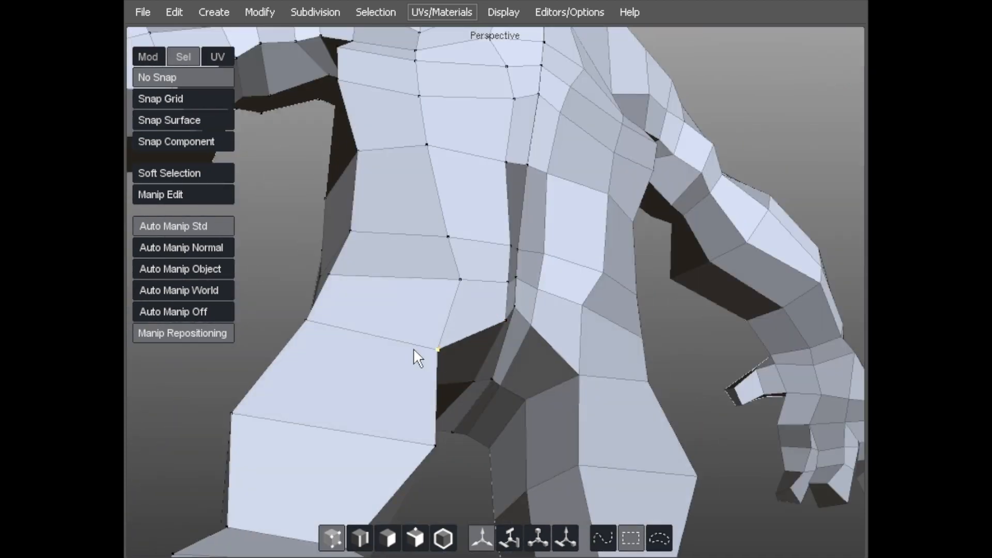
Step: Cut a new edge line from the buttock crease down the middle of the back thigh, past the knee to the calf
{"action": "key", "text": "f"}
{"action": "middle_click_drag", "start_coordinate": [485, 338], "coordinate": [436, 122]}
{"action": "left_click", "coordinate": [438, 213]}
{"action": "middle_click_drag", "start_coordinate": [438, 212], "coordinate": [439, 297]}
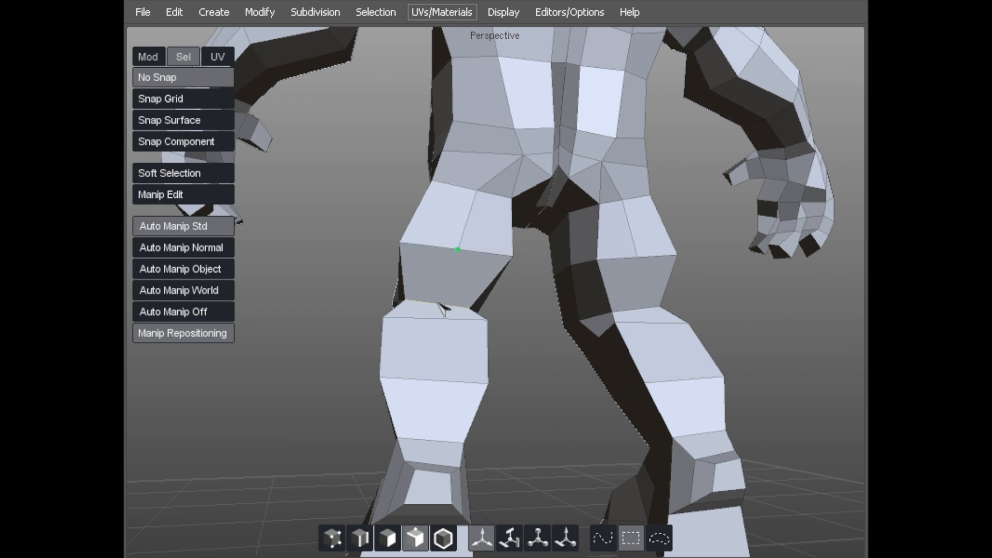
{"action": "left_click", "coordinate": [439, 303]}
{"action": "left_click", "coordinate": [435, 316]}
{"action": "left_click", "coordinate": [432, 380]}
Step: Continue the rear leg cut down over the ankle and heel and along the sole of the foot
{"action": "middle_click_drag", "start_coordinate": [413, 377], "coordinate": [438, 325]}
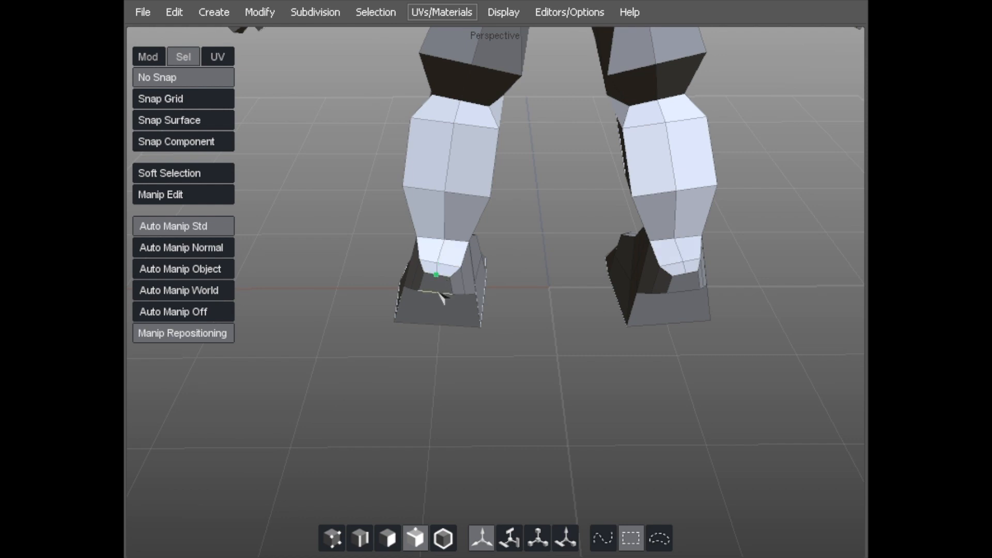
{"action": "middle_click_drag", "start_coordinate": [384, 307], "coordinate": [419, 148]}
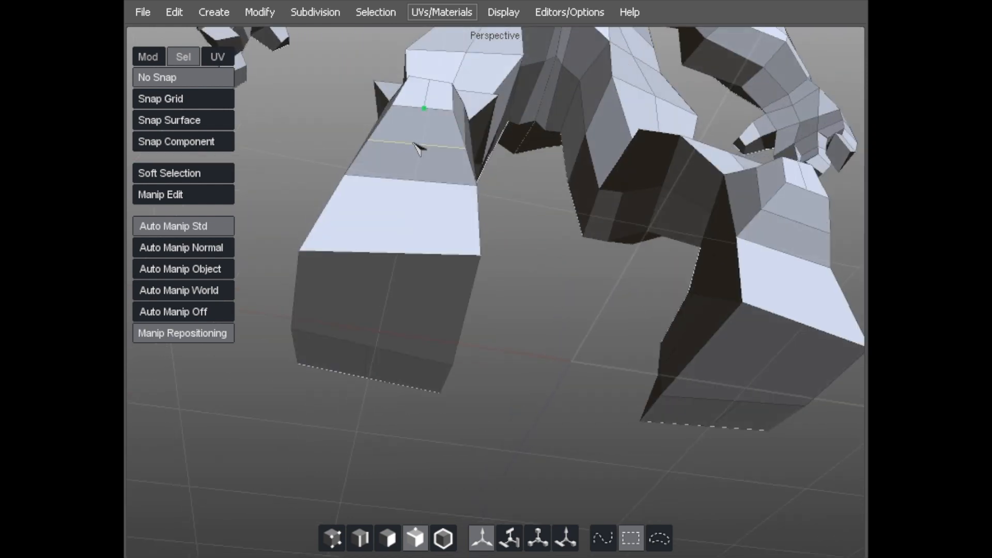
{"action": "middle_click_drag", "start_coordinate": [394, 278], "coordinate": [357, 230]}
{"action": "left_click", "coordinate": [345, 265]}
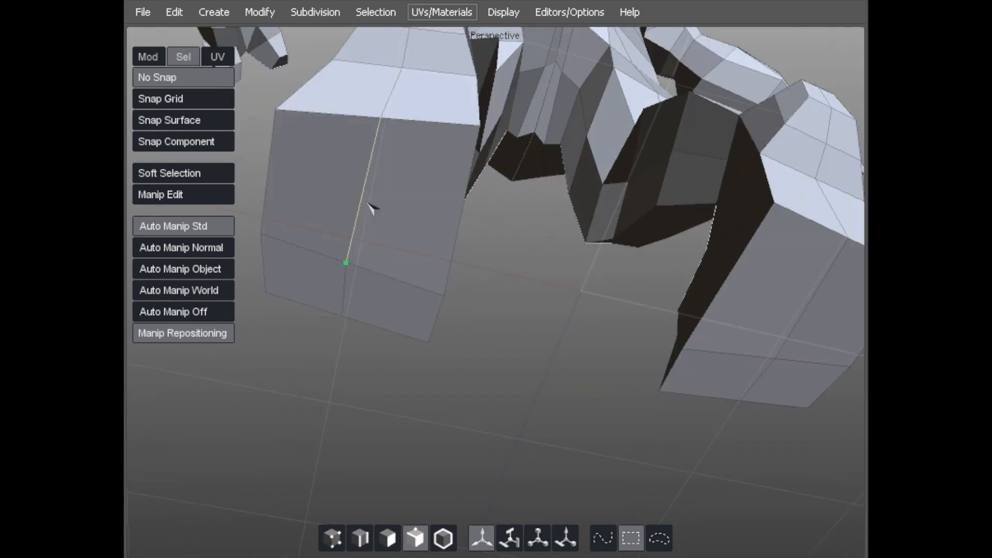
{"action": "key", "text": "1"}
Step: Delete the short edge from the buttock crease to the inner thigh corner to form a quad, and check the adjoining face loop
{"action": "scroll", "coordinate": [389, 149], "scroll_direction": "down", "scroll_amount": 4}
{"action": "middle_click_drag", "start_coordinate": [345, 107], "coordinate": [352, 275]}
{"action": "scroll", "coordinate": [352, 275], "scroll_direction": "up", "scroll_amount": 4}
{"action": "key", "text": "2"}
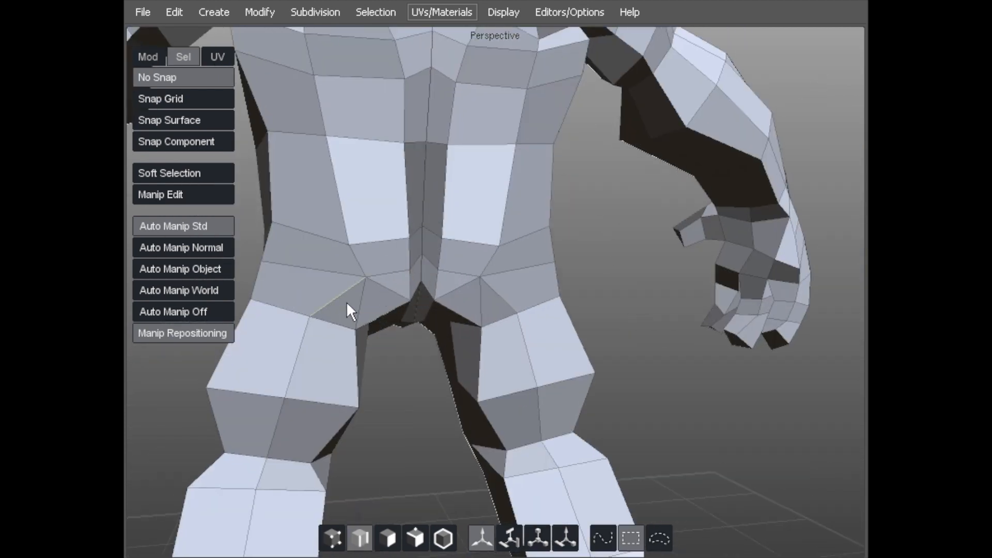
{"action": "left_click", "coordinate": [358, 302]}
{"action": "key", "text": "3"}
{"action": "left_click", "coordinate": [356, 298]}
{"action": "double_click", "coordinate": [319, 283]}
{"action": "middle_click_drag", "start_coordinate": [318, 282], "coordinate": [391, 324]}
Step: Reposition the vertices along the lower buttock and beside the central cleft to even out the faces
{"action": "key", "text": "1"}
{"action": "middle_click_drag", "start_coordinate": [368, 244], "coordinate": [519, 153]}
{"action": "left_click_drag", "start_coordinate": [573, 209], "coordinate": [590, 209]}
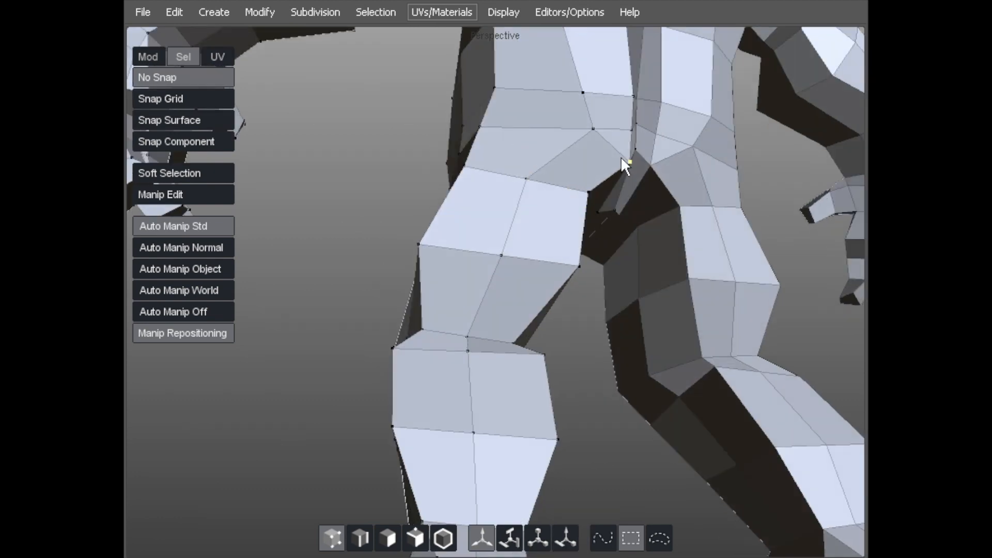
{"action": "middle_click_drag", "start_coordinate": [599, 150], "coordinate": [549, 170]}
{"action": "left_click_drag", "start_coordinate": [549, 171], "coordinate": [607, 152]}
{"action": "middle_click_drag", "start_coordinate": [605, 147], "coordinate": [593, 93]}
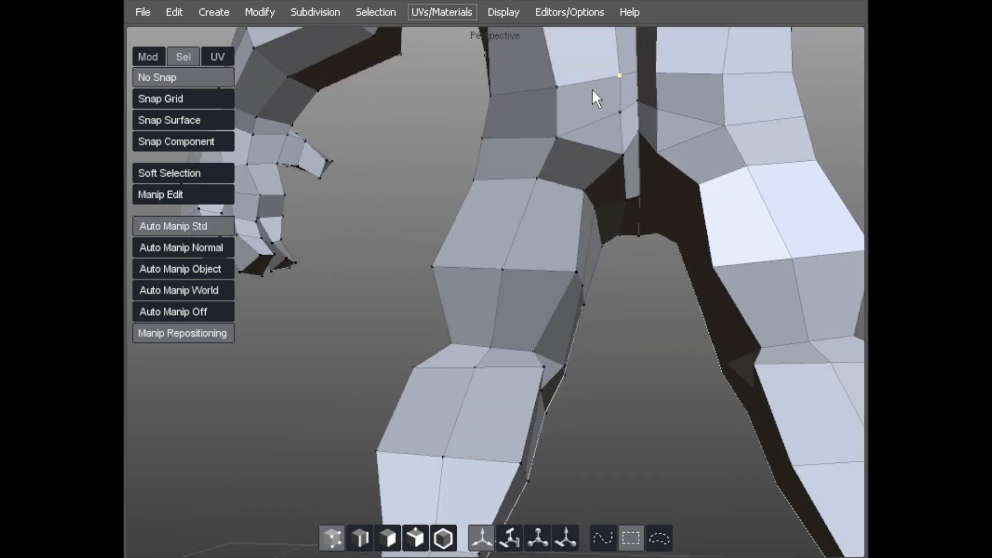
{"action": "middle_click_drag", "start_coordinate": [532, 126], "coordinate": [580, 155]}
{"action": "left_click_drag", "start_coordinate": [580, 155], "coordinate": [620, 159]}
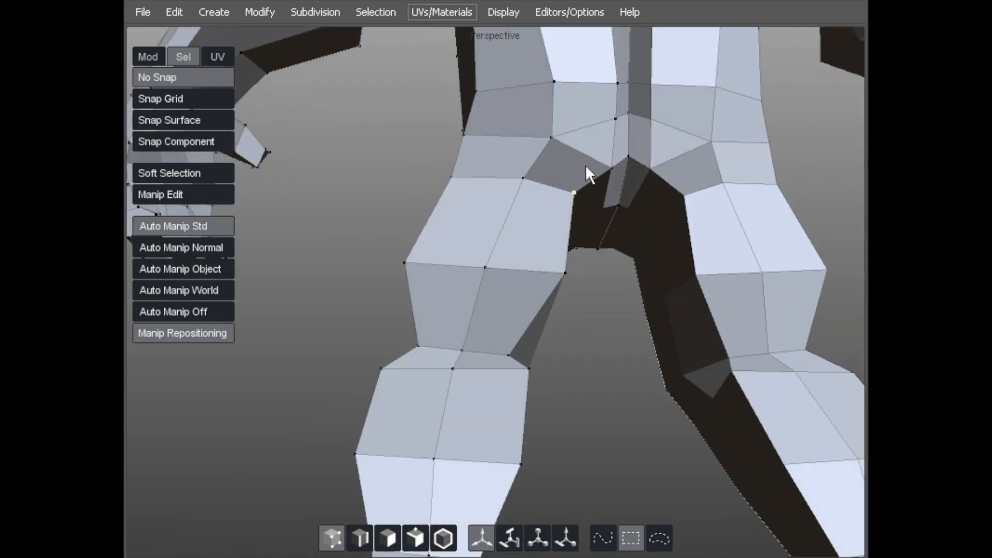
Step: Merge the two neighbouring vertices at the inner end of the front hip crease
{"action": "middle_click_drag", "start_coordinate": [586, 173], "coordinate": [589, 131]}
{"action": "middle_click_drag", "start_coordinate": [507, 160], "coordinate": [564, 187]}
{"action": "mouse_move", "coordinate": [550, 241]}
{"action": "middle_mouse_down"}
{"action": "mouse_move", "coordinate": [458, 243]}
{"action": "mouse_move", "coordinate": [586, 413]}
{"action": "mouse_move", "coordinate": [556, 338]}
{"action": "mouse_move", "coordinate": [568, 310]}
{"action": "mouse_move", "coordinate": [517, 243]}
{"action": "mouse_move", "coordinate": [559, 243]}
{"action": "mouse_move", "coordinate": [441, 227]}
{"action": "mouse_move", "coordinate": [492, 223]}
{"action": "mouse_move", "coordinate": [476, 180]}
{"action": "middle_mouse_up"}
{"action": "mouse_move", "coordinate": [476, 180]}
{"action": "left_mouse_down"}
{"action": "mouse_move", "coordinate": [500, 184]}
{"action": "mouse_move", "coordinate": [500, 212]}
{"action": "left_mouse_up"}
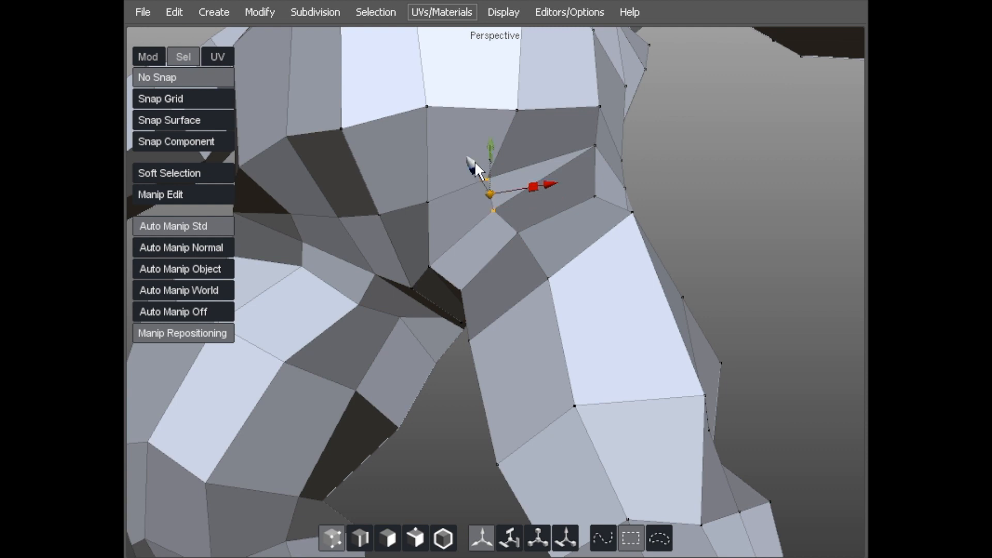
{"action": "middle_click_drag", "start_coordinate": [475, 160], "coordinate": [516, 158]}
{"action": "right_click", "coordinate": [458, 151]}
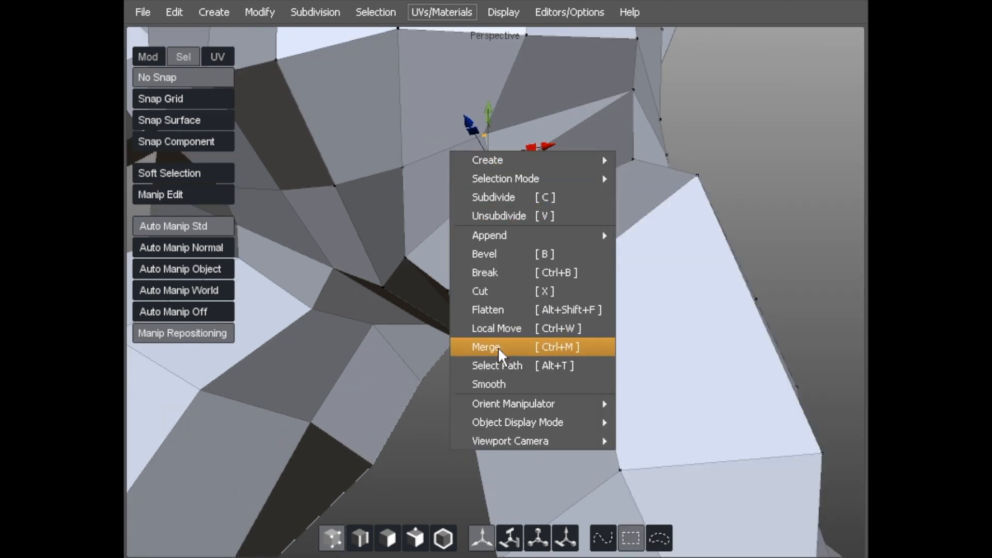
{"action": "left_click", "coordinate": [495, 346]}
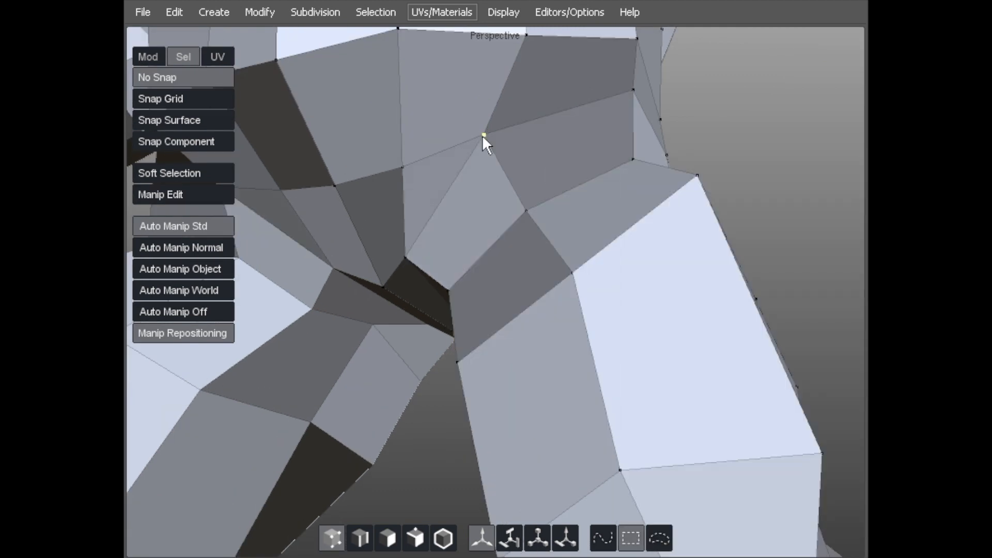
Step: Adjust the merged hip crease vertex and the vertices below it at the front of the groin
{"action": "left_click_drag", "start_coordinate": [483, 135], "coordinate": [505, 138]}
{"action": "middle_click_drag", "start_coordinate": [445, 168], "coordinate": [451, 217]}
{"action": "scroll", "coordinate": [340, 201], "scroll_direction": "down", "scroll_amount": 5}
{"action": "mouse_move", "coordinate": [460, 262]}
{"action": "left_mouse_down"}
{"action": "mouse_move", "coordinate": [470, 246]}
{"action": "mouse_move", "coordinate": [473, 264]}
{"action": "left_mouse_up"}
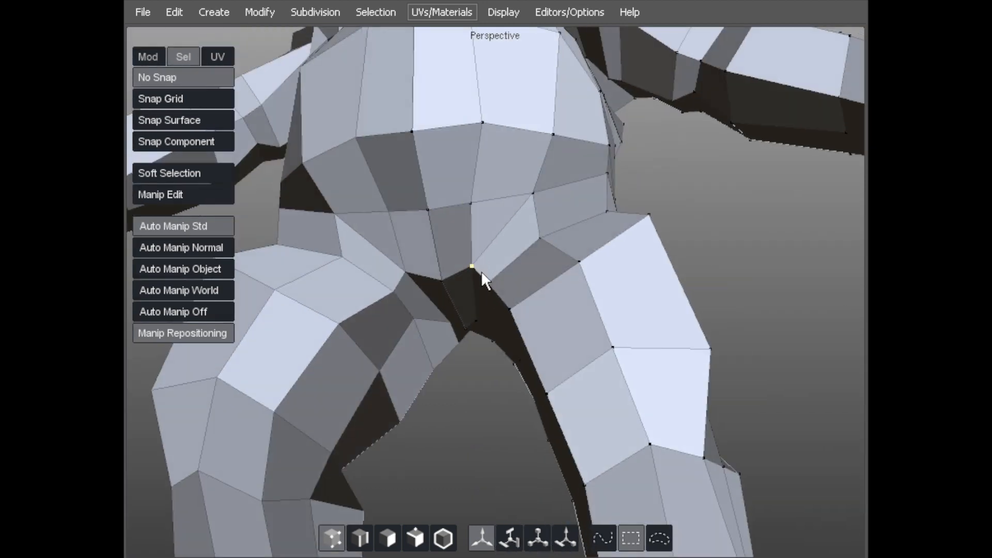
Step: Cut a short edge across the central groin strip to the centre line, turning the adjacent triangle into a quad
{"action": "key", "text": "d"}
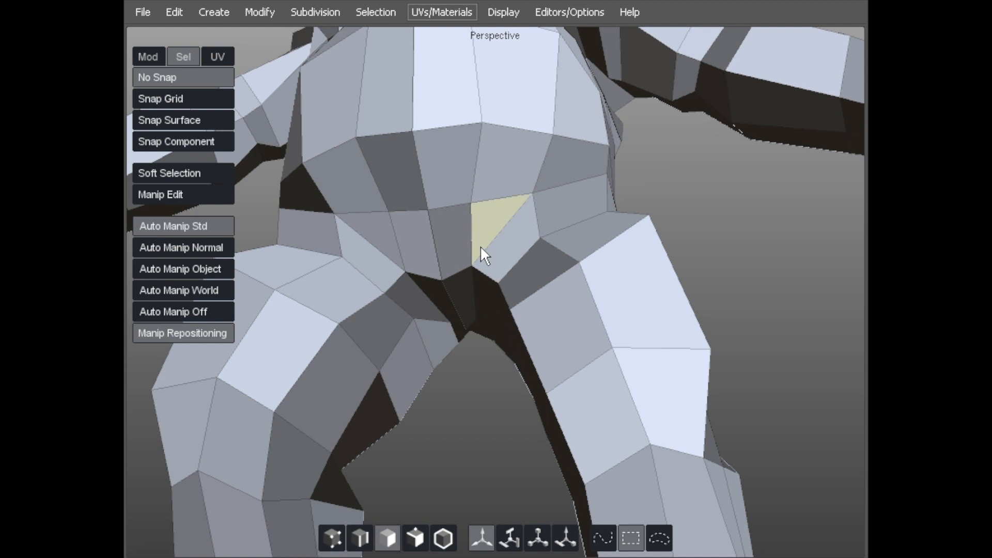
{"action": "key", "text": "a"}
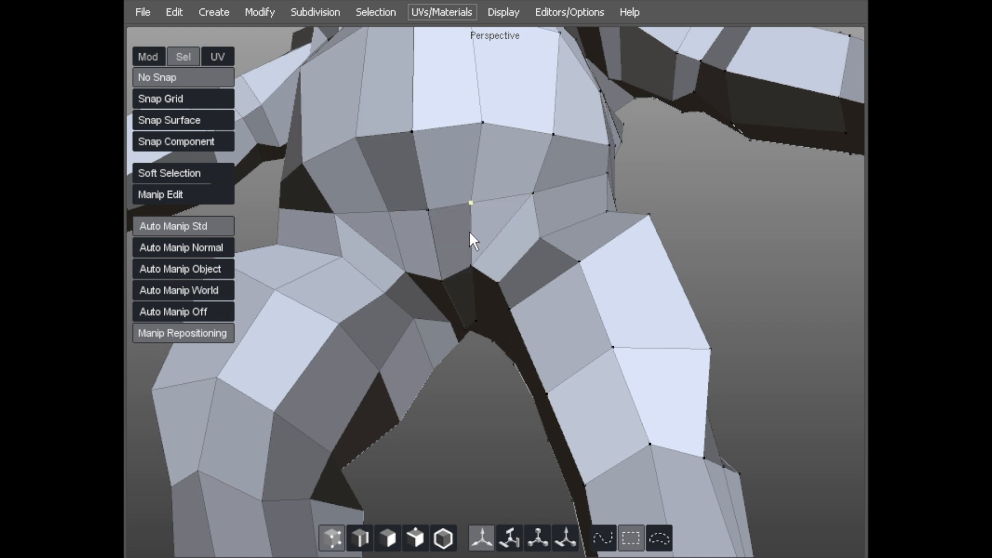
{"action": "key", "text": "f"}
{"action": "left_click", "coordinate": [472, 237]}
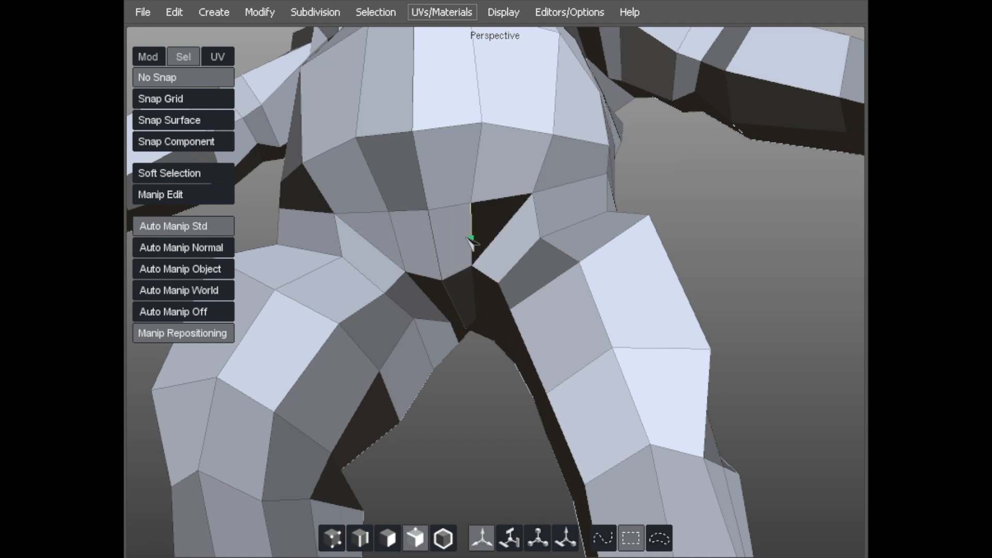
{"action": "left_click", "coordinate": [436, 248]}
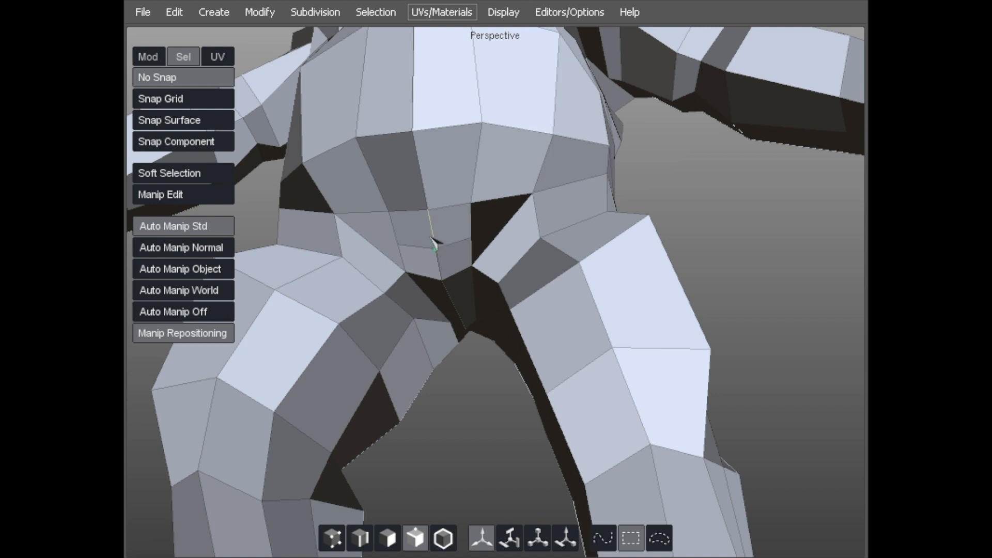
Step: Move the new groin vertices and the surrounding lower belly vertices to round out the quads
{"action": "key", "text": "a"}
{"action": "middle_click_drag", "start_coordinate": [464, 230], "coordinate": [451, 232]}
{"action": "middle_click_drag", "start_coordinate": [460, 267], "coordinate": [463, 264]}
{"action": "middle_click_drag", "start_coordinate": [460, 225], "coordinate": [461, 229]}
{"action": "middle_click_drag", "start_coordinate": [471, 201], "coordinate": [478, 202]}
{"action": "middle_click_drag", "start_coordinate": [481, 123], "coordinate": [487, 128]}
{"action": "middle_click_drag", "start_coordinate": [523, 196], "coordinate": [522, 209]}
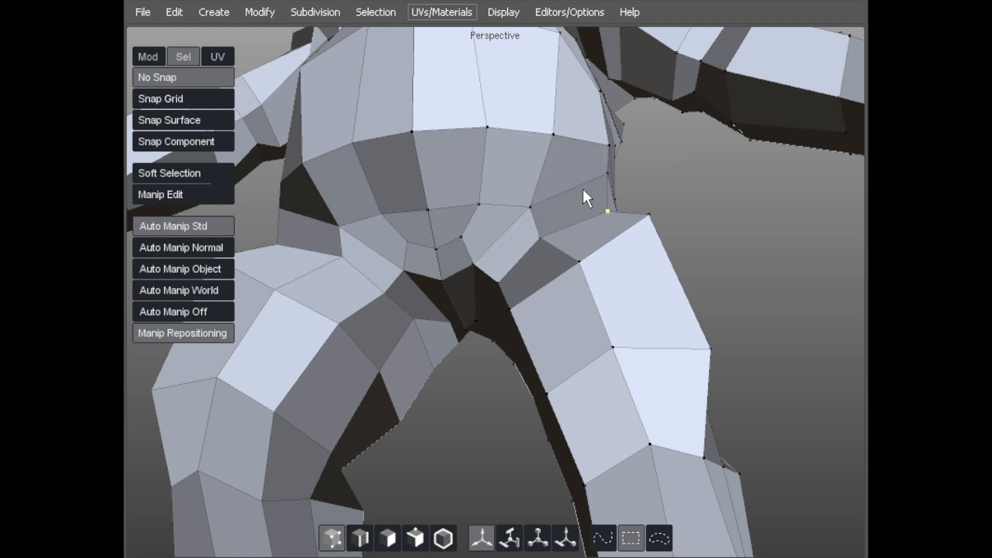
Step: Adjust the vertices along the outer hip and the underside of the belly to follow the hip crease
{"action": "right_click_drag", "start_coordinate": [459, 171], "coordinate": [546, 198]}
{"action": "middle_click_drag", "start_coordinate": [644, 140], "coordinate": [635, 168]}
{"action": "middle_click_drag", "start_coordinate": [558, 209], "coordinate": [560, 219]}
{"action": "middle_click_drag", "start_coordinate": [543, 204], "coordinate": [543, 208]}
{"action": "right_click_drag", "start_coordinate": [543, 209], "coordinate": [467, 244]}
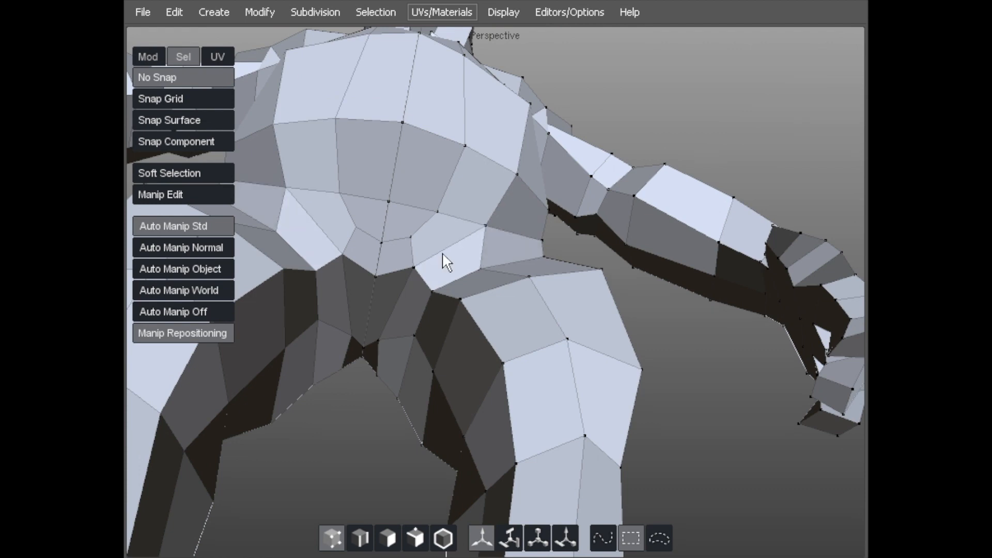
{"action": "right_click_drag", "start_coordinate": [422, 287], "coordinate": [443, 295]}
Step: Reshape the upper thigh and side of the hip by moving their vertices
{"action": "left_click_drag", "start_coordinate": [442, 295], "coordinate": [476, 209]}
{"action": "left_click_drag", "start_coordinate": [450, 315], "coordinate": [438, 312]}
{"action": "left_click_drag", "start_coordinate": [424, 356], "coordinate": [428, 350]}
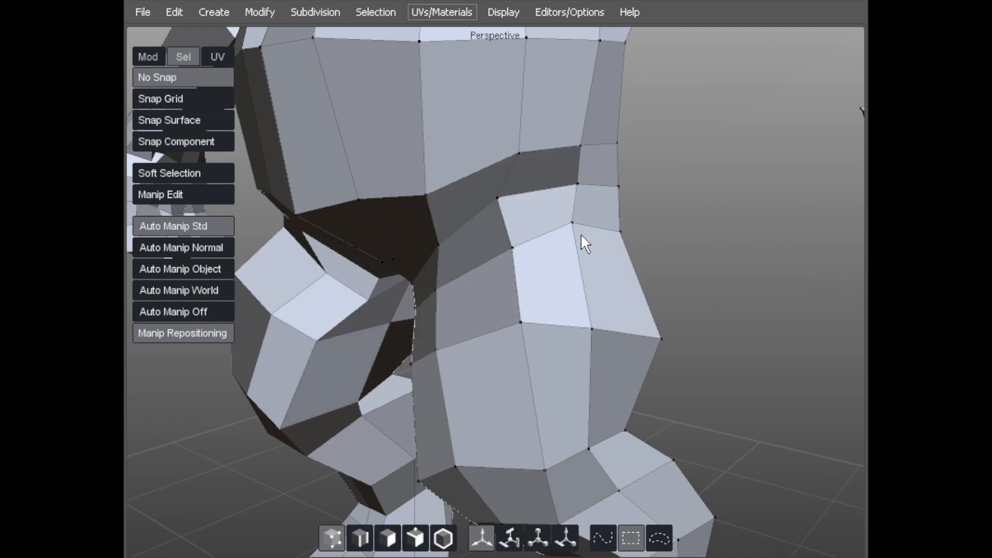
{"action": "left_click_drag", "start_coordinate": [594, 331], "coordinate": [636, 324]}
Step: Move the inner upper-thigh vertex outward in front view to slim the thigh next to the groin
{"action": "right_click_drag", "start_coordinate": [662, 293], "coordinate": [418, 317], "text": "alt"}
{"action": "left_click_drag", "start_coordinate": [418, 318], "coordinate": [507, 265], "text": "alt"}
{"action": "right_click_drag", "start_coordinate": [506, 265], "coordinate": [493, 281], "text": "alt"}
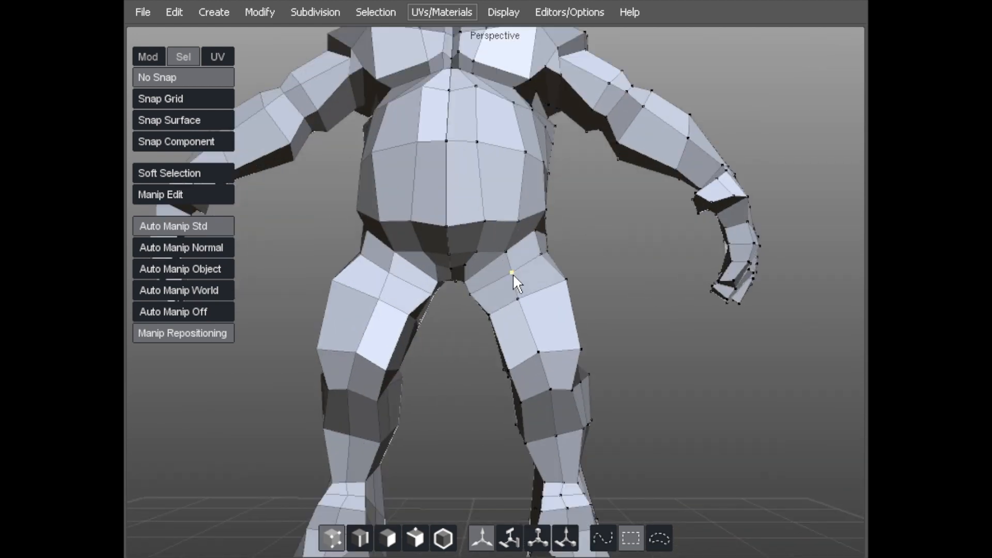
{"action": "left_click_drag", "start_coordinate": [500, 284], "coordinate": [482, 271]}
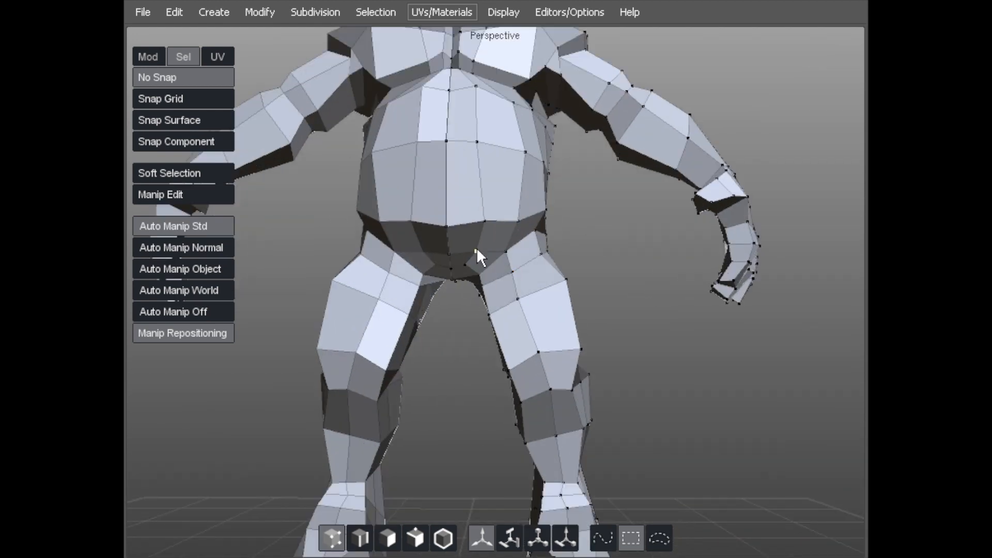
Step: Insert a horizontal edge loop through the middle of the lower belly face ring
{"action": "left_click_drag", "start_coordinate": [477, 141], "coordinate": [535, 205]}
{"action": "left_click_drag", "start_coordinate": [438, 151], "coordinate": [543, 147]}
{"action": "key", "text": "3"}
{"action": "left_click", "coordinate": [447, 161]}
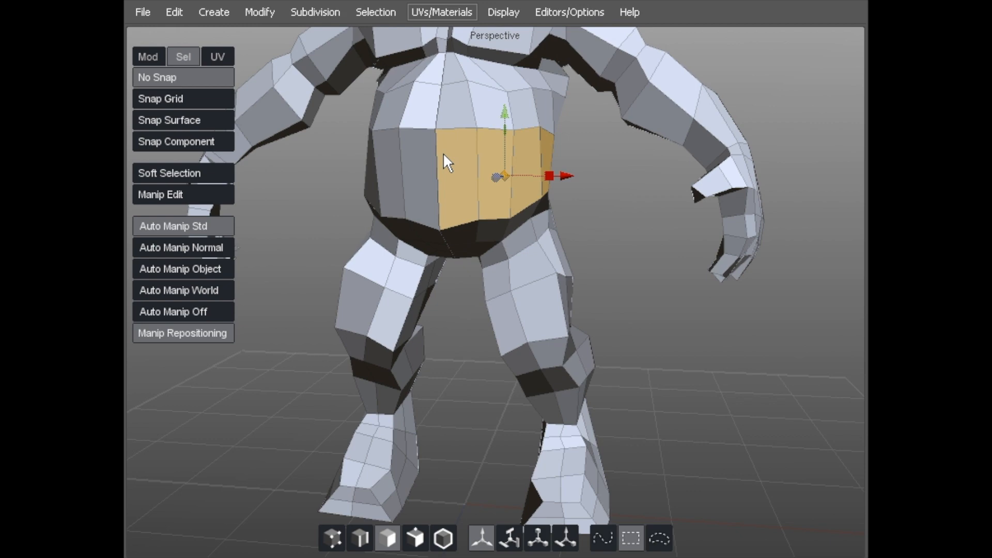
{"action": "key", "text": "2"}
{"action": "left_click_drag", "start_coordinate": [437, 156], "coordinate": [448, 112], "text": "alt"}
{"action": "key", "text": "1"}
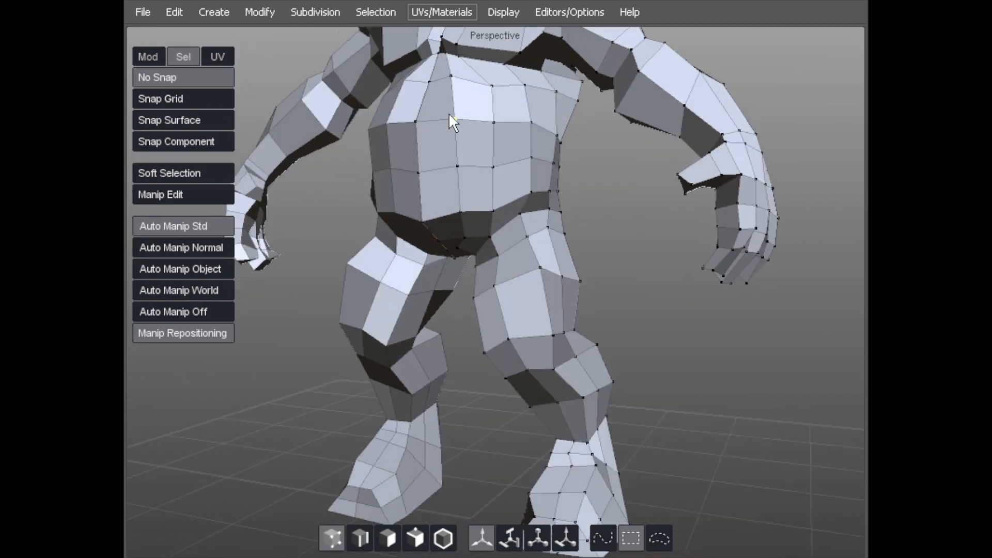
Step: Reposition the vertices of the new belly loop and its neighbours to space them evenly and round the belly
{"action": "middle_click_drag", "start_coordinate": [461, 116], "coordinate": [453, 116]}
{"action": "middle_click_drag", "start_coordinate": [453, 166], "coordinate": [512, 165]}
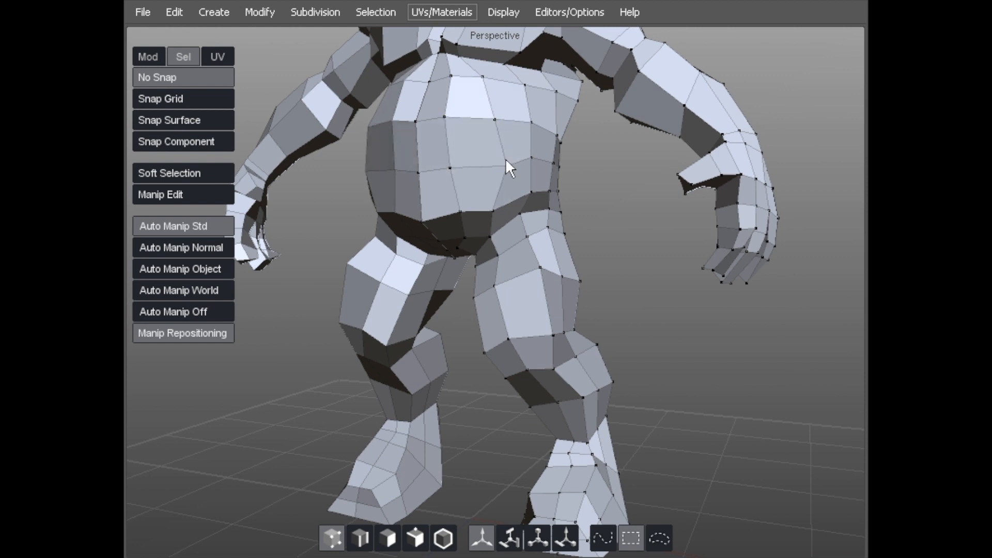
{"action": "left_click_drag", "start_coordinate": [471, 199], "coordinate": [513, 170], "text": "alt"}
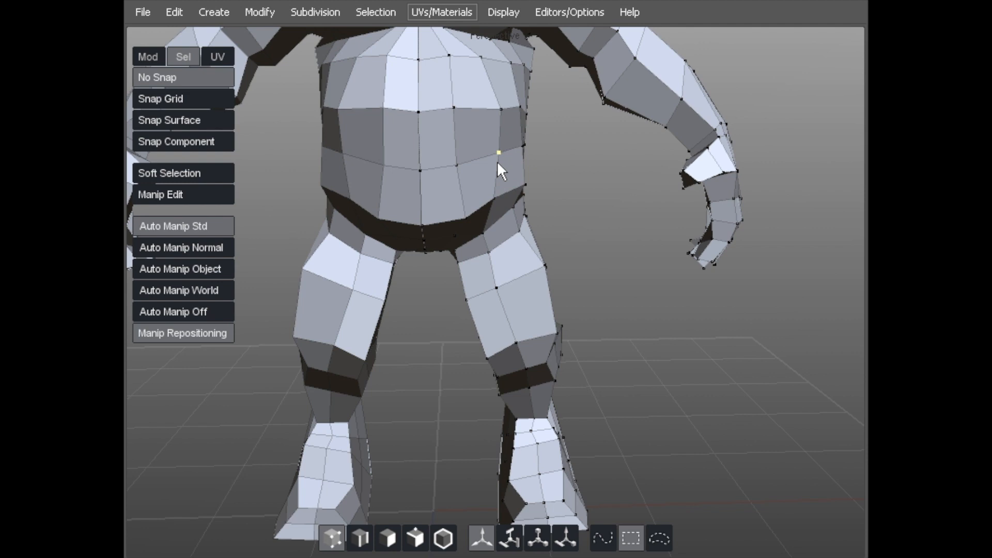
{"action": "left_click_drag", "start_coordinate": [499, 197], "coordinate": [500, 203]}
{"action": "left_click_drag", "start_coordinate": [462, 175], "coordinate": [474, 182]}
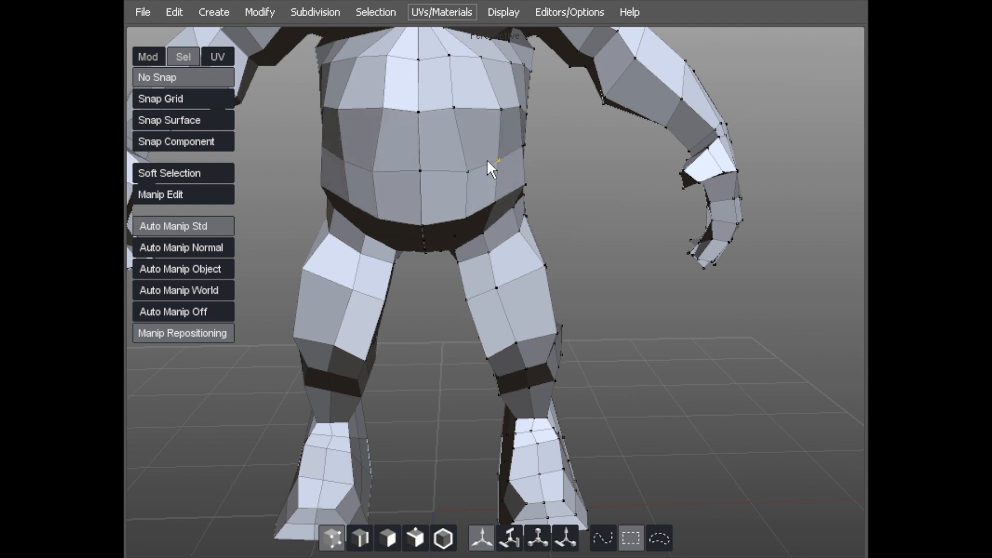
{"action": "left_click_drag", "start_coordinate": [480, 140], "coordinate": [528, 177], "text": "alt"}
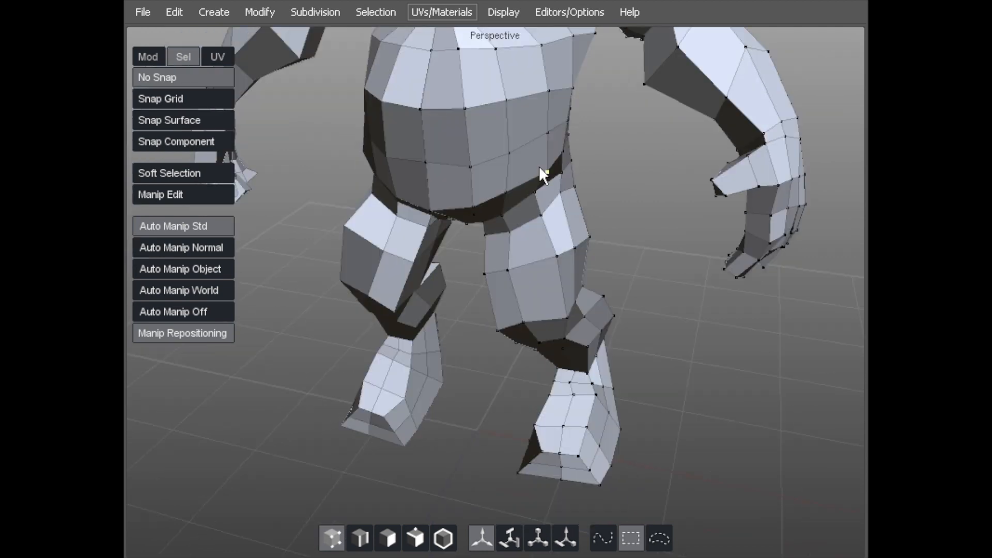
{"action": "left_click_drag", "start_coordinate": [539, 78], "coordinate": [581, 122], "text": "alt"}
{"action": "mouse_move", "coordinate": [537, 150]}
{"action": "left_mouse_down", "text": "alt"}
{"action": "mouse_move", "coordinate": [467, 113]}
{"action": "mouse_move", "coordinate": [529, 137]}
{"action": "left_mouse_up", "text": "alt"}
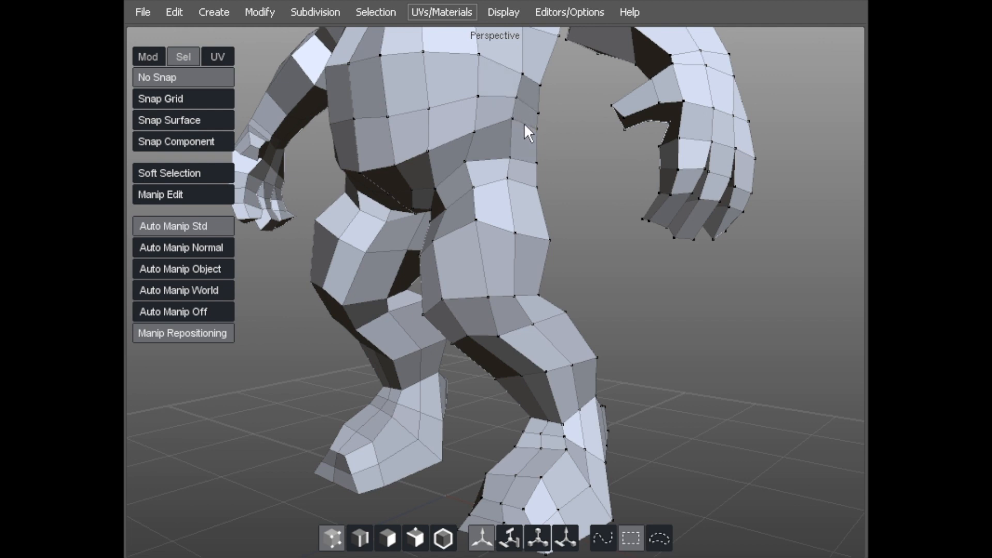
Step: Reposition the vertices along the crease between the lower belly and upper thigh, and around the side of the hip
{"action": "left_click_drag", "start_coordinate": [504, 162], "coordinate": [471, 156]}
{"action": "left_click_drag", "start_coordinate": [511, 119], "coordinate": [516, 132]}
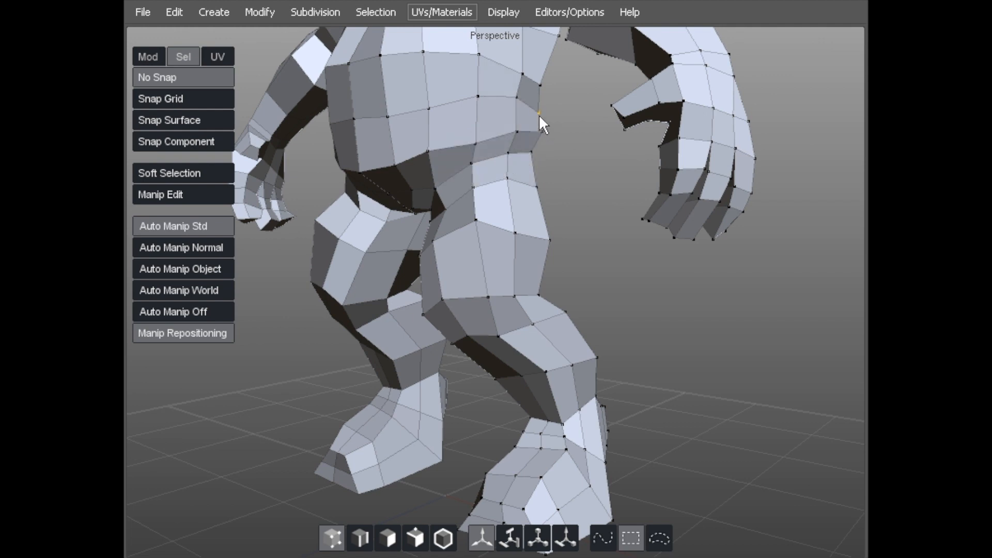
{"action": "left_click_drag", "start_coordinate": [548, 180], "coordinate": [530, 156], "text": "alt"}
{"action": "left_click_drag", "start_coordinate": [525, 97], "coordinate": [580, 136]}
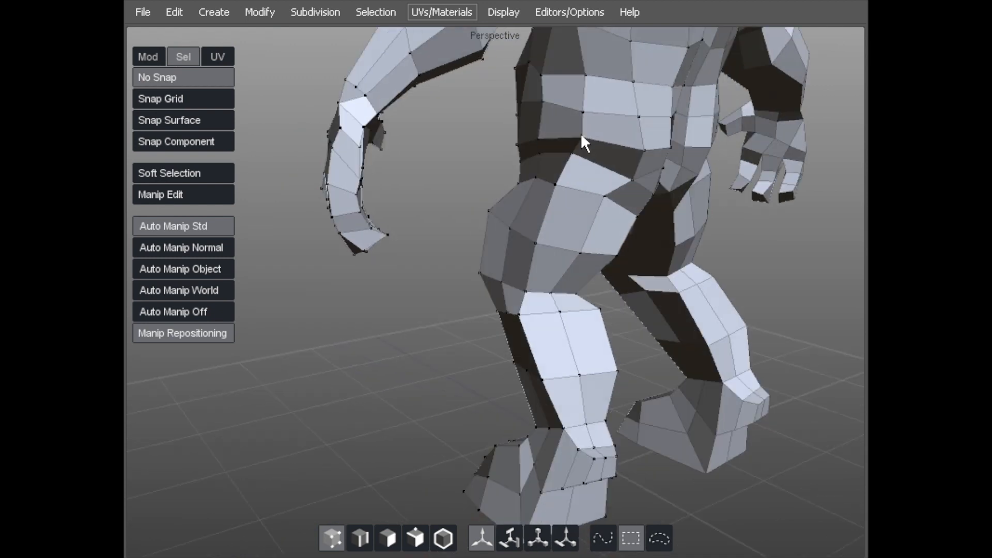
Step: Reshape the front and outer side of the upper thigh by moving its vertices
{"action": "left_click_drag", "start_coordinate": [528, 113], "coordinate": [560, 156], "text": "alt"}
{"action": "middle_click_drag", "start_coordinate": [558, 172], "coordinate": [520, 175]}
{"action": "mouse_move", "coordinate": [505, 219]}
{"action": "middle_mouse_down"}
{"action": "mouse_move", "coordinate": [625, 209]}
{"action": "mouse_move", "coordinate": [507, 228]}
{"action": "mouse_move", "coordinate": [492, 220]}
{"action": "middle_mouse_up"}
{"action": "middle_click_drag", "start_coordinate": [470, 259], "coordinate": [442, 236]}
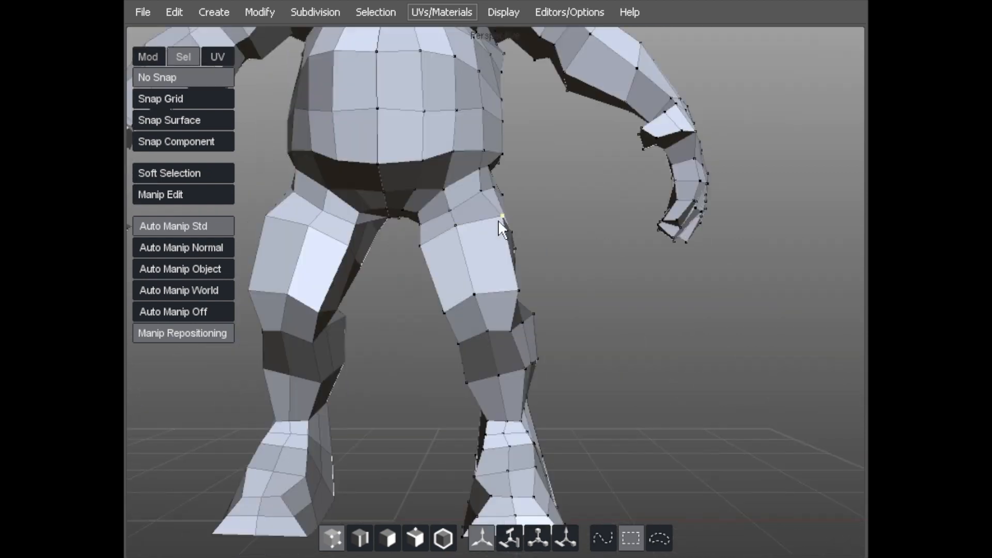
{"action": "middle_click_drag", "start_coordinate": [494, 215], "coordinate": [515, 227]}
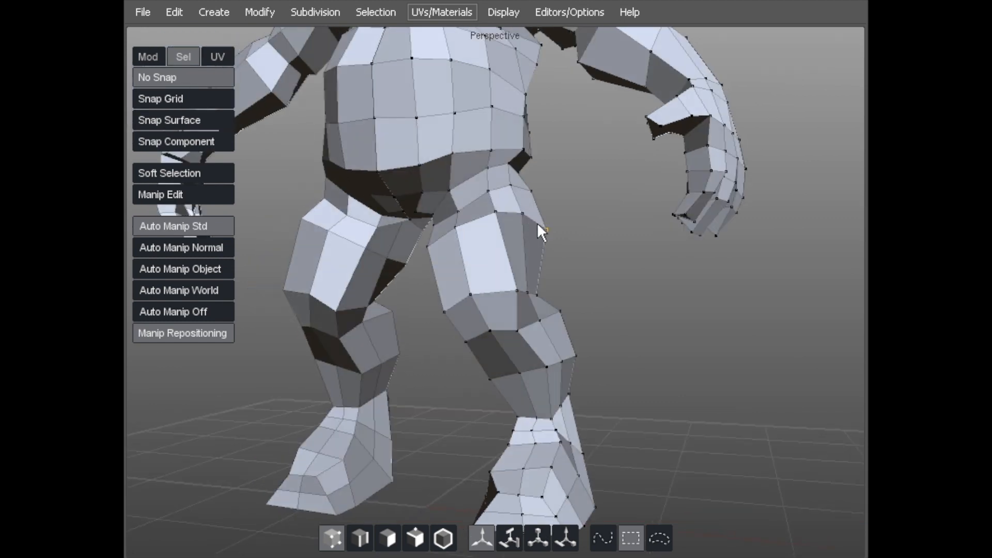
Step: Insert a horizontal edge loop through the middle of the thigh's face ring
{"action": "key", "text": "d"}
{"action": "left_click", "coordinate": [481, 252]}
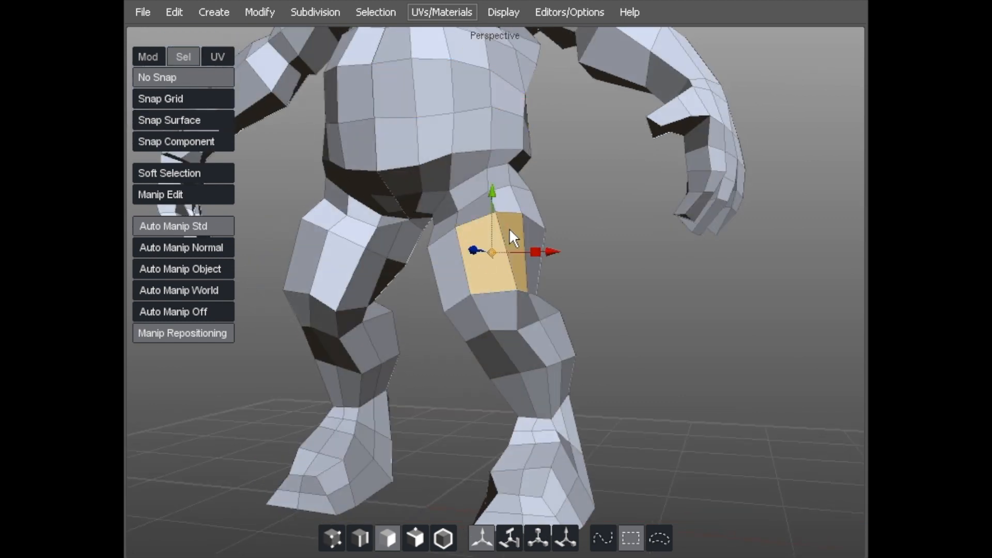
{"action": "left_click", "coordinate": [509, 228], "text": "shift"}
{"action": "left_click", "coordinate": [455, 237], "text": "shift"}
{"action": "middle_click_drag", "start_coordinate": [455, 236], "coordinate": [511, 221]}
{"action": "key", "text": "s"}
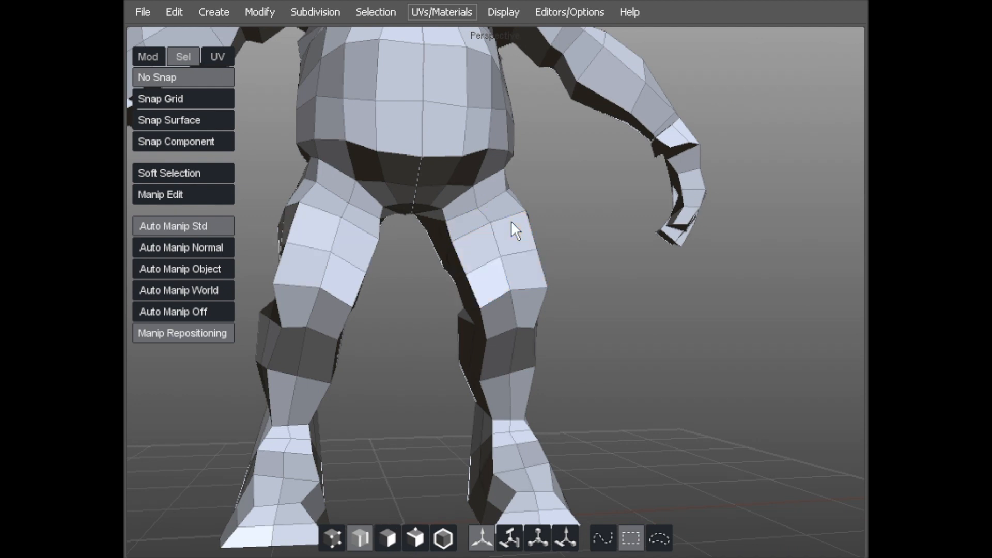
Step: Reposition the vertices of the new mid-thigh loop and its neighbours to round the inner and front thigh
{"action": "middle_click_drag", "start_coordinate": [480, 255], "coordinate": [505, 237]}
{"action": "key", "text": "a"}
{"action": "middle_click_drag", "start_coordinate": [458, 313], "coordinate": [481, 230]}
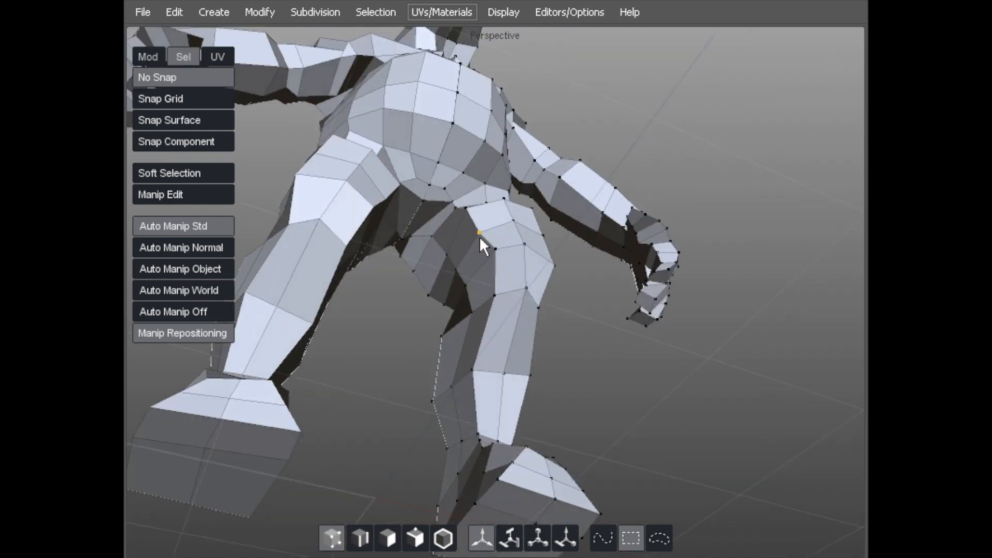
{"action": "left_click_drag", "start_coordinate": [465, 208], "coordinate": [489, 250]}
{"action": "middle_click_drag", "start_coordinate": [488, 248], "coordinate": [467, 266]}
{"action": "left_click_drag", "start_coordinate": [524, 273], "coordinate": [535, 280]}
{"action": "middle_click_drag", "start_coordinate": [537, 281], "coordinate": [540, 314]}
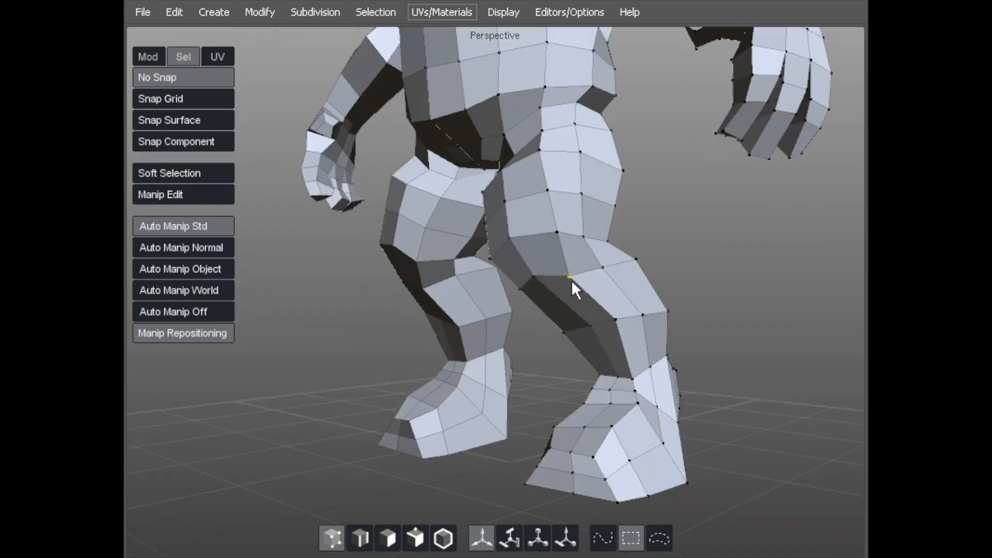
Step: Reshape the knee by moving its front vertices upward and evening out the edge flow around it
{"action": "middle_click_drag", "start_coordinate": [587, 243], "coordinate": [619, 227]}
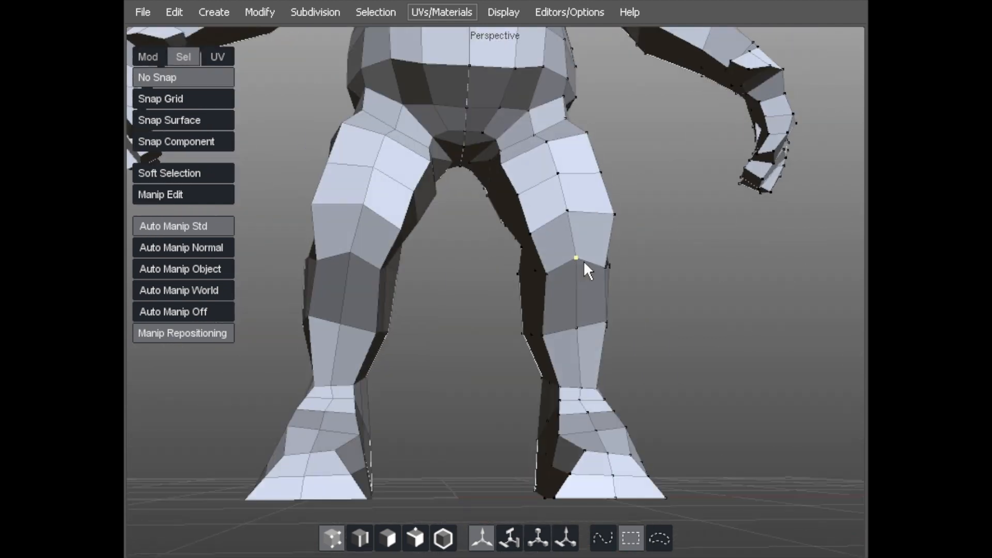
{"action": "middle_click_drag", "start_coordinate": [586, 268], "coordinate": [559, 268]}
{"action": "left_click_drag", "start_coordinate": [559, 263], "coordinate": [562, 247]}
{"action": "left_click_drag", "start_coordinate": [568, 285], "coordinate": [564, 245]}
{"action": "middle_click_drag", "start_coordinate": [552, 263], "coordinate": [636, 250]}
{"action": "left_click_drag", "start_coordinate": [651, 244], "coordinate": [647, 249]}
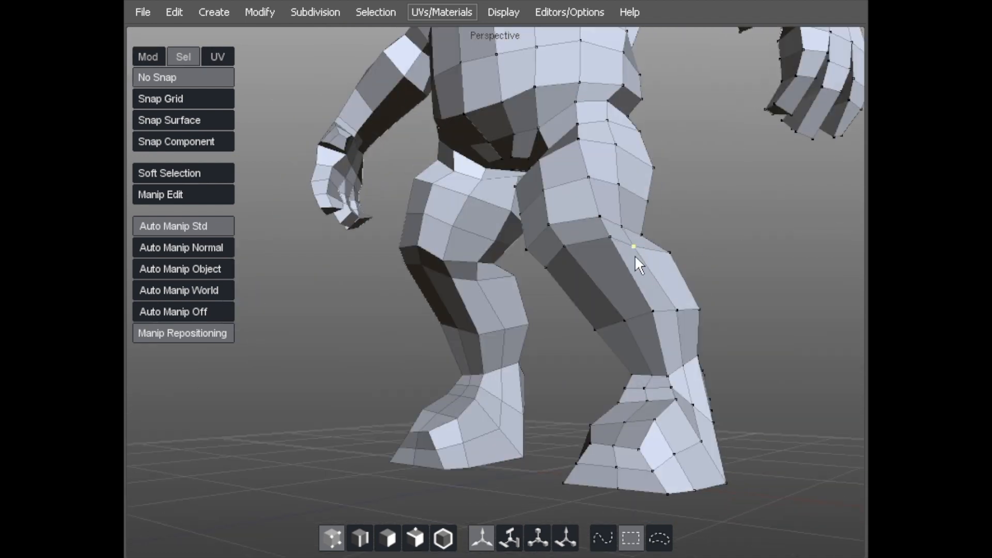
Step: Insert a horizontal edge loop through the face ring just below the knee
{"action": "key", "text": "d"}
{"action": "left_click", "coordinate": [613, 272]}
{"action": "left_click", "coordinate": [635, 261], "text": "shift"}
{"action": "key", "text": "alt+e"}
{"action": "key", "text": "shift+x"}
Step: Reposition the vertices of the new loop below the knee and the neighbouring knee vertices to round the leg
{"action": "key", "text": "a"}
{"action": "mouse_move", "coordinate": [547, 287]}
{"action": "middle_mouse_down"}
{"action": "mouse_move", "coordinate": [593, 270]}
{"action": "mouse_move", "coordinate": [537, 304]}
{"action": "middle_mouse_up"}
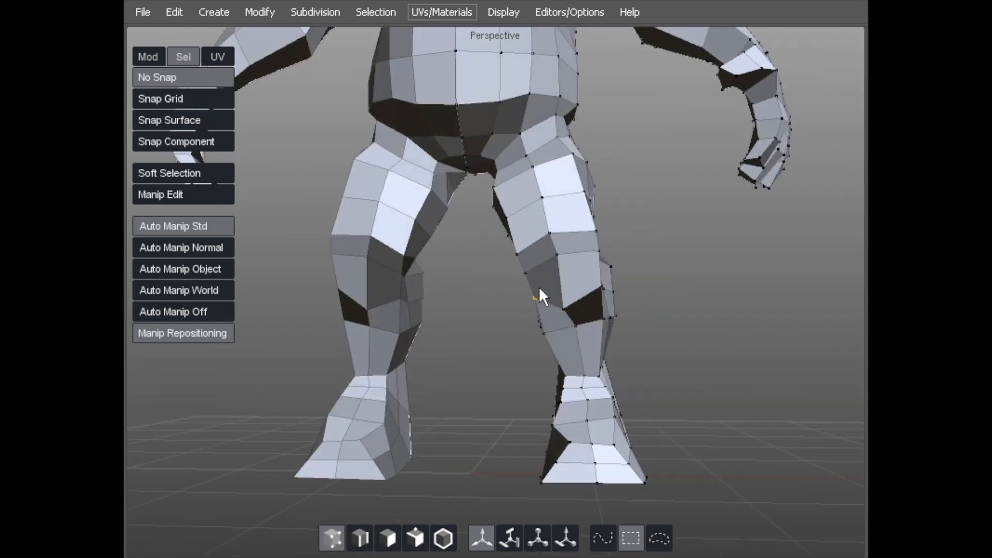
{"action": "left_click_drag", "start_coordinate": [576, 296], "coordinate": [586, 280]}
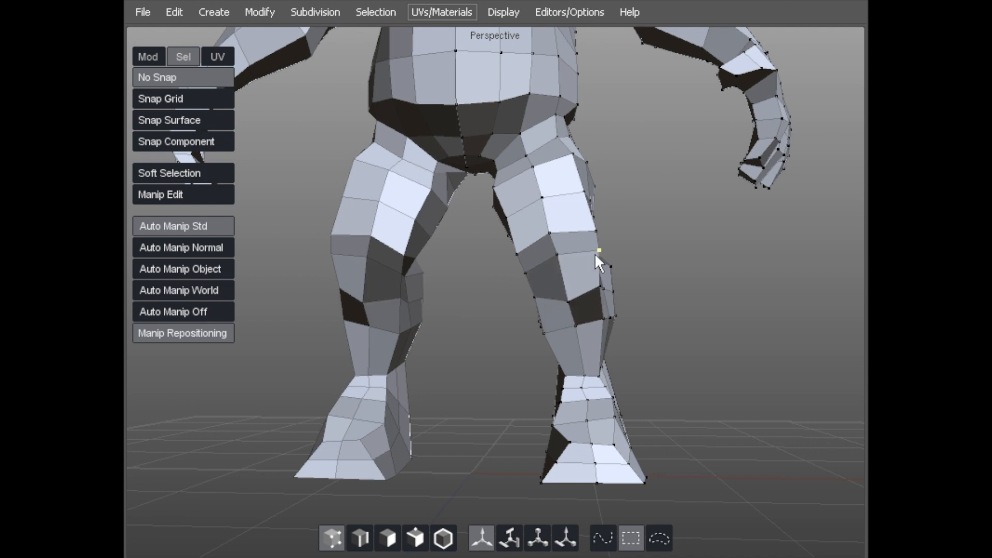
{"action": "left_click_drag", "start_coordinate": [526, 273], "coordinate": [568, 225]}
{"action": "middle_click_drag", "start_coordinate": [568, 225], "coordinate": [581, 246]}
{"action": "mouse_move", "coordinate": [584, 237]}
{"action": "left_mouse_down"}
{"action": "mouse_move", "coordinate": [560, 239]}
{"action": "mouse_move", "coordinate": [574, 256]}
{"action": "mouse_move", "coordinate": [594, 245]}
{"action": "left_mouse_up"}
{"action": "middle_click_drag", "start_coordinate": [591, 237], "coordinate": [656, 225]}
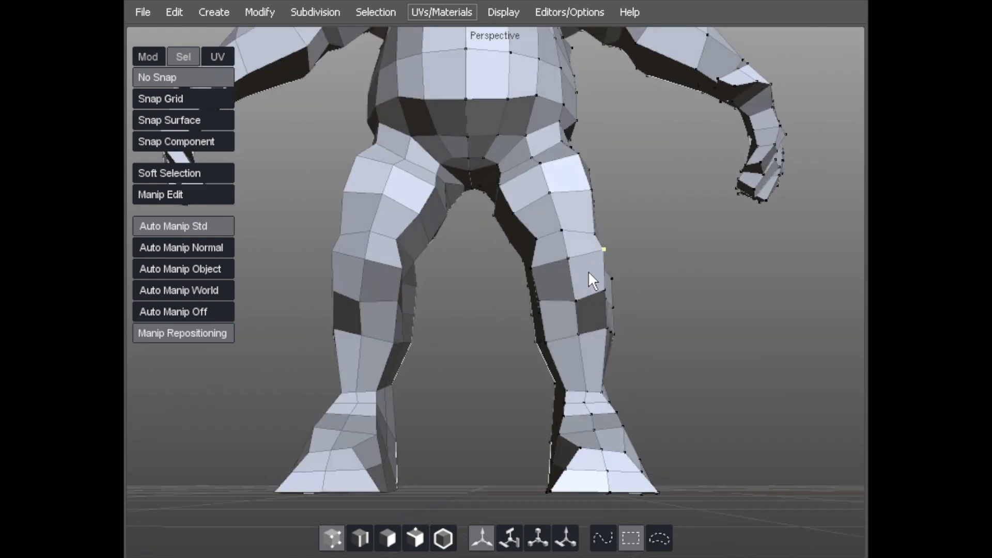
Step: Select the four faces on the front of the knee
{"action": "key", "text": "d"}
{"action": "left_click", "coordinate": [587, 305]}
{"action": "left_click", "coordinate": [590, 263], "text": "shift"}
{"action": "left_click", "coordinate": [562, 275], "text": "shift"}
{"action": "left_click", "coordinate": [554, 304], "text": "shift"}
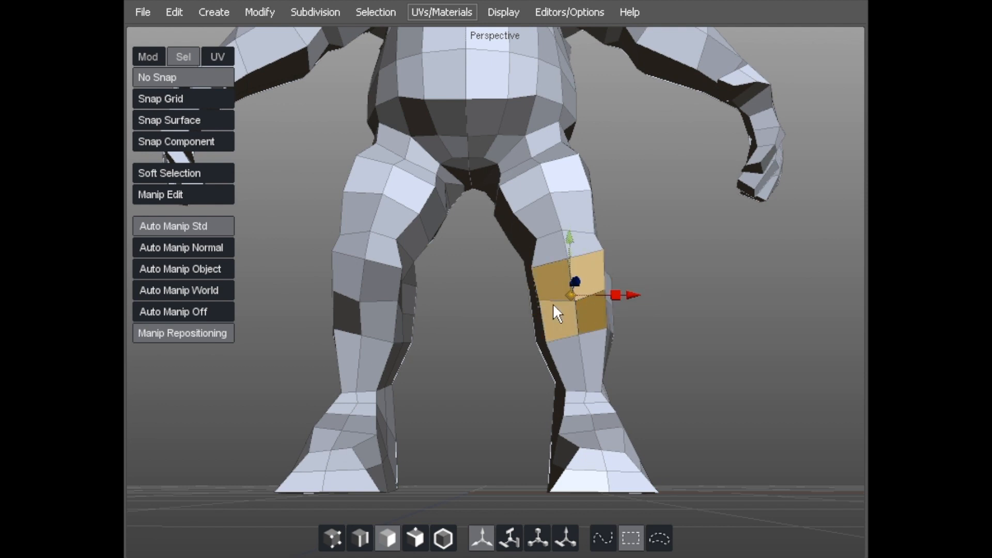
{"action": "key", "text": "c"}
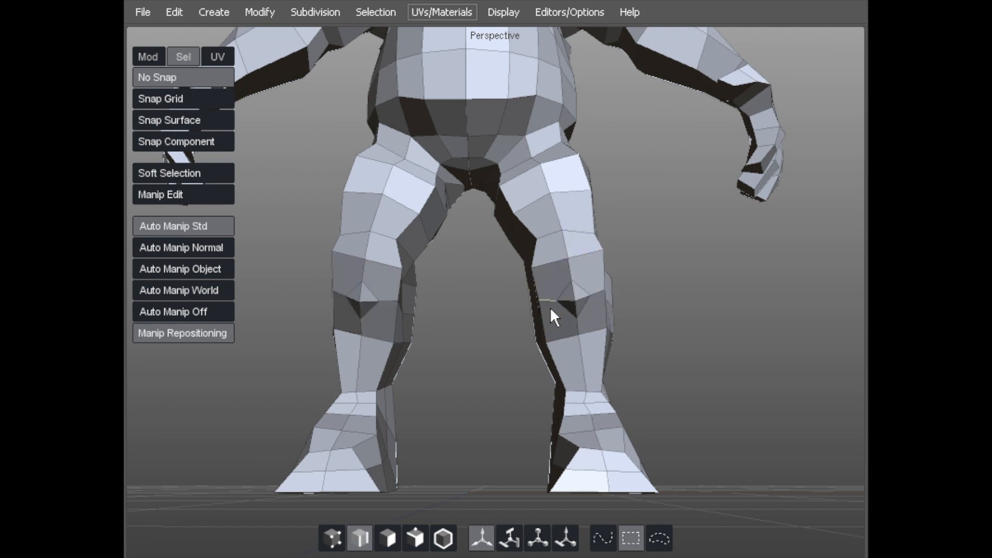
{"action": "left_click", "coordinate": [568, 282]}
{"action": "key", "text": "ctrl+z"}
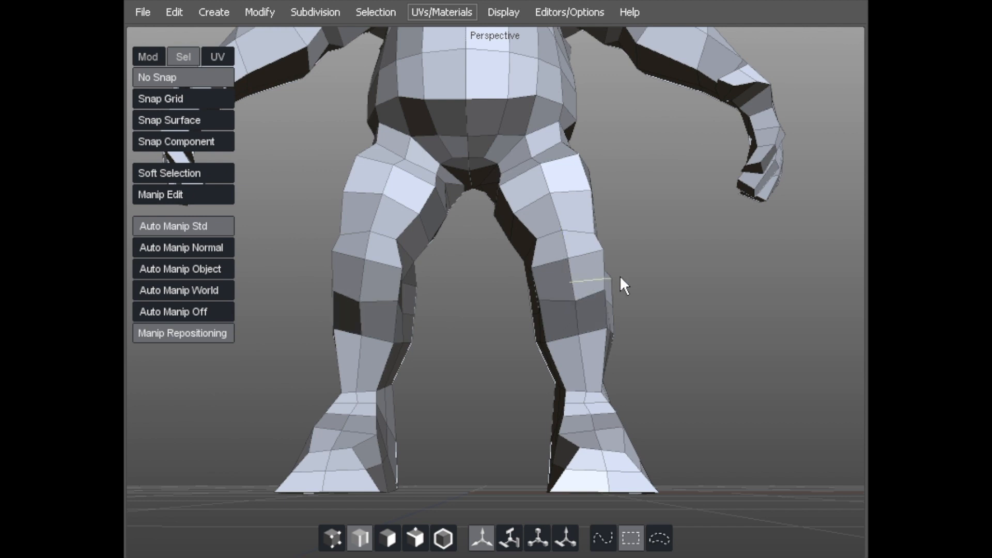
Step: Extrude the four front knee faces, scale them inward and move them forward to form the kneecap
{"action": "key", "text": "3"}
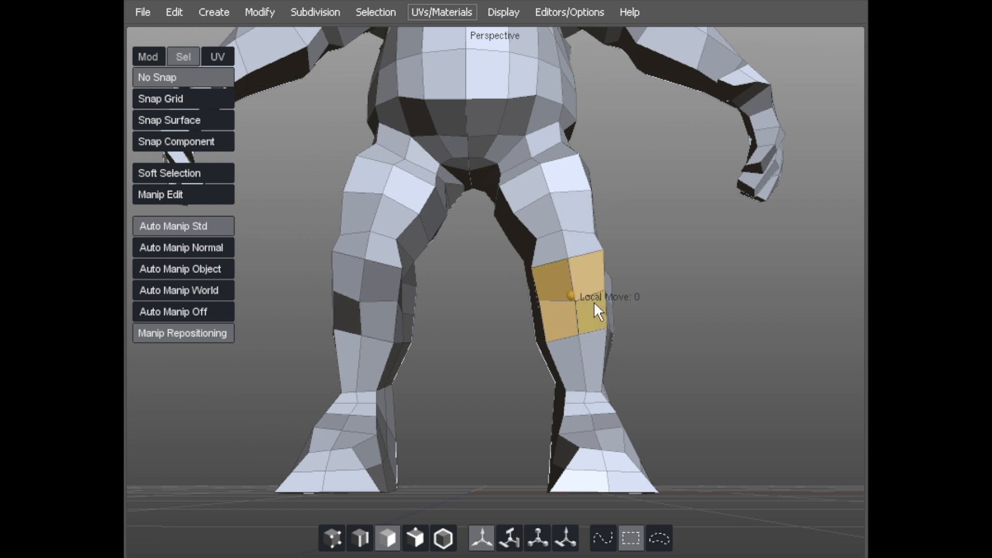
{"action": "key", "text": "r"}
{"action": "left_click_drag", "start_coordinate": [572, 293], "coordinate": [518, 296]}
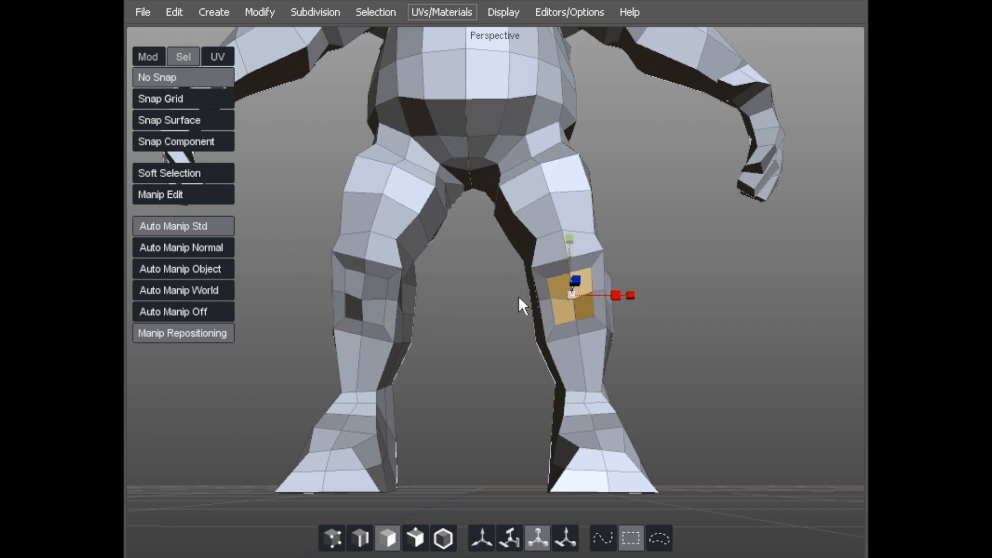
{"action": "key", "text": "w"}
{"action": "middle_click_drag", "start_coordinate": [519, 296], "coordinate": [574, 294]}
{"action": "left_click", "coordinate": [644, 272]}
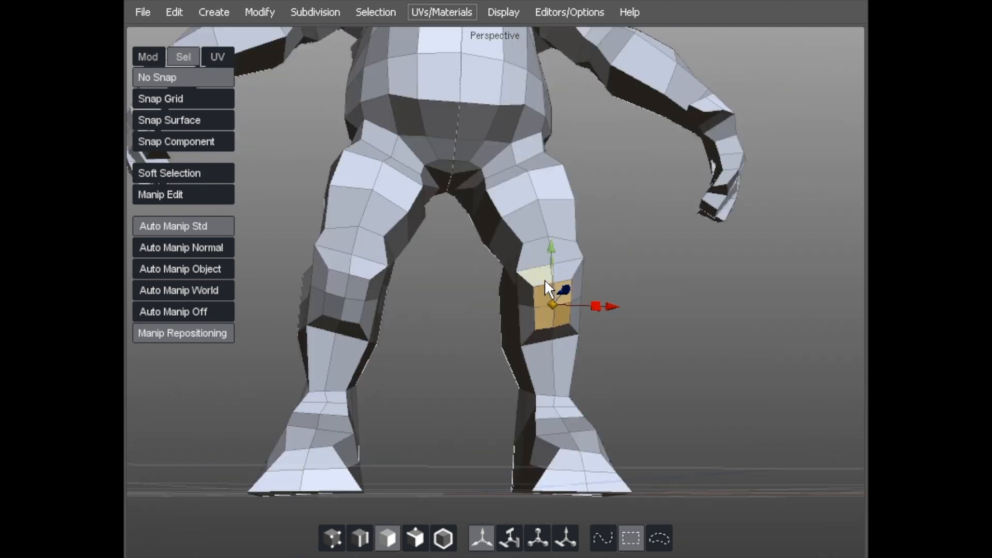
Step: Reposition the vertices around the kneecap to round out the knee and the sides of the leg
{"action": "middle_click_drag", "start_coordinate": [643, 271], "coordinate": [693, 262]}
{"action": "key", "text": "1"}
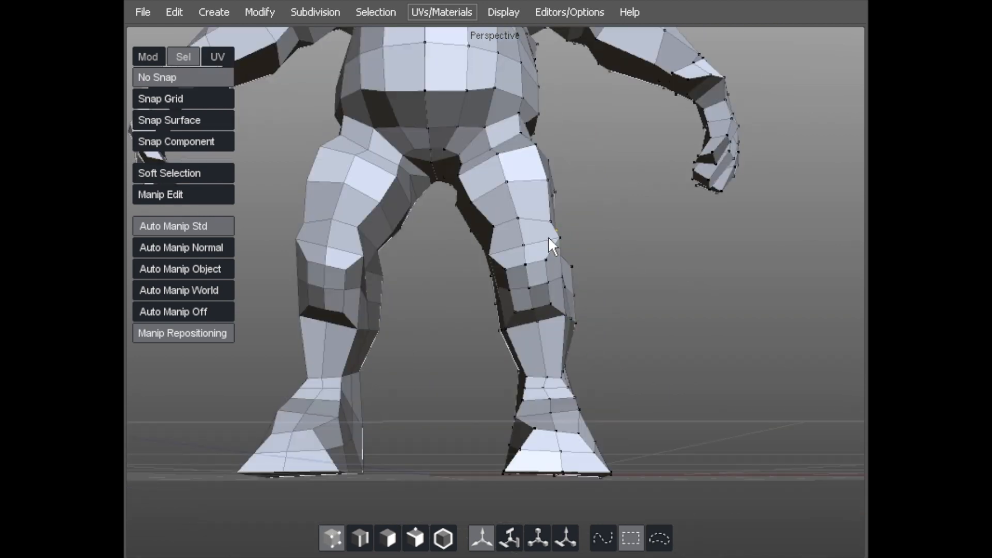
{"action": "middle_click_drag", "start_coordinate": [637, 243], "coordinate": [567, 237]}
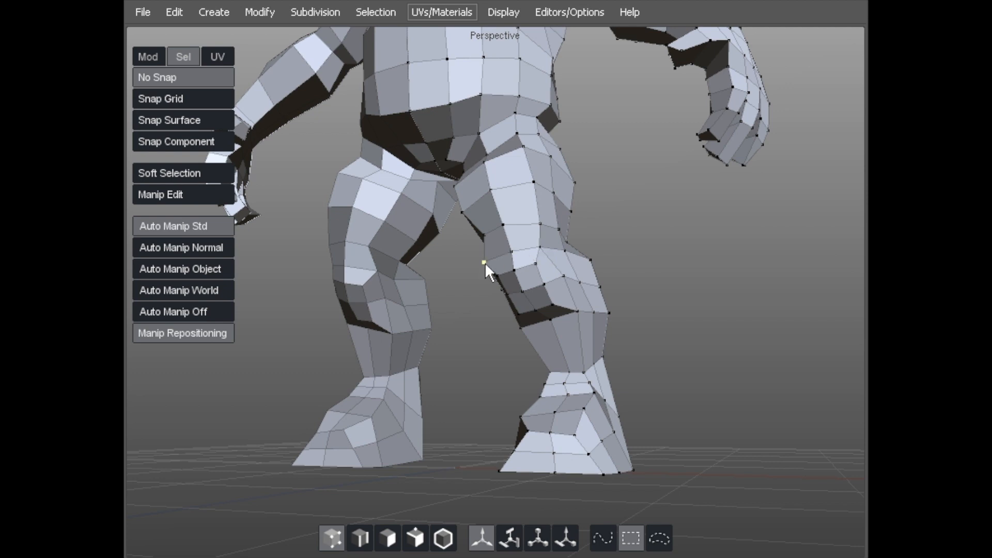
{"action": "mouse_move", "coordinate": [507, 317]}
{"action": "middle_mouse_down"}
{"action": "mouse_move", "coordinate": [518, 319]}
{"action": "mouse_move", "coordinate": [501, 315]}
{"action": "middle_mouse_up"}
{"action": "left_click_drag", "start_coordinate": [501, 315], "coordinate": [541, 330]}
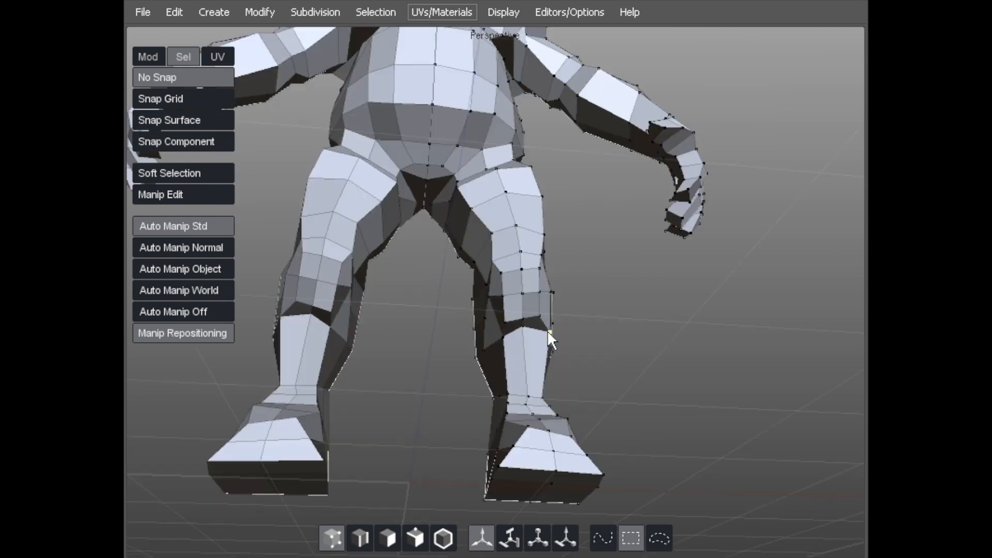
{"action": "middle_click_drag", "start_coordinate": [535, 323], "coordinate": [499, 271]}
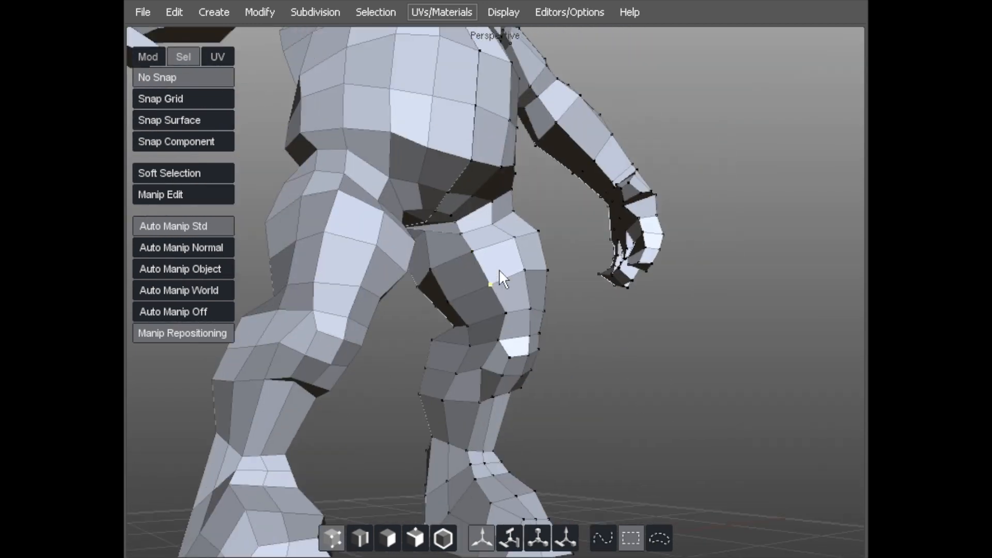
Step: Select the block of faces covering the front and inner side of the upper thigh
{"action": "key", "text": "f"}
{"action": "left_click", "coordinate": [496, 257]}
{"action": "left_click", "coordinate": [513, 232], "text": "shift"}
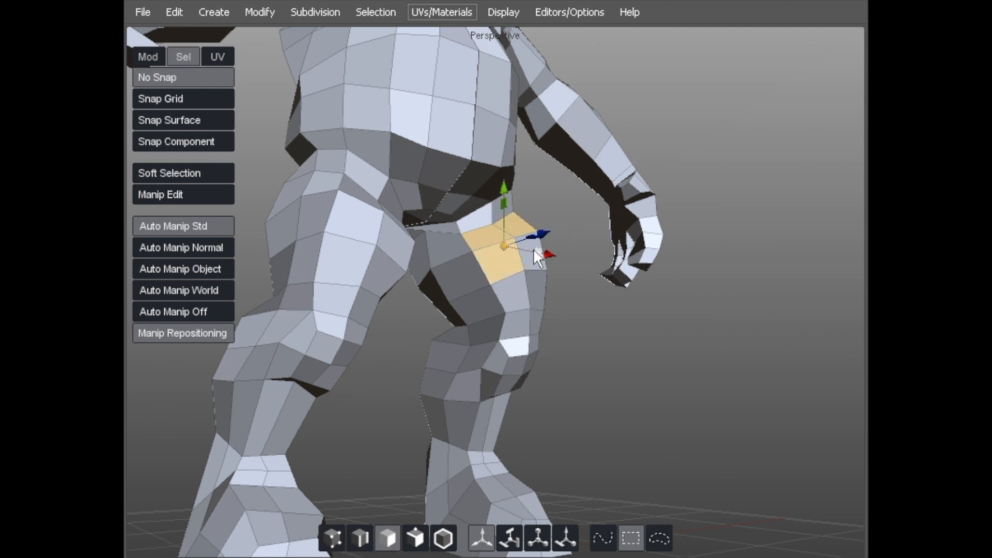
{"action": "left_click", "coordinate": [533, 282], "text": "shift"}
{"action": "left_click", "coordinate": [526, 241], "text": "shift"}
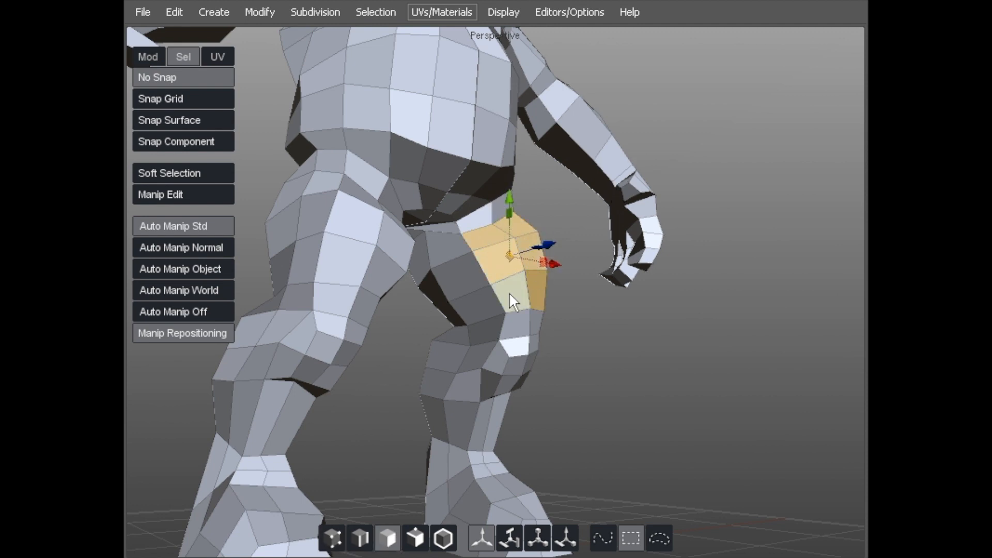
{"action": "left_click", "coordinate": [509, 293], "text": "shift"}
{"action": "left_click", "coordinate": [479, 303], "text": "shift"}
{"action": "left_click", "coordinate": [466, 275], "text": "shift"}
{"action": "left_click", "coordinate": [451, 246], "text": "shift"}
{"action": "middle_click_drag", "start_coordinate": [451, 247], "coordinate": [475, 265]}
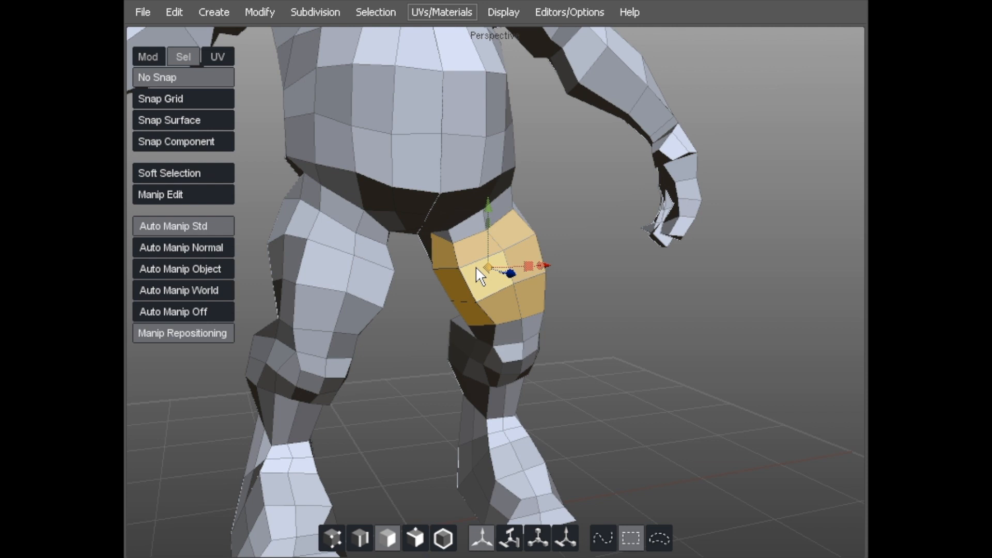
Step: Examine the scroll wheel assignments in the mouse settings, including those for smoothing and undoing, then close the settings
{"action": "left_click", "coordinate": [544, 12]}
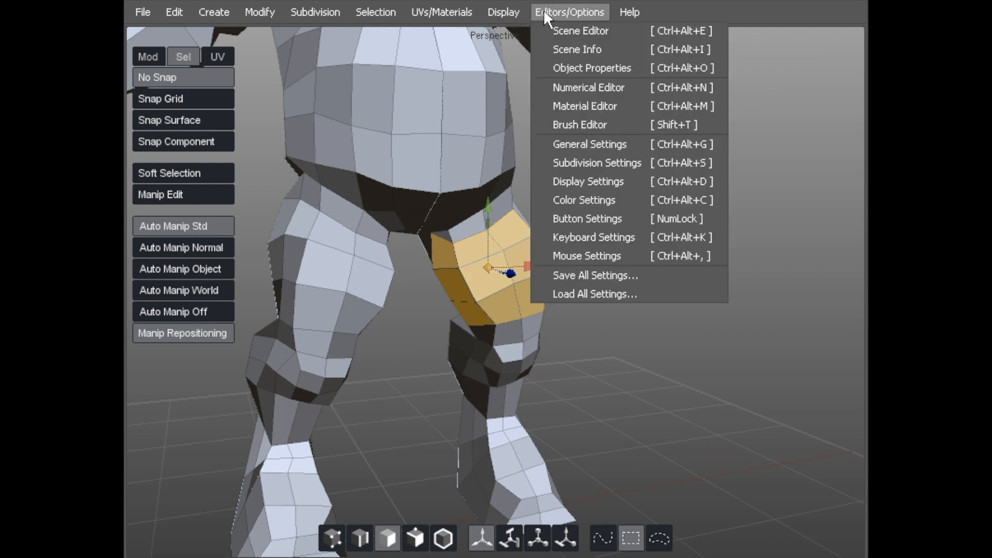
{"action": "left_click", "coordinate": [568, 254]}
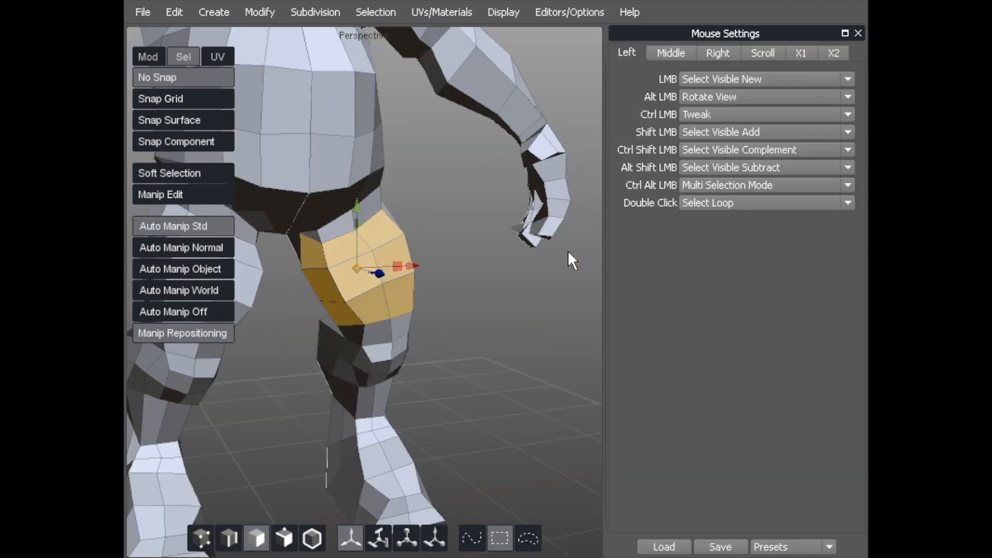
{"action": "left_click", "coordinate": [765, 51]}
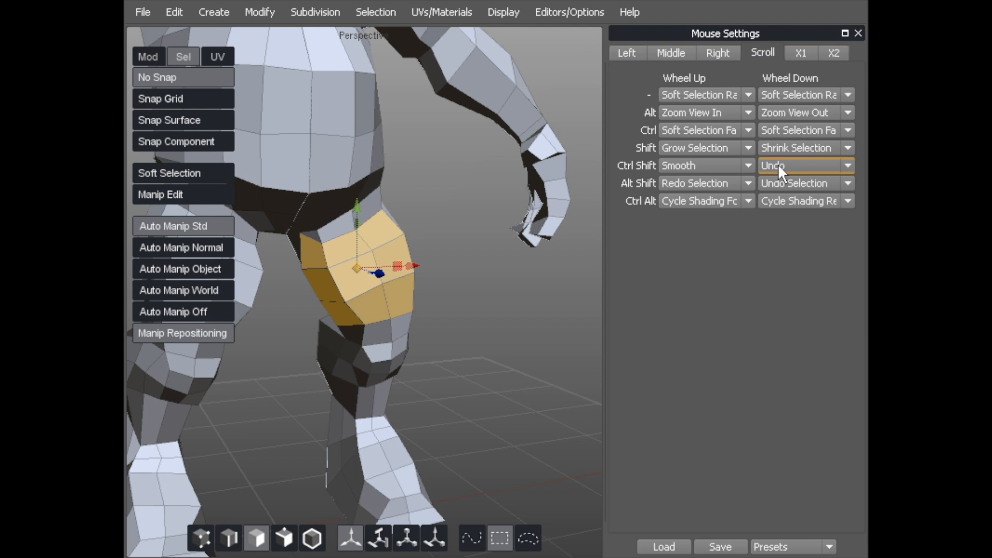
{"action": "left_click", "coordinate": [857, 32]}
Step: Undo the last change to the selected thigh faces
{"action": "middle_click_drag", "start_coordinate": [477, 329], "coordinate": [591, 250]}
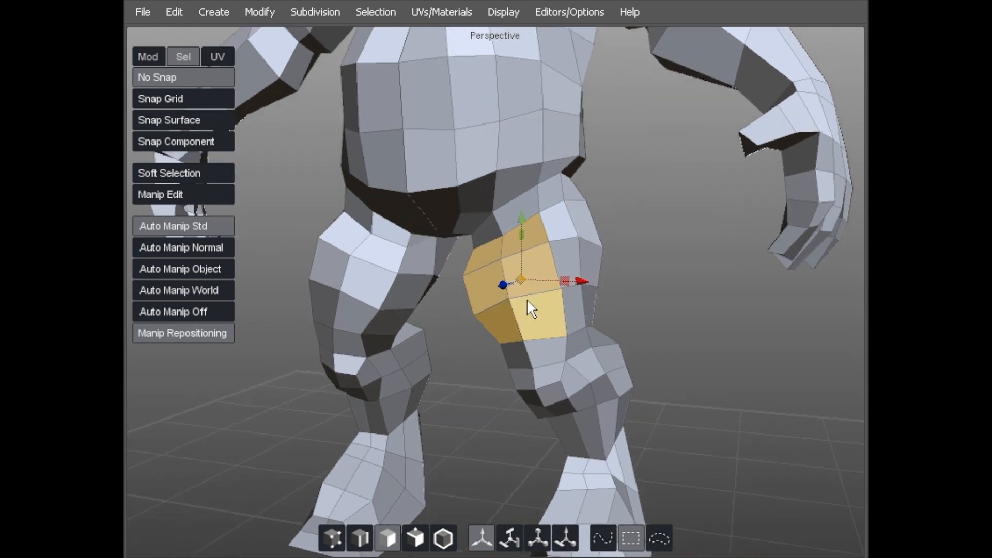
{"action": "key", "text": "ctrl+z"}
{"action": "middle_click_drag", "start_coordinate": [488, 319], "coordinate": [322, 340]}
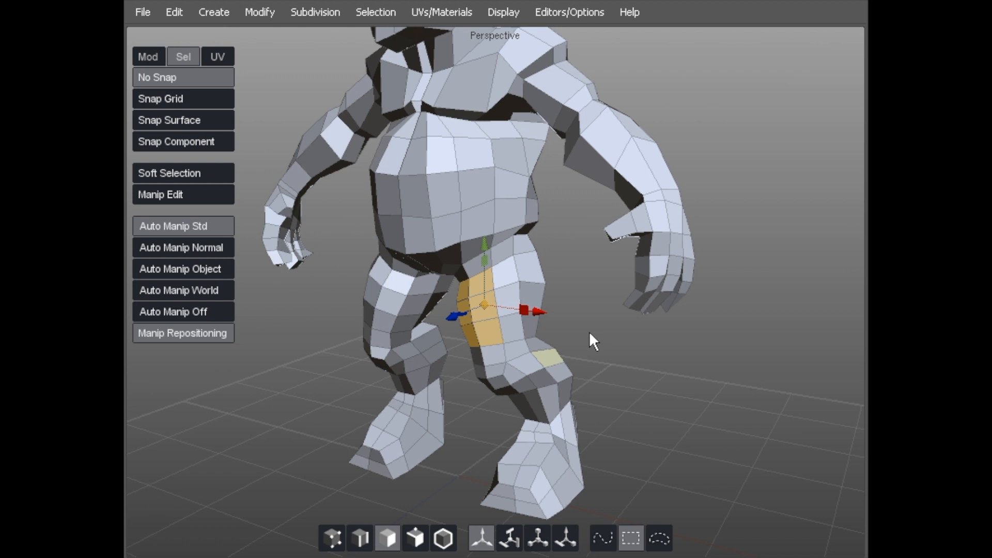
Step: Starting from two calf faces, cut an extra horizontal edge loop around the lower leg between knee and ankle
{"action": "right_click_drag", "start_coordinate": [535, 250], "coordinate": [533, 236], "text": "alt"}
{"action": "left_click_drag", "start_coordinate": [526, 234], "coordinate": [595, 177], "text": "alt"}
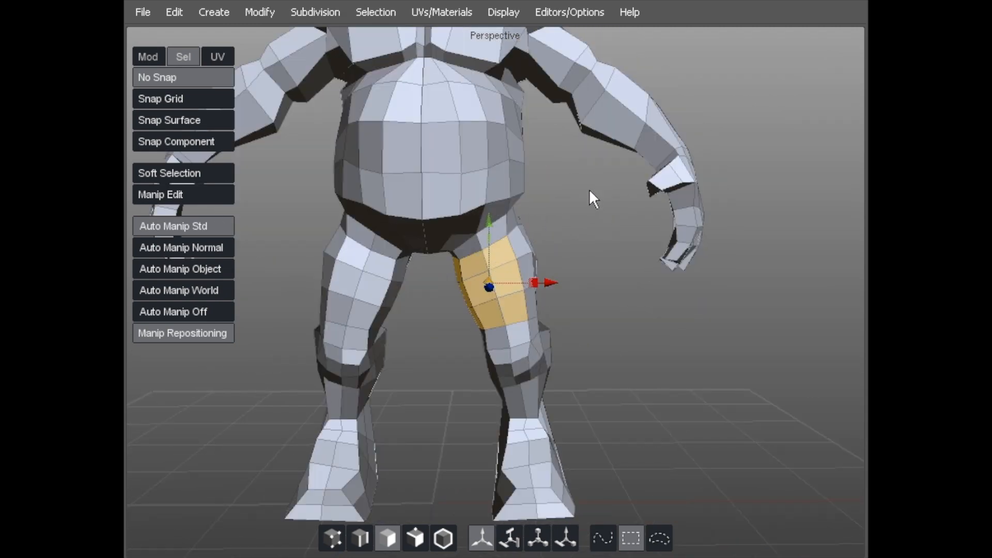
{"action": "middle_click_drag", "start_coordinate": [589, 189], "coordinate": [602, 130], "text": "alt"}
{"action": "mouse_move", "coordinate": [603, 130]}
{"action": "right_mouse_down", "text": "alt"}
{"action": "mouse_move", "coordinate": [589, 125]}
{"action": "mouse_move", "coordinate": [584, 135]}
{"action": "right_mouse_up", "text": "alt"}
{"action": "left_click_drag", "start_coordinate": [562, 244], "coordinate": [507, 246], "text": "alt"}
{"action": "left_click", "coordinate": [548, 285]}
{"action": "left_click", "coordinate": [589, 268], "text": "shift"}
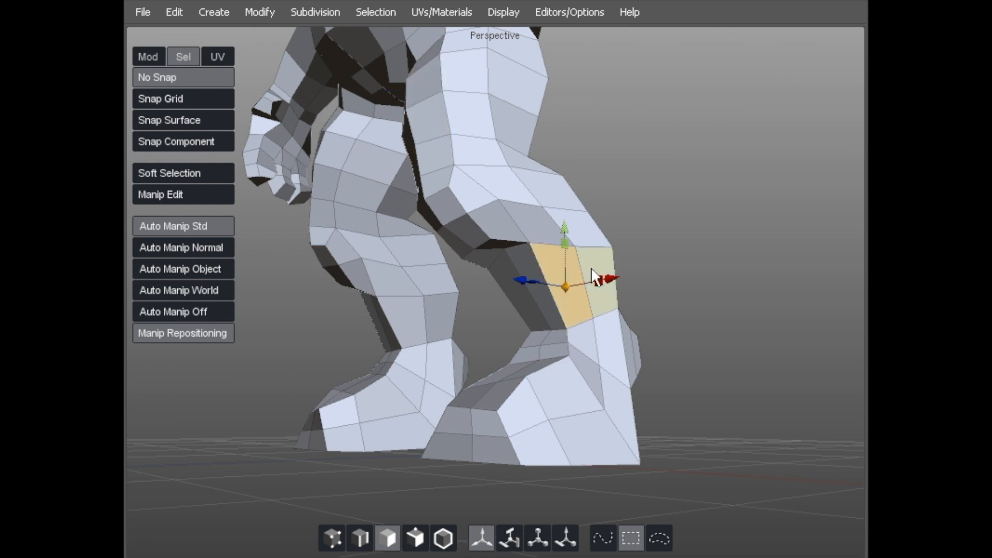
{"action": "key", "text": "alt+e"}
{"action": "key", "text": "shift+x"}
Step: Adjust the vertices of the new edge loop on the side and back of the calf
{"action": "left_click_drag", "start_coordinate": [583, 268], "coordinate": [544, 255], "text": "alt"}
{"action": "key", "text": "a"}
{"action": "left_click_drag", "start_coordinate": [555, 279], "coordinate": [551, 280]}
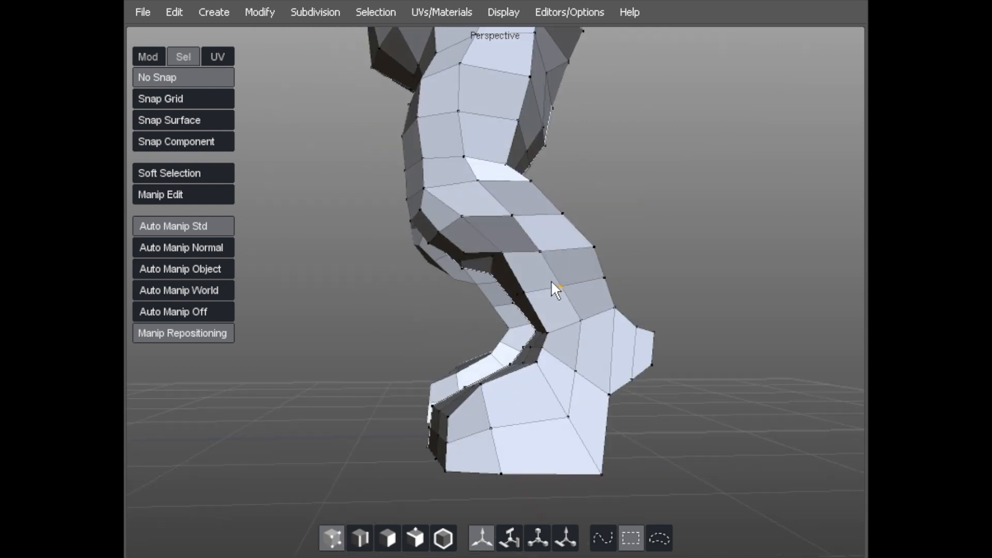
{"action": "left_click_drag", "start_coordinate": [593, 328], "coordinate": [558, 240], "text": "alt"}
{"action": "left_click_drag", "start_coordinate": [575, 282], "coordinate": [547, 296], "text": "alt"}
Step: Select the faces around the lower leg between knee and ankle and smooth them
{"action": "key", "text": "d"}
{"action": "left_click_drag", "start_coordinate": [531, 247], "coordinate": [567, 268]}
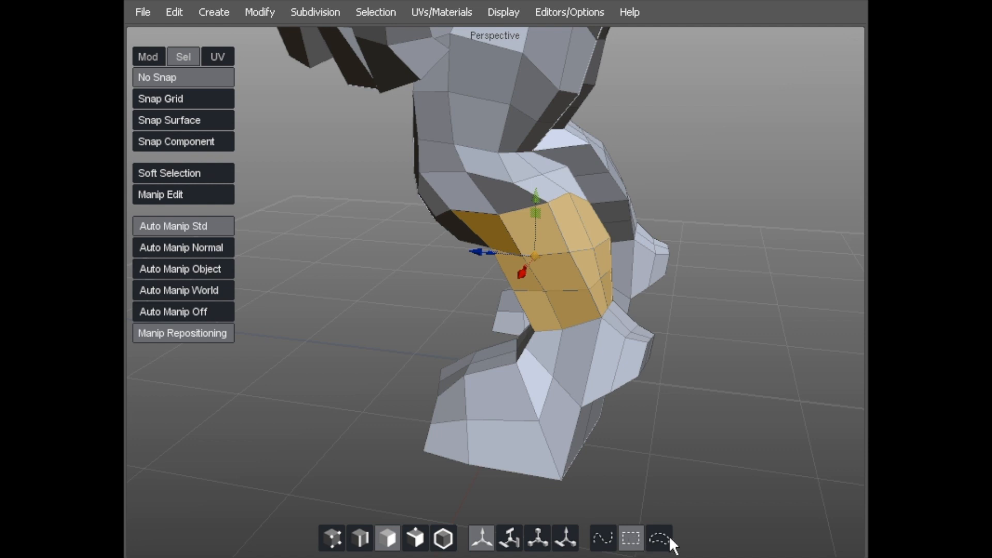
{"action": "mouse_move", "coordinate": [529, 231]}
{"action": "left_mouse_down", "text": "alt"}
{"action": "mouse_move", "coordinate": [515, 231]}
{"action": "mouse_move", "coordinate": [524, 235]}
{"action": "left_mouse_up", "text": "alt"}
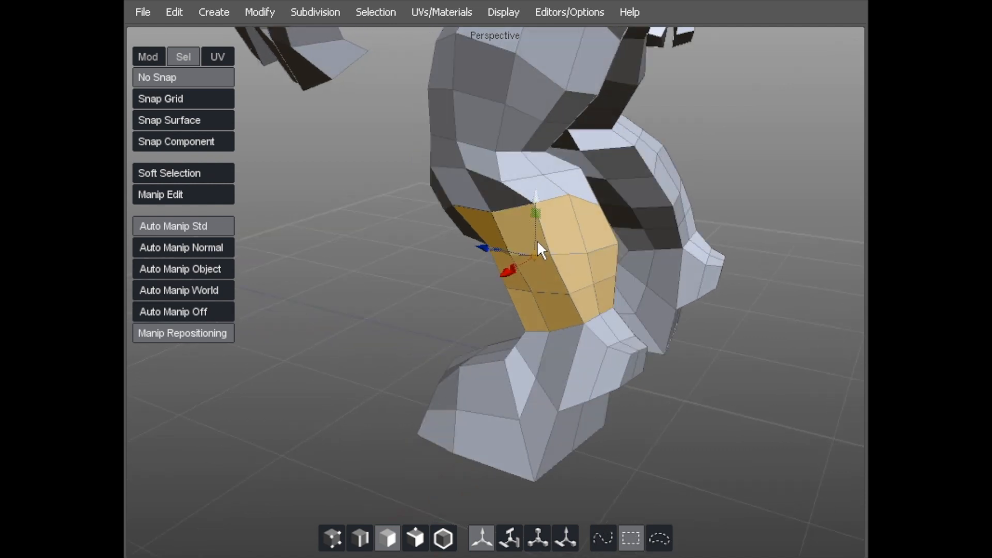
{"action": "left_click", "coordinate": [336, 289]}
{"action": "left_click_drag", "start_coordinate": [500, 220], "coordinate": [599, 308]}
{"action": "mouse_move", "coordinate": [365, 259]}
{"action": "left_mouse_down", "text": "alt"}
{"action": "mouse_move", "coordinate": [634, 209]}
{"action": "mouse_move", "coordinate": [363, 262]}
{"action": "mouse_move", "coordinate": [356, 273]}
{"action": "left_mouse_up", "text": "alt"}
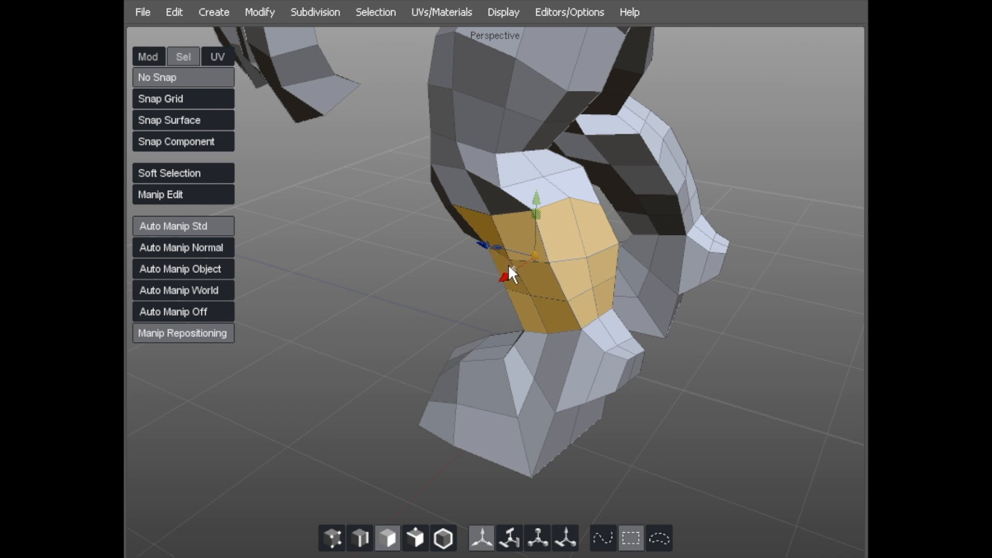
{"action": "key", "text": "shift+s"}
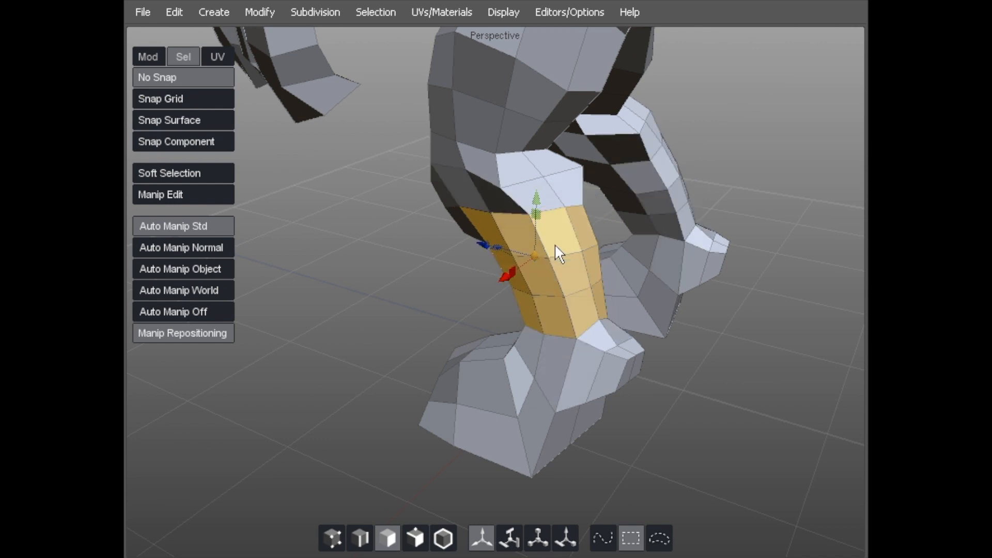
Step: Select the faces around the ankle and upper foot, then clear the selection
{"action": "left_click_drag", "start_coordinate": [425, 281], "coordinate": [368, 316], "text": "alt"}
{"action": "left_click_drag", "start_coordinate": [534, 327], "coordinate": [574, 290]}
{"action": "left_click_drag", "start_coordinate": [463, 272], "coordinate": [596, 337]}
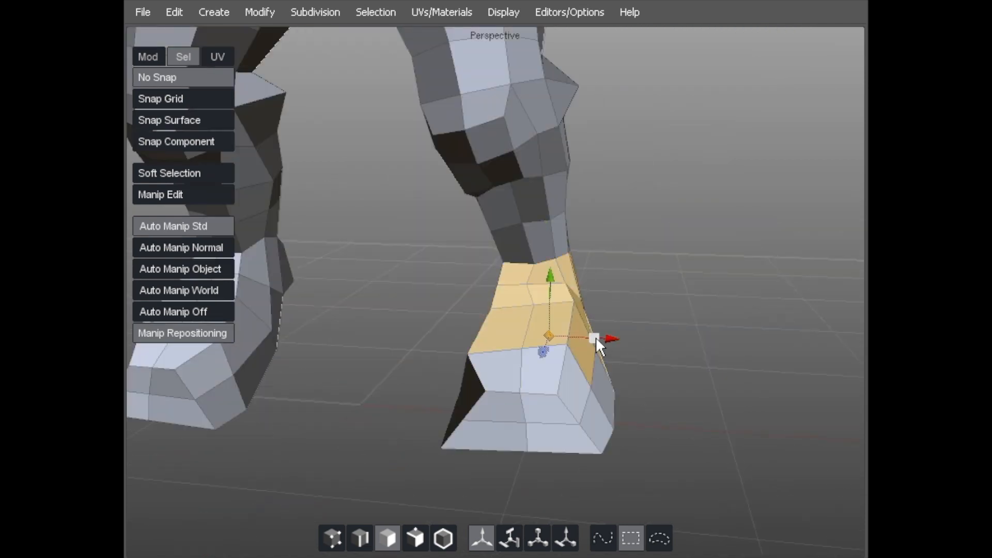
{"action": "left_click", "coordinate": [700, 310]}
Step: Move the vertices on the back of the upper calf upward to shape the calf muscle below the knee
{"action": "left_click_drag", "start_coordinate": [700, 310], "coordinate": [625, 217], "text": "alt"}
{"action": "left_click_drag", "start_coordinate": [516, 164], "coordinate": [578, 214]}
{"action": "left_click", "coordinate": [651, 227]}
{"action": "left_click_drag", "start_coordinate": [723, 242], "coordinate": [555, 230], "text": "alt"}
{"action": "left_click_drag", "start_coordinate": [676, 246], "coordinate": [506, 203], "text": "alt"}
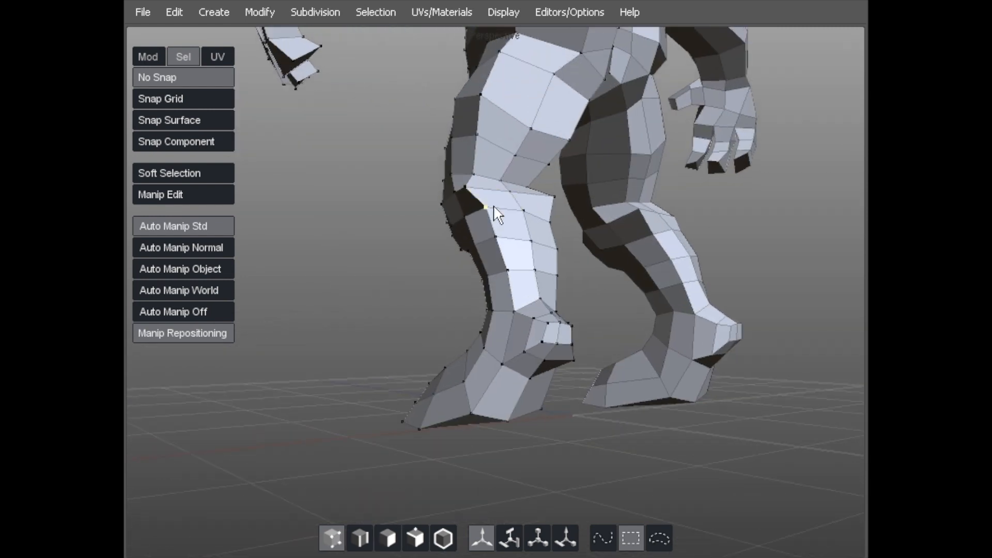
{"action": "scroll", "coordinate": [469, 176], "scroll_direction": "up", "scroll_amount": 5}
{"action": "left_click_drag", "start_coordinate": [494, 185], "coordinate": [548, 259]}
{"action": "left_click_drag", "start_coordinate": [426, 168], "coordinate": [498, 231]}
{"action": "left_click_drag", "start_coordinate": [427, 243], "coordinate": [423, 205], "text": "alt"}
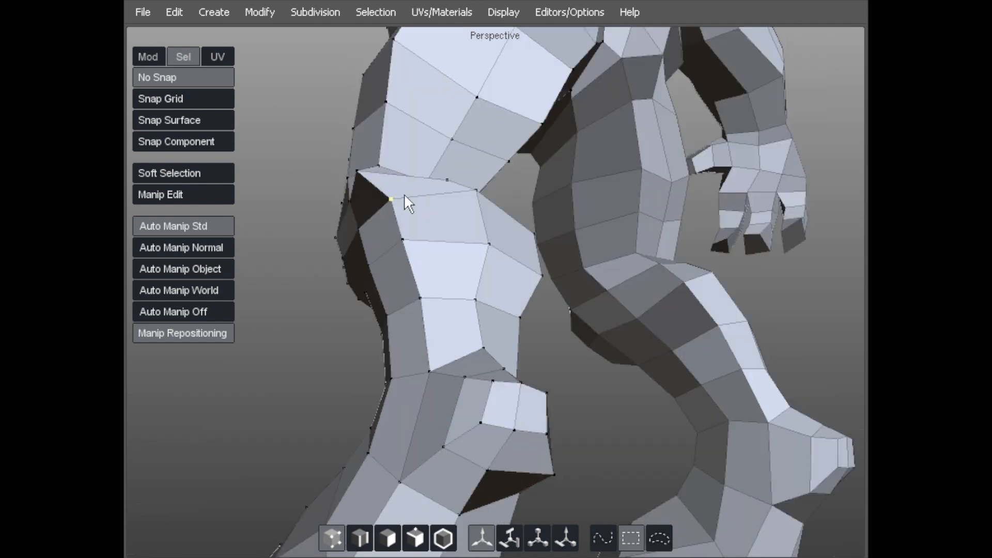
{"action": "left_click_drag", "start_coordinate": [365, 183], "coordinate": [493, 292]}
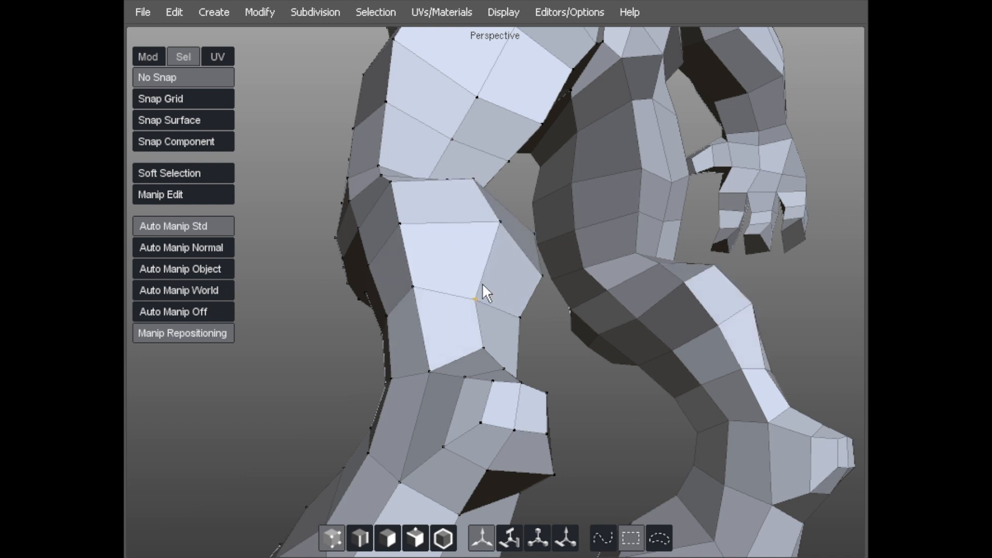
Step: Pull the outer vertices of the upper calf outward and up to widen the muscle behind the knee
{"action": "mouse_move", "coordinate": [539, 263]}
{"action": "left_mouse_down", "text": "alt"}
{"action": "mouse_move", "coordinate": [516, 273]}
{"action": "mouse_move", "coordinate": [547, 249]}
{"action": "left_mouse_up", "text": "alt"}
{"action": "left_click_drag", "start_coordinate": [599, 190], "coordinate": [601, 182]}
{"action": "left_click_drag", "start_coordinate": [568, 131], "coordinate": [549, 110]}
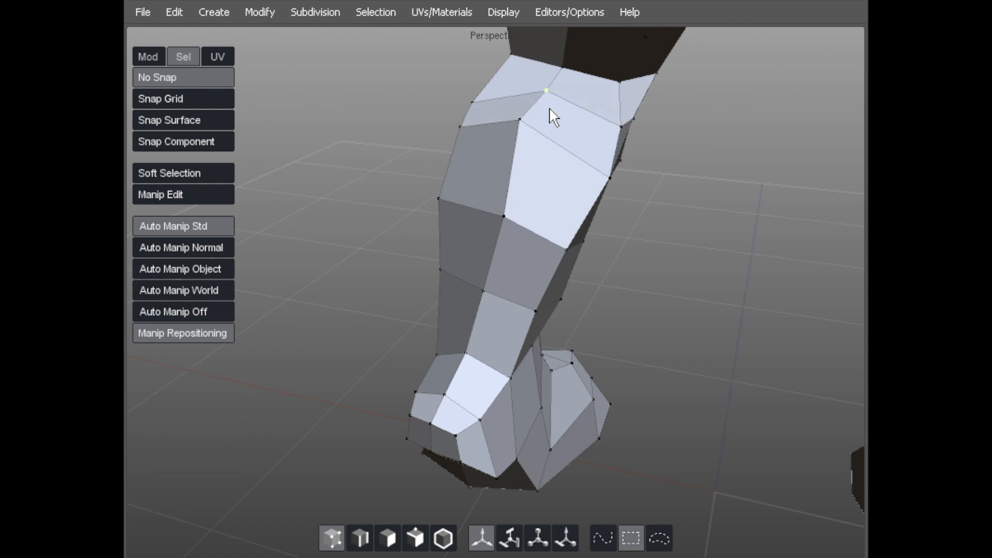
{"action": "left_click_drag", "start_coordinate": [460, 126], "coordinate": [445, 126]}
{"action": "left_click_drag", "start_coordinate": [481, 93], "coordinate": [487, 78]}
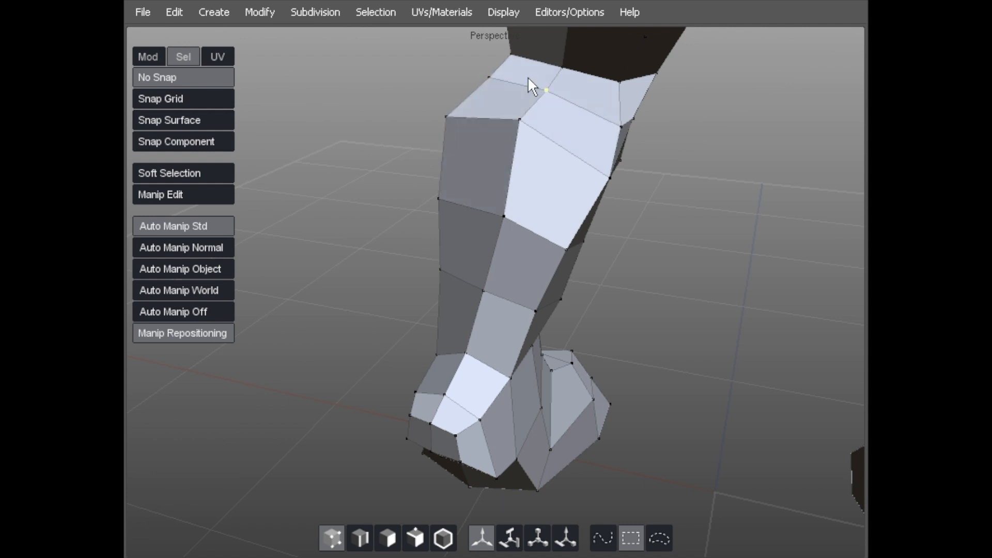
Step: Refine the vertices on the back and inner side of the calf where it meets the knee
{"action": "middle_click_drag", "start_coordinate": [612, 107], "coordinate": [514, 217]}
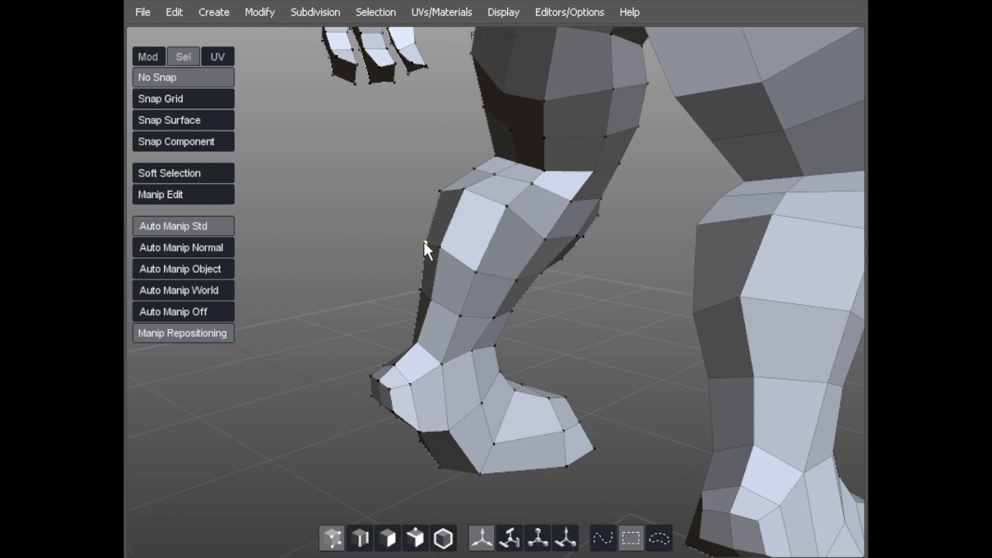
{"action": "left_click", "coordinate": [440, 246]}
{"action": "middle_click_drag", "start_coordinate": [461, 281], "coordinate": [512, 253]}
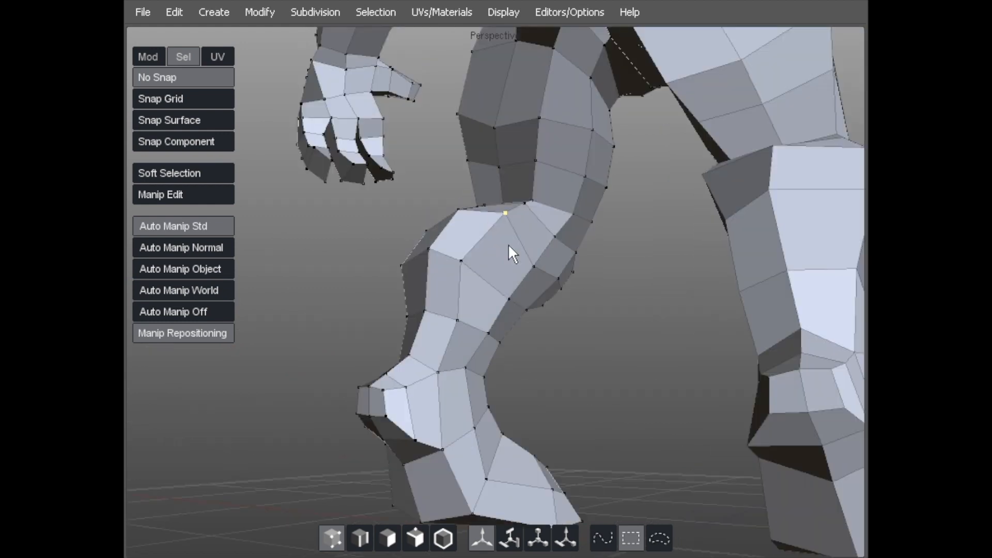
{"action": "middle_click_drag", "start_coordinate": [482, 292], "coordinate": [506, 231]}
{"action": "left_click_drag", "start_coordinate": [506, 230], "coordinate": [543, 246]}
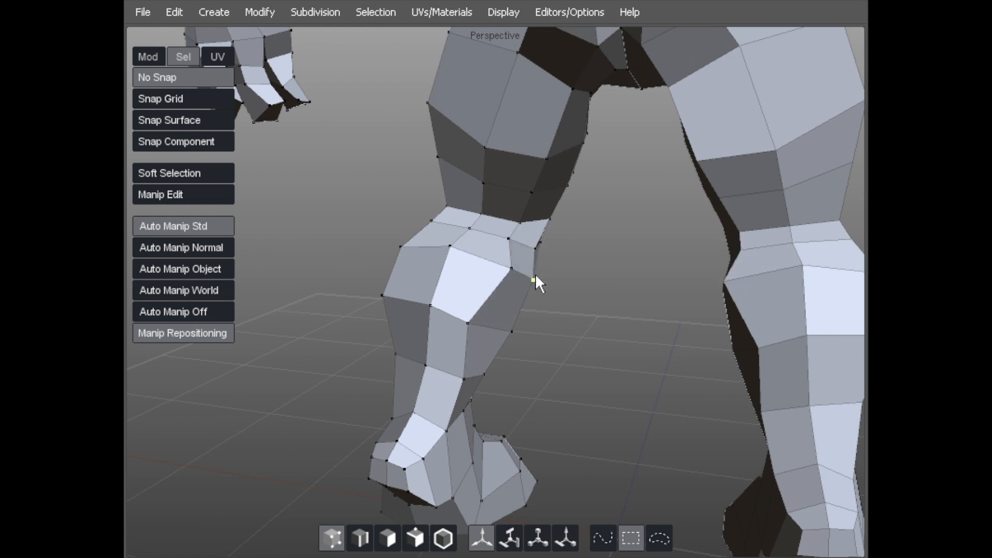
{"action": "middle_click_drag", "start_coordinate": [472, 281], "coordinate": [596, 287]}
{"action": "left_click_drag", "start_coordinate": [457, 239], "coordinate": [451, 238]}
{"action": "middle_click_drag", "start_coordinate": [410, 260], "coordinate": [531, 245]}
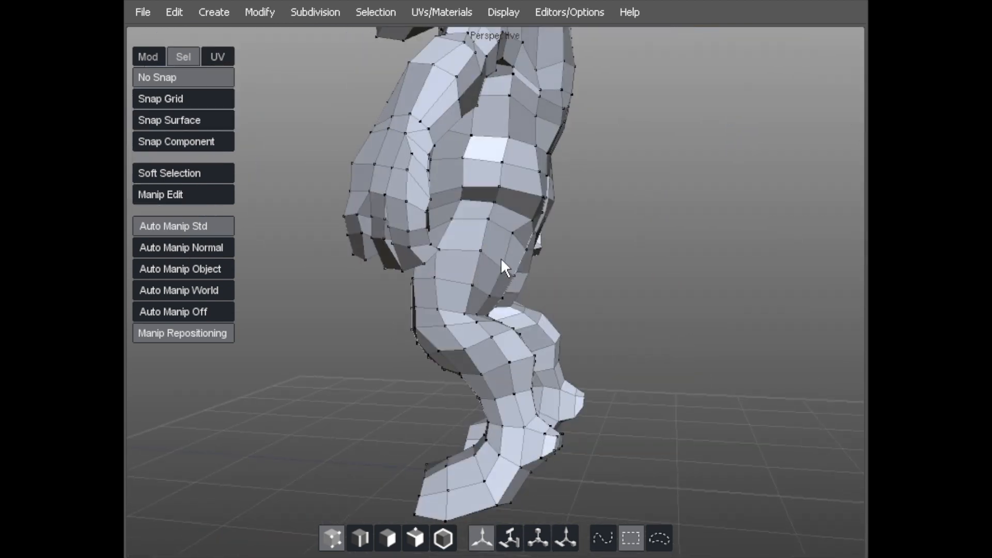
Step: Move the middle vertices on the back of the calf to refine the muscle between the knee and ankle
{"action": "left_click", "coordinate": [480, 220]}
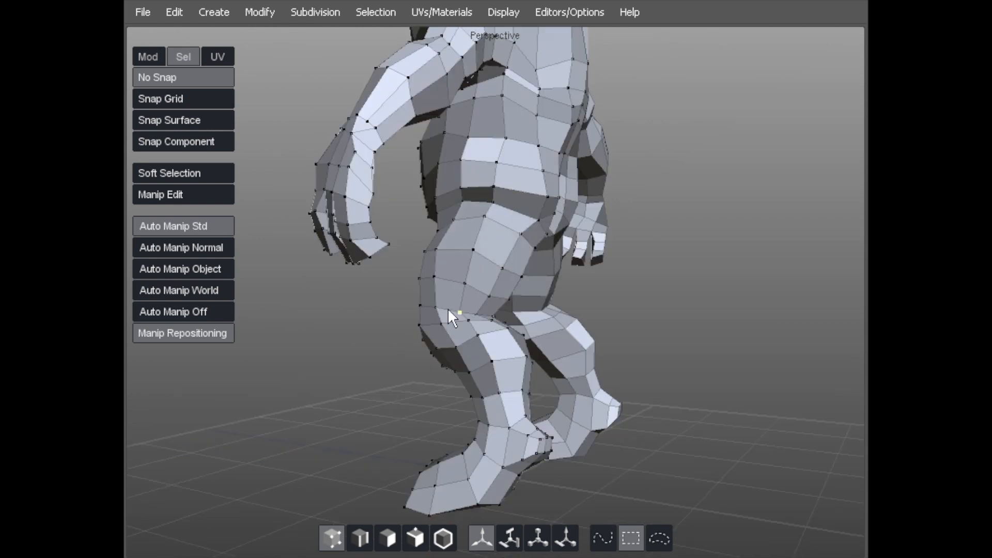
{"action": "middle_click_drag", "start_coordinate": [484, 221], "coordinate": [483, 158]}
{"action": "left_click", "coordinate": [473, 273]}
{"action": "middle_click_drag", "start_coordinate": [454, 274], "coordinate": [492, 265]}
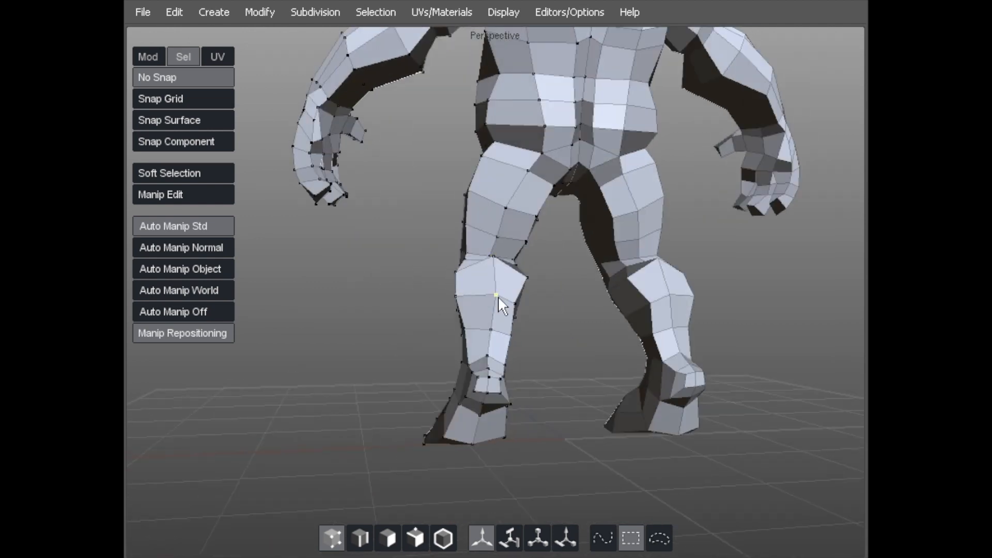
{"action": "left_click_drag", "start_coordinate": [508, 320], "coordinate": [529, 304]}
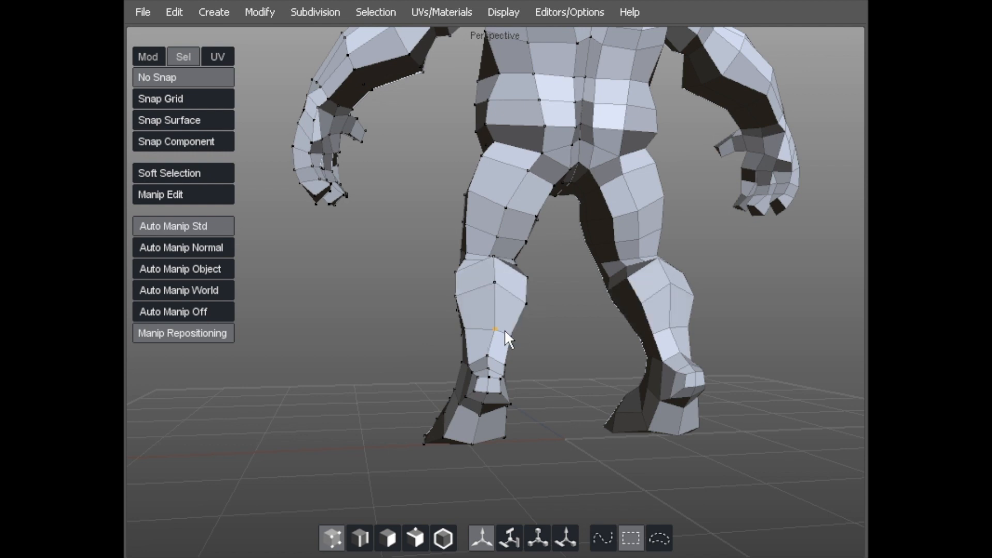
{"action": "middle_click_drag", "start_coordinate": [443, 343], "coordinate": [495, 310]}
{"action": "left_click", "coordinate": [501, 307]}
Step: Reposition the vertices around the toe end to start rounding the front of the foot
{"action": "middle_click_drag", "start_coordinate": [506, 344], "coordinate": [333, 258]}
{"action": "left_click_drag", "start_coordinate": [333, 260], "coordinate": [300, 275]}
{"action": "left_click_drag", "start_coordinate": [374, 288], "coordinate": [370, 293]}
{"action": "middle_click_drag", "start_coordinate": [278, 262], "coordinate": [354, 345]}
{"action": "left_click_drag", "start_coordinate": [404, 311], "coordinate": [376, 307]}
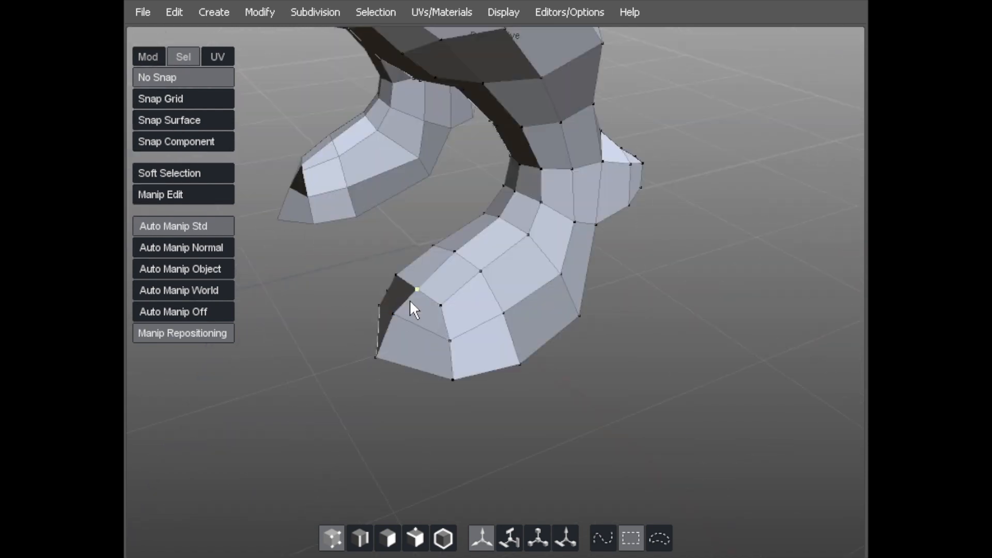
Step: Adjust the vertices along the top of the foot and pull its side vertices outward to broaden the front
{"action": "mouse_move", "coordinate": [405, 279]}
{"action": "middle_mouse_down"}
{"action": "mouse_move", "coordinate": [377, 303]}
{"action": "mouse_move", "coordinate": [392, 274]}
{"action": "middle_mouse_up"}
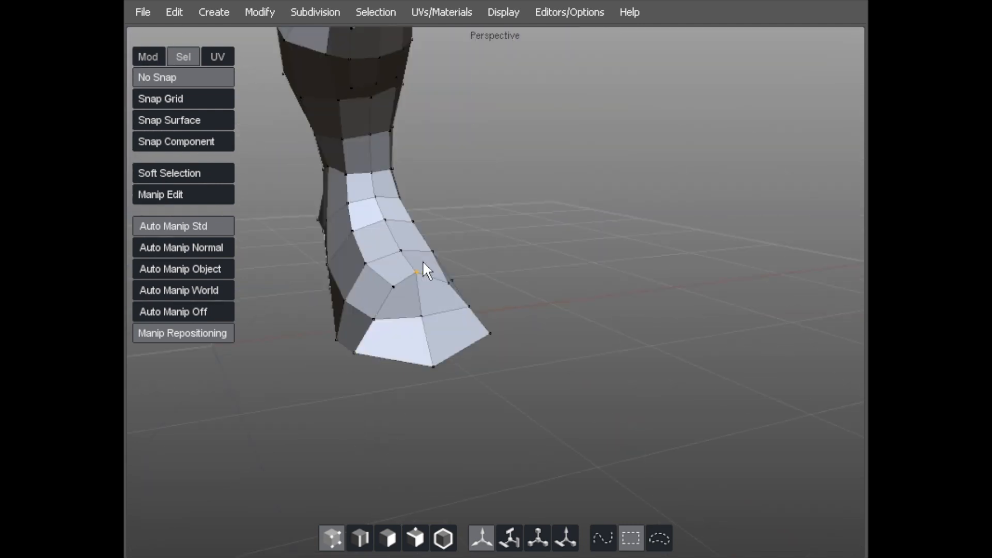
{"action": "middle_click_drag", "start_coordinate": [439, 310], "coordinate": [458, 377]}
{"action": "left_click_drag", "start_coordinate": [479, 352], "coordinate": [448, 352]}
{"action": "left_click_drag", "start_coordinate": [462, 282], "coordinate": [469, 294]}
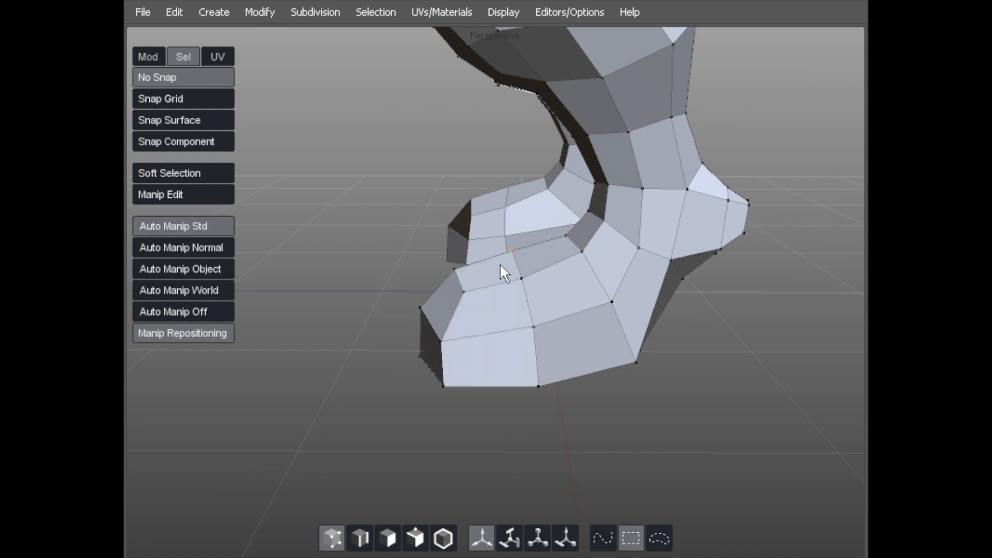
{"action": "middle_click_drag", "start_coordinate": [531, 324], "coordinate": [395, 344]}
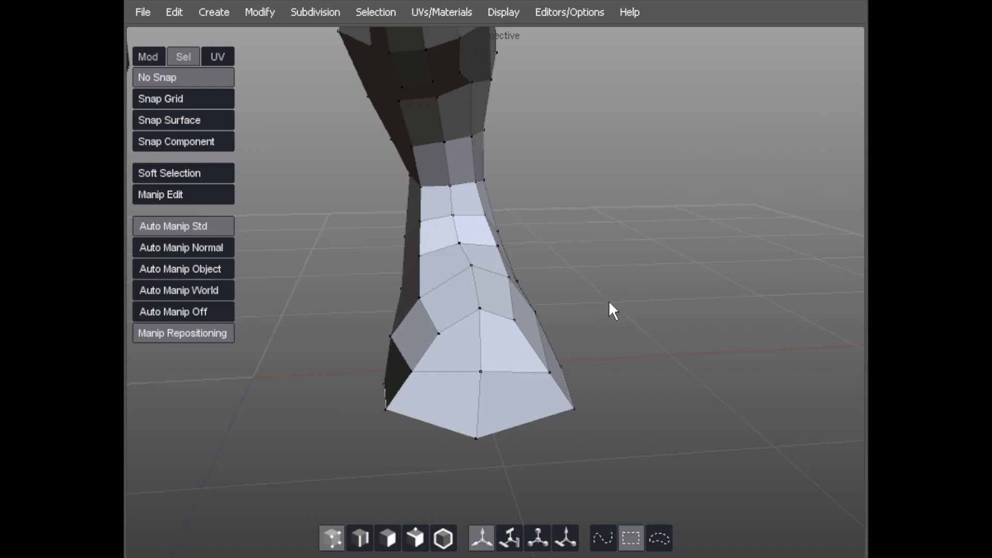
{"action": "mouse_move", "coordinate": [463, 217]}
{"action": "middle_mouse_down"}
{"action": "mouse_move", "coordinate": [509, 256]}
{"action": "mouse_move", "coordinate": [454, 226]}
{"action": "middle_mouse_up"}
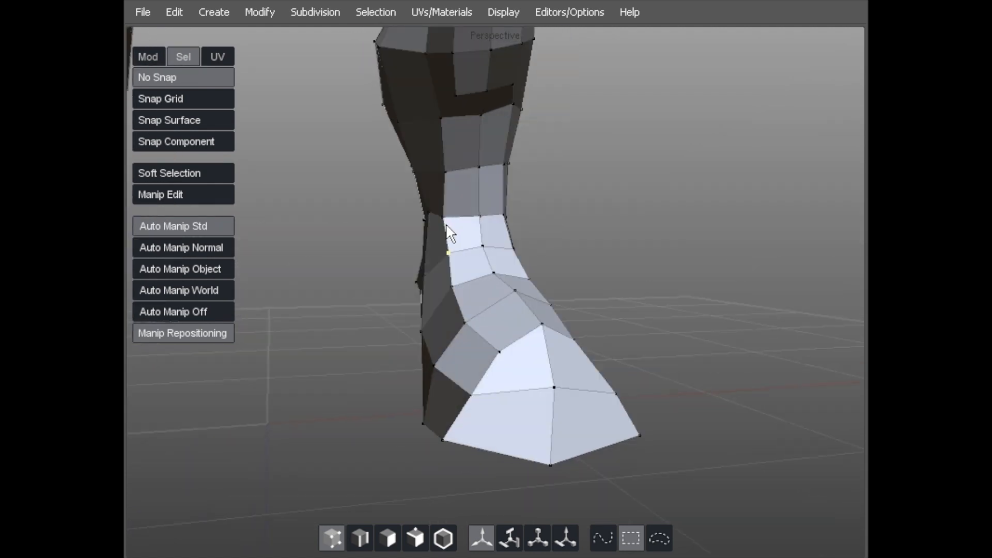
{"action": "left_click_drag", "start_coordinate": [463, 304], "coordinate": [465, 329]}
{"action": "middle_click_drag", "start_coordinate": [501, 352], "coordinate": [507, 304]}
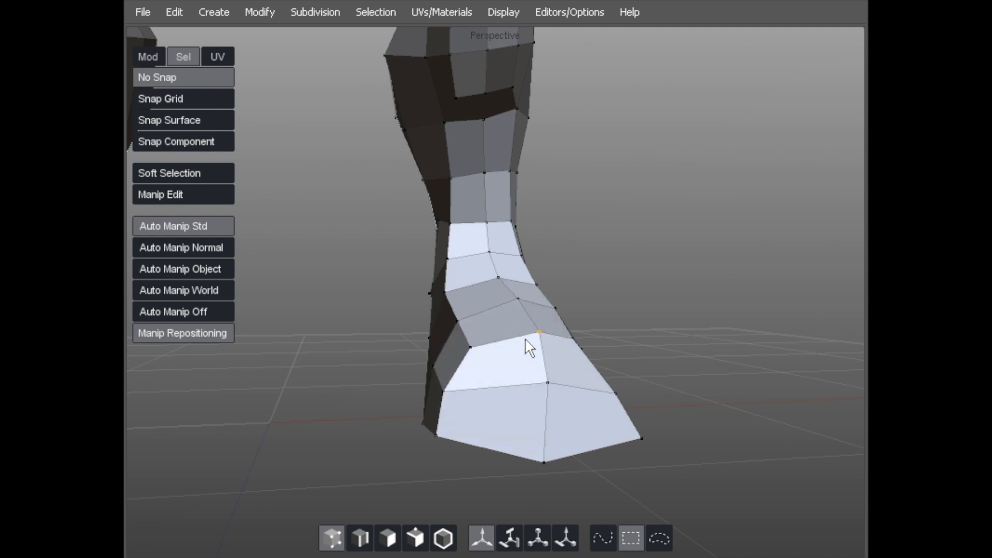
Step: Nudge the upper, middle and lower corner vertices at the toe tip to even out its outline
{"action": "middle_click_drag", "start_coordinate": [546, 379], "coordinate": [596, 375]}
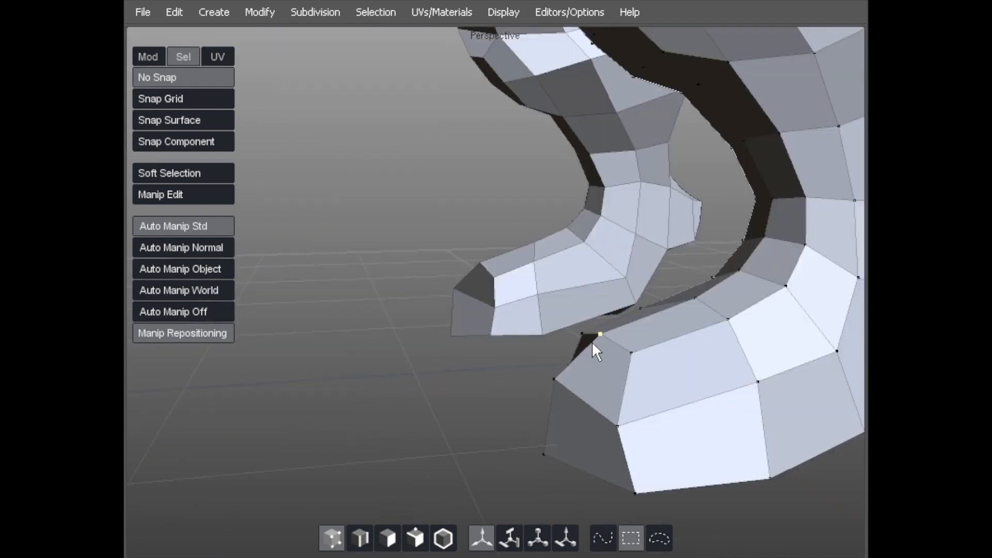
{"action": "left_click_drag", "start_coordinate": [629, 347], "coordinate": [629, 349]}
{"action": "left_click_drag", "start_coordinate": [618, 427], "coordinate": [626, 420]}
{"action": "left_click_drag", "start_coordinate": [634, 491], "coordinate": [624, 480]}
{"action": "left_click_drag", "start_coordinate": [561, 384], "coordinate": [571, 385]}
Step: Select the loop of faces running across the front of the foot and split it with a new edge loop
{"action": "middle_click_drag", "start_coordinate": [636, 381], "coordinate": [614, 363]}
{"action": "key", "text": "3"}
{"action": "left_click", "coordinate": [615, 364]}
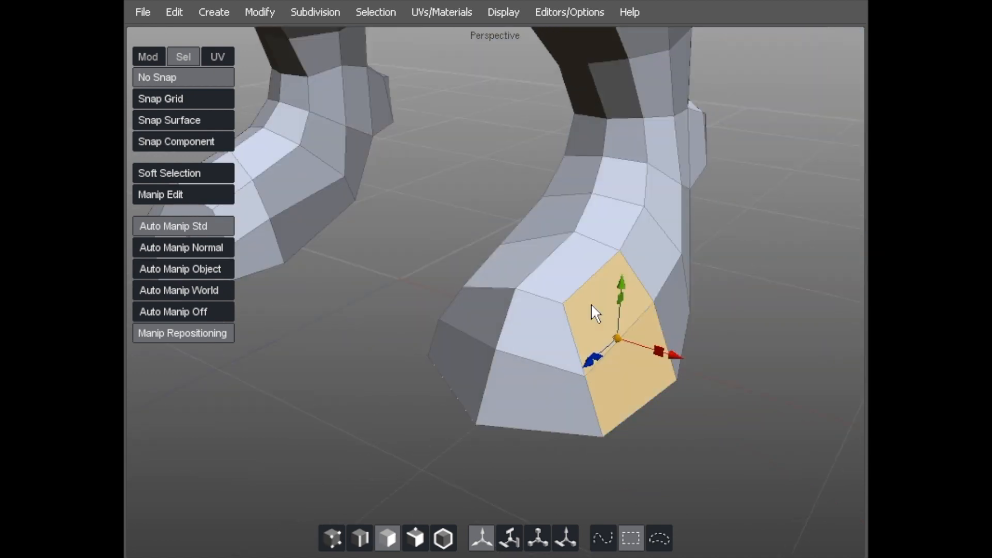
{"action": "key", "text": "alt+e"}
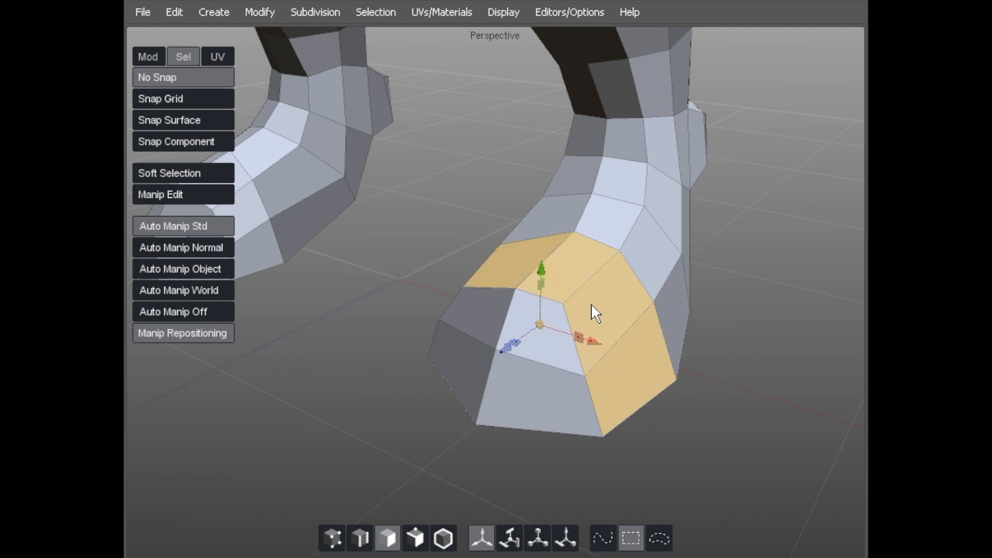
{"action": "key", "text": "ctrl+l"}
Step: Adjust the vertices along the toe and the new edge loop to smooth the front of the foot
{"action": "key", "text": "1"}
{"action": "middle_click_drag", "start_coordinate": [514, 359], "coordinate": [458, 354]}
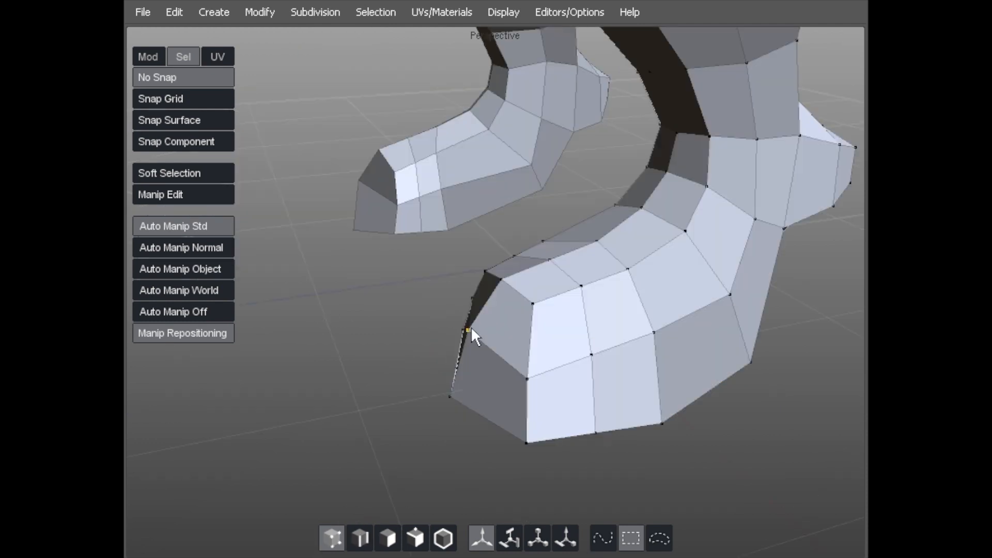
{"action": "left_click", "coordinate": [532, 304]}
{"action": "middle_click_drag", "start_coordinate": [527, 314], "coordinate": [546, 325]}
{"action": "left_click_drag", "start_coordinate": [707, 345], "coordinate": [707, 350]}
{"action": "middle_click_drag", "start_coordinate": [707, 349], "coordinate": [465, 306]}
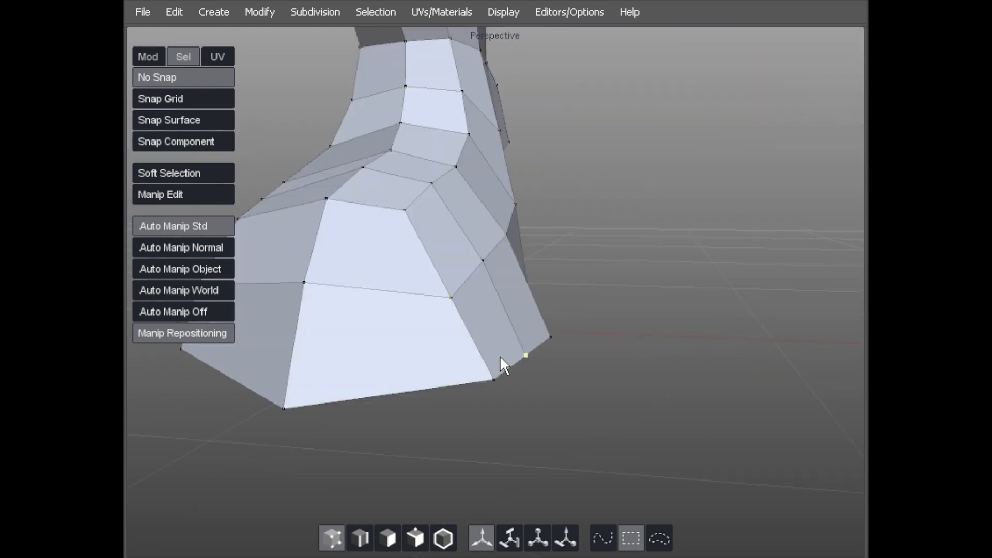
{"action": "middle_click_drag", "start_coordinate": [499, 356], "coordinate": [383, 288]}
{"action": "middle_click_drag", "start_coordinate": [551, 267], "coordinate": [354, 285]}
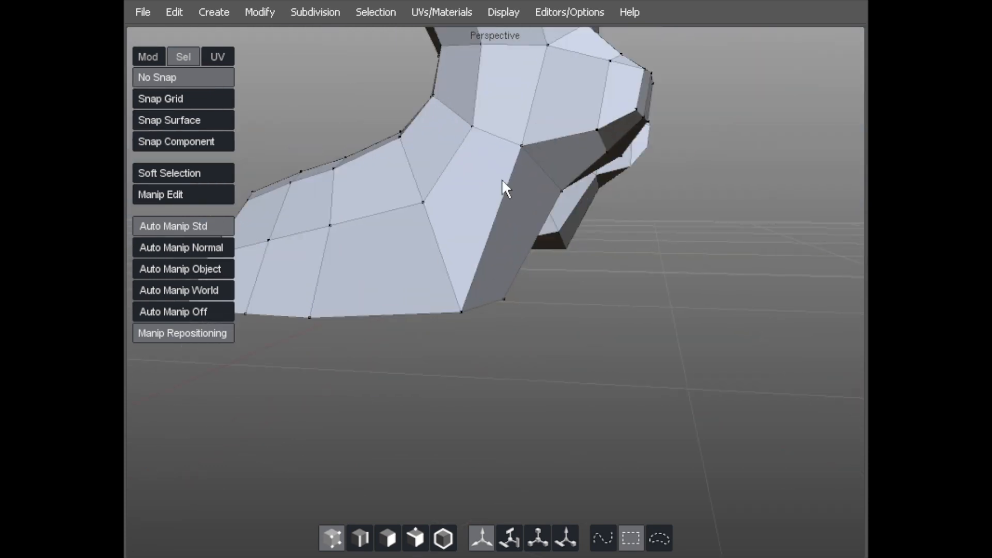
Step: Lower the middle vertices on the outer side of the foot and shift them toward the heel
{"action": "middle_click_drag", "start_coordinate": [502, 181], "coordinate": [380, 147]}
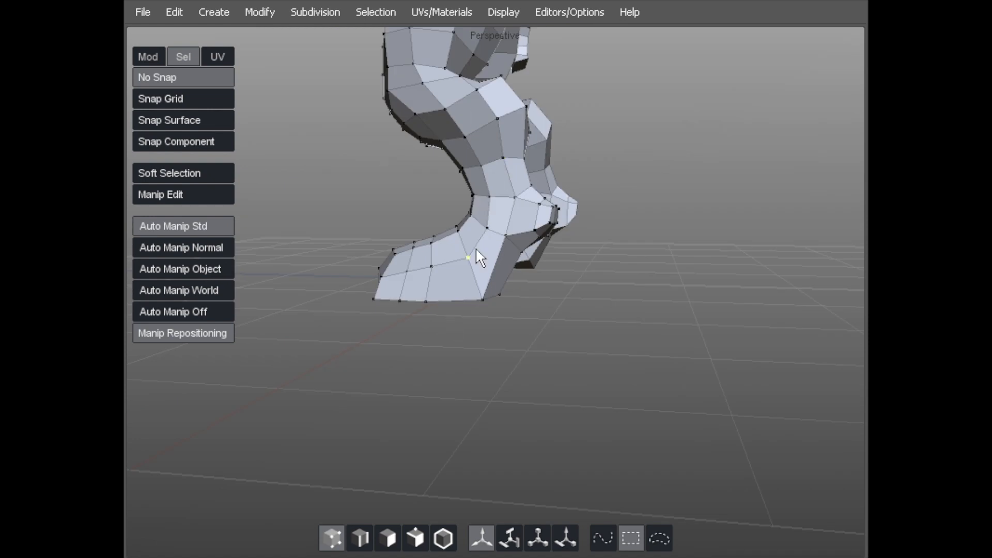
{"action": "scroll", "coordinate": [473, 250], "scroll_direction": "up", "scroll_amount": 3}
{"action": "scroll", "coordinate": [450, 297], "scroll_direction": "up", "scroll_amount": 2}
{"action": "middle_click_drag", "start_coordinate": [452, 300], "coordinate": [330, 291]}
{"action": "mouse_move", "coordinate": [511, 290]}
{"action": "middle_mouse_down"}
{"action": "mouse_move", "coordinate": [443, 295]}
{"action": "mouse_move", "coordinate": [516, 283]}
{"action": "middle_mouse_up"}
{"action": "middle_click_drag", "start_coordinate": [398, 325], "coordinate": [491, 243]}
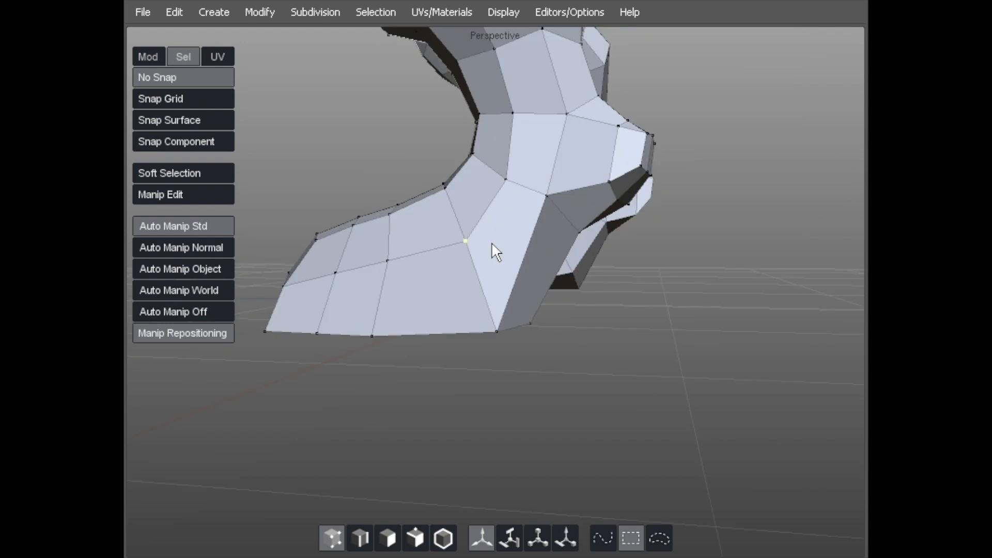
{"action": "scroll", "coordinate": [358, 288], "scroll_direction": "up", "scroll_amount": 2}
{"action": "middle_click_drag", "start_coordinate": [364, 296], "coordinate": [439, 314]}
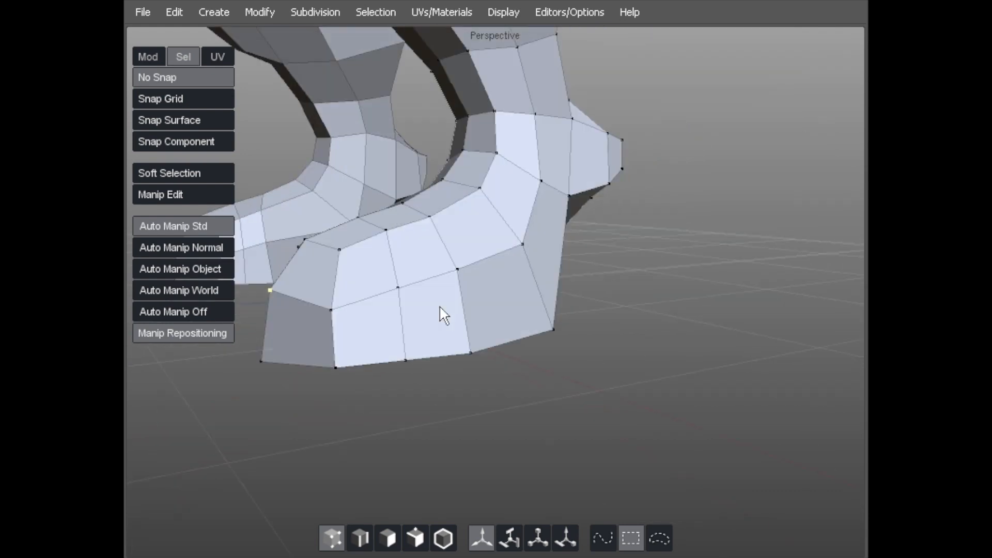
{"action": "left_click_drag", "start_coordinate": [463, 278], "coordinate": [478, 291]}
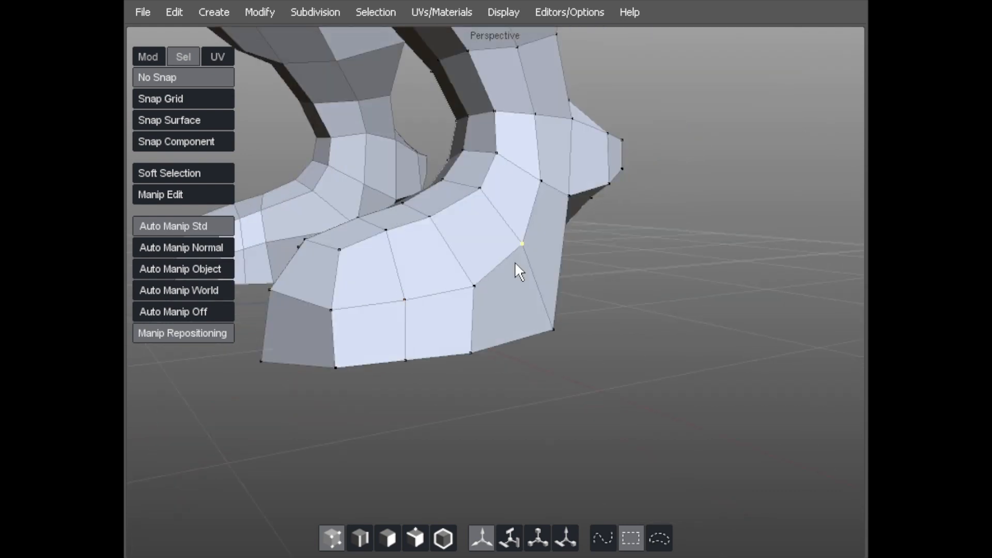
Step: Select the lowest band of faces around the foot and cut a horizontal edge loop through it near the sole
{"action": "key", "text": "d"}
{"action": "middle_click_drag", "start_coordinate": [291, 323], "coordinate": [370, 335]}
{"action": "left_click", "coordinate": [387, 347]}
{"action": "left_click", "coordinate": [417, 325], "text": "shift"}
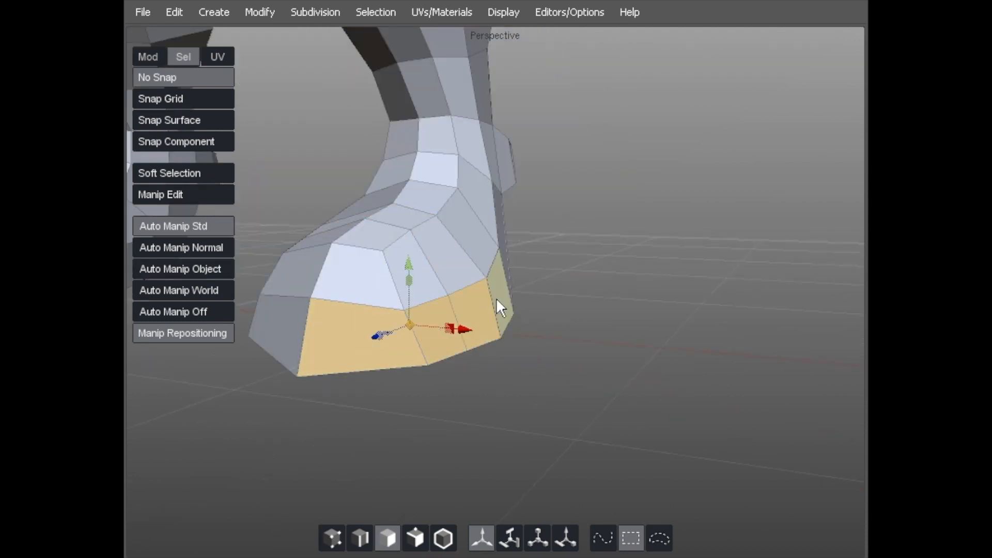
{"action": "middle_click_drag", "start_coordinate": [299, 300], "coordinate": [406, 329]}
{"action": "left_click", "coordinate": [408, 333], "text": "shift"}
{"action": "left_click", "coordinate": [306, 334], "text": "shift"}
{"action": "middle_click_drag", "start_coordinate": [274, 331], "coordinate": [645, 323]}
{"action": "left_click", "coordinate": [642, 315], "text": "shift"}
{"action": "middle_click_drag", "start_coordinate": [501, 249], "coordinate": [394, 289]}
{"action": "key", "text": "shift+x"}
{"action": "right_click_drag", "start_coordinate": [394, 289], "coordinate": [426, 290]}
{"action": "key", "text": "Escape"}
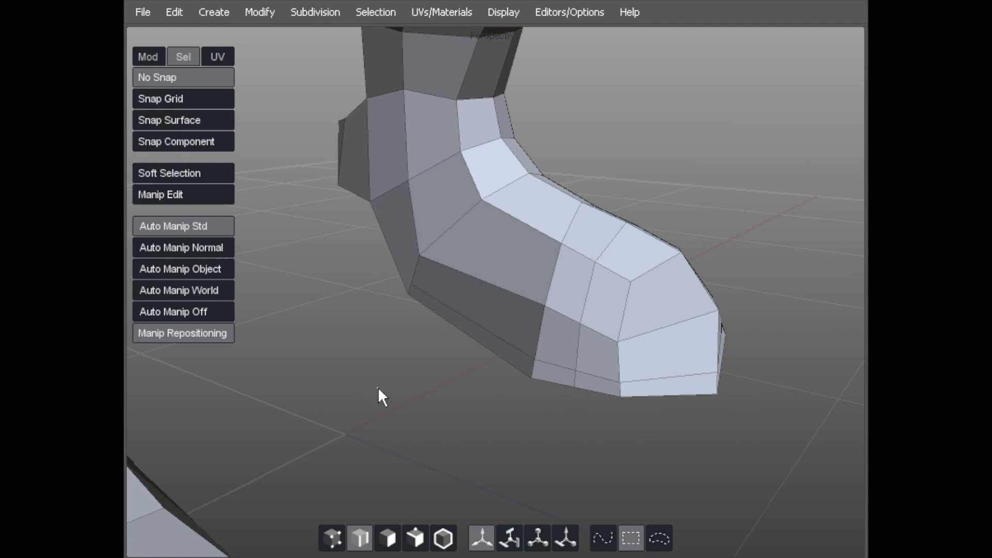
Step: Reposition the vertices of the lower edge loop at the toe and pull the heel's side vertex toward the toes
{"action": "key", "text": "a"}
{"action": "middle_click_drag", "start_coordinate": [486, 384], "coordinate": [611, 380]}
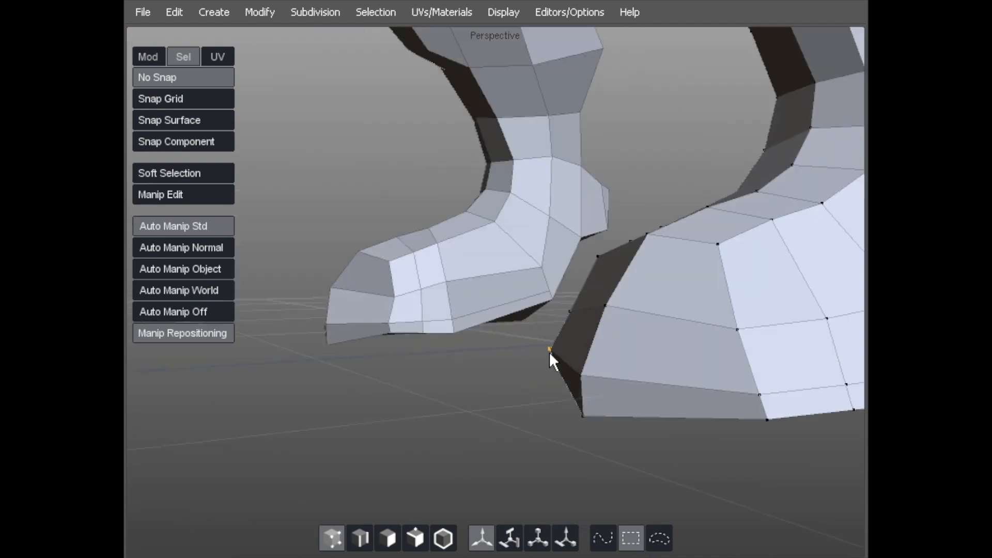
{"action": "middle_click_drag", "start_coordinate": [543, 375], "coordinate": [420, 365]}
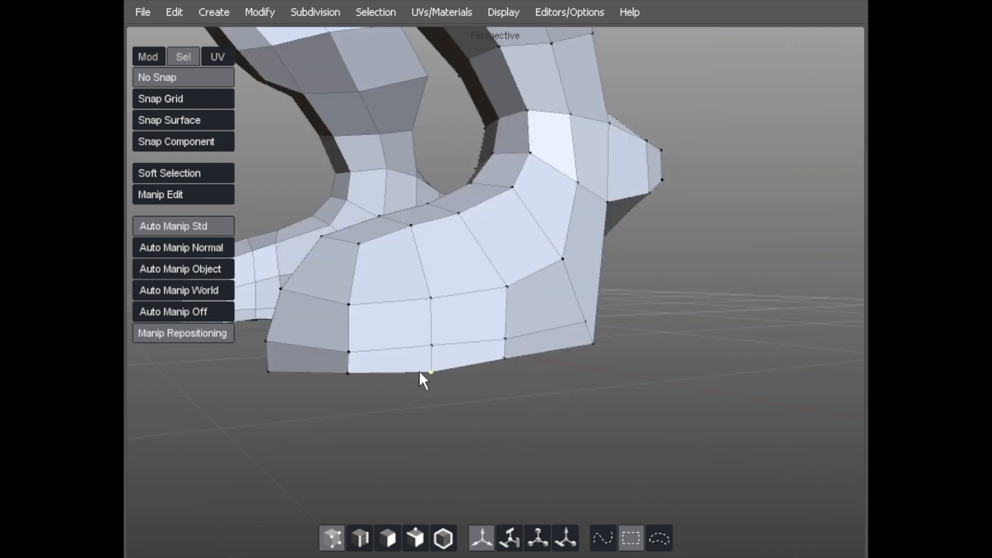
{"action": "scroll", "coordinate": [523, 315], "scroll_direction": "down", "scroll_amount": 3}
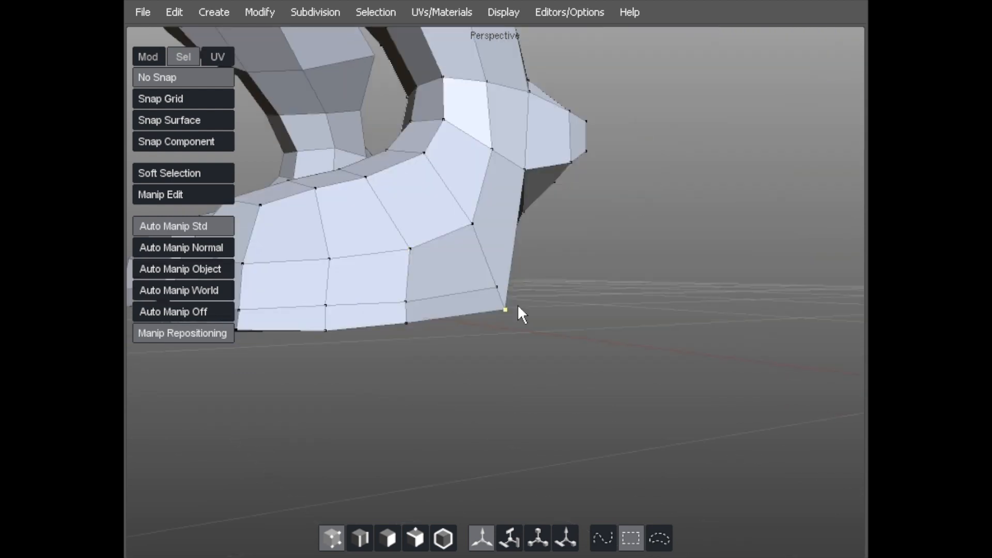
{"action": "middle_click_drag", "start_coordinate": [513, 309], "coordinate": [554, 269]}
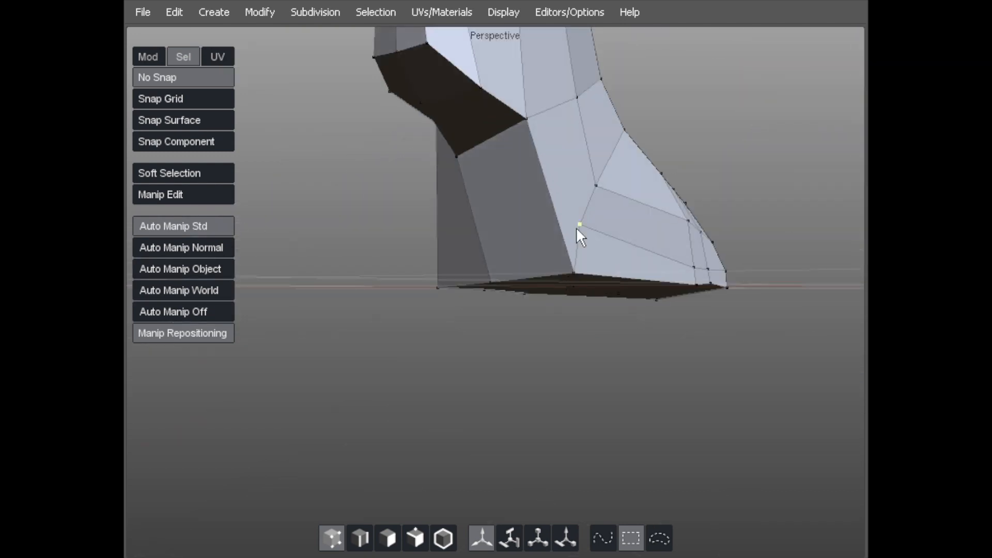
{"action": "left_click_drag", "start_coordinate": [577, 227], "coordinate": [594, 230]}
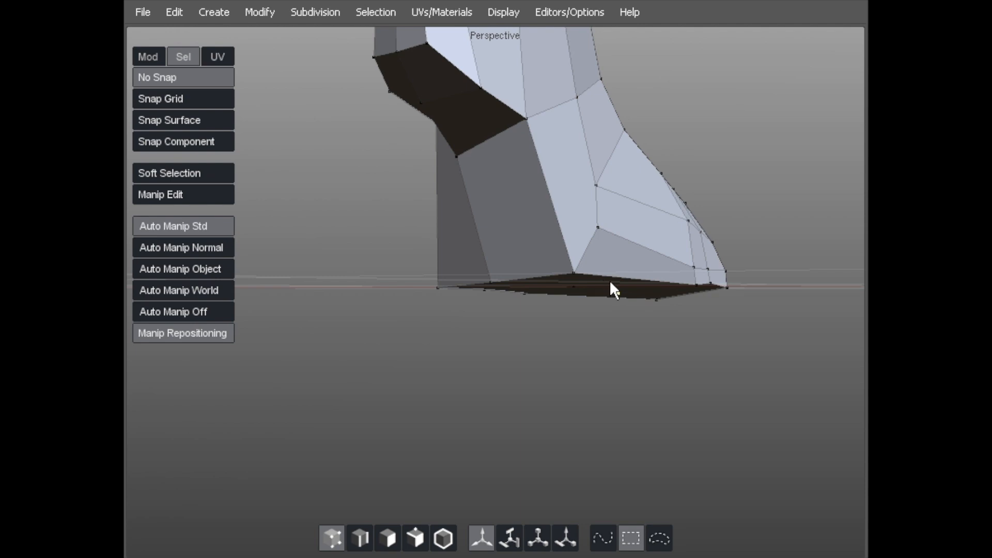
Step: Cut a new edge from the vertex on the heel's side down to the sole's border
{"action": "key", "text": "4"}
{"action": "left_click", "coordinate": [597, 227]}
{"action": "left_click", "coordinate": [562, 236]}
{"action": "middle_click_drag", "start_coordinate": [482, 245], "coordinate": [445, 190]}
{"action": "left_click", "coordinate": [408, 254]}
{"action": "left_click", "coordinate": [432, 167]}
{"action": "left_click", "coordinate": [453, 212]}
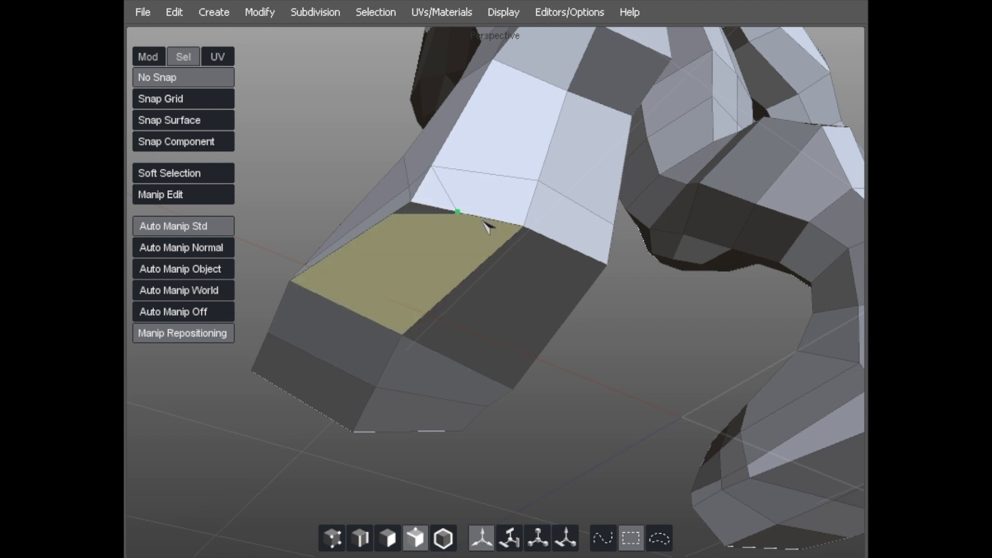
Step: Cut new edges on the other side of the heel and across the sole to the heel corner
{"action": "middle_click_drag", "start_coordinate": [526, 248], "coordinate": [500, 288]}
{"action": "middle_click_drag", "start_coordinate": [593, 261], "coordinate": [494, 336]}
{"action": "left_click", "coordinate": [602, 251]}
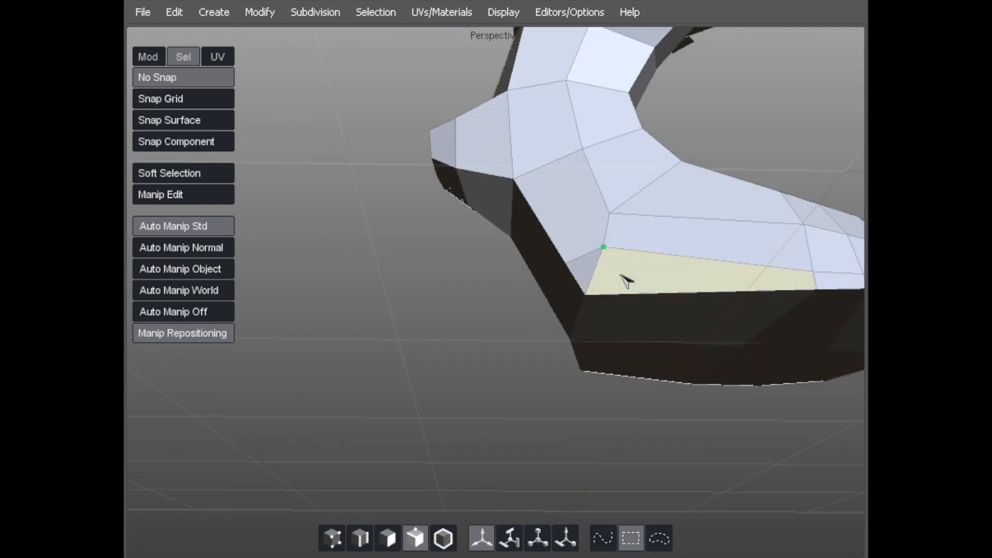
{"action": "left_click", "coordinate": [639, 298]}
{"action": "middle_click_drag", "start_coordinate": [635, 300], "coordinate": [615, 195]}
{"action": "left_click", "coordinate": [670, 374]}
{"action": "middle_click_drag", "start_coordinate": [672, 375], "coordinate": [707, 300]}
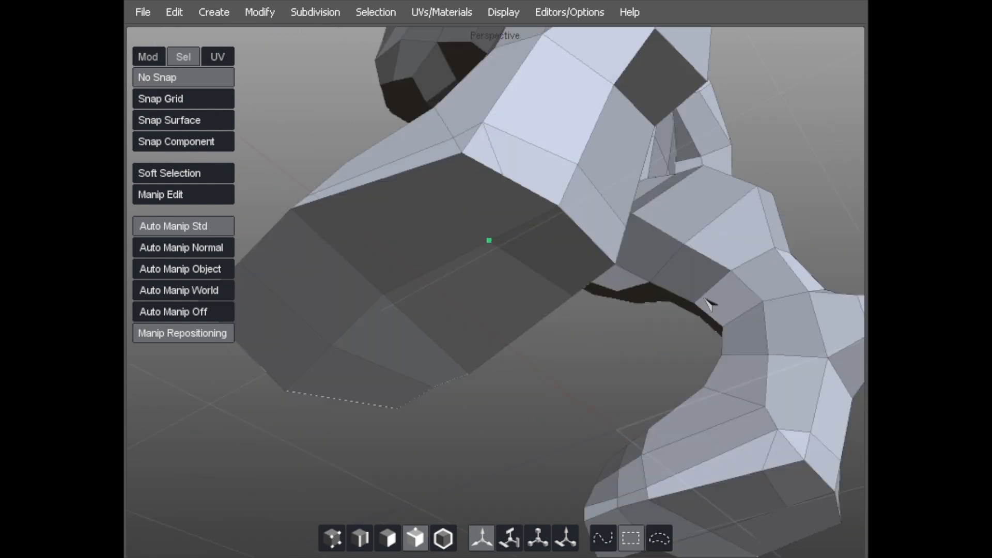
{"action": "left_click", "coordinate": [467, 161]}
Step: Move the corner vertices of the heel and the neighbouring lower side vertices to round the heel
{"action": "key", "text": "a"}
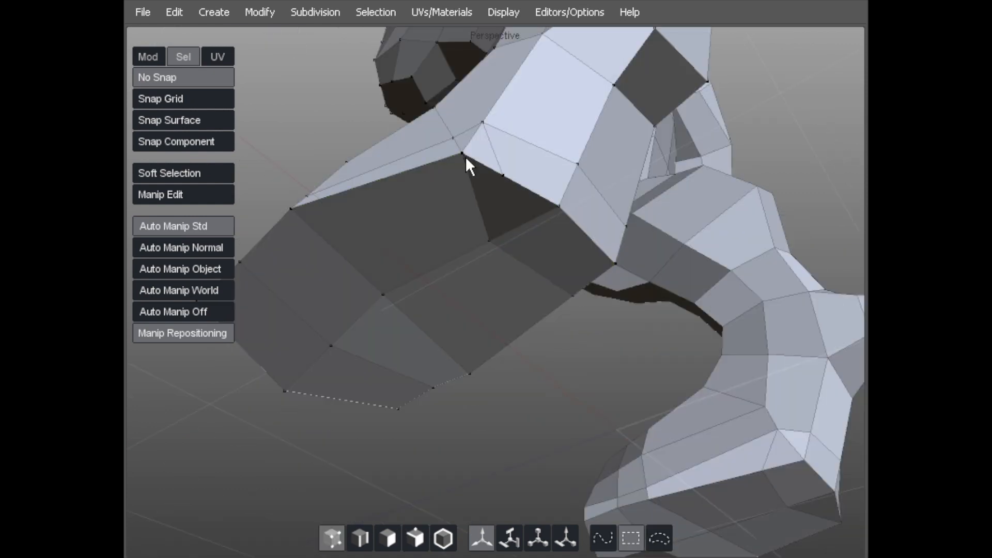
{"action": "left_click_drag", "start_coordinate": [461, 155], "coordinate": [456, 156]}
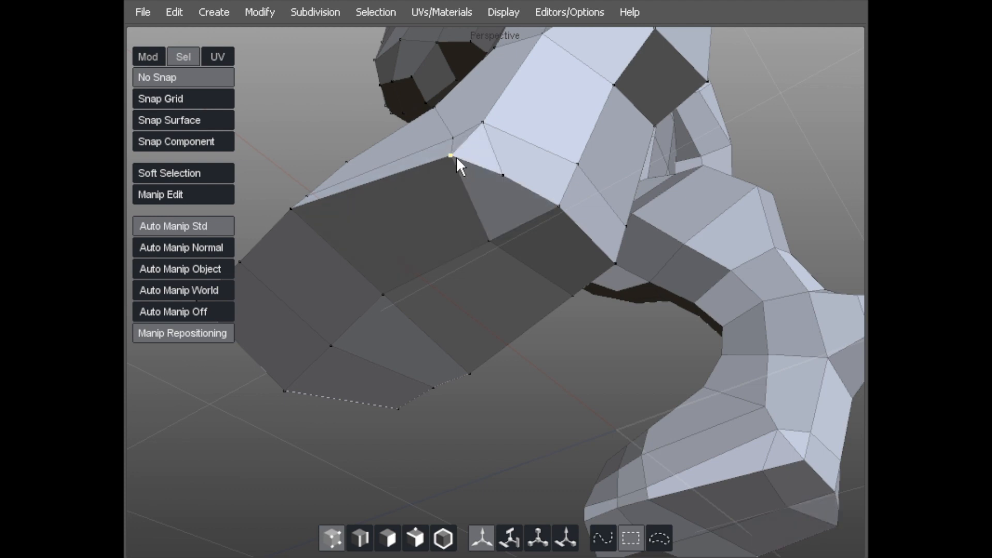
{"action": "middle_click_drag", "start_coordinate": [455, 156], "coordinate": [496, 175]}
{"action": "left_click_drag", "start_coordinate": [500, 151], "coordinate": [501, 153]}
{"action": "left_click_drag", "start_coordinate": [487, 100], "coordinate": [510, 100]}
{"action": "left_click_drag", "start_coordinate": [496, 147], "coordinate": [498, 144]}
Step: Delete the redundant edges at the lower corners of the heel
{"action": "key", "text": "s"}
{"action": "left_click", "coordinate": [475, 130]}
{"action": "key", "text": "Delete"}
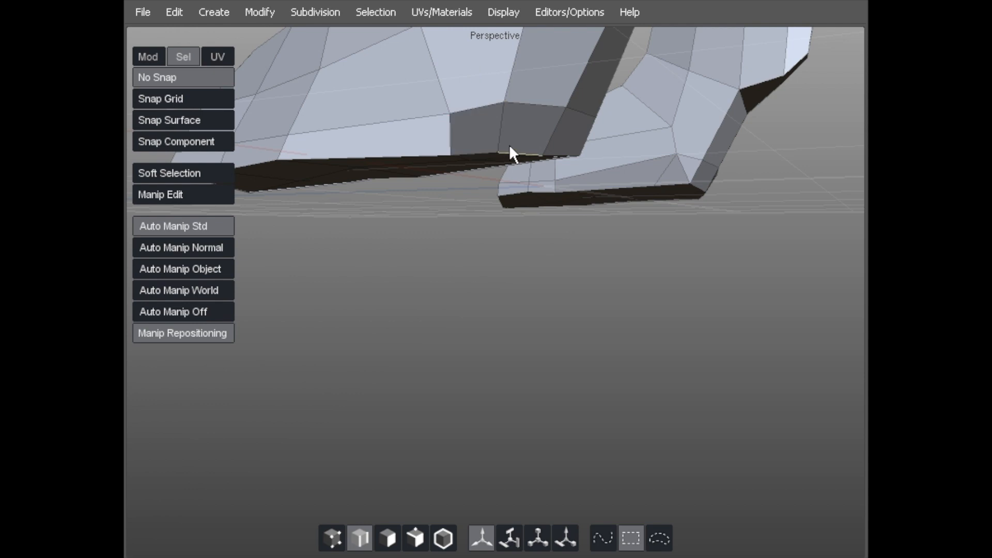
{"action": "middle_click_drag", "start_coordinate": [530, 132], "coordinate": [604, 165]}
{"action": "key", "text": "Delete"}
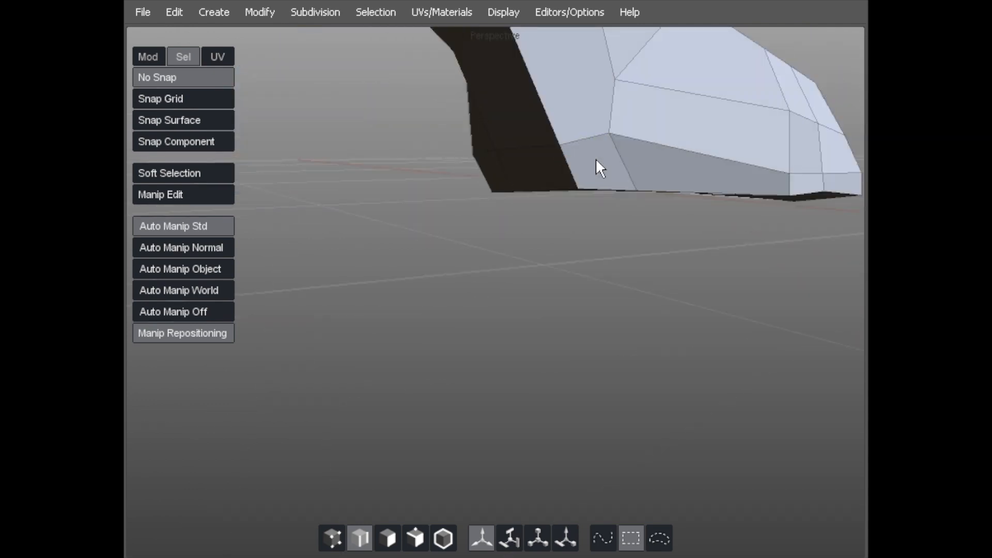
Step: Reposition the vertices at the back of the heel and along the sole's rear edge
{"action": "key", "text": "a"}
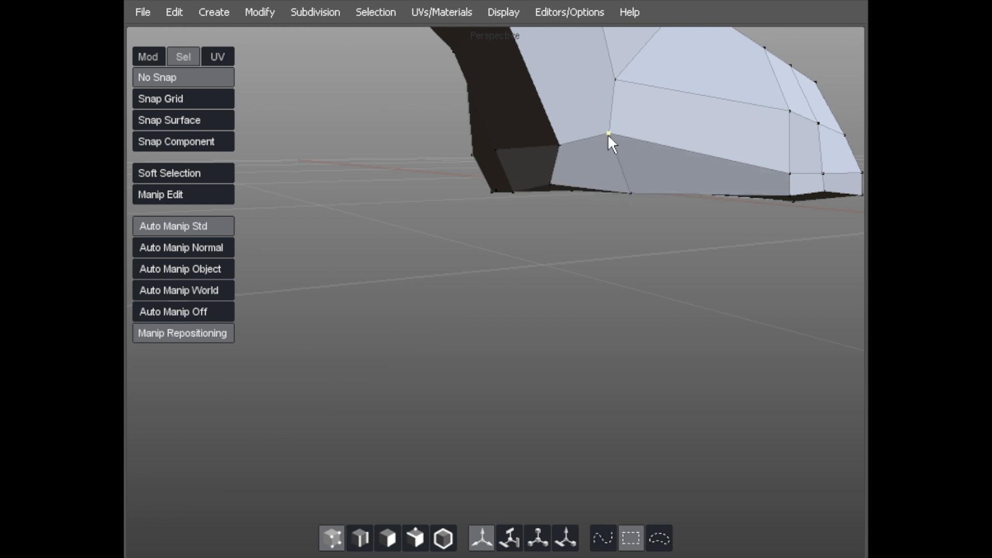
{"action": "scroll", "coordinate": [609, 139], "scroll_direction": "down", "scroll_amount": 2}
{"action": "middle_click_drag", "start_coordinate": [577, 135], "coordinate": [372, 110]}
{"action": "left_click_drag", "start_coordinate": [413, 233], "coordinate": [413, 256]}
{"action": "left_click_drag", "start_coordinate": [440, 222], "coordinate": [434, 214]}
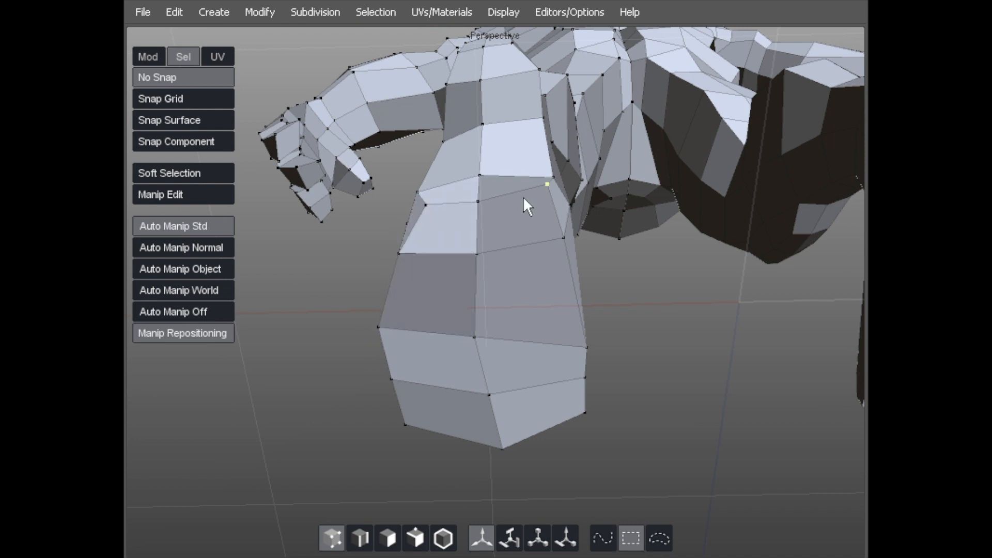
Step: Reposition the vertices along the foot's centre row and its neighbouring side edge to even out the surface
{"action": "left_click_drag", "start_coordinate": [536, 192], "coordinate": [531, 207]}
{"action": "middle_click_drag", "start_coordinate": [555, 241], "coordinate": [500, 336]}
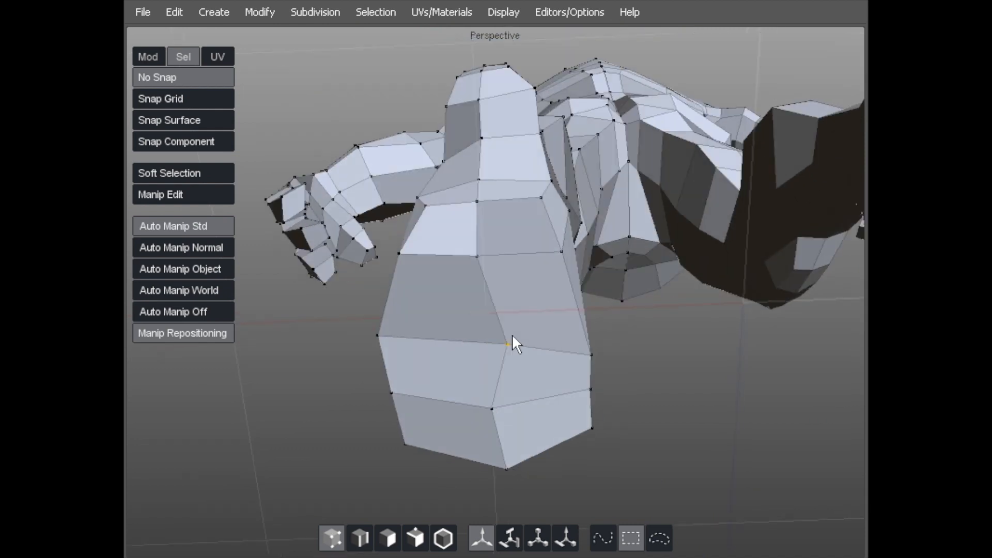
{"action": "left_click_drag", "start_coordinate": [497, 344], "coordinate": [485, 342]}
{"action": "left_click_drag", "start_coordinate": [589, 354], "coordinate": [578, 339]}
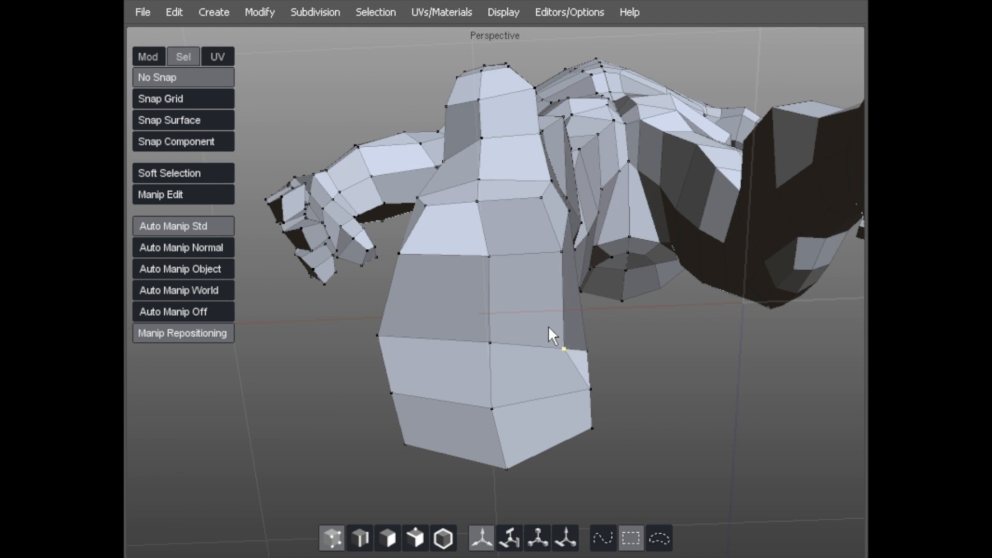
{"action": "middle_click_drag", "start_coordinate": [513, 310], "coordinate": [402, 318]}
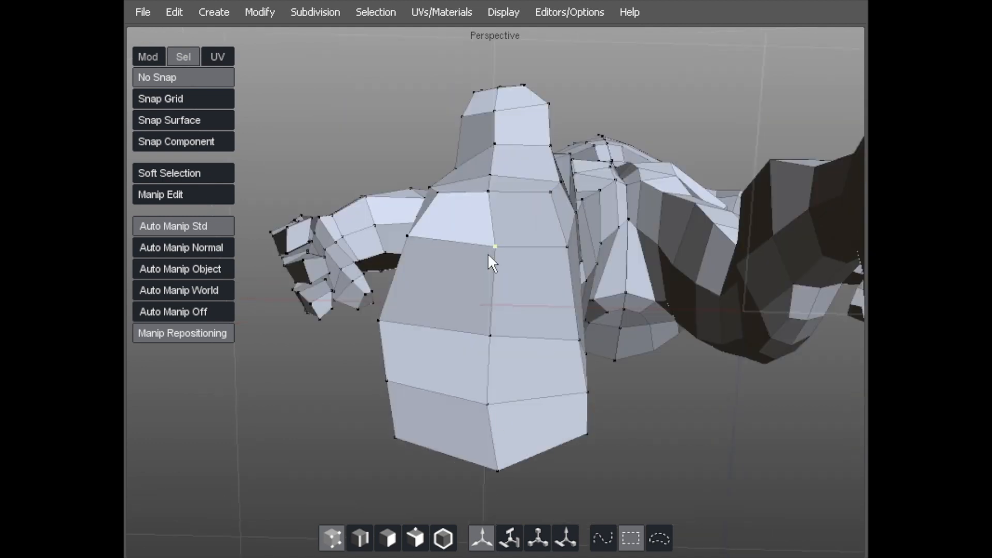
Step: Cut a new edge row around the heel, from the vertex on one side of the foot to the matching vertex opposite
{"action": "middle_click_drag", "start_coordinate": [448, 231], "coordinate": [527, 274]}
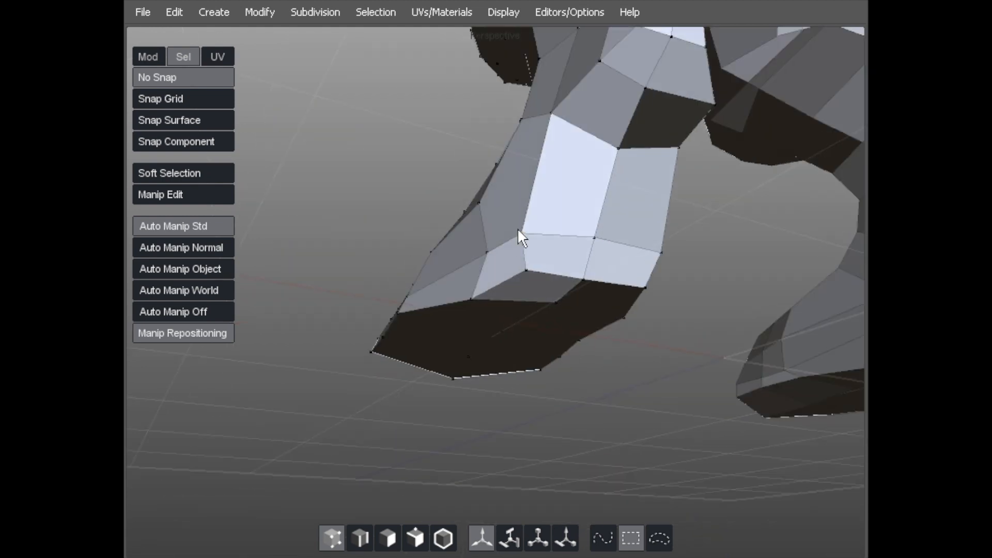
{"action": "middle_click_drag", "start_coordinate": [475, 247], "coordinate": [428, 331]}
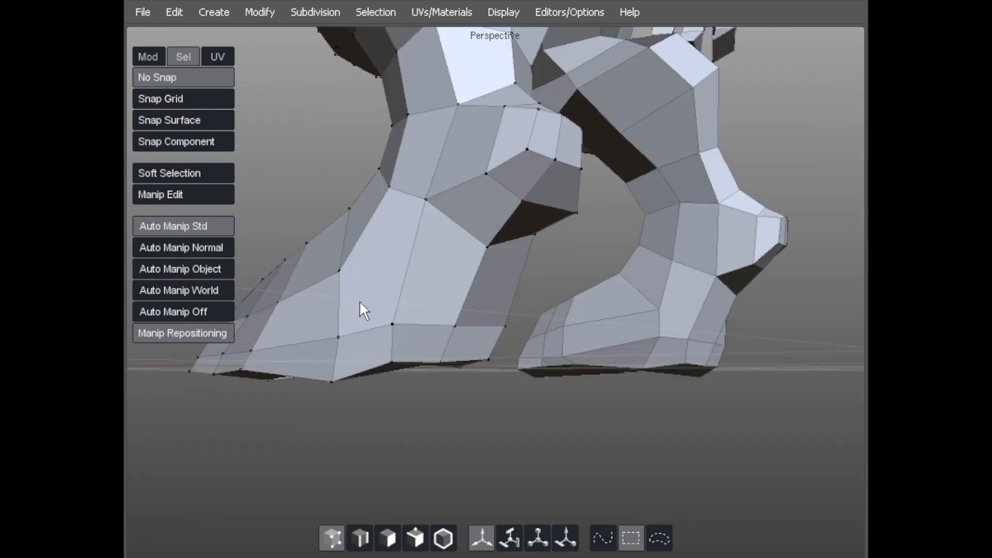
{"action": "key", "text": "4"}
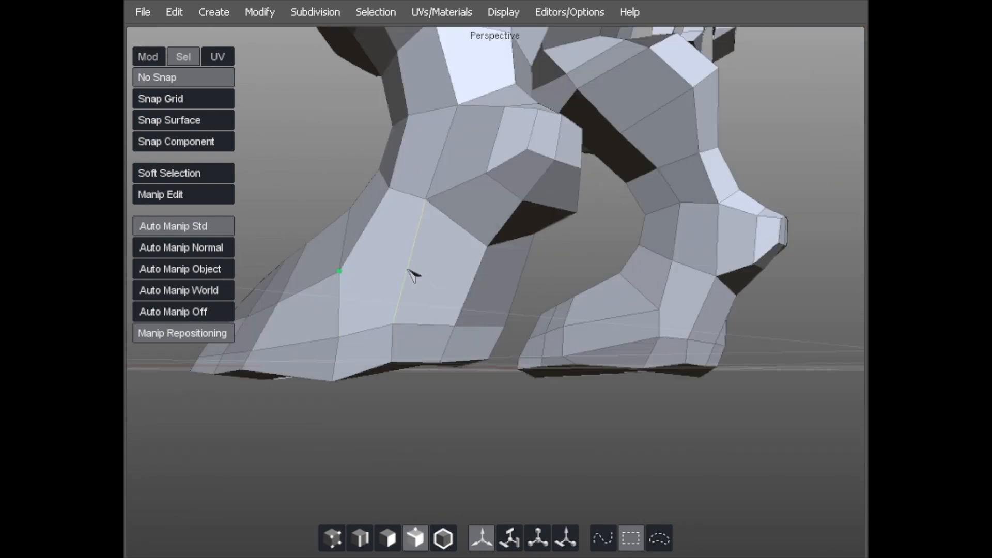
{"action": "left_click", "coordinate": [406, 274]}
{"action": "left_click", "coordinate": [471, 286]}
{"action": "middle_click_drag", "start_coordinate": [566, 272], "coordinate": [385, 273]}
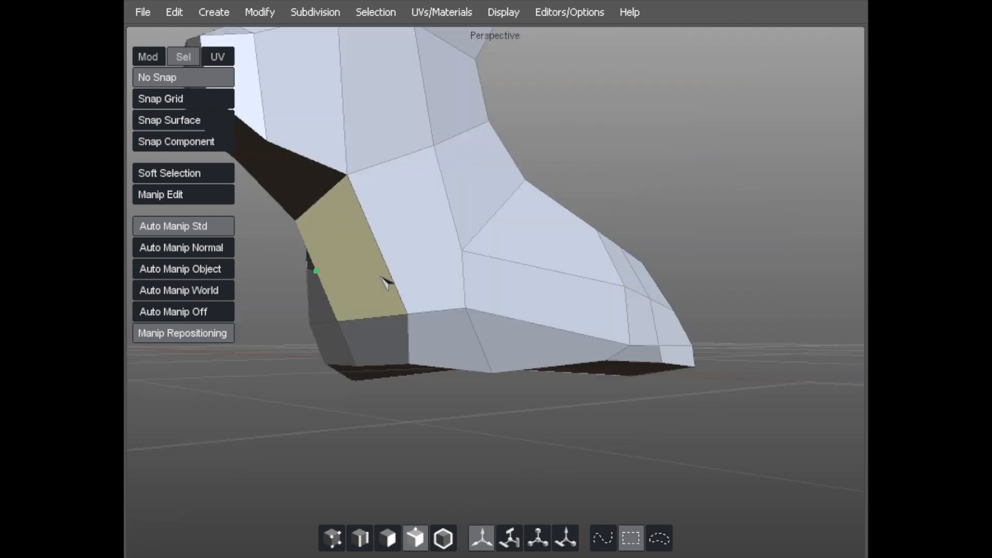
{"action": "left_click", "coordinate": [387, 265]}
{"action": "left_click", "coordinate": [462, 250]}
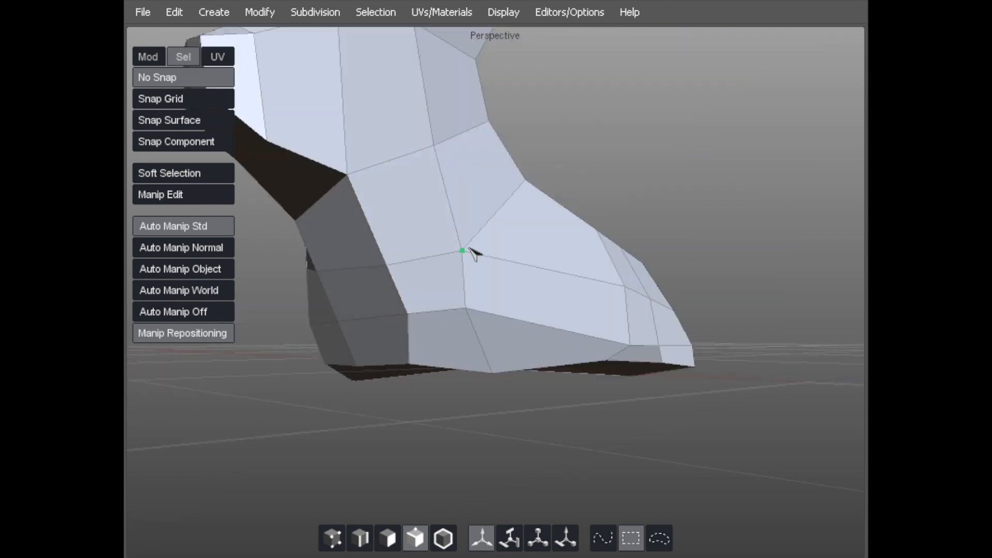
Step: Reposition the vertices on the sides of the foot and heel around the newly cut edge row
{"action": "key", "text": "F9"}
{"action": "left_click_drag", "start_coordinate": [458, 251], "coordinate": [458, 237]}
{"action": "mouse_move", "coordinate": [455, 296]}
{"action": "middle_mouse_down"}
{"action": "mouse_move", "coordinate": [454, 310]}
{"action": "mouse_move", "coordinate": [648, 314]}
{"action": "mouse_move", "coordinate": [405, 303]}
{"action": "mouse_move", "coordinate": [425, 298]}
{"action": "mouse_move", "coordinate": [458, 312]}
{"action": "mouse_move", "coordinate": [449, 312]}
{"action": "middle_mouse_up"}
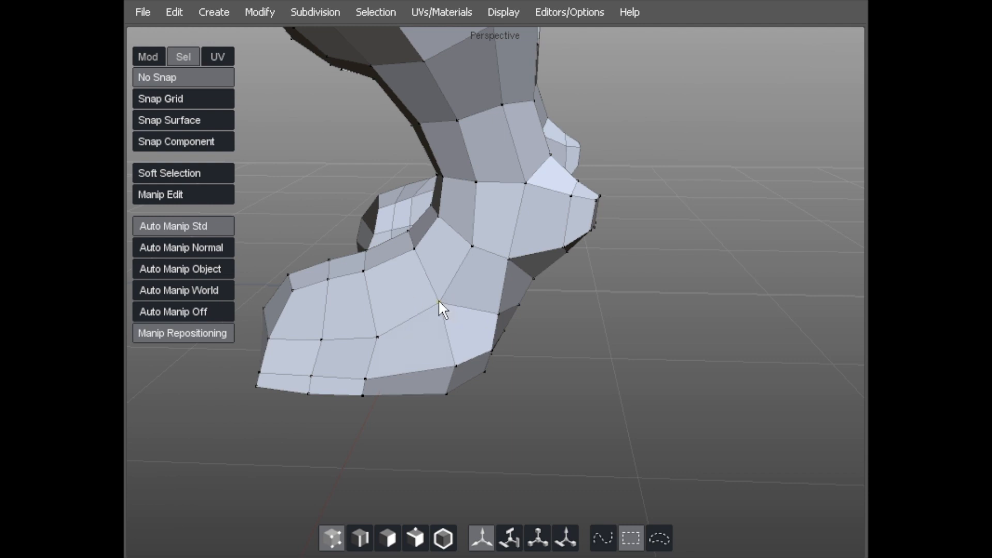
{"action": "middle_click_drag", "start_coordinate": [447, 314], "coordinate": [432, 332]}
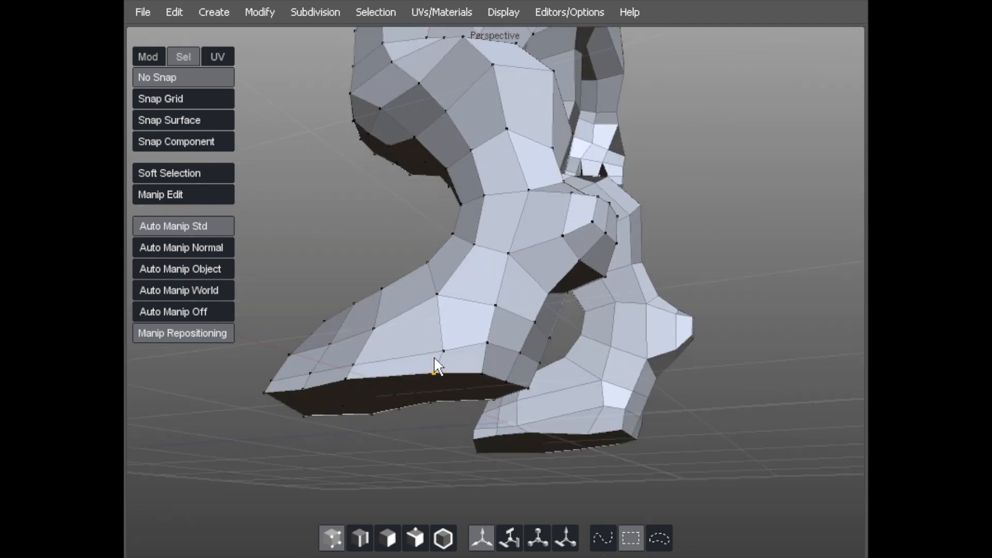
{"action": "middle_click_drag", "start_coordinate": [326, 378], "coordinate": [636, 190]}
{"action": "left_click_drag", "start_coordinate": [649, 171], "coordinate": [635, 166]}
{"action": "left_click_drag", "start_coordinate": [652, 254], "coordinate": [648, 251]}
{"action": "left_click_drag", "start_coordinate": [659, 148], "coordinate": [658, 149]}
Step: Shift the vertex row behind the toe backward, close to the next row, across the top and side of the foot
{"action": "middle_click_drag", "start_coordinate": [658, 149], "coordinate": [449, 219]}
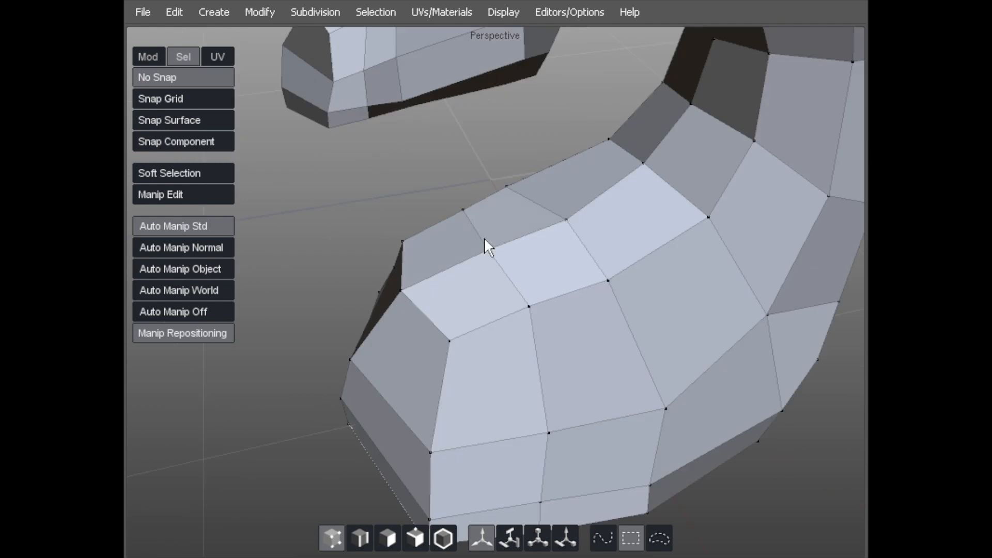
{"action": "left_click_drag", "start_coordinate": [475, 215], "coordinate": [534, 223]}
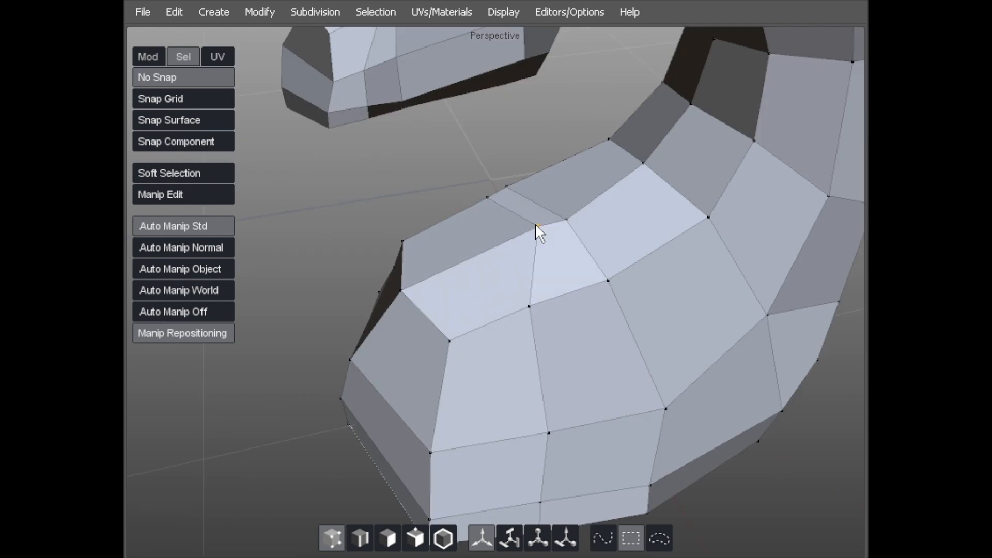
{"action": "left_click_drag", "start_coordinate": [527, 297], "coordinate": [575, 287]}
{"action": "left_click_drag", "start_coordinate": [549, 431], "coordinate": [623, 400]}
{"action": "middle_click_drag", "start_coordinate": [622, 400], "coordinate": [451, 137]}
{"action": "left_click_drag", "start_coordinate": [490, 311], "coordinate": [553, 298]}
{"action": "left_click_drag", "start_coordinate": [485, 340], "coordinate": [544, 327]}
Step: Shift the remaining vertices of the row behind the toe backward on the other side of the foot
{"action": "middle_click_drag", "start_coordinate": [536, 299], "coordinate": [468, 134]}
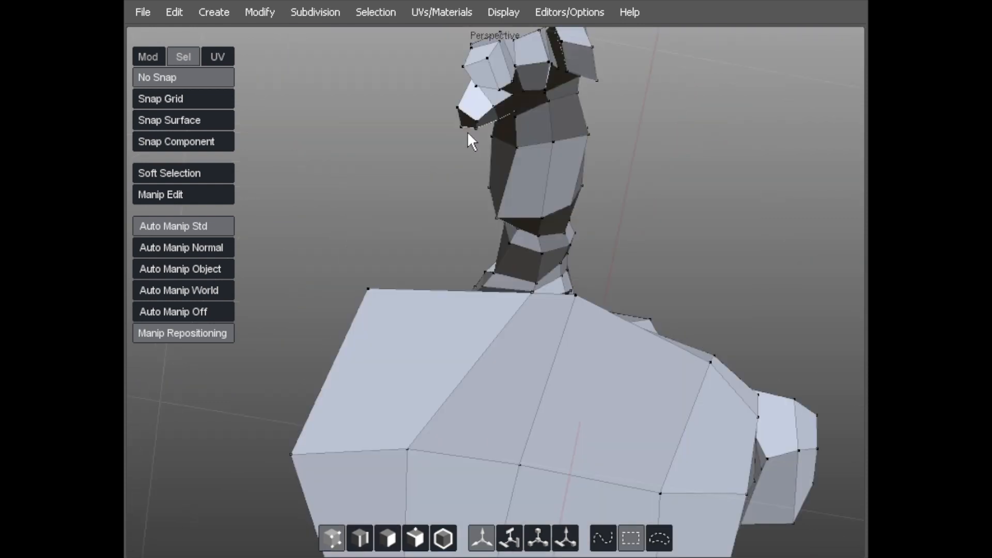
{"action": "middle_click_drag", "start_coordinate": [476, 448], "coordinate": [469, 384]}
{"action": "left_click_drag", "start_coordinate": [444, 472], "coordinate": [482, 472]}
{"action": "left_click_drag", "start_coordinate": [482, 391], "coordinate": [490, 394]}
{"action": "left_click_drag", "start_coordinate": [508, 395], "coordinate": [528, 396]}
Step: Push the rear vertices of the toe section inward below the foot's edge to form a stepped groove
{"action": "middle_click_drag", "start_coordinate": [494, 393], "coordinate": [505, 289]}
{"action": "mouse_move", "coordinate": [486, 270]}
{"action": "left_mouse_down"}
{"action": "mouse_move", "coordinate": [463, 265]}
{"action": "mouse_move", "coordinate": [496, 292]}
{"action": "mouse_move", "coordinate": [478, 280]}
{"action": "left_mouse_up"}
{"action": "middle_click_drag", "start_coordinate": [520, 367], "coordinate": [533, 348]}
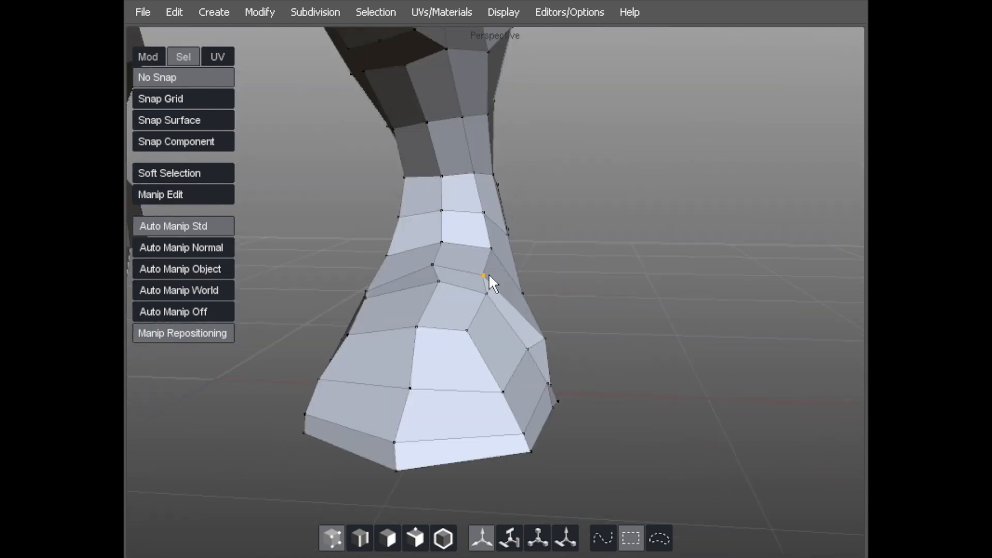
{"action": "middle_click_drag", "start_coordinate": [498, 273], "coordinate": [361, 278]}
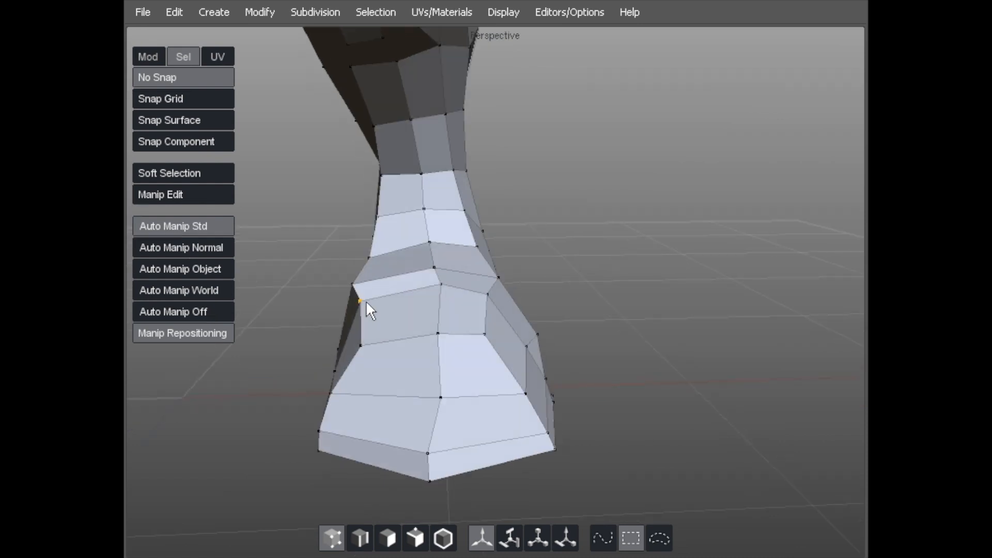
{"action": "mouse_move", "coordinate": [436, 289]}
{"action": "middle_mouse_down"}
{"action": "mouse_move", "coordinate": [336, 327]}
{"action": "mouse_move", "coordinate": [422, 286]}
{"action": "middle_mouse_up"}
{"action": "left_click_drag", "start_coordinate": [422, 286], "coordinate": [472, 385]}
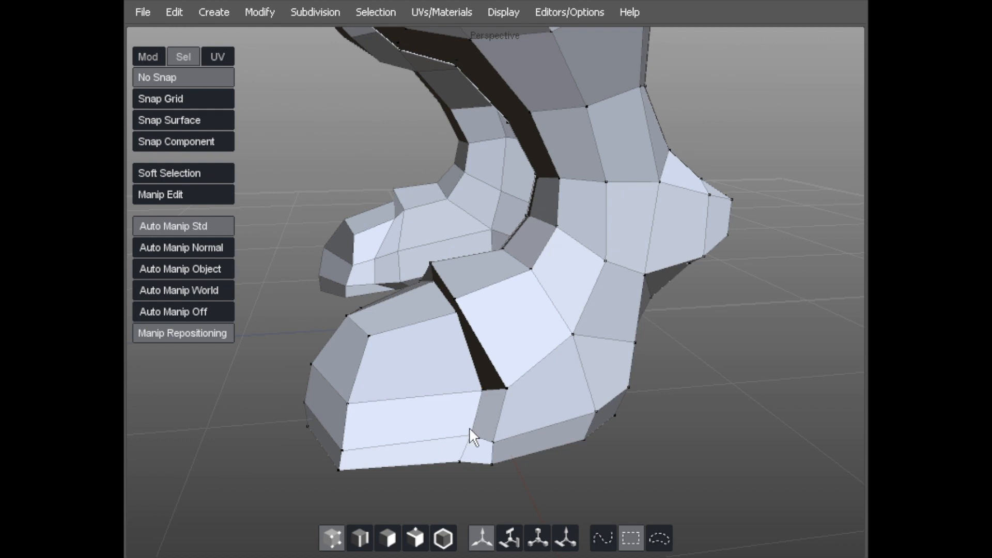
{"action": "middle_click_drag", "start_coordinate": [485, 437], "coordinate": [485, 421]}
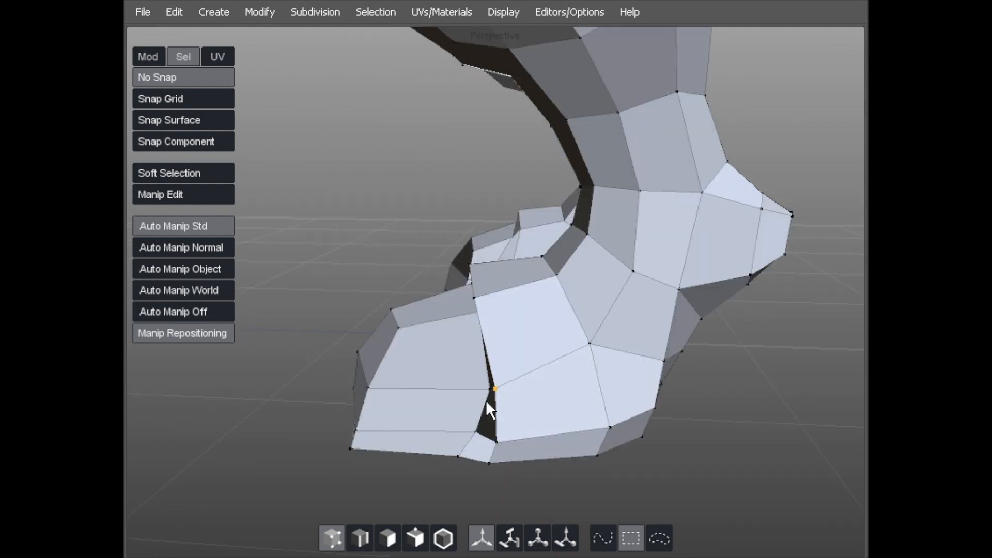
Step: Adjust the lowest vertices of the groove on the outer side of the foot to flare its bottom corner
{"action": "middle_click_drag", "start_coordinate": [475, 459], "coordinate": [503, 464]}
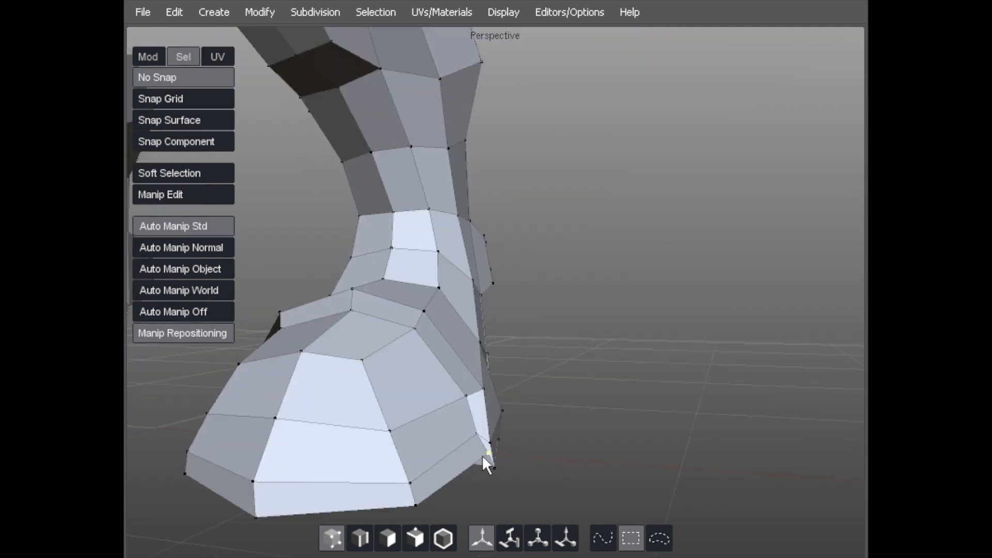
{"action": "left_click_drag", "start_coordinate": [488, 452], "coordinate": [479, 454]}
{"action": "left_click_drag", "start_coordinate": [476, 432], "coordinate": [472, 430]}
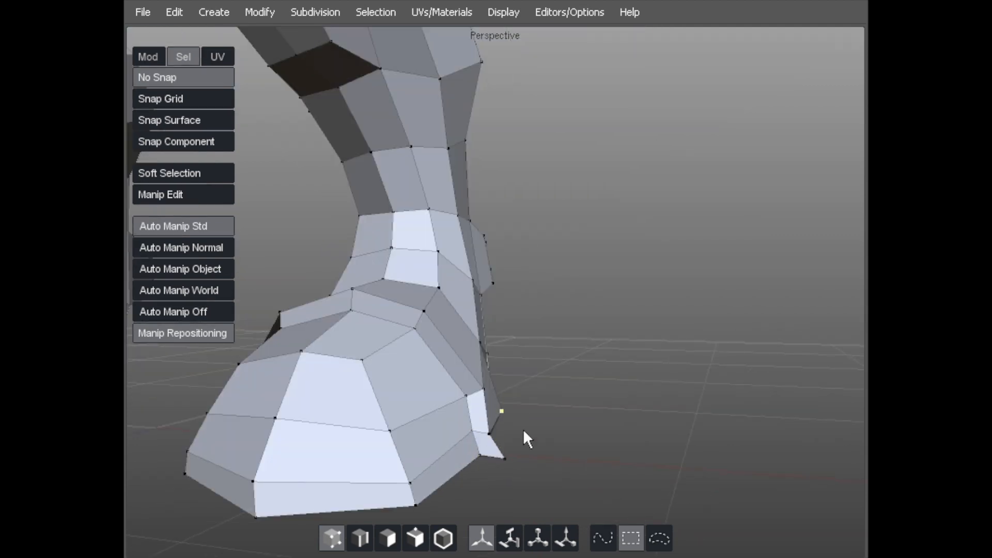
{"action": "middle_click_drag", "start_coordinate": [523, 428], "coordinate": [489, 438]}
{"action": "middle_click_drag", "start_coordinate": [429, 453], "coordinate": [406, 456]}
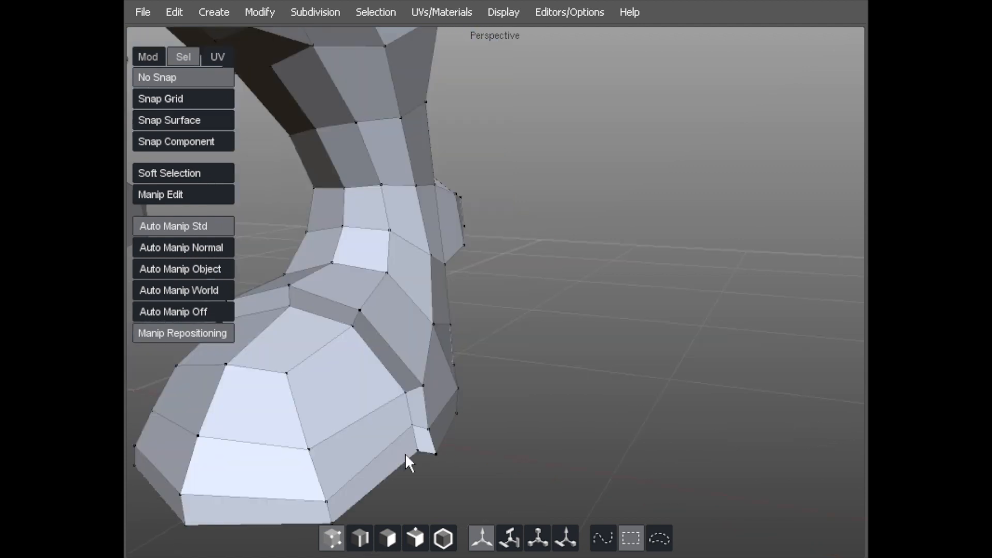
Step: Reposition the groove vertices on the inner side of the foot to continue the step between toe and foot
{"action": "middle_click_drag", "start_coordinate": [277, 488], "coordinate": [469, 303]}
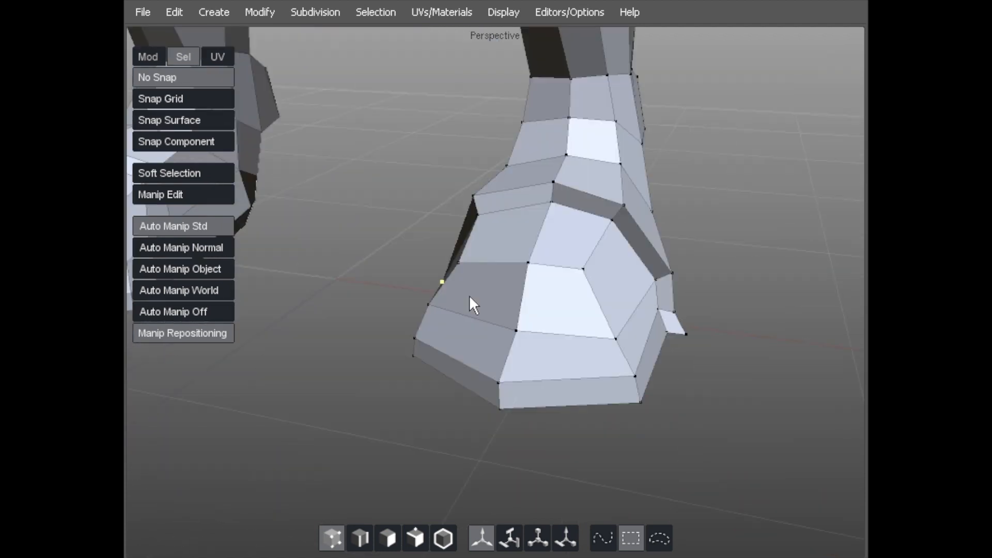
{"action": "left_click_drag", "start_coordinate": [384, 327], "coordinate": [376, 329]}
{"action": "left_click_drag", "start_coordinate": [362, 383], "coordinate": [351, 385]}
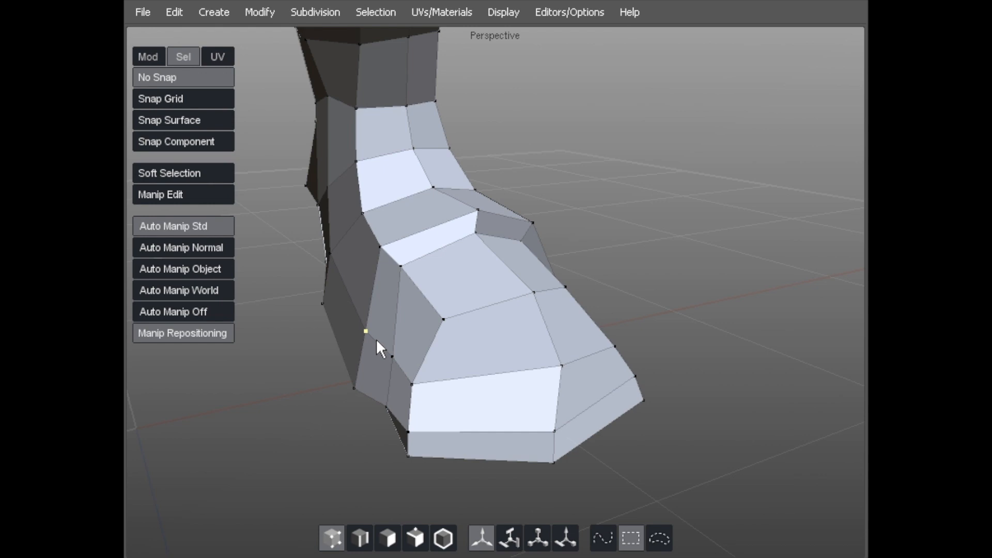
{"action": "left_click_drag", "start_coordinate": [376, 339], "coordinate": [369, 331]}
{"action": "middle_click_drag", "start_coordinate": [418, 262], "coordinate": [385, 234]}
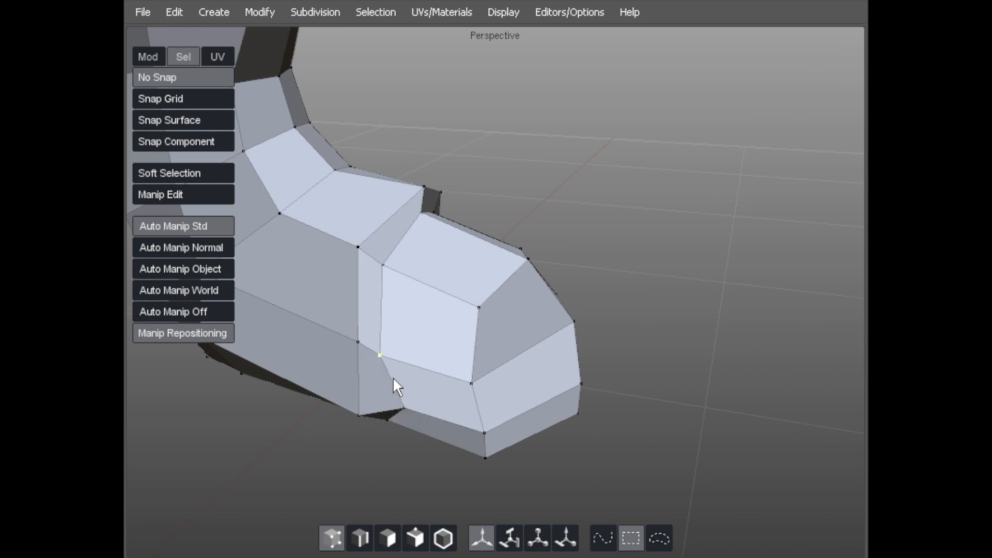
{"action": "middle_click_drag", "start_coordinate": [394, 383], "coordinate": [345, 167]}
{"action": "middle_click_drag", "start_coordinate": [379, 237], "coordinate": [402, 283]}
{"action": "middle_click_drag", "start_coordinate": [395, 208], "coordinate": [391, 201]}
{"action": "left_click_drag", "start_coordinate": [391, 200], "coordinate": [392, 197]}
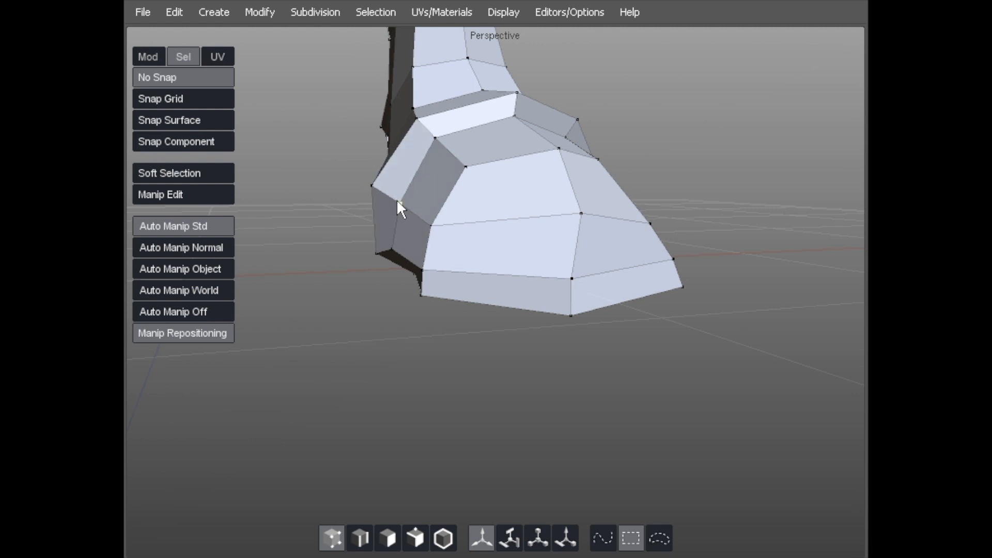
Step: Refine the lower groove vertices in close-up to shape the overlap between the toe and foot sections
{"action": "key", "text": "f"}
{"action": "middle_click_drag", "start_coordinate": [542, 205], "coordinate": [469, 291]}
{"action": "left_click_drag", "start_coordinate": [564, 288], "coordinate": [512, 273]}
{"action": "left_click_drag", "start_coordinate": [517, 363], "coordinate": [515, 358]}
{"action": "left_click_drag", "start_coordinate": [562, 378], "coordinate": [555, 373]}
{"action": "mouse_move", "coordinate": [550, 355]}
{"action": "middle_mouse_down"}
{"action": "mouse_move", "coordinate": [571, 399]}
{"action": "mouse_move", "coordinate": [543, 365]}
{"action": "middle_mouse_up"}
{"action": "left_click_drag", "start_coordinate": [518, 374], "coordinate": [529, 368]}
{"action": "middle_click_drag", "start_coordinate": [560, 348], "coordinate": [535, 377]}
{"action": "left_click_drag", "start_coordinate": [557, 409], "coordinate": [543, 404]}
{"action": "left_click_drag", "start_coordinate": [543, 355], "coordinate": [543, 361]}
{"action": "left_click_drag", "start_coordinate": [514, 288], "coordinate": [520, 288]}
Step: Pull the upper and side vertices of the groove into line so the inner side of the foot overlaps the toe
{"action": "middle_click_drag", "start_coordinate": [519, 288], "coordinate": [481, 338]}
{"action": "left_click_drag", "start_coordinate": [532, 302], "coordinate": [565, 290]}
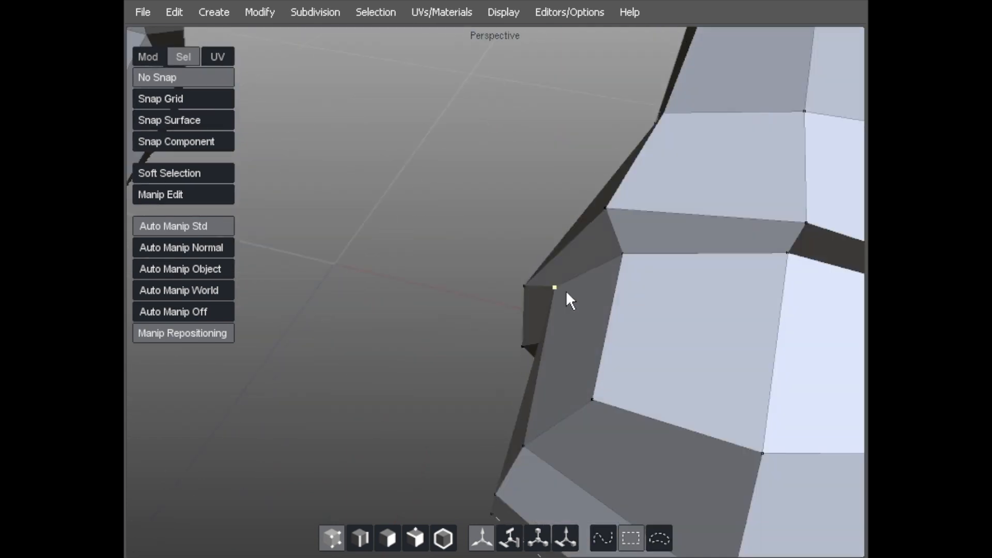
{"action": "middle_click_drag", "start_coordinate": [566, 290], "coordinate": [544, 284]}
{"action": "left_click_drag", "start_coordinate": [544, 284], "coordinate": [519, 278]}
{"action": "middle_click_drag", "start_coordinate": [520, 277], "coordinate": [562, 265]}
{"action": "left_click_drag", "start_coordinate": [563, 267], "coordinate": [553, 267]}
{"action": "middle_click_drag", "start_coordinate": [654, 220], "coordinate": [589, 249]}
{"action": "left_click_drag", "start_coordinate": [571, 236], "coordinate": [556, 249]}
{"action": "left_click_drag", "start_coordinate": [585, 284], "coordinate": [575, 284]}
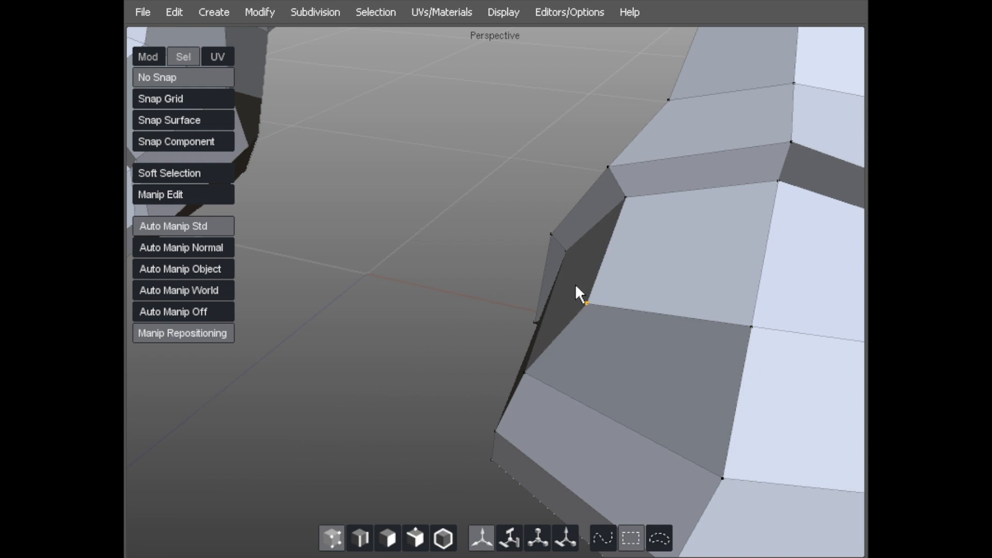
{"action": "scroll", "coordinate": [574, 284], "scroll_direction": "down", "scroll_amount": 5}
{"action": "middle_click_drag", "start_coordinate": [423, 262], "coordinate": [413, 245]}
{"action": "left_click_drag", "start_coordinate": [472, 309], "coordinate": [485, 325]}
Step: Add an edge loop around the rear of the toe section, close to the groove
{"action": "key", "text": "d"}
{"action": "left_click", "coordinate": [544, 316]}
{"action": "left_click", "coordinate": [511, 292], "text": "shift"}
{"action": "key", "text": "alt+l"}
{"action": "key", "text": "b"}
{"action": "left_click_drag", "start_coordinate": [511, 290], "coordinate": [540, 295]}
{"action": "scroll", "coordinate": [274, 283], "scroll_direction": "down", "scroll_amount": 4}
Step: Select the ring of faces behind the groove and add an edge loop through the middle of the foot
{"action": "middle_click_drag", "start_coordinate": [273, 284], "coordinate": [435, 264]}
{"action": "scroll", "coordinate": [479, 194], "scroll_direction": "up", "scroll_amount": 4}
{"action": "key", "text": "d"}
{"action": "double_click", "coordinate": [576, 339]}
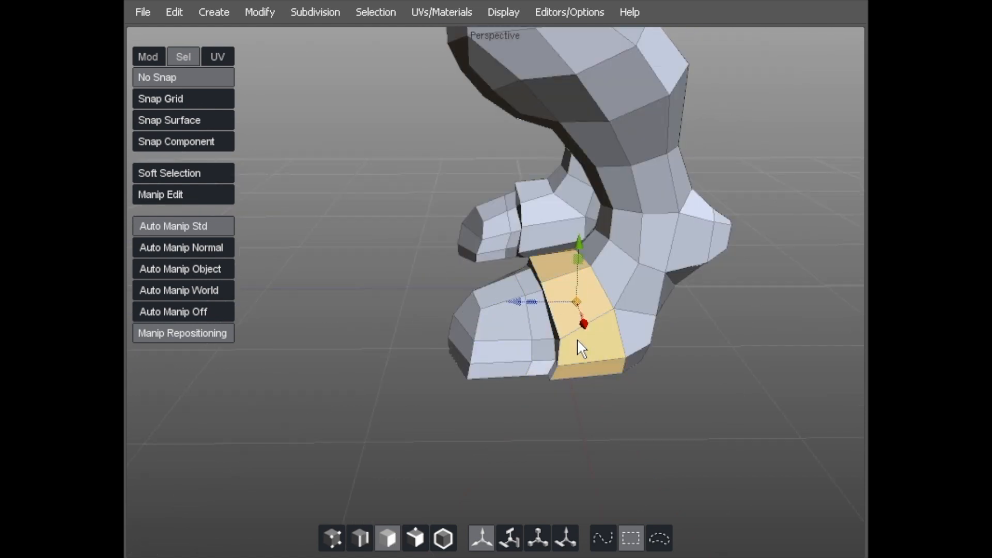
{"action": "key", "text": "s"}
{"action": "key", "text": "a"}
Step: Reposition vertices around the front of the ankle and the lower leg above the foot
{"action": "left_click_drag", "start_coordinate": [550, 255], "coordinate": [578, 209]}
{"action": "left_click_drag", "start_coordinate": [578, 209], "coordinate": [594, 181], "text": "alt"}
{"action": "left_click_drag", "start_coordinate": [579, 178], "coordinate": [569, 178]}
{"action": "left_click_drag", "start_coordinate": [550, 139], "coordinate": [542, 141]}
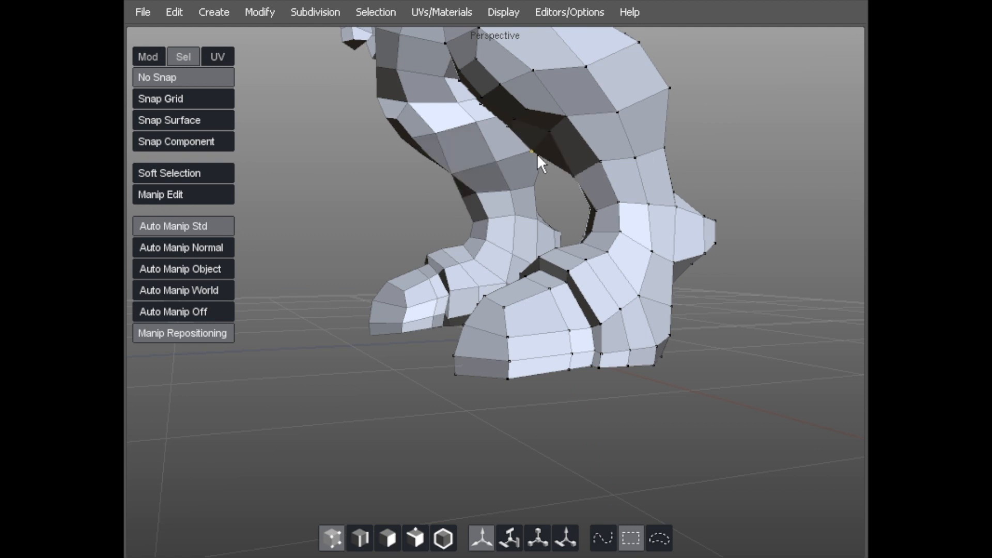
Step: Move the outer ankle vertices outward and adjust the vertices on the front of the lower leg
{"action": "left_click_drag", "start_coordinate": [486, 165], "coordinate": [509, 250], "text": "alt"}
{"action": "right_click_drag", "start_coordinate": [510, 250], "coordinate": [599, 259], "text": "alt"}
{"action": "left_click_drag", "start_coordinate": [623, 219], "coordinate": [635, 215]}
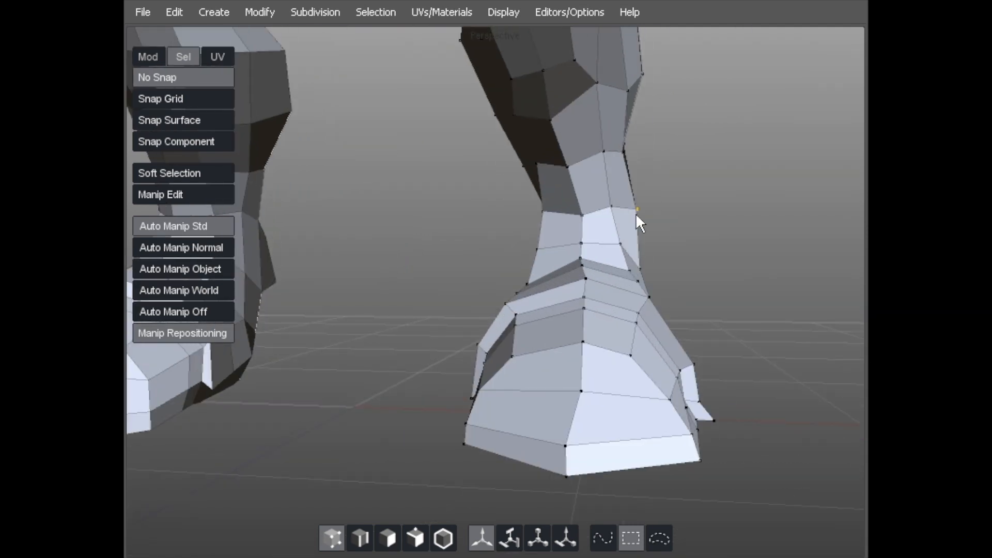
{"action": "left_click_drag", "start_coordinate": [641, 273], "coordinate": [658, 264]}
{"action": "left_click_drag", "start_coordinate": [621, 155], "coordinate": [530, 180]}
{"action": "left_click_drag", "start_coordinate": [546, 136], "coordinate": [568, 234], "text": "alt"}
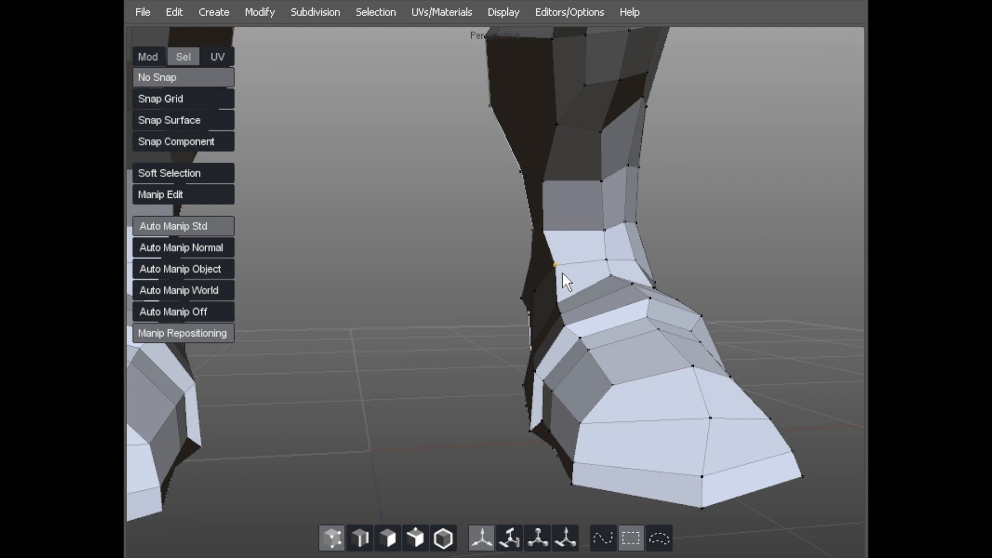
{"action": "mouse_move", "coordinate": [553, 293]}
{"action": "left_mouse_down", "text": "alt"}
{"action": "mouse_move", "coordinate": [656, 289]}
{"action": "mouse_move", "coordinate": [567, 296]}
{"action": "left_mouse_up", "text": "alt"}
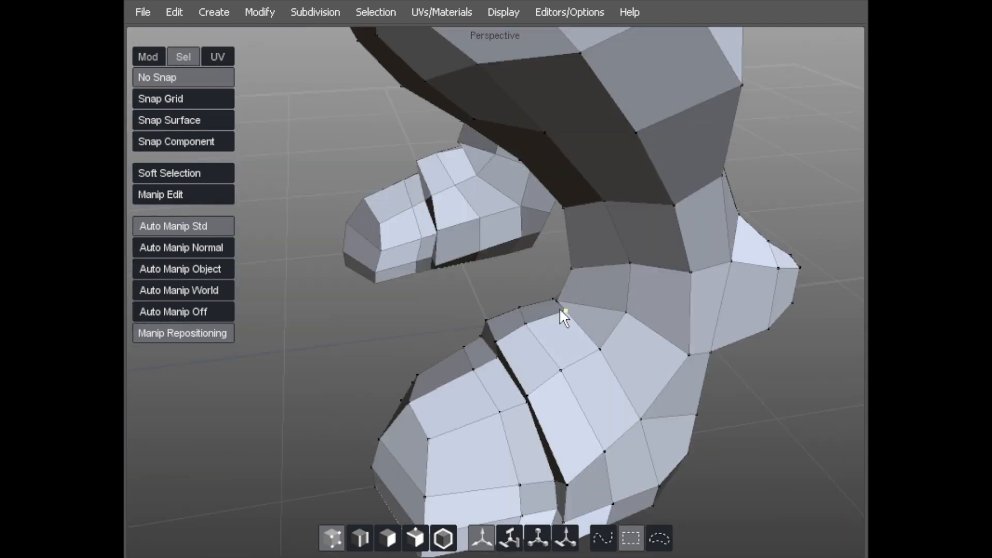
Step: Reposition the vertices on the inner side of the ankle and lower leg to smooth the contour
{"action": "left_click_drag", "start_coordinate": [572, 294], "coordinate": [568, 206], "text": "alt"}
{"action": "left_click_drag", "start_coordinate": [503, 158], "coordinate": [619, 265]}
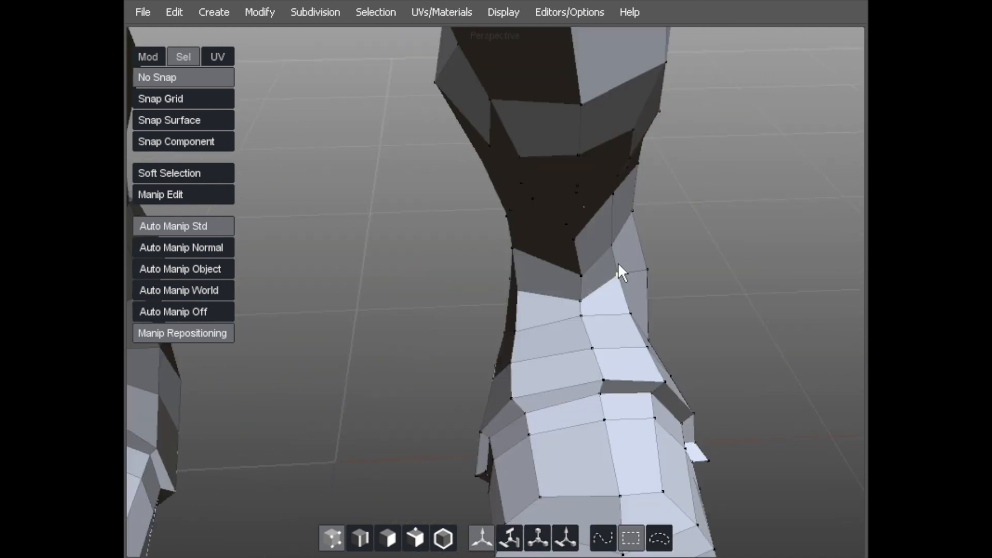
{"action": "left_click_drag", "start_coordinate": [607, 207], "coordinate": [577, 193]}
{"action": "left_click_drag", "start_coordinate": [526, 282], "coordinate": [500, 302], "text": "alt"}
{"action": "left_click_drag", "start_coordinate": [482, 353], "coordinate": [470, 355]}
{"action": "left_click_drag", "start_coordinate": [473, 275], "coordinate": [463, 286]}
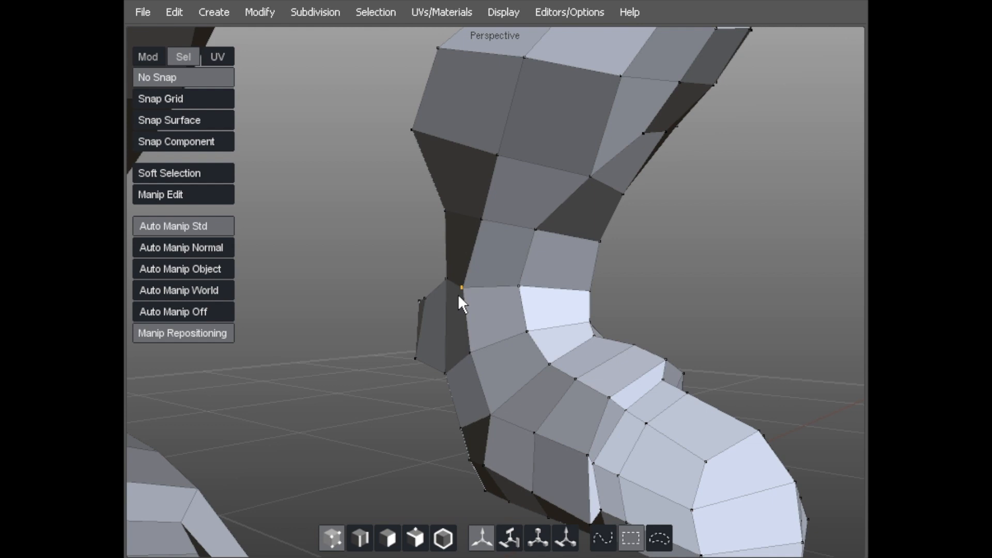
{"action": "left_click_drag", "start_coordinate": [483, 219], "coordinate": [475, 221]}
Step: Reshape the calf by moving the vertices along its inner contour and front
{"action": "right_click_drag", "start_coordinate": [497, 144], "coordinate": [435, 195], "text": "alt"}
{"action": "left_click_drag", "start_coordinate": [435, 196], "coordinate": [687, 206], "text": "alt"}
{"action": "left_click_drag", "start_coordinate": [494, 225], "coordinate": [473, 258]}
{"action": "left_click_drag", "start_coordinate": [511, 181], "coordinate": [493, 166]}
{"action": "left_click_drag", "start_coordinate": [402, 154], "coordinate": [408, 135]}
{"action": "left_click_drag", "start_coordinate": [427, 202], "coordinate": [395, 209]}
{"action": "left_click_drag", "start_coordinate": [448, 254], "coordinate": [407, 222]}
{"action": "left_click_drag", "start_coordinate": [487, 223], "coordinate": [509, 238]}
Step: Select the ring of faces around the bulging part of the calf and add an edge loop through it
{"action": "key", "text": "d"}
{"action": "left_click", "coordinate": [418, 232]}
{"action": "key", "text": "alt+e"}
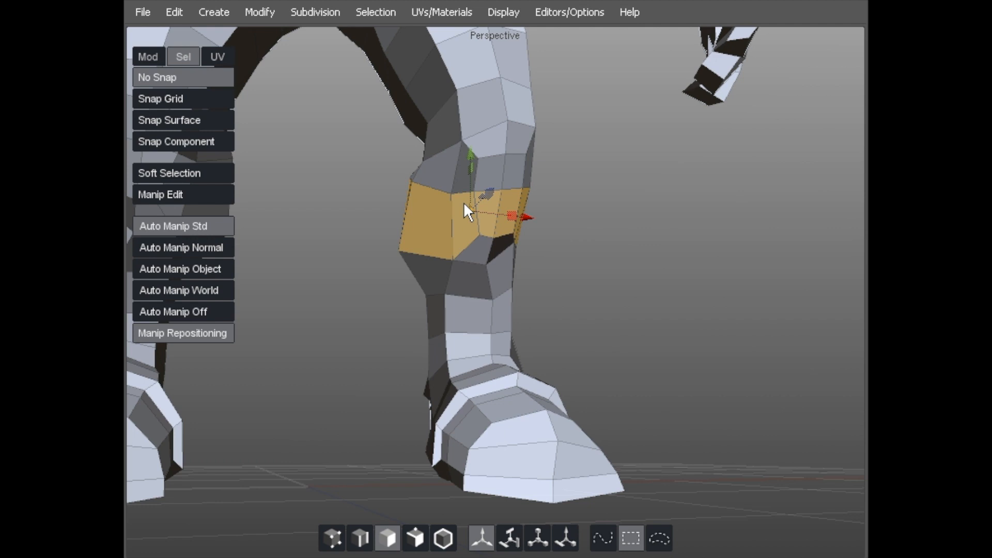
{"action": "key", "text": "shift+x"}
{"action": "key", "text": "a"}
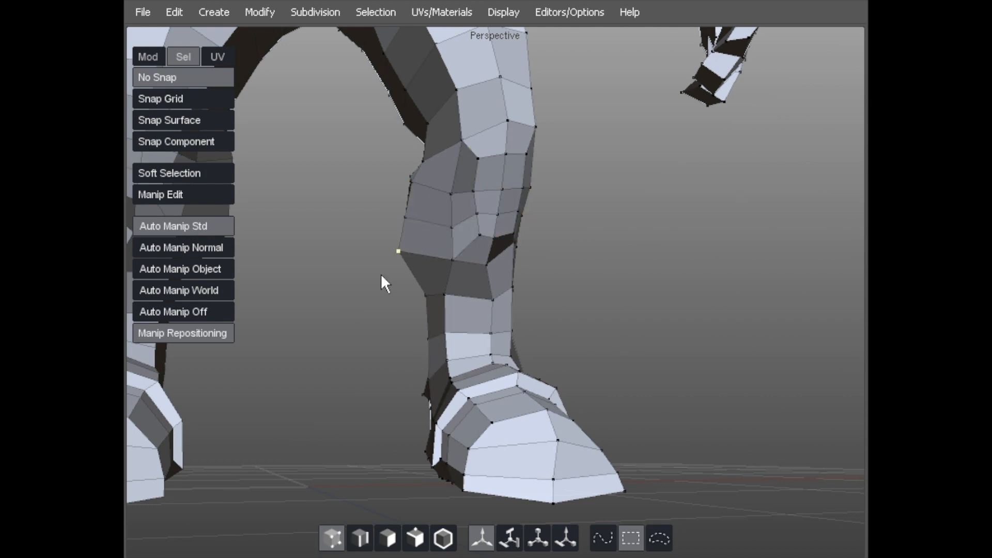
Step: Reposition the vertices on the inner side and front of the calf just below the knee to round its contour
{"action": "left_click_drag", "start_coordinate": [382, 275], "coordinate": [408, 276]}
{"action": "left_click_drag", "start_coordinate": [411, 229], "coordinate": [406, 235]}
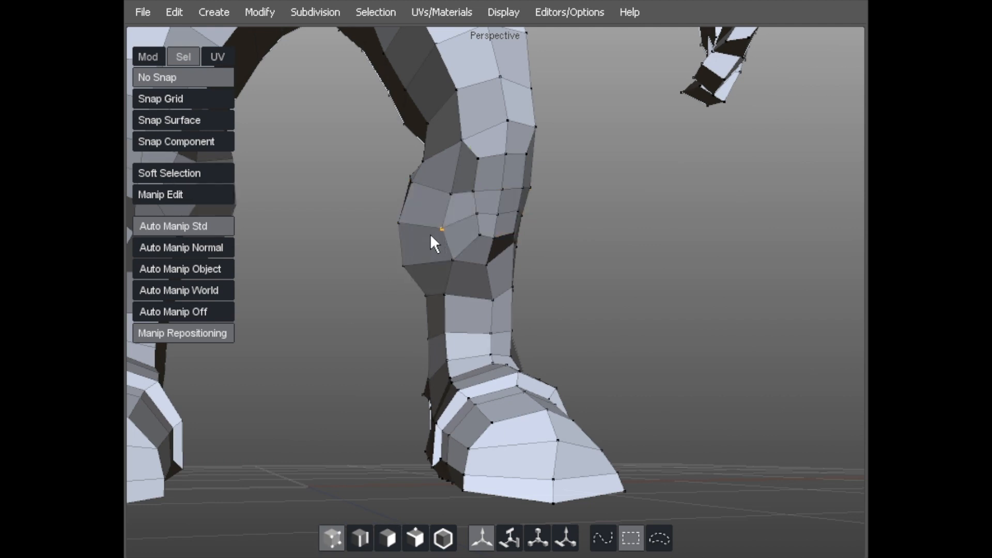
{"action": "mouse_move", "coordinate": [478, 237]}
{"action": "middle_mouse_down"}
{"action": "mouse_move", "coordinate": [449, 240]}
{"action": "mouse_move", "coordinate": [491, 237]}
{"action": "middle_mouse_up"}
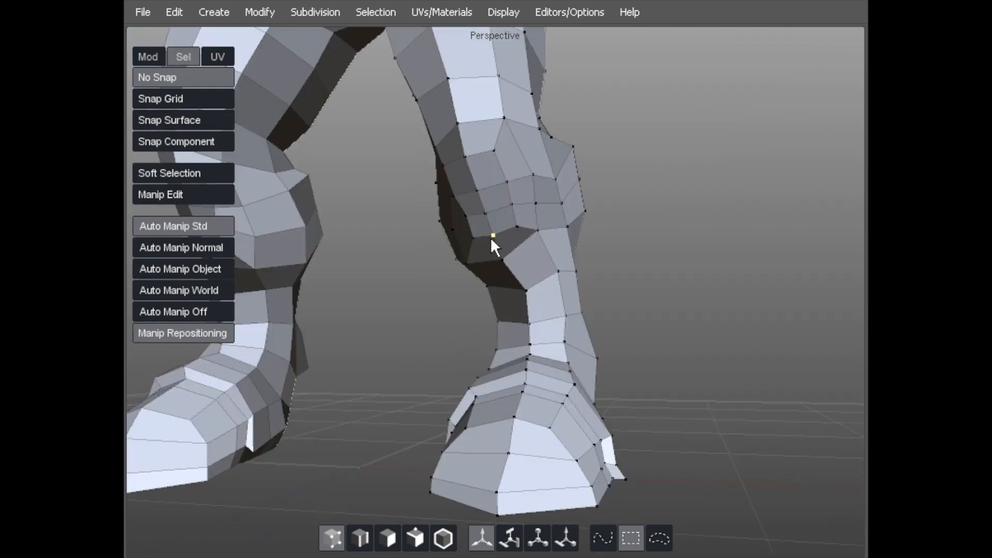
{"action": "middle_click_drag", "start_coordinate": [553, 230], "coordinate": [565, 146]}
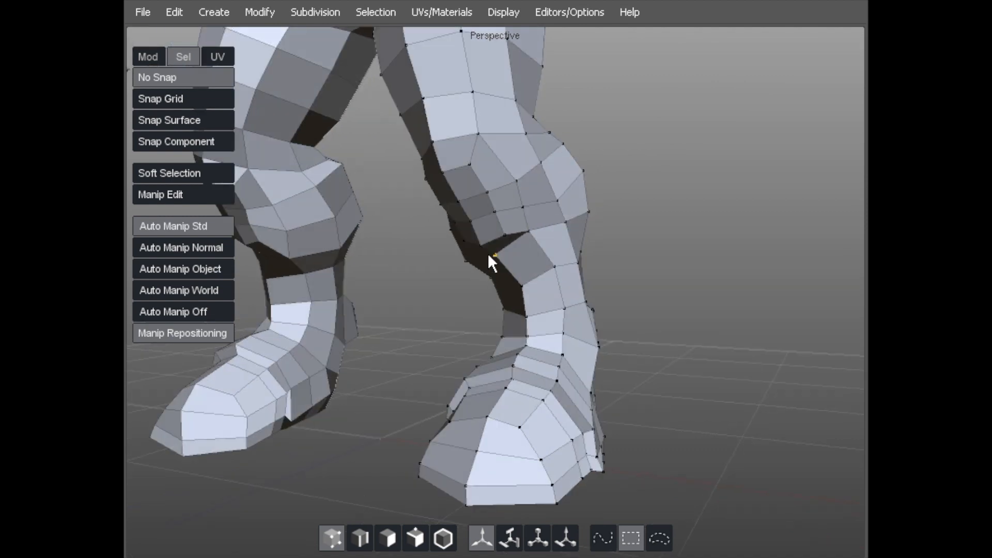
{"action": "left_click_drag", "start_coordinate": [487, 253], "coordinate": [521, 249]}
Step: Select the cluster of faces just below the knee and refine the shape around the back of the calf
{"action": "left_click", "coordinate": [491, 228]}
{"action": "key", "text": "d"}
{"action": "left_click", "coordinate": [518, 233]}
{"action": "left_click", "coordinate": [487, 234], "text": "shift"}
{"action": "left_click", "coordinate": [509, 210], "text": "shift"}
{"action": "left_click", "coordinate": [497, 256], "text": "shift"}
{"action": "left_click", "coordinate": [535, 256], "text": "shift"}
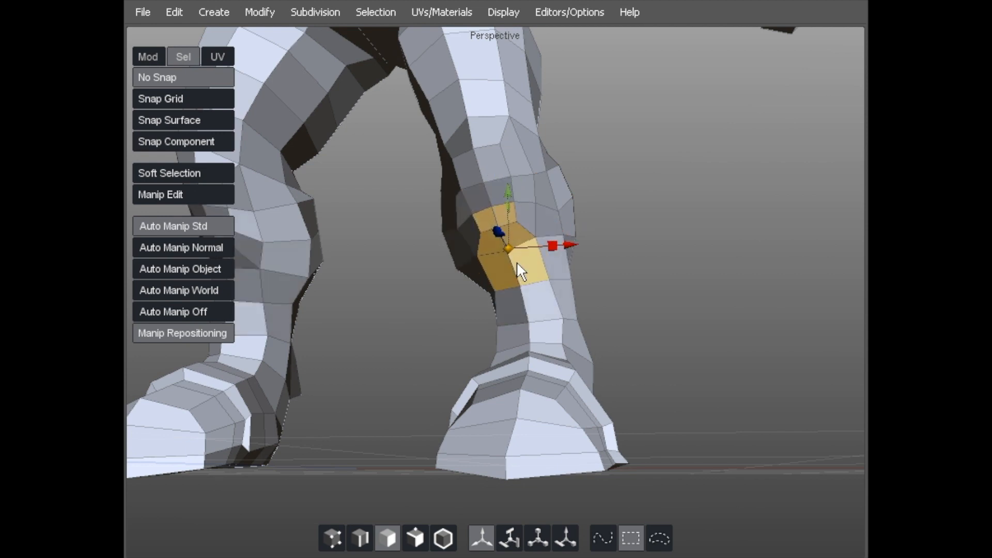
{"action": "left_click_drag", "start_coordinate": [575, 270], "coordinate": [506, 218], "text": "alt"}
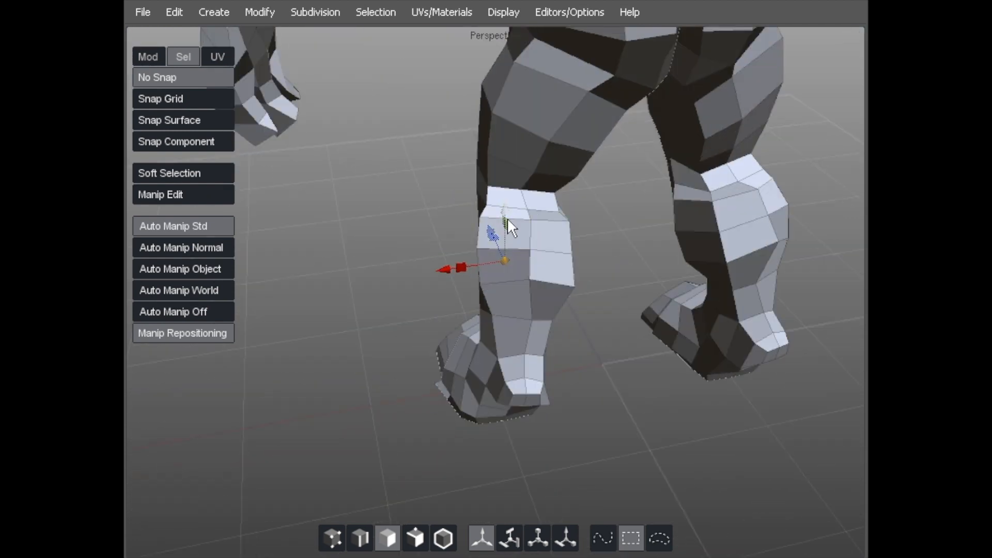
{"action": "left_click", "coordinate": [538, 216]}
{"action": "left_click_drag", "start_coordinate": [394, 219], "coordinate": [389, 209], "text": "alt"}
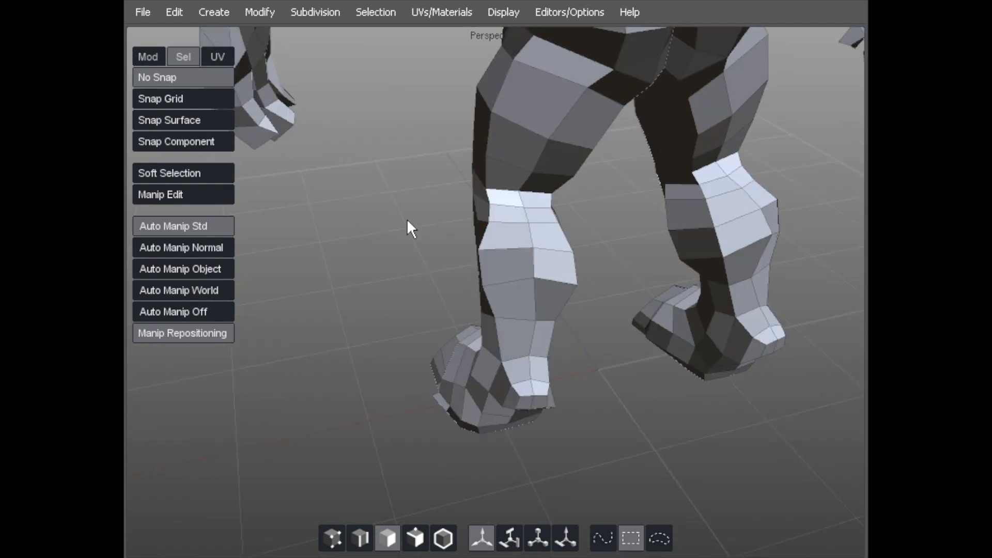
Step: Adjust the vertices around the top and back of the calf where it meets the thigh
{"action": "key", "text": "a"}
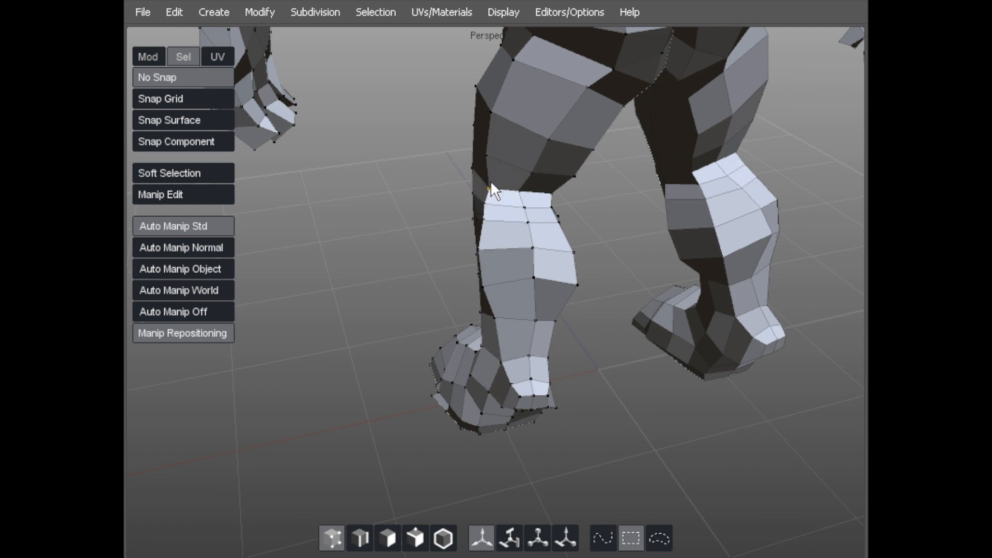
{"action": "mouse_move", "coordinate": [478, 253]}
{"action": "left_mouse_down", "text": "alt"}
{"action": "mouse_move", "coordinate": [512, 265]}
{"action": "mouse_move", "coordinate": [531, 237]}
{"action": "mouse_move", "coordinate": [488, 265]}
{"action": "left_mouse_up", "text": "alt"}
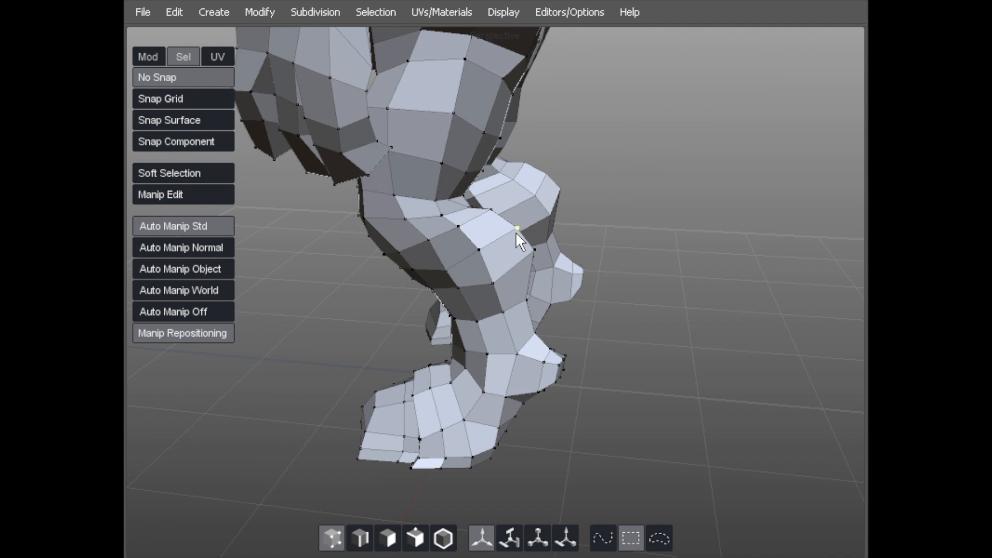
{"action": "left_click_drag", "start_coordinate": [477, 212], "coordinate": [400, 209], "text": "alt"}
{"action": "right_click_drag", "start_coordinate": [388, 210], "coordinate": [281, 240], "text": "alt"}
{"action": "left_click_drag", "start_coordinate": [282, 240], "coordinate": [353, 219], "text": "alt"}
{"action": "right_click_drag", "start_coordinate": [353, 219], "coordinate": [537, 197], "text": "alt"}
{"action": "left_click_drag", "start_coordinate": [537, 198], "coordinate": [557, 208], "text": "alt"}
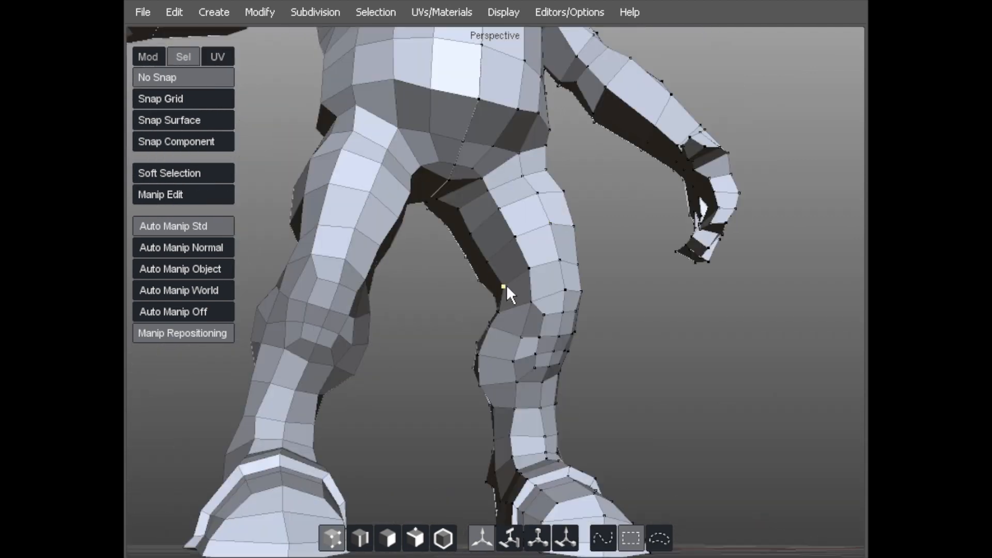
Step: Reposition the vertices along the inner thigh, crotch and hip crease to refine where the leg joins the torso
{"action": "left_click_drag", "start_coordinate": [503, 286], "coordinate": [559, 265]}
{"action": "left_click_drag", "start_coordinate": [547, 190], "coordinate": [446, 196], "text": "alt"}
{"action": "left_click", "coordinate": [458, 196]}
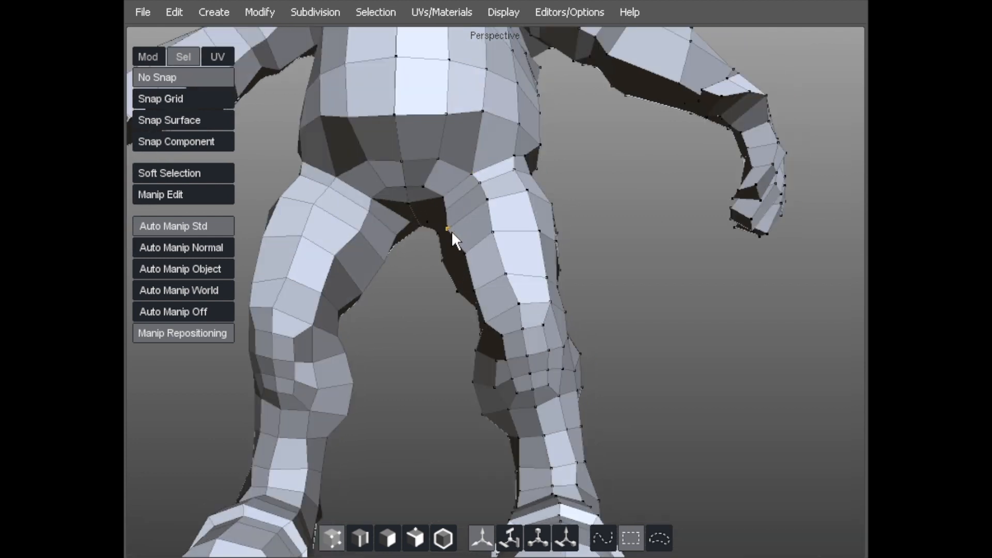
{"action": "left_click_drag", "start_coordinate": [420, 230], "coordinate": [411, 249], "text": "alt"}
{"action": "left_click_drag", "start_coordinate": [443, 205], "coordinate": [393, 219], "text": "alt"}
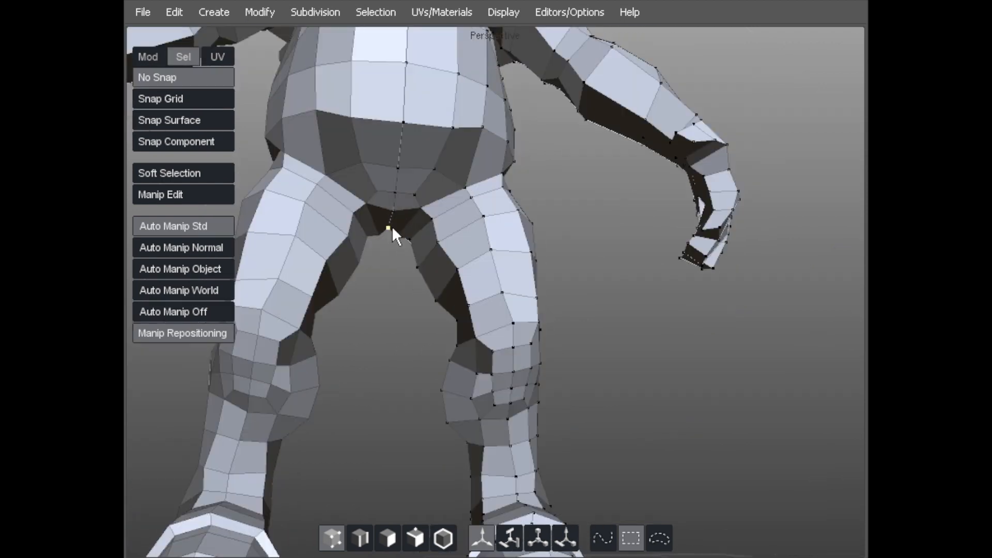
{"action": "left_click_drag", "start_coordinate": [392, 216], "coordinate": [501, 226]}
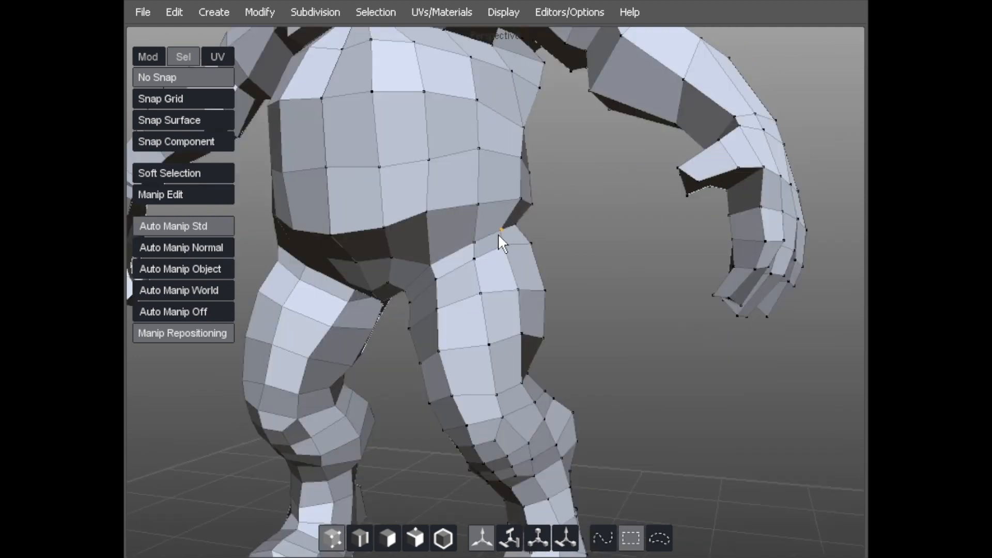
{"action": "left_click_drag", "start_coordinate": [544, 287], "coordinate": [418, 262], "text": "alt"}
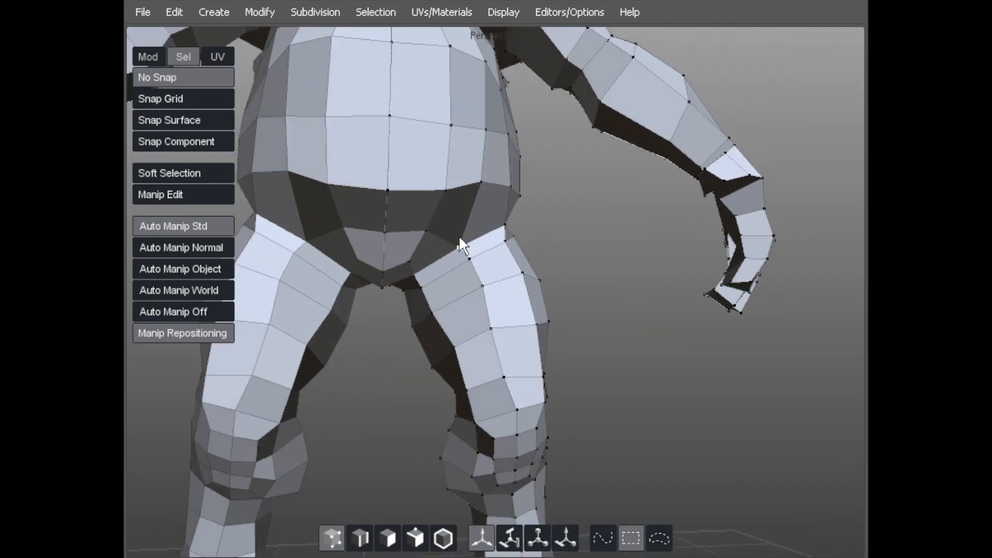
Step: Move the vertices along the belly's lower edge outward and downward to shape the overhang above the hips
{"action": "left_click_drag", "start_coordinate": [445, 191], "coordinate": [501, 187]}
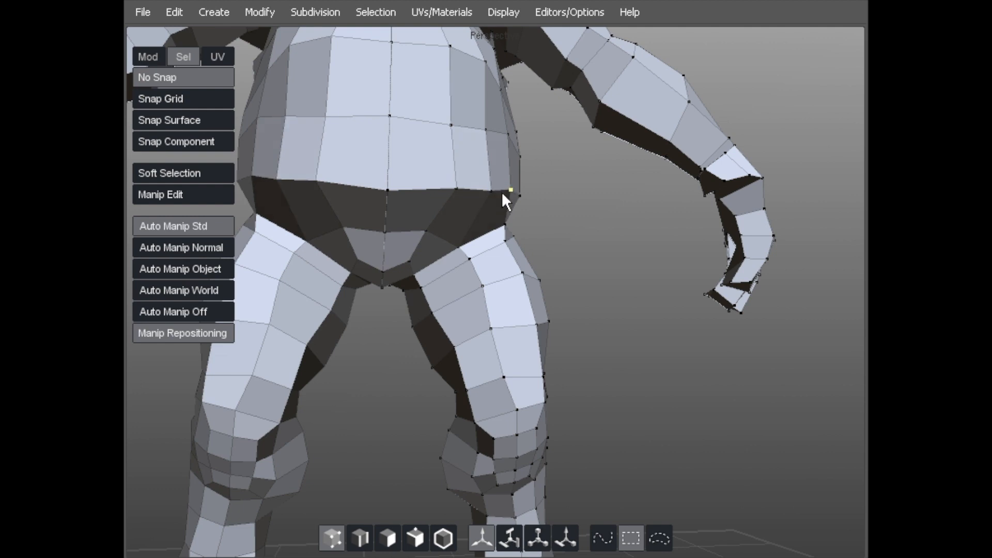
{"action": "left_click_drag", "start_coordinate": [471, 247], "coordinate": [427, 248]}
{"action": "key", "text": "a"}
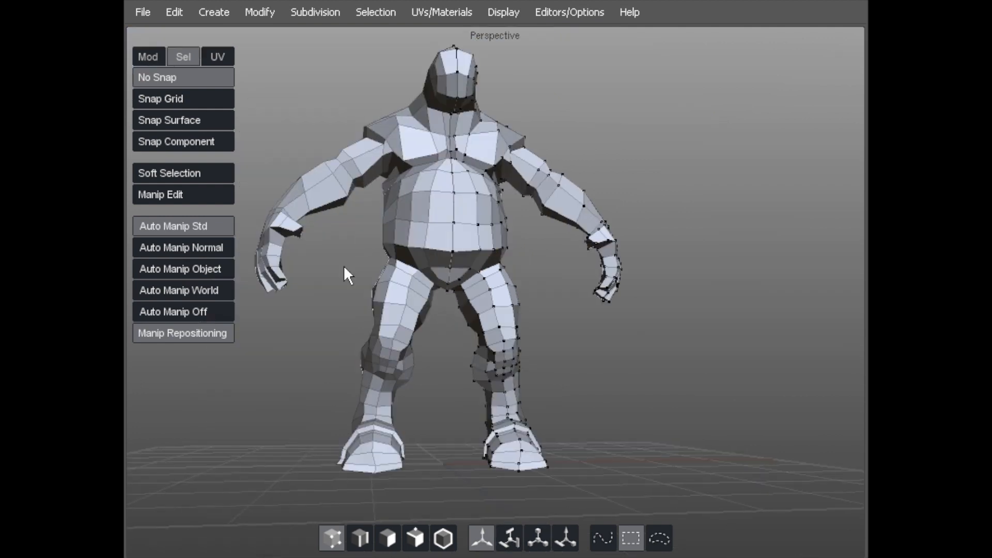
{"action": "right_click_drag", "start_coordinate": [310, 265], "coordinate": [522, 199], "text": "alt"}
{"action": "middle_click_drag", "start_coordinate": [371, 235], "coordinate": [370, 347], "text": "alt"}
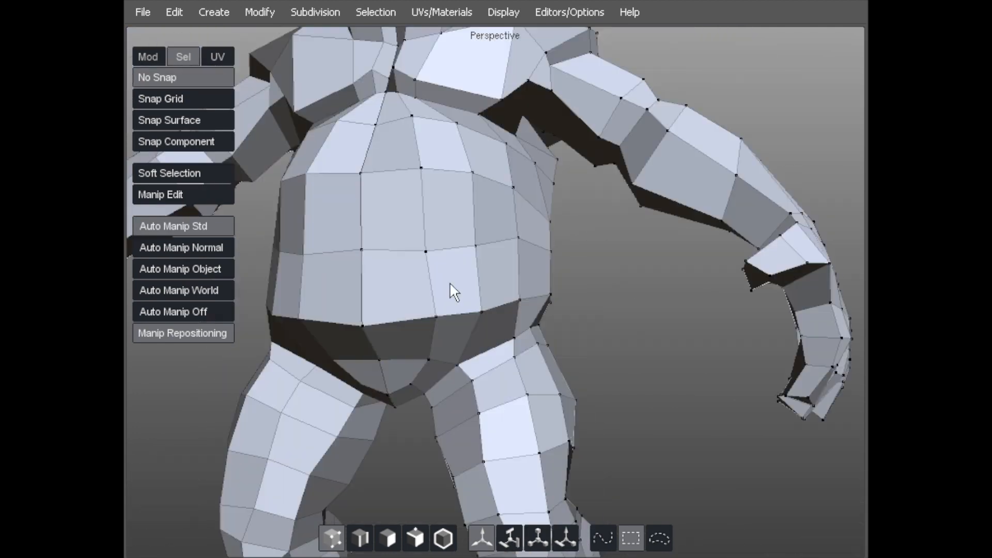
{"action": "left_click_drag", "start_coordinate": [444, 305], "coordinate": [457, 319]}
{"action": "left_click_drag", "start_coordinate": [371, 329], "coordinate": [371, 339]}
{"action": "mouse_move", "coordinate": [436, 323]}
{"action": "left_mouse_down"}
{"action": "mouse_move", "coordinate": [483, 318]}
{"action": "mouse_move", "coordinate": [435, 329]}
{"action": "left_mouse_up"}
Step: Spread the vertices across the middle and upper front of the belly to round it out
{"action": "left_click_drag", "start_coordinate": [426, 249], "coordinate": [472, 246]}
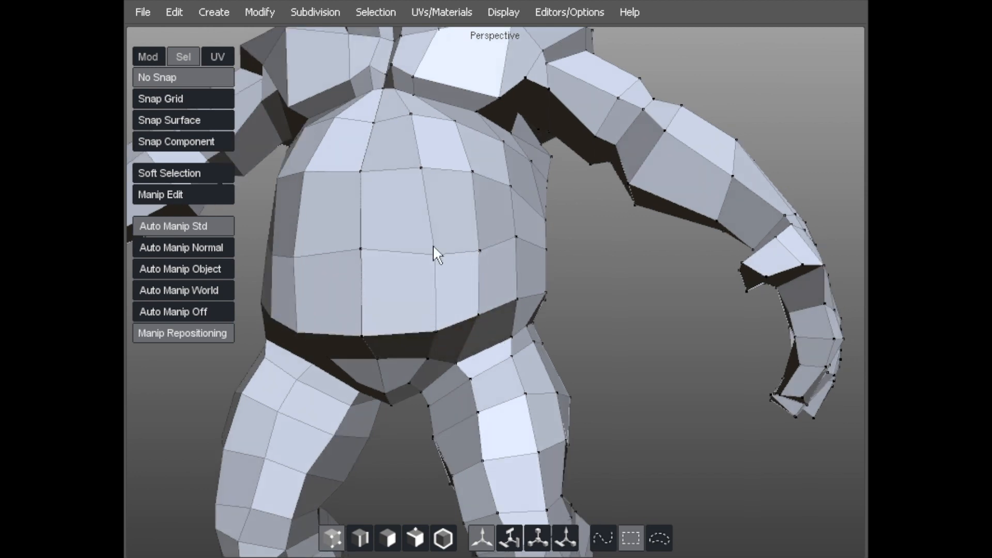
{"action": "left_click_drag", "start_coordinate": [418, 177], "coordinate": [421, 175]}
{"action": "left_click_drag", "start_coordinate": [409, 124], "coordinate": [405, 217]}
{"action": "scroll", "coordinate": [395, 138], "scroll_direction": "down", "scroll_amount": 3}
{"action": "left_click_drag", "start_coordinate": [458, 188], "coordinate": [414, 222], "text": "alt"}
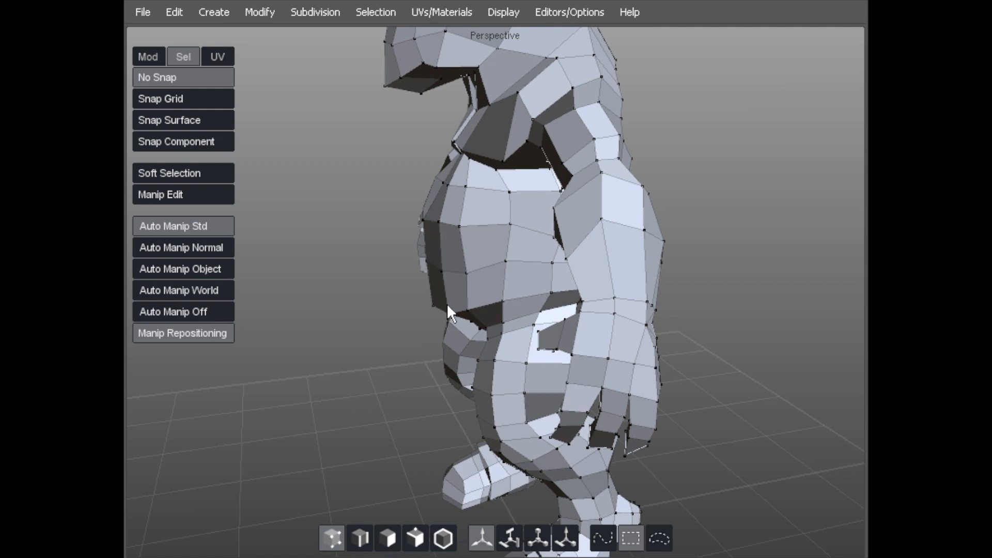
{"action": "left_click_drag", "start_coordinate": [439, 296], "coordinate": [496, 299], "text": "alt"}
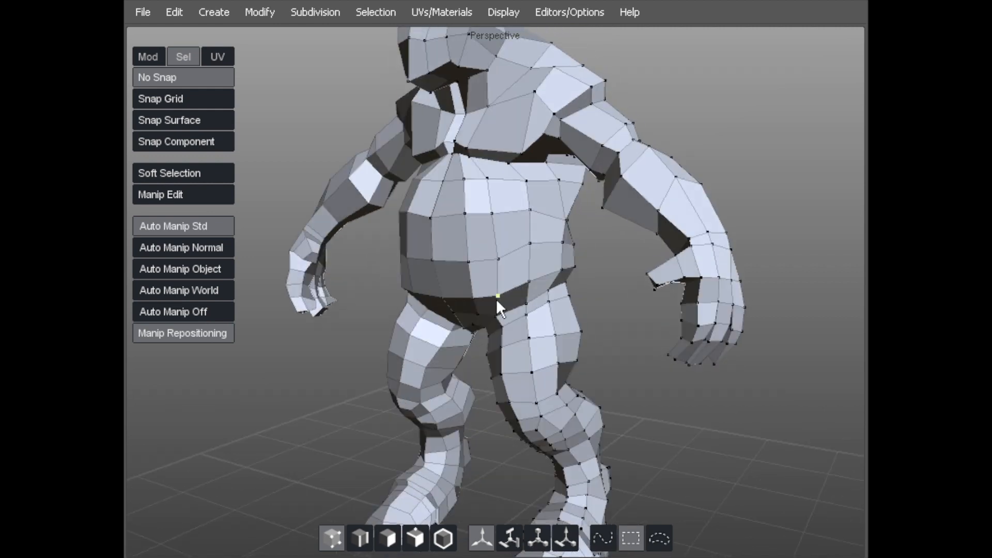
{"action": "left_click_drag", "start_coordinate": [488, 252], "coordinate": [507, 290], "text": "alt"}
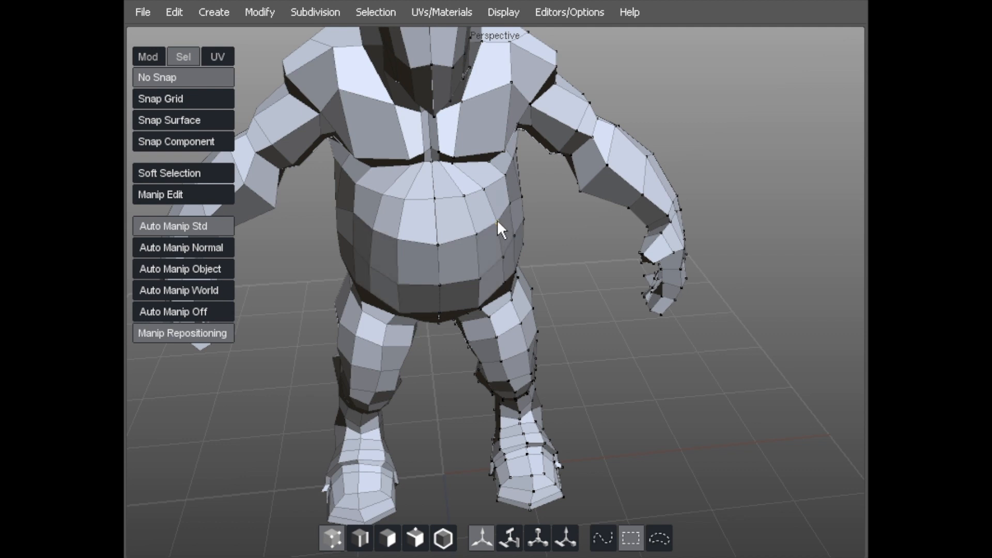
{"action": "left_click_drag", "start_coordinate": [482, 183], "coordinate": [460, 134], "text": "alt"}
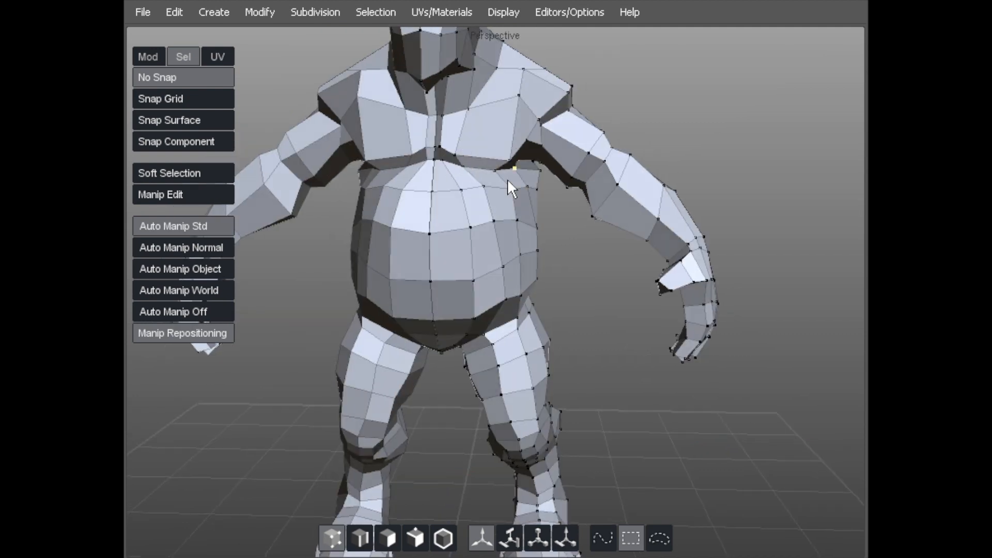
Step: Adjust the vertices along the top of the belly beneath the chest and armpit
{"action": "left_click_drag", "start_coordinate": [510, 260], "coordinate": [579, 173], "text": "alt"}
{"action": "right_click_drag", "start_coordinate": [445, 144], "coordinate": [500, 133], "text": "alt"}
{"action": "left_click_drag", "start_coordinate": [500, 132], "coordinate": [538, 98], "text": "alt"}
{"action": "right_click_drag", "start_coordinate": [538, 98], "coordinate": [412, 117], "text": "alt"}
{"action": "left_click_drag", "start_coordinate": [413, 116], "coordinate": [482, 176], "text": "alt"}
{"action": "right_click_drag", "start_coordinate": [481, 176], "coordinate": [443, 174], "text": "alt"}
{"action": "left_click_drag", "start_coordinate": [443, 174], "coordinate": [553, 219], "text": "alt"}
{"action": "left_click_drag", "start_coordinate": [478, 247], "coordinate": [391, 197], "text": "alt"}
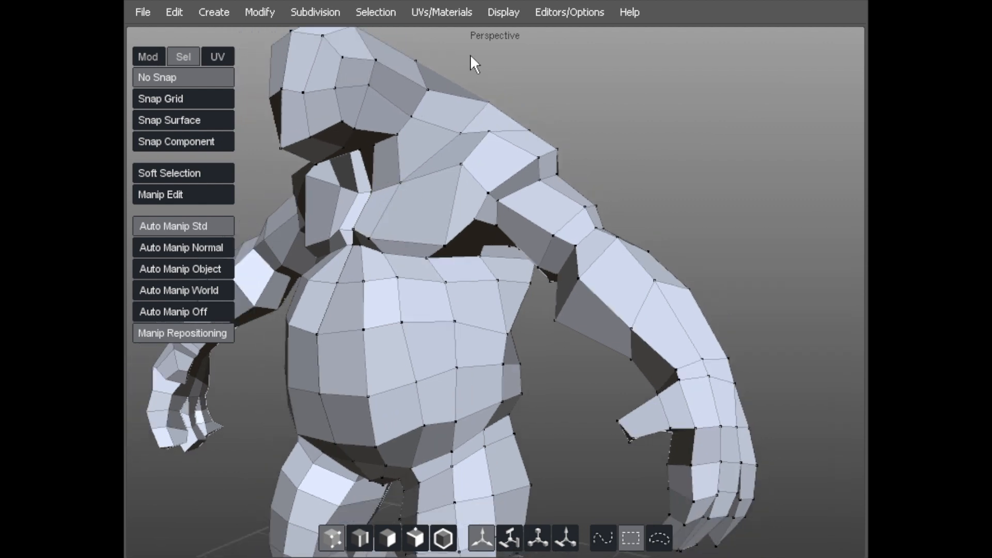
Step: Cut a new row of edges across the lower chest from the breastbone to the armpit
{"action": "scroll", "coordinate": [471, 207], "scroll_direction": "up", "scroll_amount": 4}
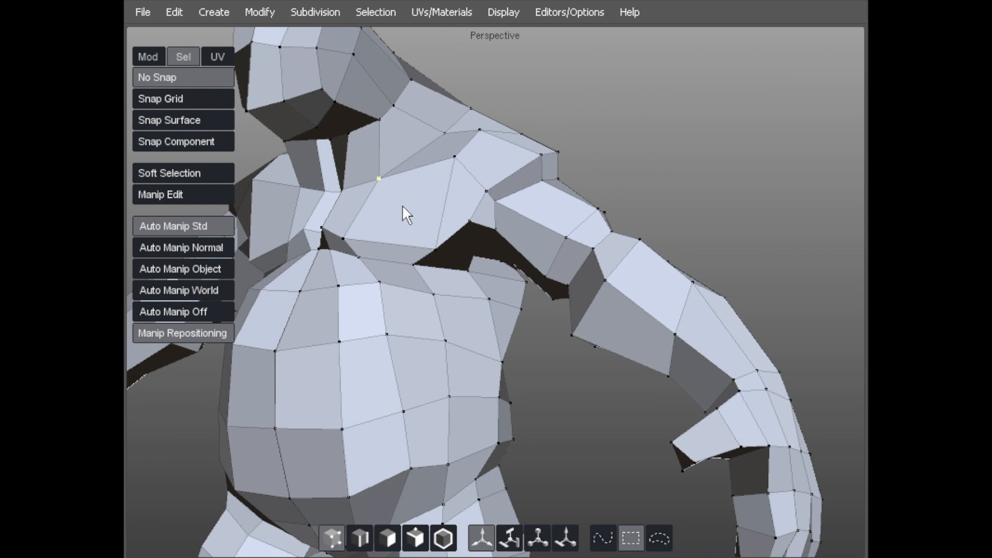
{"action": "left_click_drag", "start_coordinate": [417, 259], "coordinate": [332, 239], "text": "alt"}
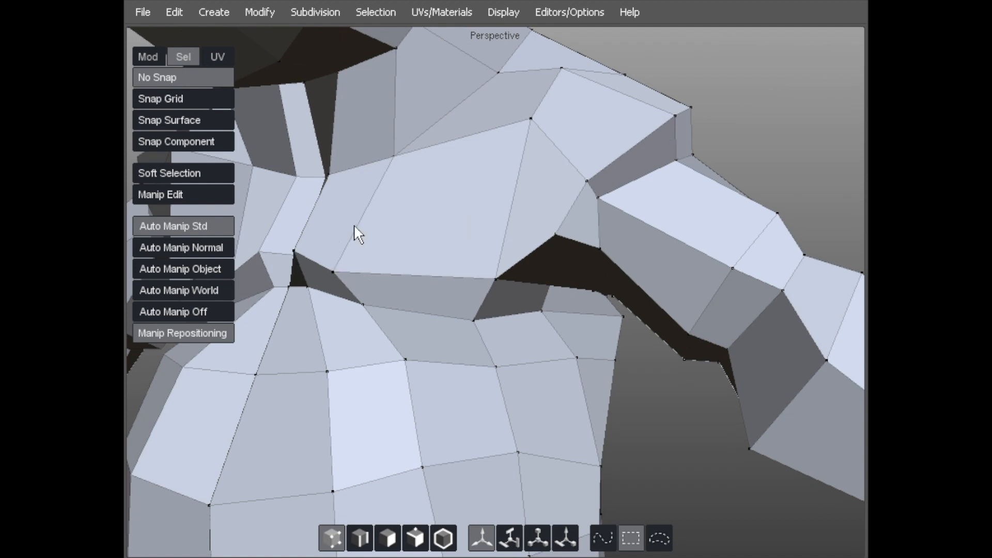
{"action": "left_click_drag", "start_coordinate": [405, 232], "coordinate": [477, 247], "text": "alt"}
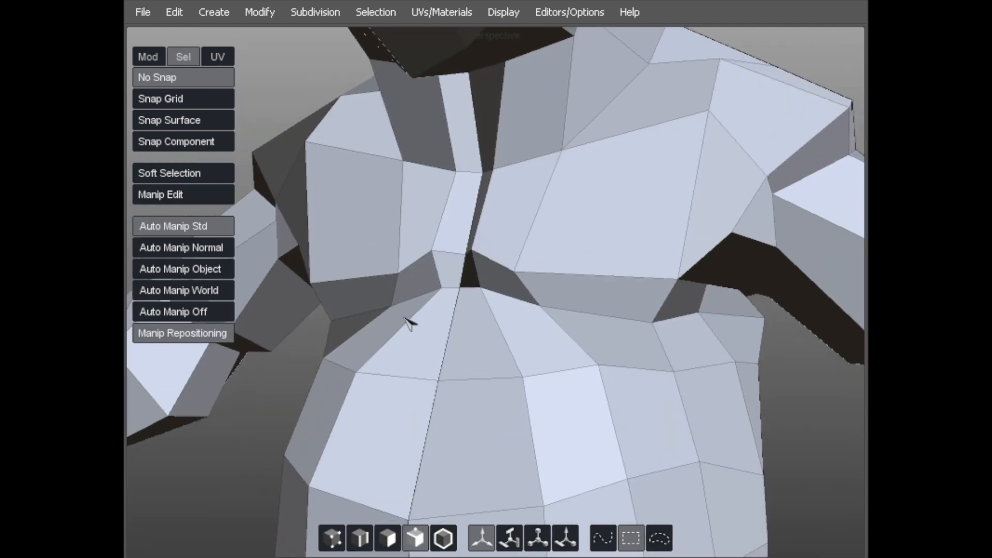
{"action": "left_click_drag", "start_coordinate": [409, 321], "coordinate": [479, 244], "text": "alt"}
{"action": "left_click", "coordinate": [479, 247]}
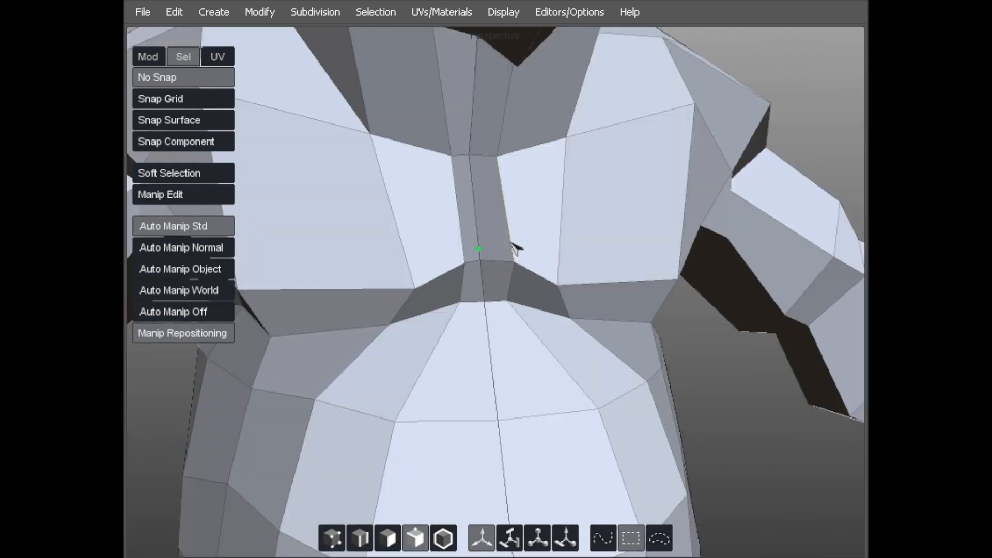
{"action": "left_click_drag", "start_coordinate": [593, 250], "coordinate": [467, 303], "text": "alt"}
{"action": "left_click", "coordinate": [466, 310]}
{"action": "mouse_move", "coordinate": [504, 272]}
{"action": "left_mouse_down", "text": "alt"}
{"action": "mouse_move", "coordinate": [589, 261]}
{"action": "mouse_move", "coordinate": [510, 289]}
{"action": "left_mouse_up", "text": "alt"}
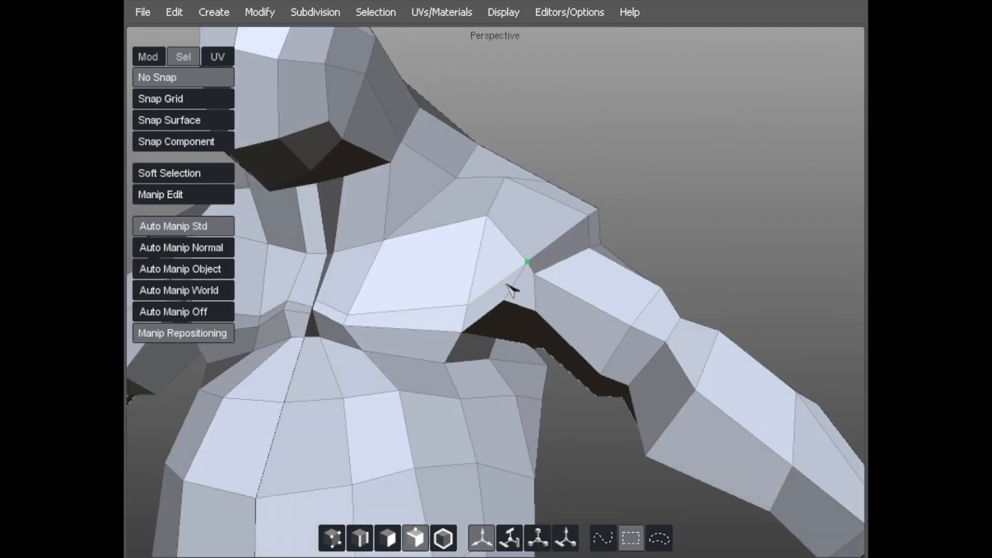
Step: Move the vertices of the new chest edge to shape the lower part of the pectoral
{"action": "key", "text": "a"}
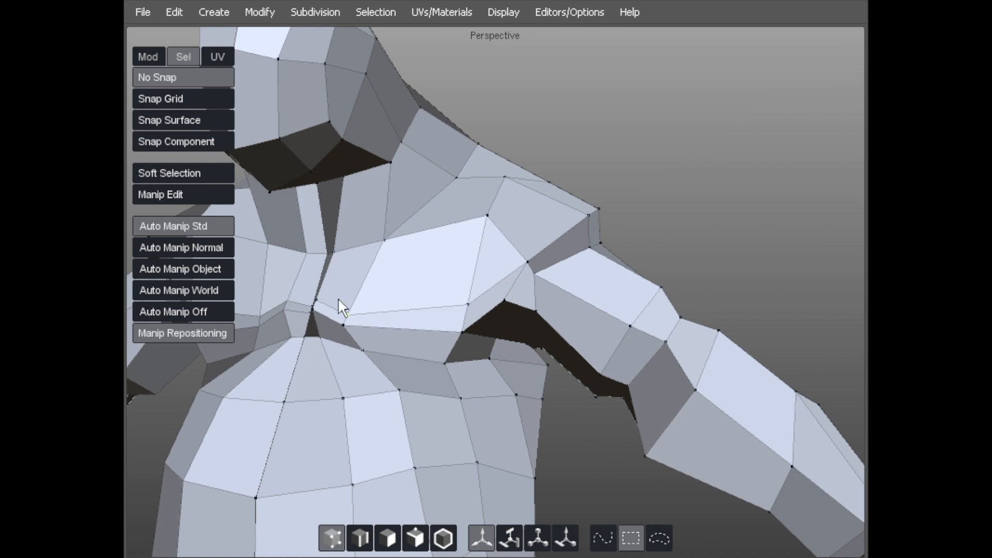
{"action": "left_click_drag", "start_coordinate": [326, 299], "coordinate": [349, 341], "text": "alt"}
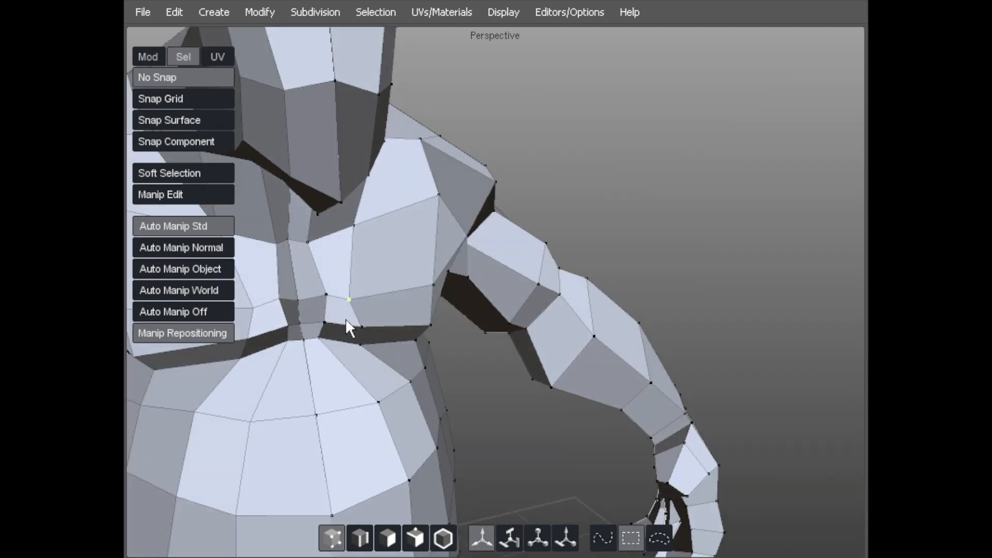
{"action": "left_click_drag", "start_coordinate": [365, 309], "coordinate": [317, 332]}
{"action": "scroll", "coordinate": [368, 351], "scroll_direction": "up", "scroll_amount": 3}
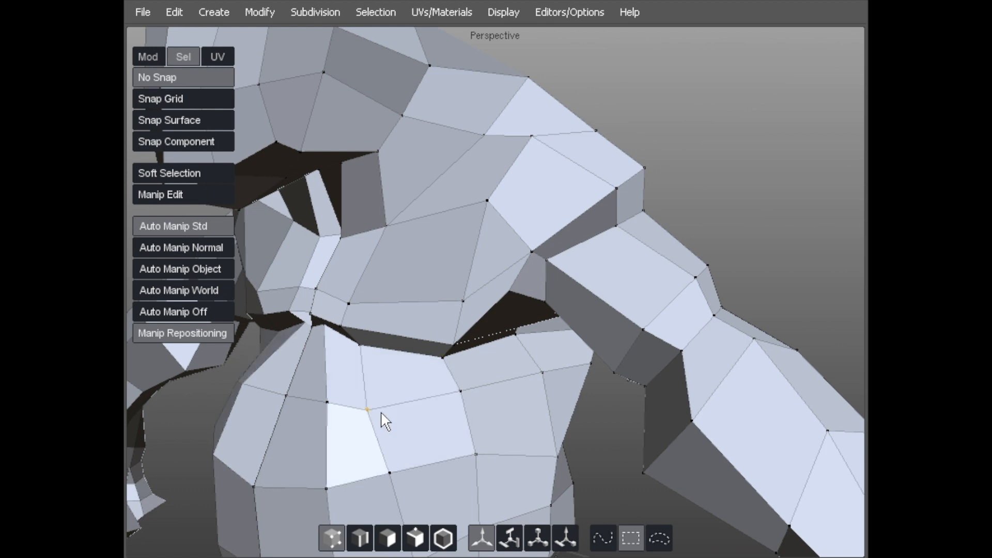
Step: Lower the row of vertices across the upper belly to widen the band of faces beneath the chest
{"action": "left_click_drag", "start_coordinate": [459, 386], "coordinate": [463, 393]}
{"action": "left_click_drag", "start_coordinate": [544, 369], "coordinate": [539, 387]}
{"action": "left_click_drag", "start_coordinate": [471, 407], "coordinate": [479, 420]}
{"action": "left_click_drag", "start_coordinate": [359, 414], "coordinate": [362, 423]}
Step: Select the ring of faces around the torso just beneath the chest and add an edge loop through it
{"action": "key", "text": "d"}
{"action": "left_click", "coordinate": [378, 390]}
{"action": "left_click", "coordinate": [336, 376], "text": "shift"}
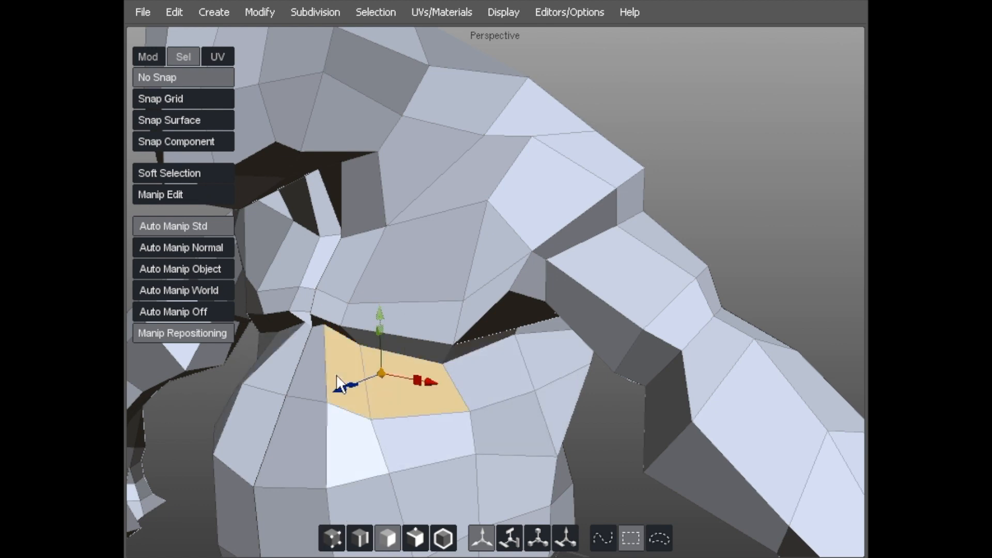
{"action": "key", "text": "alt+e"}
{"action": "middle_click_drag", "start_coordinate": [525, 392], "coordinate": [389, 342]}
{"action": "scroll", "coordinate": [507, 355], "scroll_direction": "down", "scroll_amount": 5}
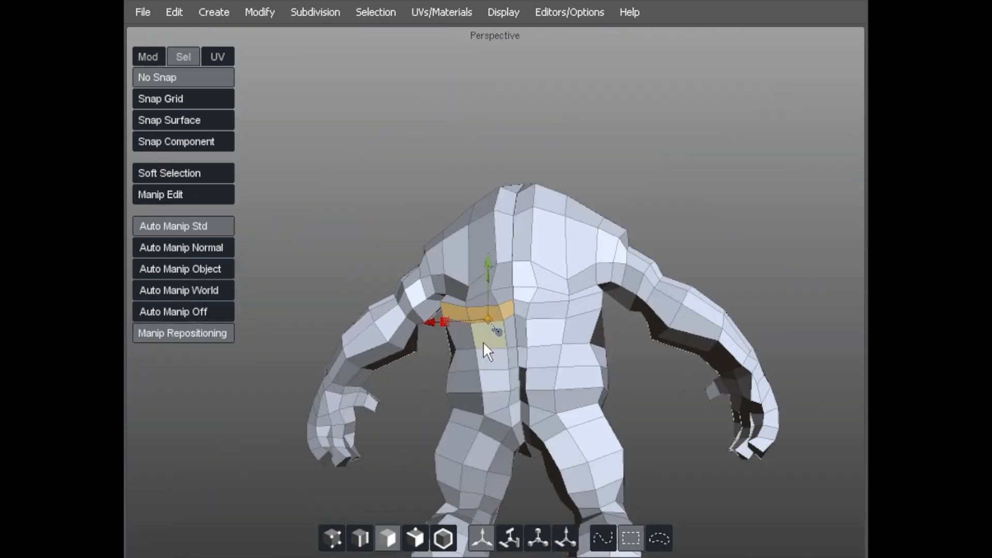
{"action": "middle_click_drag", "start_coordinate": [565, 305], "coordinate": [447, 287]}
{"action": "key", "text": "s"}
{"action": "scroll", "coordinate": [448, 288], "scroll_direction": "up", "scroll_amount": 4}
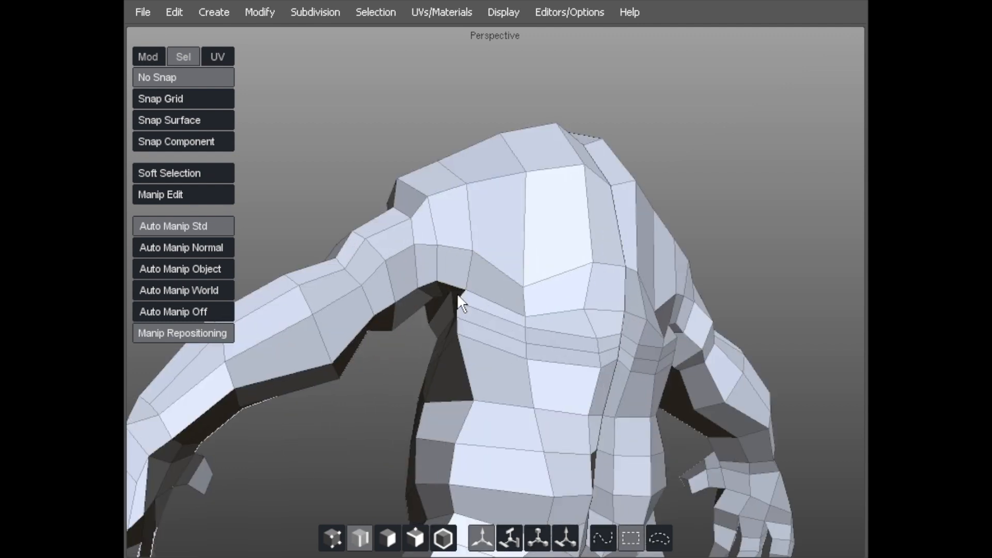
Step: Space out the rows of vertices across the back below the shoulder and armpit
{"action": "key", "text": "a"}
{"action": "middle_click_drag", "start_coordinate": [500, 422], "coordinate": [432, 340]}
{"action": "left_click_drag", "start_coordinate": [427, 406], "coordinate": [435, 405]}
{"action": "left_click_drag", "start_coordinate": [494, 355], "coordinate": [492, 377]}
{"action": "mouse_move", "coordinate": [561, 364]}
{"action": "left_mouse_down"}
{"action": "mouse_move", "coordinate": [561, 384]}
{"action": "mouse_move", "coordinate": [590, 376]}
{"action": "mouse_move", "coordinate": [559, 363]}
{"action": "left_mouse_up"}
{"action": "left_click_drag", "start_coordinate": [491, 340], "coordinate": [491, 353]}
{"action": "left_click_drag", "start_coordinate": [424, 325], "coordinate": [419, 348]}
{"action": "left_click_drag", "start_coordinate": [423, 310], "coordinate": [424, 323]}
Step: Reposition the new loop's vertices on the side and front of the upper belly to smooth the area beneath the armpit
{"action": "middle_click_drag", "start_coordinate": [427, 350], "coordinate": [457, 323]}
{"action": "mouse_move", "coordinate": [450, 306]}
{"action": "left_mouse_down"}
{"action": "mouse_move", "coordinate": [442, 304]}
{"action": "mouse_move", "coordinate": [460, 313]}
{"action": "mouse_move", "coordinate": [464, 336]}
{"action": "left_mouse_up"}
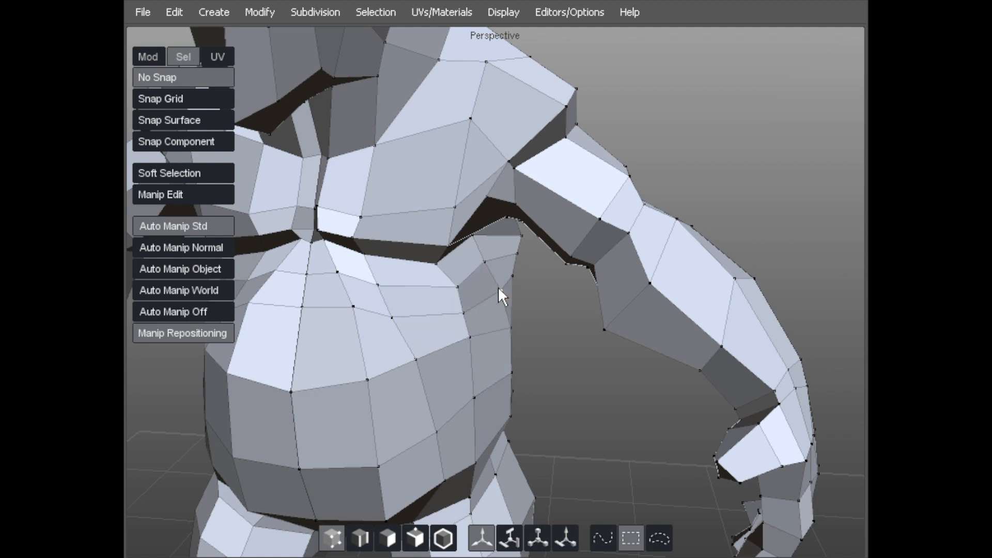
{"action": "middle_click_drag", "start_coordinate": [493, 266], "coordinate": [521, 270]}
{"action": "left_click_drag", "start_coordinate": [521, 269], "coordinate": [463, 237]}
{"action": "middle_click_drag", "start_coordinate": [464, 236], "coordinate": [448, 212]}
{"action": "left_click_drag", "start_coordinate": [454, 231], "coordinate": [441, 235]}
{"action": "mouse_move", "coordinate": [440, 235]}
{"action": "middle_mouse_down"}
{"action": "mouse_move", "coordinate": [460, 256]}
{"action": "mouse_move", "coordinate": [444, 229]}
{"action": "middle_mouse_up"}
{"action": "left_click_drag", "start_coordinate": [445, 228], "coordinate": [465, 261]}
{"action": "middle_click_drag", "start_coordinate": [465, 262], "coordinate": [449, 419]}
{"action": "scroll", "coordinate": [417, 290], "scroll_direction": "down", "scroll_amount": 3}
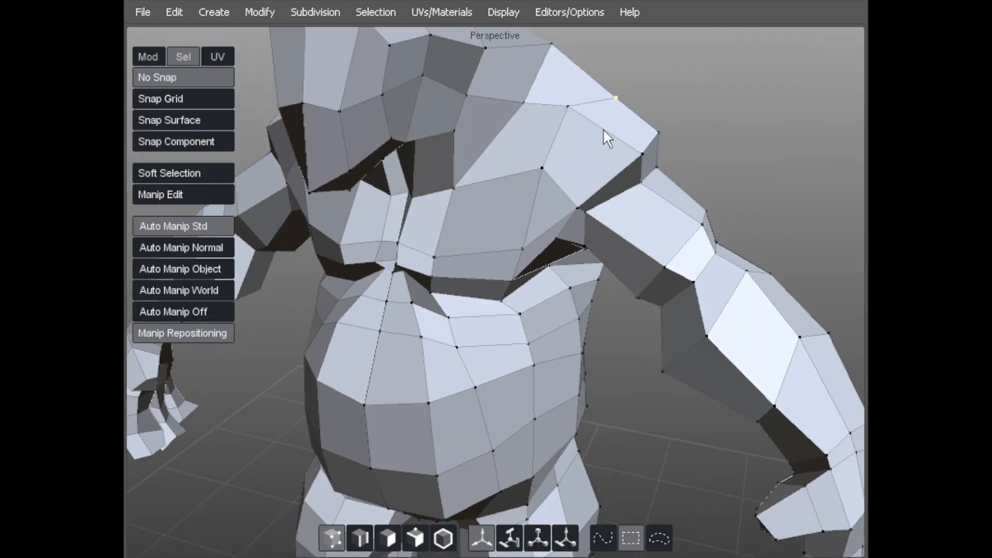
Step: Reposition the vertices on the front of the shoulder and at the armpit where the chest meets the upper arm
{"action": "left_click_drag", "start_coordinate": [514, 108], "coordinate": [519, 110]}
{"action": "left_click_drag", "start_coordinate": [471, 184], "coordinate": [490, 147]}
{"action": "left_click_drag", "start_coordinate": [547, 212], "coordinate": [552, 220]}
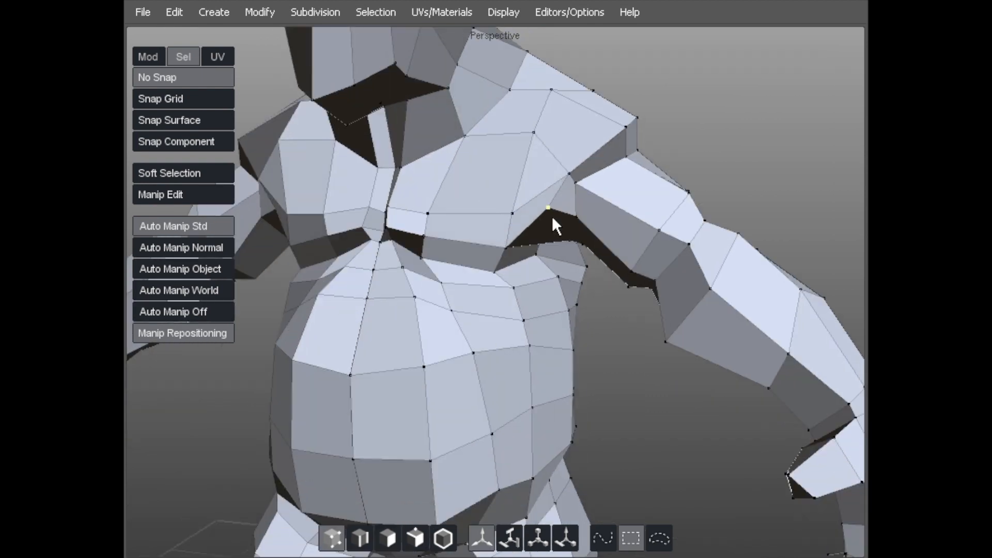
{"action": "left_click_drag", "start_coordinate": [579, 184], "coordinate": [564, 202]}
Step: Cut a new line of edges from the armpit across the front of the shoulder to the base of the neck
{"action": "right_click_drag", "start_coordinate": [566, 209], "coordinate": [405, 262], "text": "alt"}
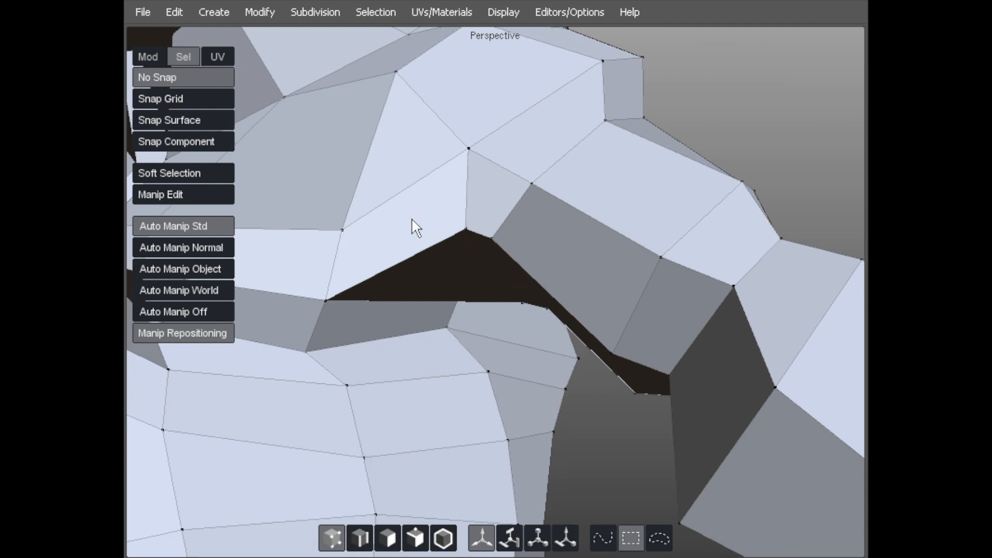
{"action": "left_click_drag", "start_coordinate": [425, 235], "coordinate": [449, 276], "text": "alt"}
{"action": "left_click", "coordinate": [432, 272]}
{"action": "left_click", "coordinate": [494, 227]}
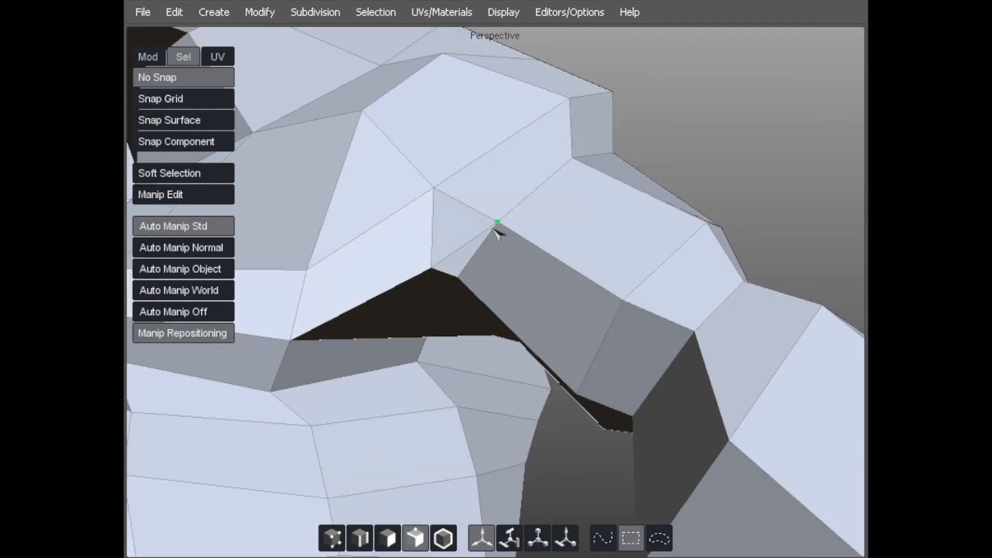
{"action": "mouse_move", "coordinate": [434, 279]}
{"action": "left_mouse_down", "text": "alt"}
{"action": "mouse_move", "coordinate": [483, 255]}
{"action": "mouse_move", "coordinate": [439, 279]}
{"action": "left_mouse_up", "text": "alt"}
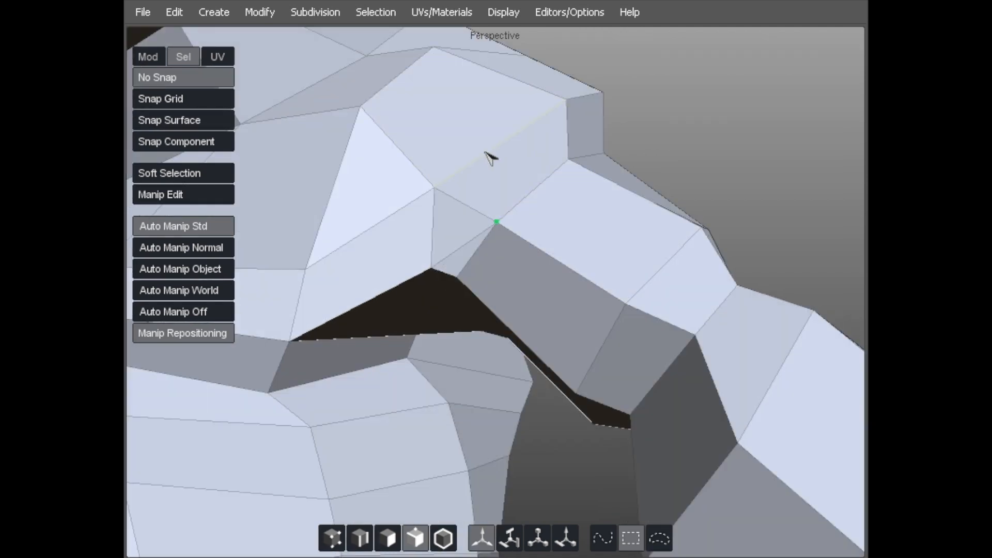
{"action": "left_click_drag", "start_coordinate": [490, 160], "coordinate": [449, 281], "text": "alt"}
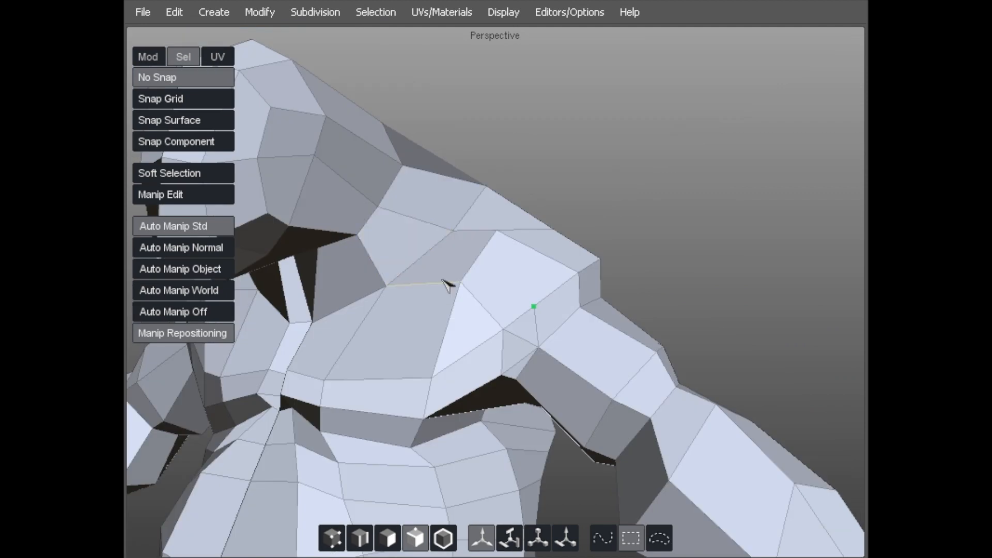
{"action": "left_click", "coordinate": [475, 260]}
{"action": "left_click", "coordinate": [419, 258]}
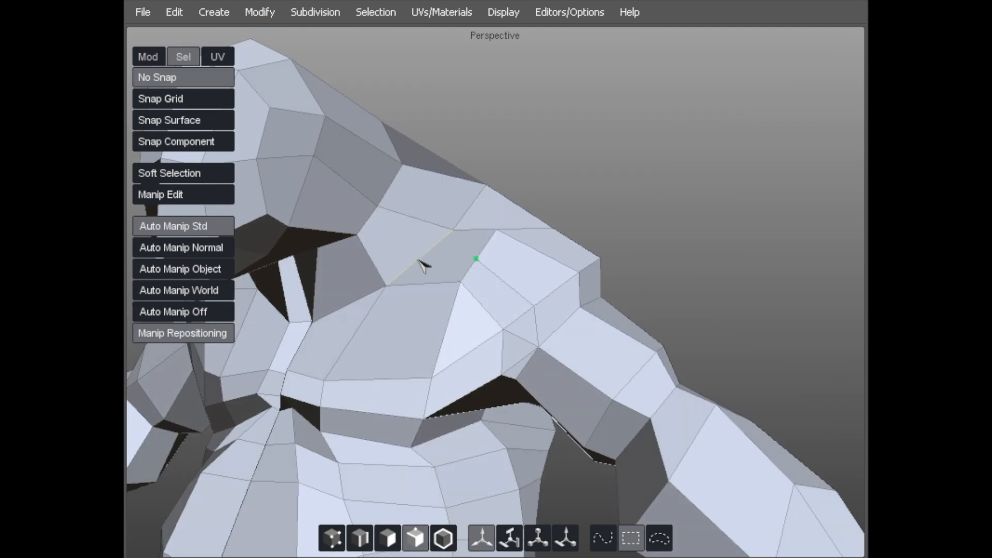
{"action": "left_click", "coordinate": [356, 234]}
{"action": "key", "text": "1"}
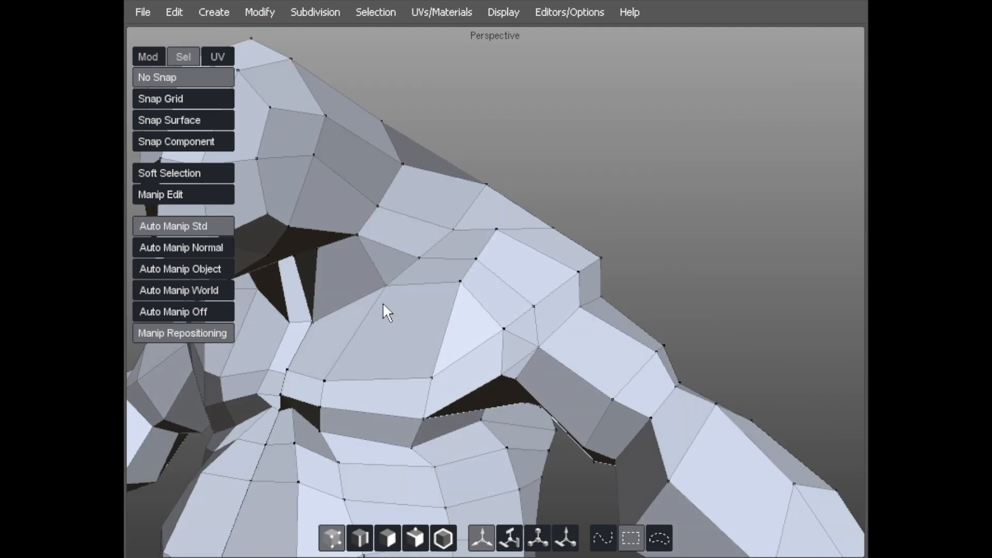
Step: Delete the diagonal edge between the front shoulder and the armpit and adjust the vertex beside it
{"action": "key", "text": "2"}
{"action": "left_click", "coordinate": [522, 339]}
{"action": "left_click", "coordinate": [440, 406]}
{"action": "key", "text": "1"}
{"action": "mouse_move", "coordinate": [428, 421]}
{"action": "middle_mouse_down"}
{"action": "mouse_move", "coordinate": [361, 413]}
{"action": "mouse_move", "coordinate": [431, 414]}
{"action": "middle_mouse_up"}
{"action": "left_click_drag", "start_coordinate": [504, 329], "coordinate": [505, 337]}
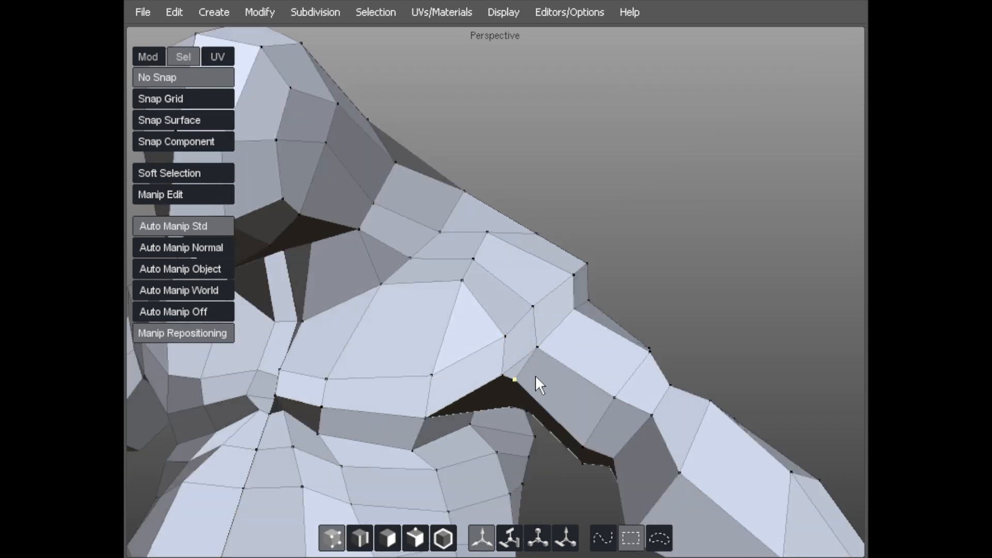
Step: Adjust the vertices around the outer shoulder and the top of the arm to smooth the shoulder's silhouette
{"action": "middle_click_drag", "start_coordinate": [544, 315], "coordinate": [503, 356]}
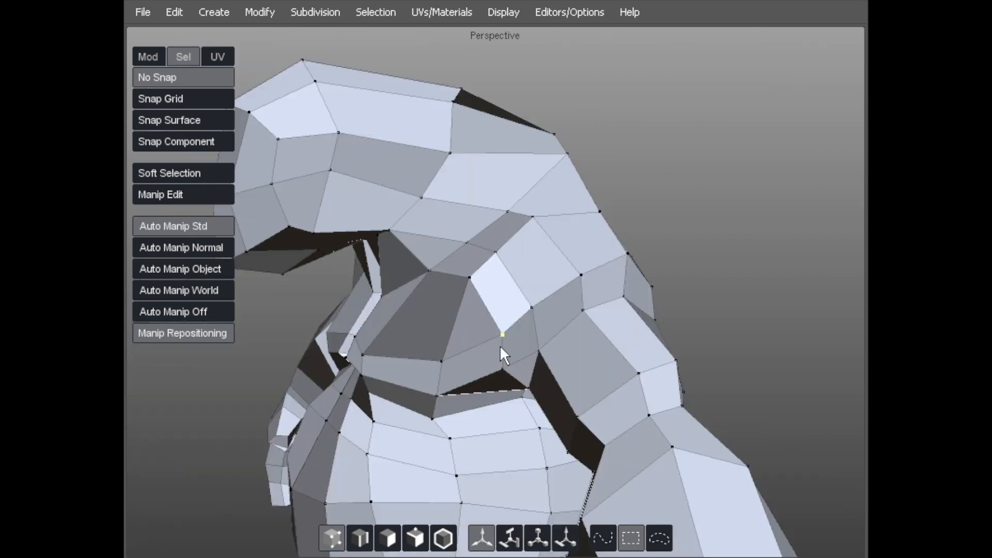
{"action": "middle_click_drag", "start_coordinate": [542, 316], "coordinate": [601, 313]}
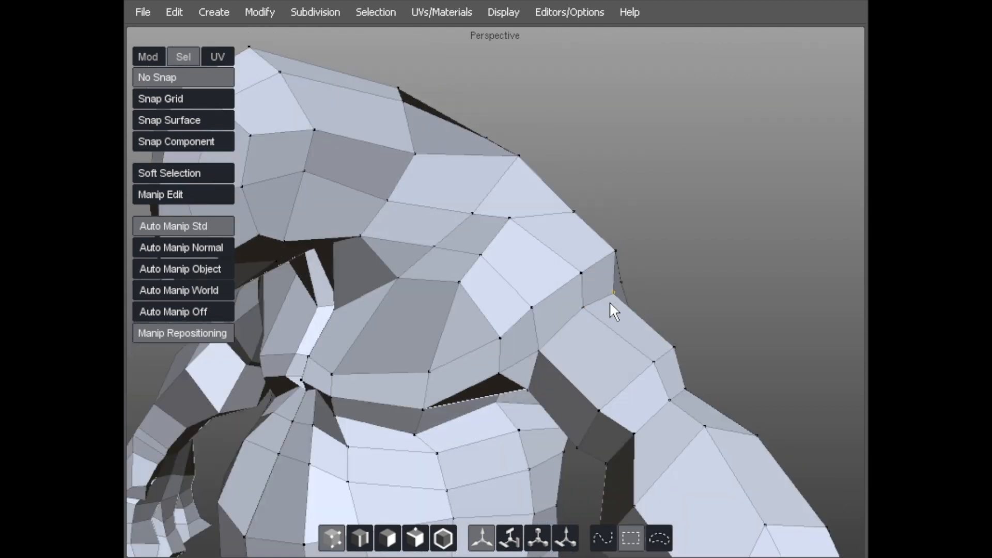
{"action": "middle_click_drag", "start_coordinate": [609, 279], "coordinate": [580, 268]}
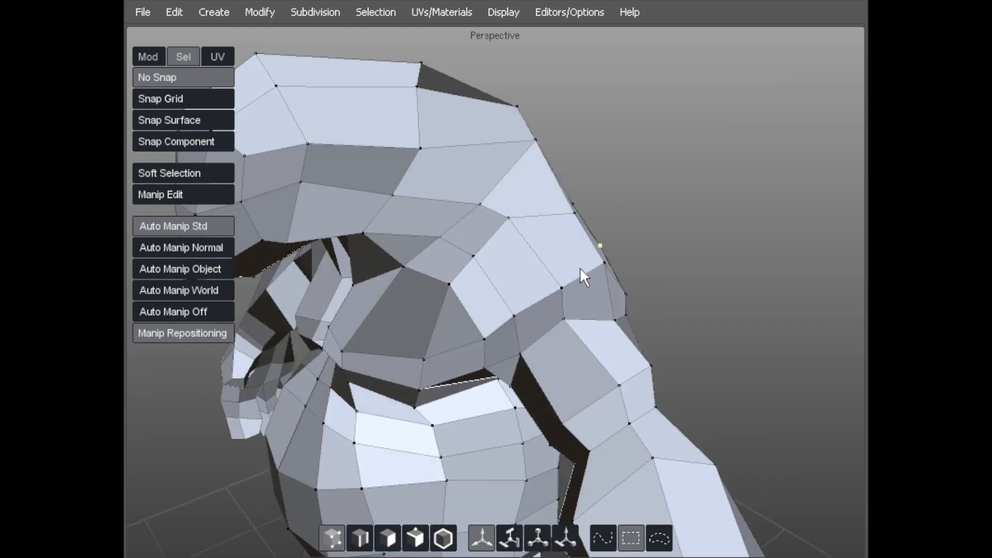
{"action": "left_click_drag", "start_coordinate": [558, 283], "coordinate": [580, 323]}
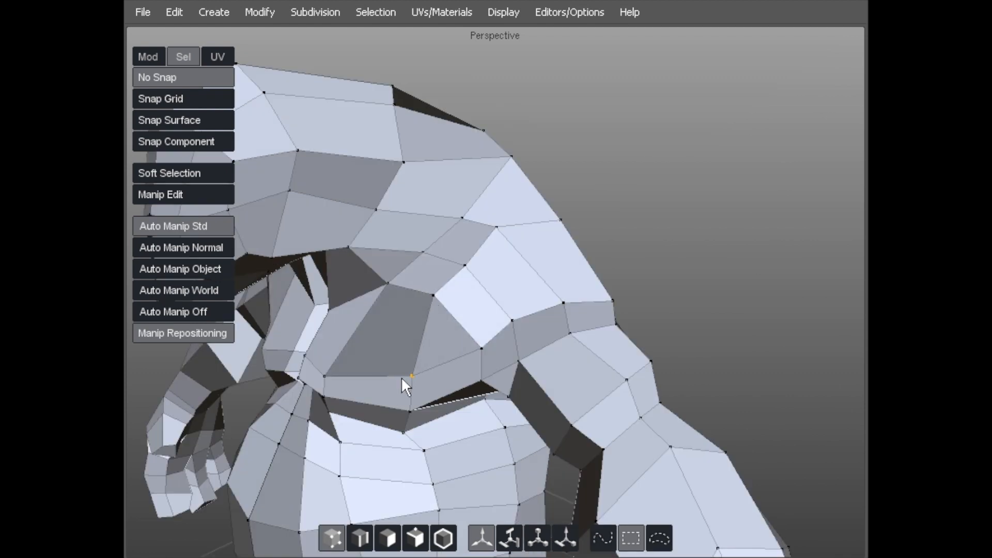
{"action": "middle_click_drag", "start_coordinate": [360, 379], "coordinate": [476, 229]}
Step: Insert an additional edge line across the shoulder cap, between the neck side and the upper arm
{"action": "left_click", "coordinate": [434, 274]}
{"action": "left_click", "coordinate": [387, 222], "text": "shift"}
{"action": "left_click", "coordinate": [483, 253], "text": "shift"}
{"action": "key", "text": "shift+x"}
{"action": "key", "text": "a"}
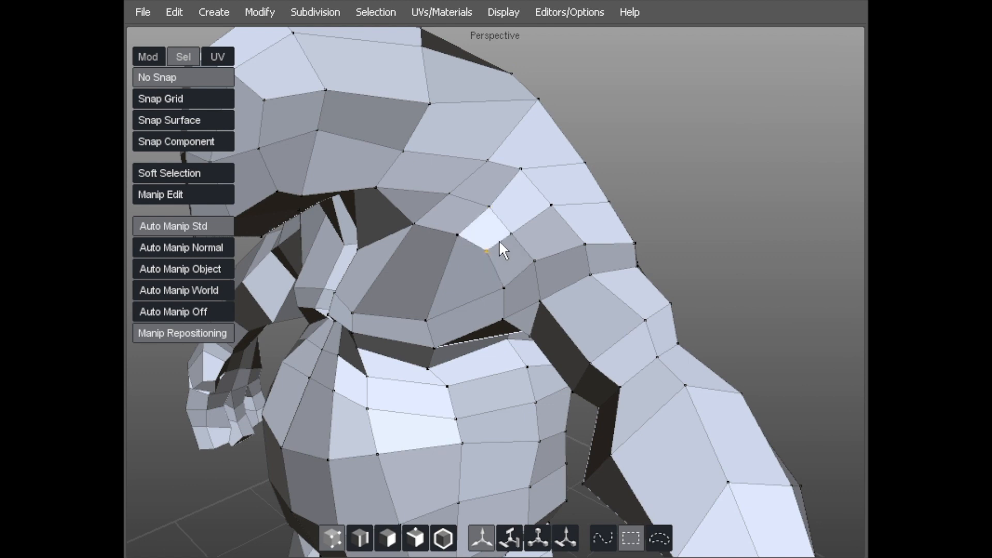
Step: Reposition the new line's vertices over the front, top and back of the shoulder to round out the deltoid
{"action": "left_click_drag", "start_coordinate": [457, 234], "coordinate": [440, 316]}
{"action": "left_click_drag", "start_coordinate": [439, 243], "coordinate": [396, 248]}
{"action": "middle_click_drag", "start_coordinate": [396, 248], "coordinate": [566, 215]}
{"action": "left_click_drag", "start_coordinate": [545, 164], "coordinate": [566, 167]}
{"action": "middle_click_drag", "start_coordinate": [610, 174], "coordinate": [538, 181]}
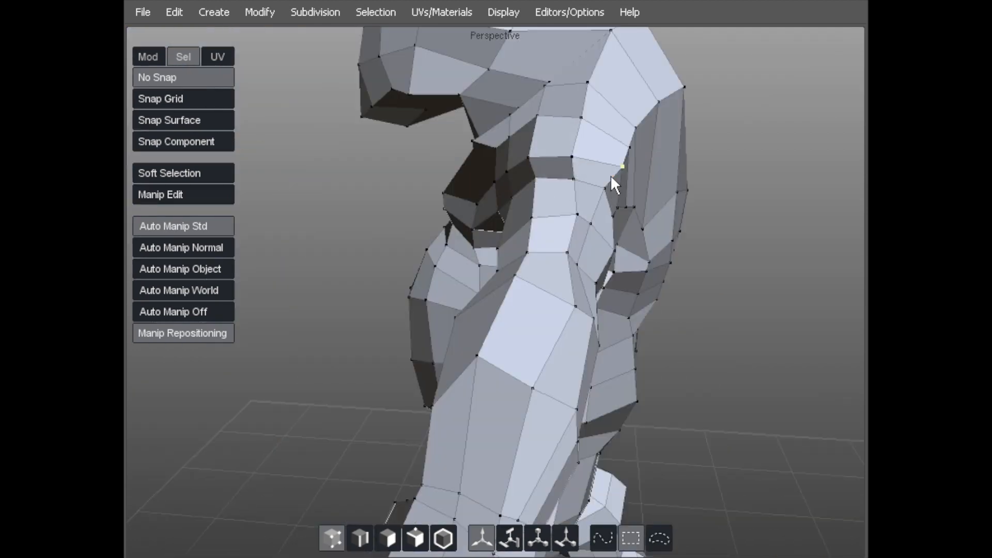
{"action": "middle_click_drag", "start_coordinate": [612, 194], "coordinate": [551, 188]}
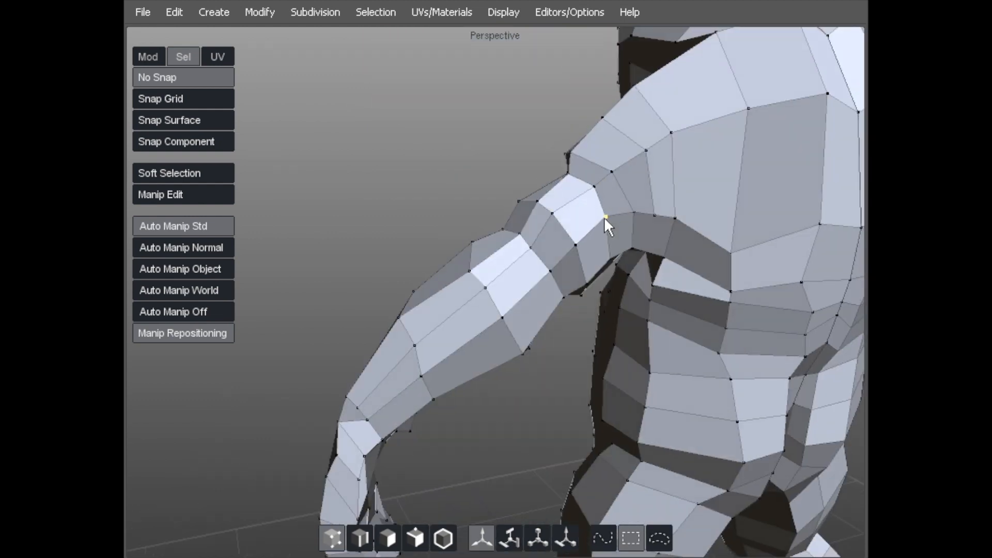
{"action": "middle_click_drag", "start_coordinate": [577, 221], "coordinate": [394, 251]}
{"action": "left_click_drag", "start_coordinate": [393, 247], "coordinate": [436, 220]}
{"action": "middle_click_drag", "start_coordinate": [436, 211], "coordinate": [488, 202]}
{"action": "left_click_drag", "start_coordinate": [489, 204], "coordinate": [495, 226]}
Step: Cut edges from the back of the shoulder beneath the armpit and around to the front of the chest
{"action": "key", "text": "x"}
{"action": "left_click", "coordinate": [489, 147]}
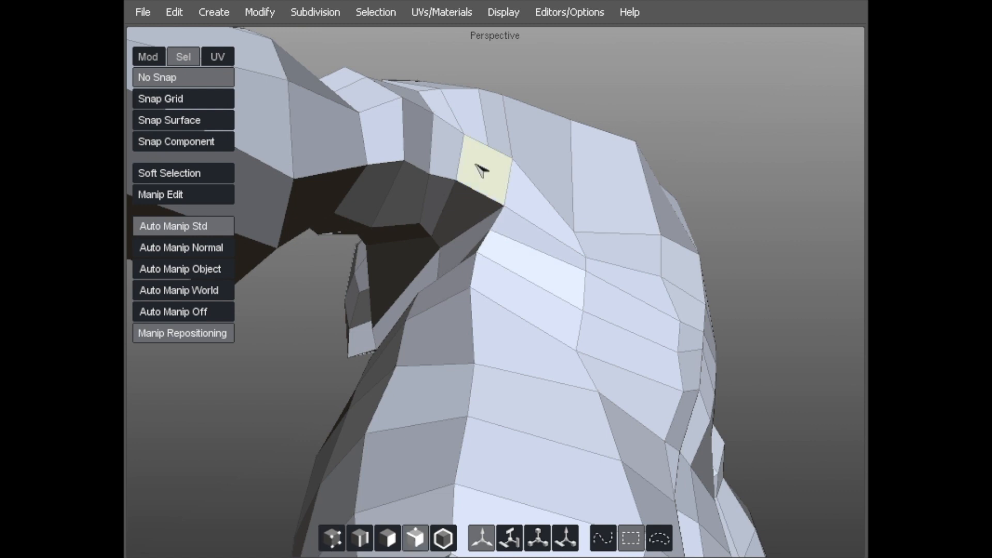
{"action": "left_click", "coordinate": [479, 193]}
{"action": "middle_click_drag", "start_coordinate": [426, 212], "coordinate": [454, 185]}
{"action": "left_click", "coordinate": [418, 140]}
{"action": "middle_click_drag", "start_coordinate": [376, 121], "coordinate": [504, 309]}
{"action": "left_click", "coordinate": [370, 36]}
{"action": "left_click", "coordinate": [497, 306]}
{"action": "left_click_drag", "start_coordinate": [498, 307], "coordinate": [504, 303]}
Step: Extend the cut from the outer chest horizontally across the pectoral to the sternum
{"action": "left_click", "coordinate": [469, 224]}
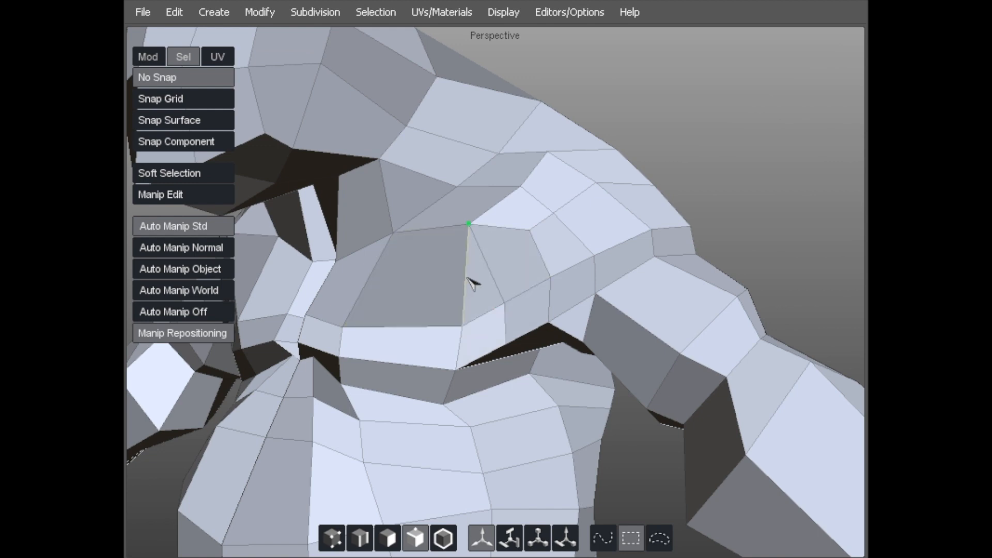
{"action": "left_click", "coordinate": [368, 281]}
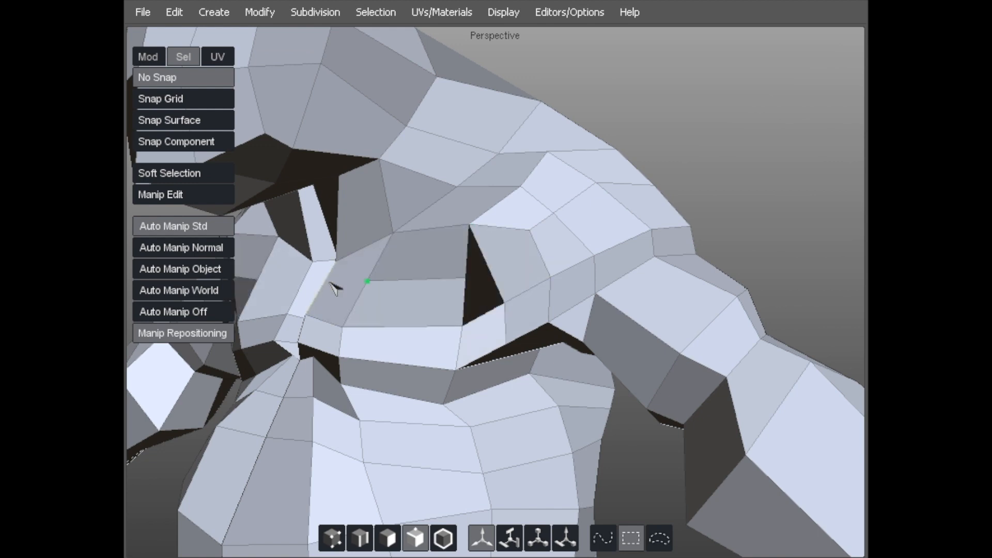
{"action": "middle_click_drag", "start_coordinate": [321, 284], "coordinate": [343, 316]}
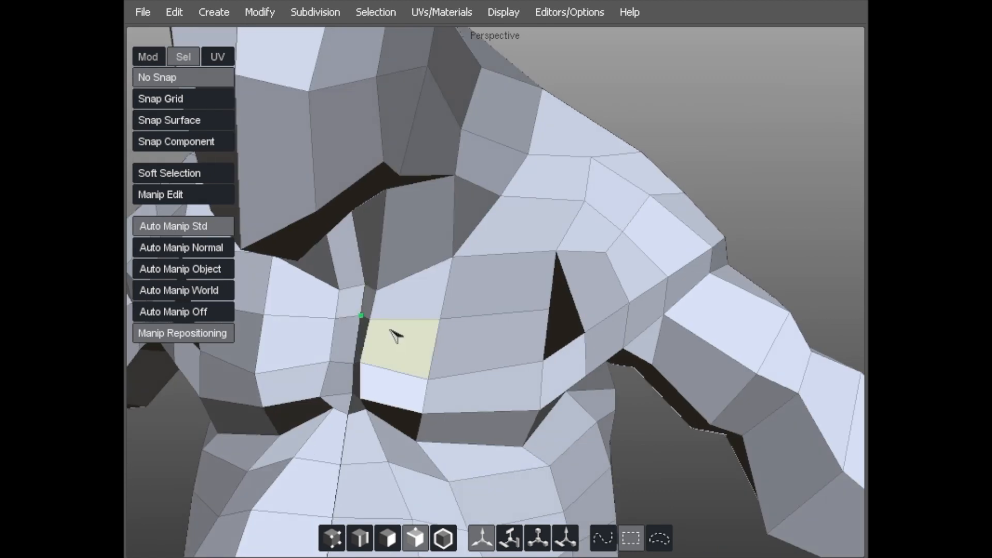
{"action": "key", "text": "a"}
Step: Reposition the vertices along the sternum and at the base of the neck to shape the pectoral's inner edge
{"action": "middle_click_drag", "start_coordinate": [354, 363], "coordinate": [389, 378]}
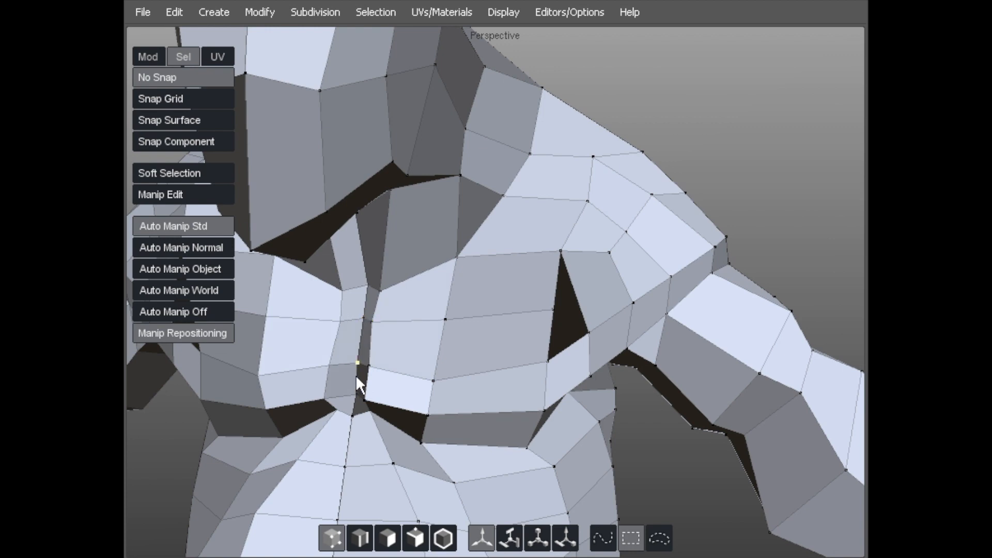
{"action": "middle_click_drag", "start_coordinate": [408, 370], "coordinate": [389, 360]}
{"action": "left_click_drag", "start_coordinate": [388, 360], "coordinate": [377, 354]}
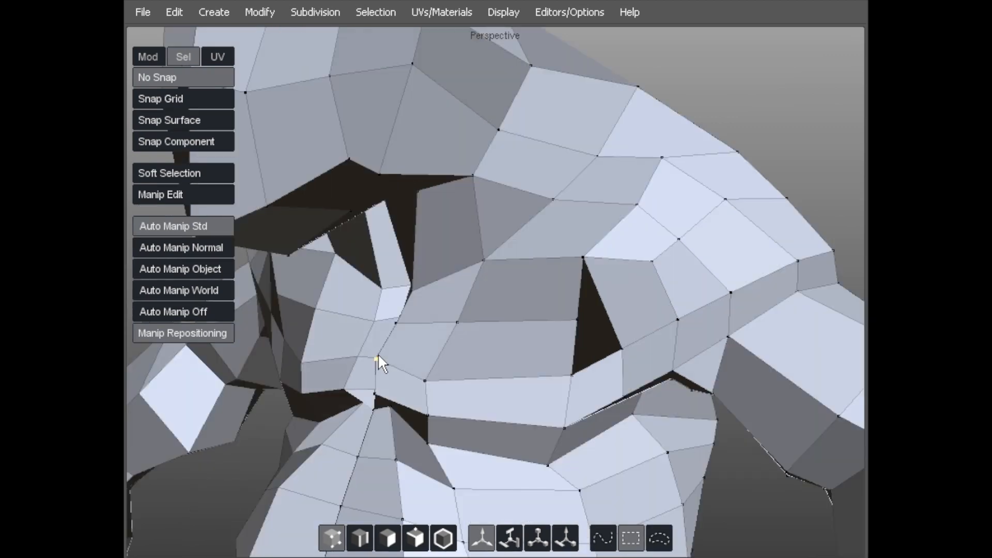
{"action": "left_click_drag", "start_coordinate": [378, 396], "coordinate": [385, 396]}
{"action": "left_click_drag", "start_coordinate": [391, 321], "coordinate": [436, 262]}
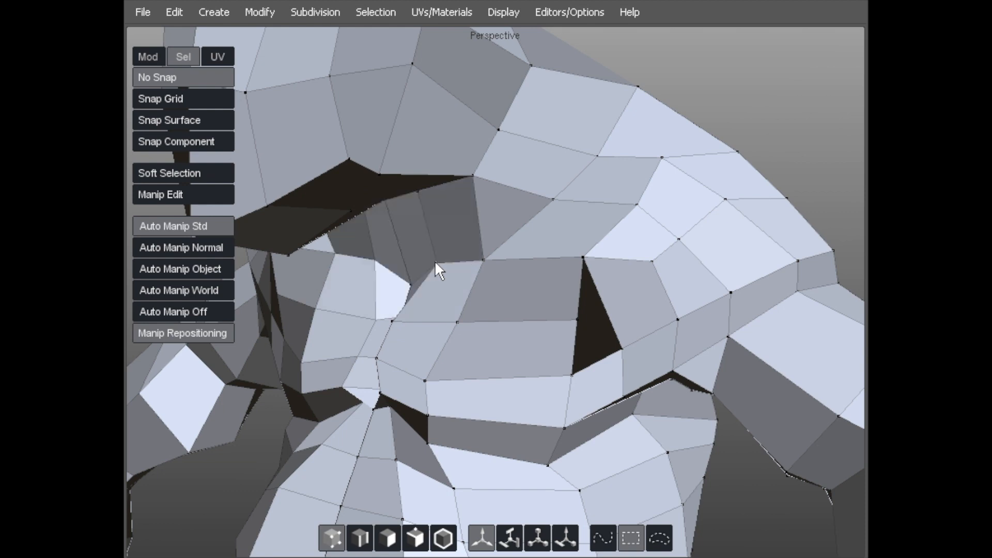
{"action": "middle_click_drag", "start_coordinate": [482, 249], "coordinate": [483, 274]}
{"action": "left_click_drag", "start_coordinate": [463, 312], "coordinate": [471, 304]}
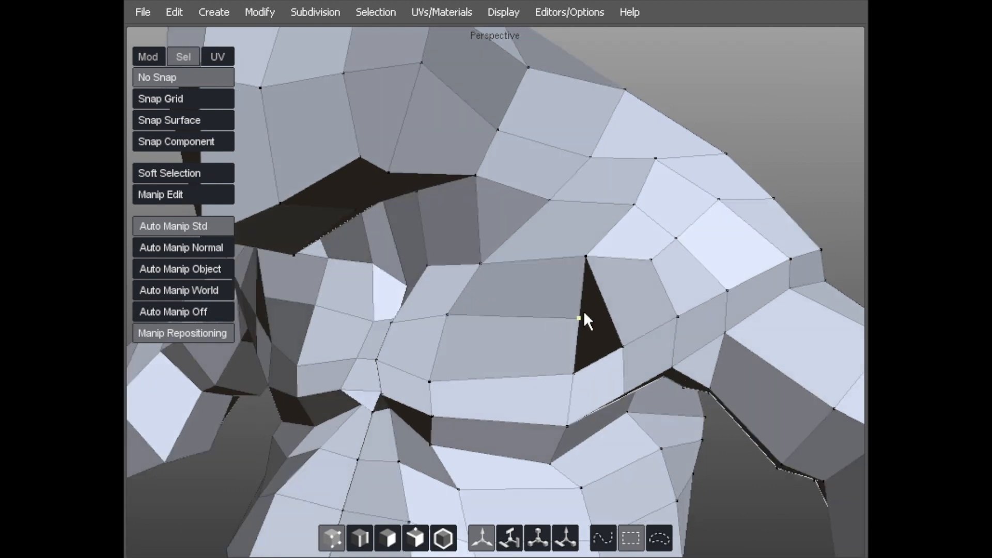
Step: Pull the outer chest vertices inward to close the gap beside the armpit and round the pectoral
{"action": "left_click_drag", "start_coordinate": [584, 311], "coordinate": [538, 306]}
{"action": "left_click_drag", "start_coordinate": [578, 366], "coordinate": [572, 370]}
{"action": "middle_click_drag", "start_coordinate": [573, 370], "coordinate": [587, 341]}
{"action": "left_click_drag", "start_coordinate": [549, 308], "coordinate": [555, 296]}
{"action": "left_click_drag", "start_coordinate": [572, 262], "coordinate": [563, 264]}
{"action": "left_click_drag", "start_coordinate": [568, 231], "coordinate": [561, 232]}
{"action": "left_click_drag", "start_coordinate": [599, 278], "coordinate": [604, 281]}
{"action": "middle_click_drag", "start_coordinate": [604, 282], "coordinate": [469, 312]}
{"action": "middle_click_drag", "start_coordinate": [495, 354], "coordinate": [505, 332]}
{"action": "middle_click_drag", "start_coordinate": [505, 295], "coordinate": [398, 295]}
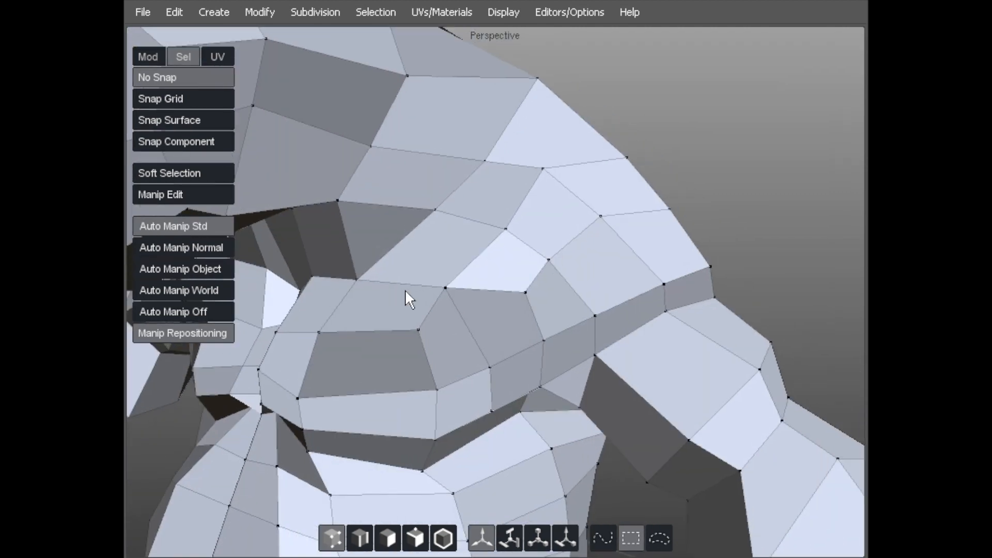
Step: Cut an edge across the outer pectoral's triangular corner, delete the adjacent diagonal edge and even out the nearby vertices
{"action": "key", "text": "g"}
{"action": "middle_click_drag", "start_coordinate": [538, 284], "coordinate": [501, 287]}
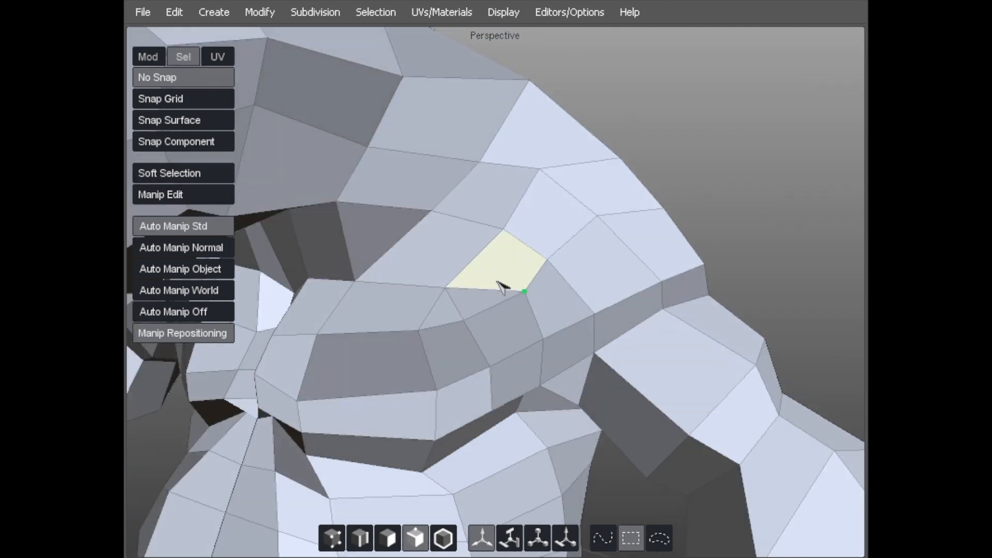
{"action": "key", "text": "F9"}
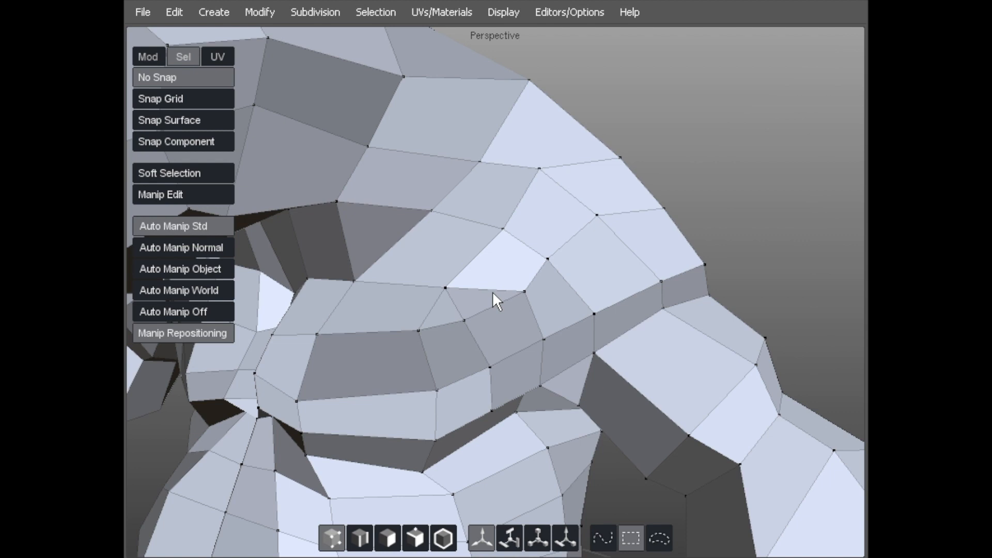
{"action": "key", "text": "F10"}
{"action": "left_click", "coordinate": [451, 307]}
{"action": "key", "text": "Delete"}
{"action": "key", "text": "a"}
{"action": "left_click_drag", "start_coordinate": [438, 283], "coordinate": [436, 265]}
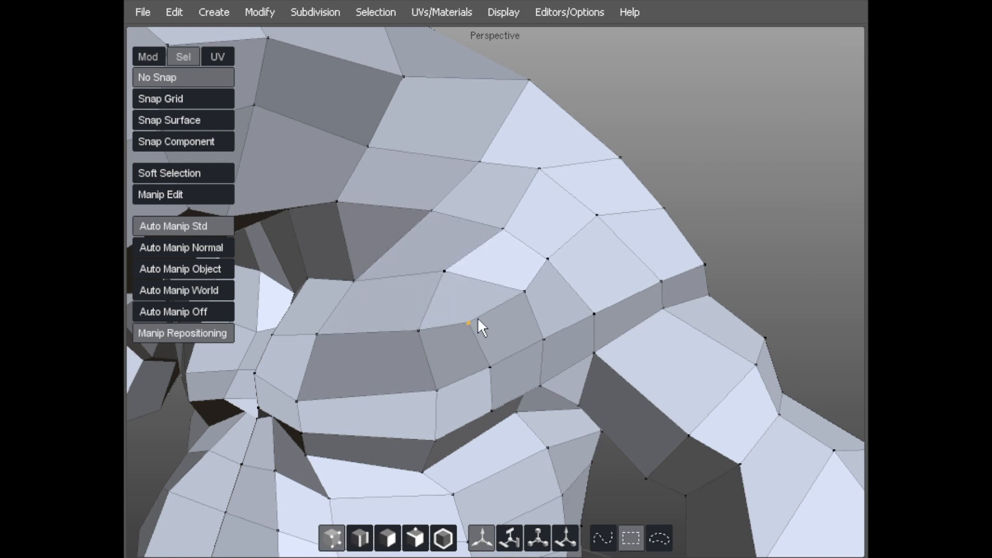
{"action": "middle_click_drag", "start_coordinate": [435, 309], "coordinate": [393, 225]}
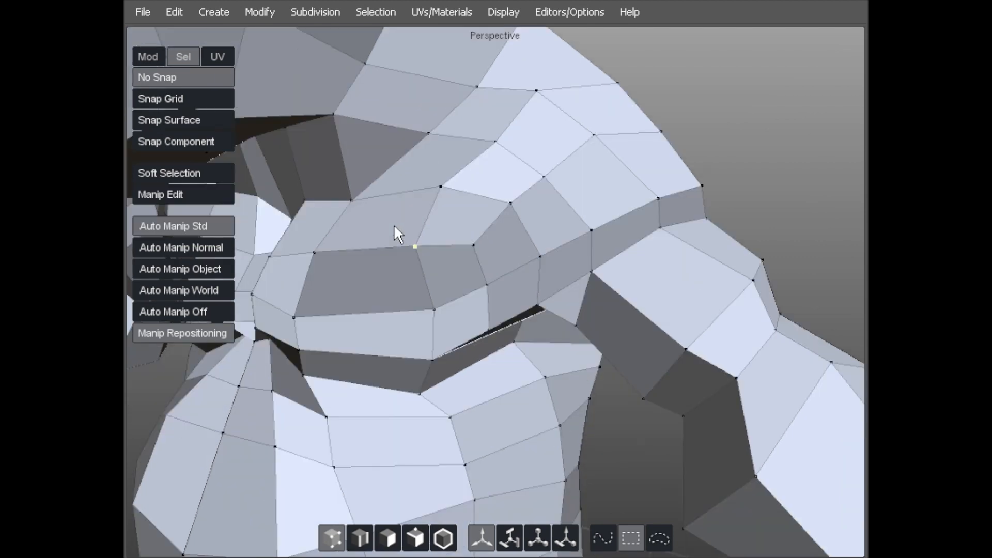
Step: Highlight the faces of the upper chest to examine how the edges flow around the pectoral and shoulder
{"action": "key", "text": "F11"}
{"action": "left_click_drag", "start_coordinate": [412, 190], "coordinate": [471, 262]}
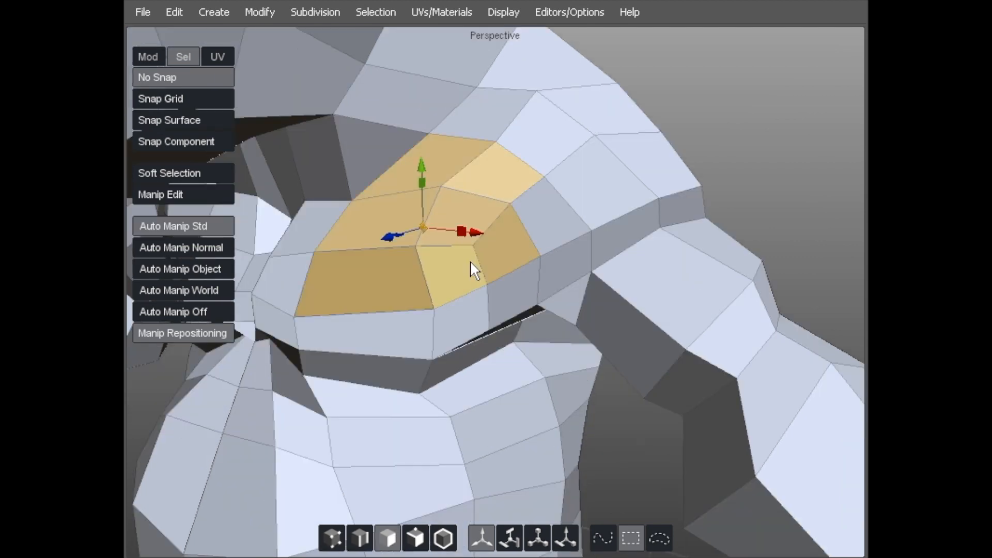
{"action": "right_click_drag", "start_coordinate": [529, 216], "coordinate": [464, 180], "text": "alt"}
{"action": "left_click_drag", "start_coordinate": [464, 181], "coordinate": [474, 250], "text": "alt"}
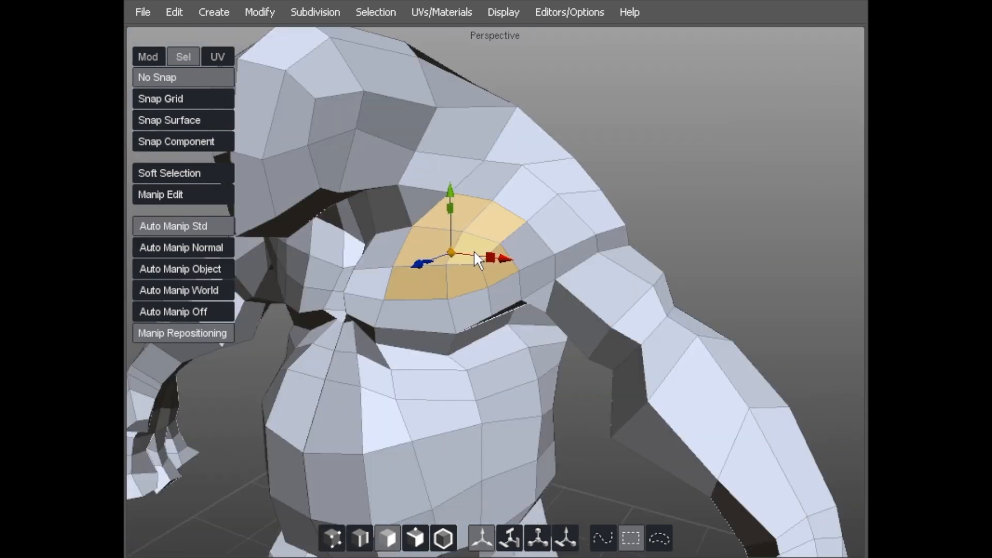
{"action": "left_click", "coordinate": [686, 163]}
{"action": "left_click_drag", "start_coordinate": [618, 174], "coordinate": [548, 171], "text": "alt"}
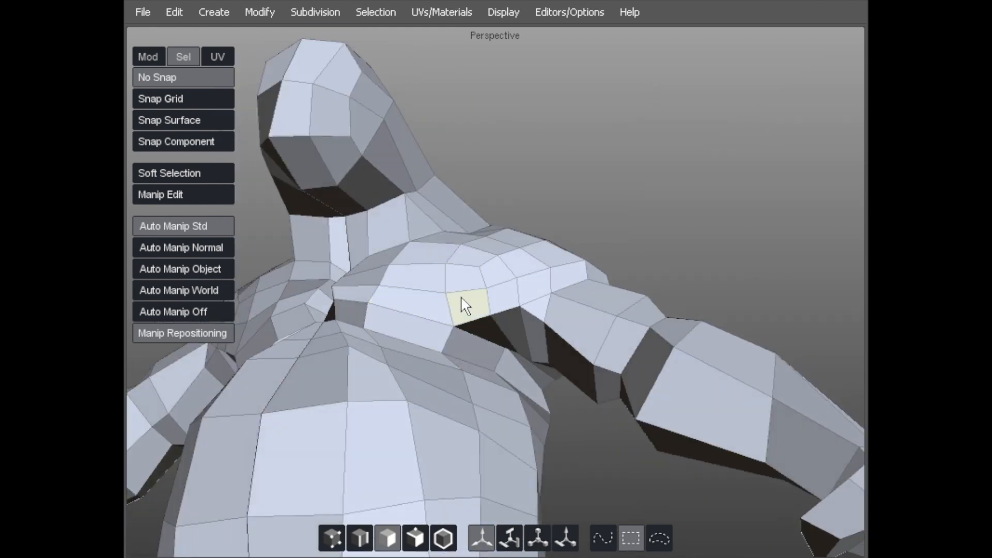
{"action": "key", "text": "a"}
Step: Reposition the vertices at the outer edge of the pectoral, where it meets the shoulder
{"action": "left_click_drag", "start_coordinate": [445, 333], "coordinate": [336, 317], "text": "alt"}
{"action": "left_click_drag", "start_coordinate": [435, 300], "coordinate": [456, 311], "text": "alt"}
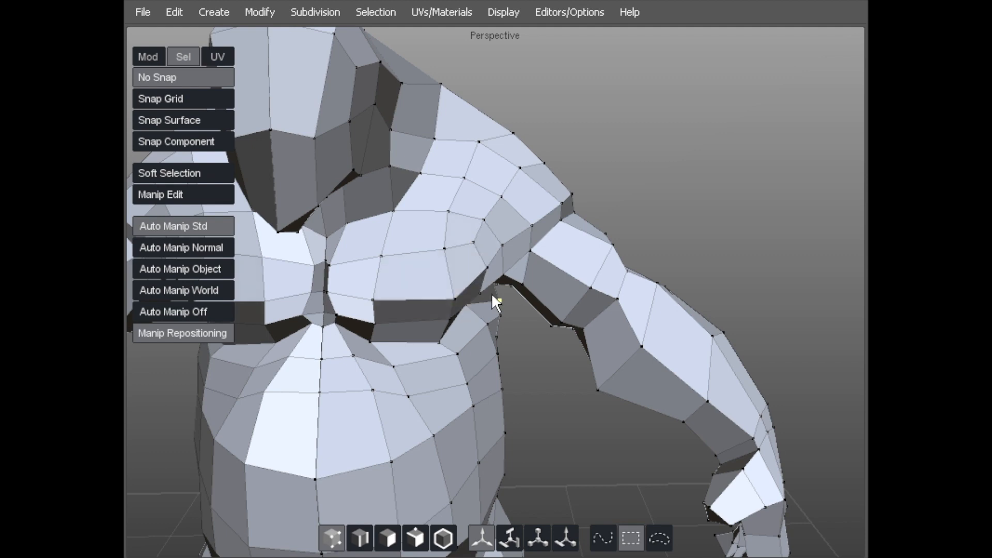
{"action": "left_click_drag", "start_coordinate": [463, 303], "coordinate": [484, 288], "text": "alt"}
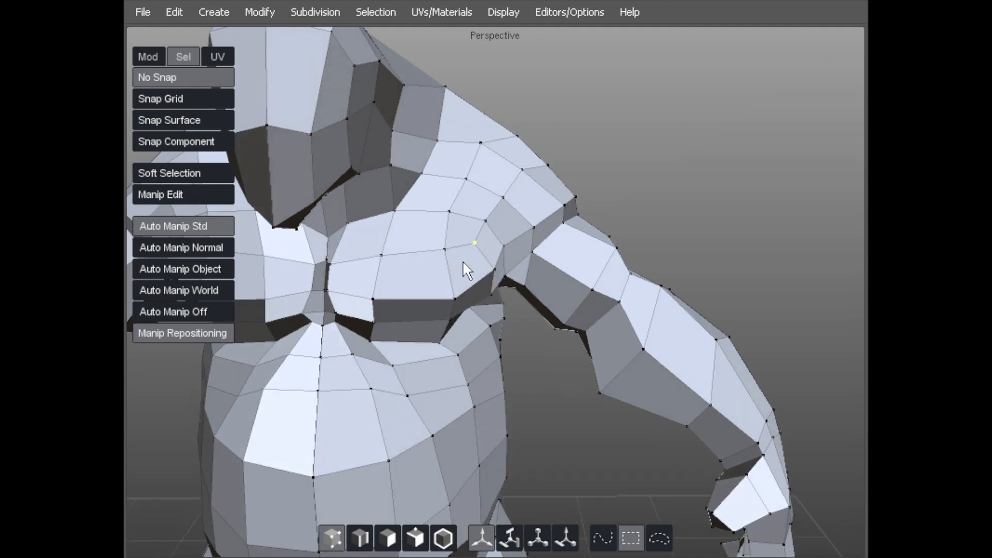
{"action": "left_click_drag", "start_coordinate": [566, 204], "coordinate": [517, 366], "text": "alt"}
{"action": "left_click_drag", "start_coordinate": [476, 190], "coordinate": [463, 221]}
Step: Adjust the vertices at the rear of the armpit, where the back meets the upper arm
{"action": "left_click_drag", "start_coordinate": [378, 236], "coordinate": [509, 255], "text": "alt"}
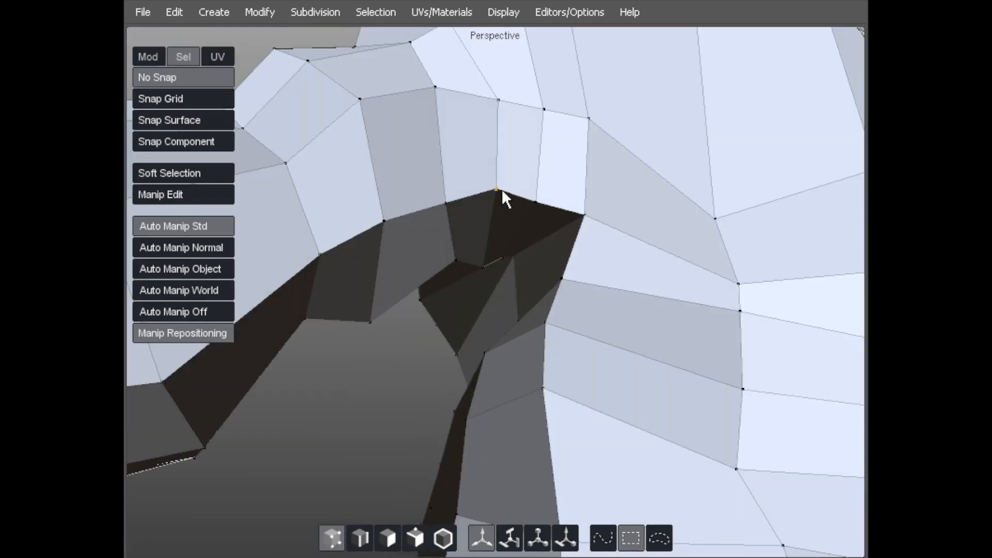
{"action": "left_click_drag", "start_coordinate": [597, 228], "coordinate": [556, 237], "text": "alt"}
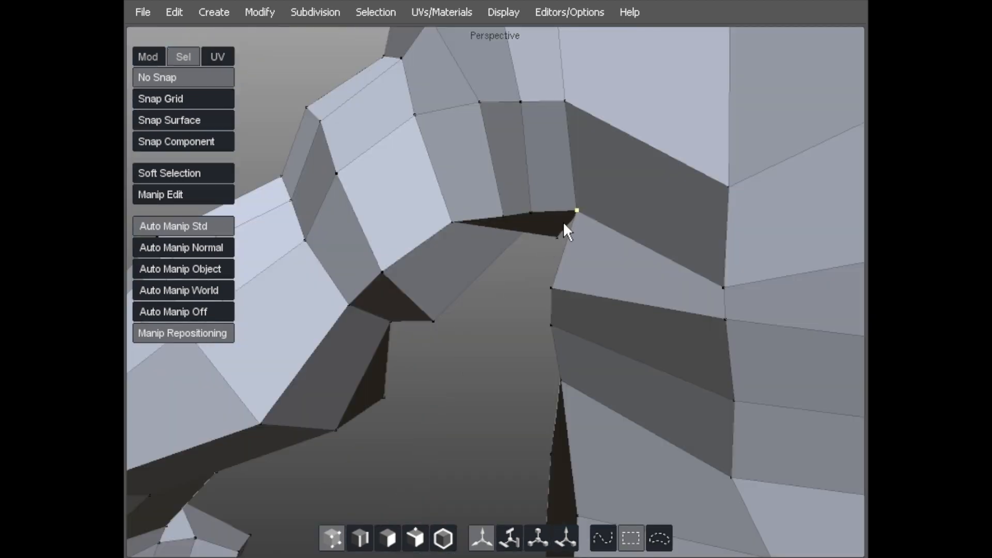
{"action": "left_click", "coordinate": [556, 236]}
{"action": "right_click_drag", "start_coordinate": [541, 239], "coordinate": [423, 256], "text": "alt"}
{"action": "left_click_drag", "start_coordinate": [424, 255], "coordinate": [534, 241], "text": "alt"}
{"action": "left_click_drag", "start_coordinate": [519, 157], "coordinate": [540, 139], "text": "alt"}
{"action": "left_click_drag", "start_coordinate": [435, 148], "coordinate": [451, 134], "text": "alt"}
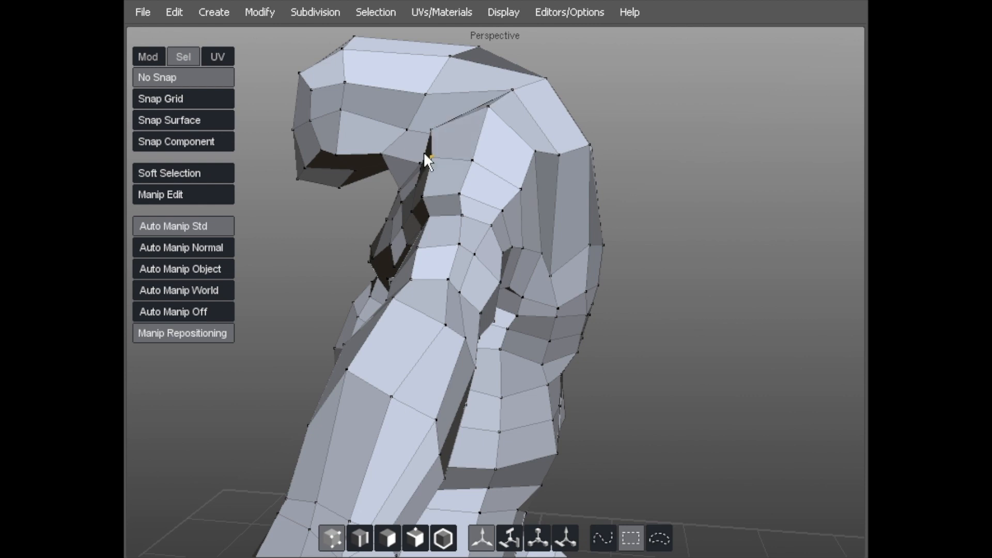
{"action": "left_click_drag", "start_coordinate": [497, 172], "coordinate": [401, 155], "text": "alt"}
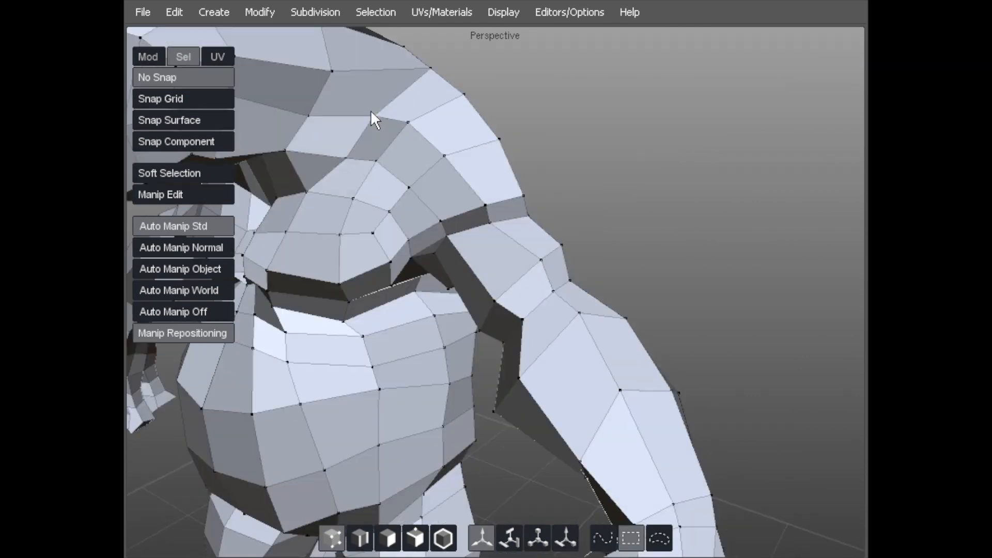
Step: Insert an edge loop around the upper arm between the shoulder and the elbow
{"action": "left_click_drag", "start_coordinate": [290, 122], "coordinate": [467, 230], "text": "alt"}
{"action": "key", "text": "3"}
{"action": "left_click", "coordinate": [465, 239]}
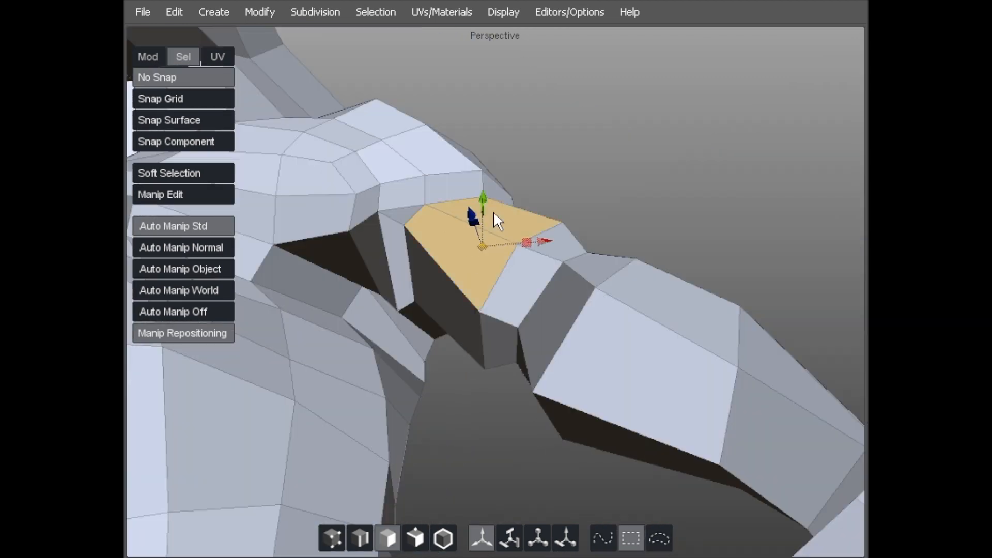
{"action": "left_click", "coordinate": [492, 211], "text": "shift"}
{"action": "key", "text": "2"}
{"action": "left_click_drag", "start_coordinate": [490, 213], "coordinate": [534, 264], "text": "alt"}
{"action": "left_click", "coordinate": [517, 309]}
{"action": "middle_click_drag", "start_coordinate": [534, 260], "coordinate": [574, 222], "text": "alt"}
{"action": "left_click_drag", "start_coordinate": [343, 178], "coordinate": [469, 356]}
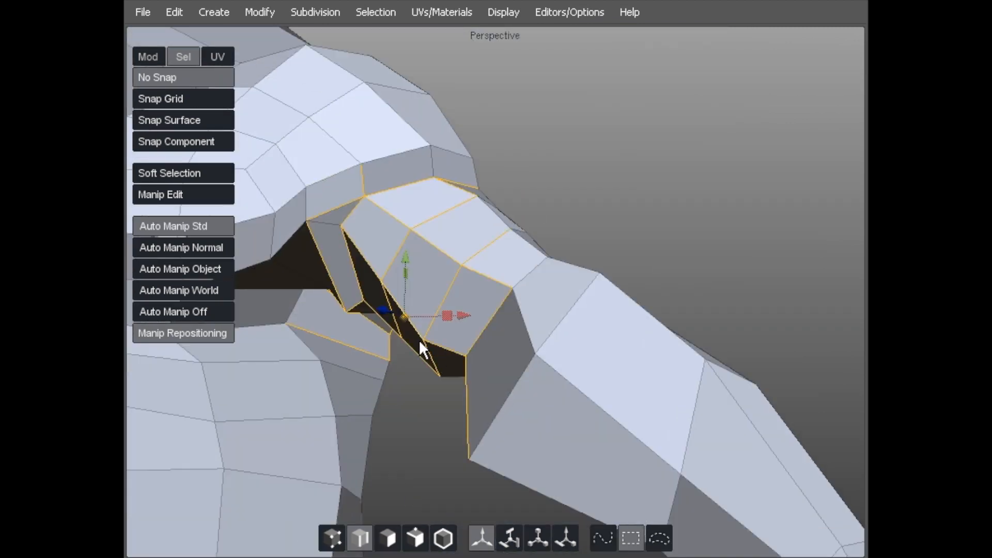
{"action": "right_click_drag", "start_coordinate": [418, 339], "coordinate": [312, 337], "text": "alt"}
{"action": "right_click_drag", "start_coordinate": [485, 213], "coordinate": [612, 135], "text": "alt"}
{"action": "left_click_drag", "start_coordinate": [611, 135], "coordinate": [522, 324], "text": "alt"}
{"action": "right_click_drag", "start_coordinate": [581, 198], "coordinate": [416, 237], "text": "alt"}
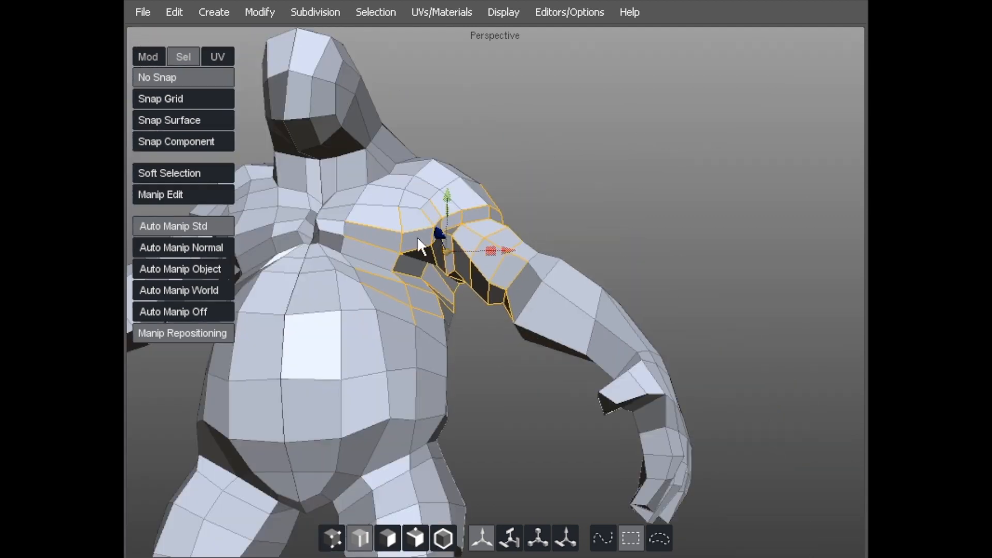
{"action": "left_click", "coordinate": [642, 113]}
{"action": "right_click_drag", "start_coordinate": [408, 176], "coordinate": [486, 157], "text": "alt"}
{"action": "left_click_drag", "start_coordinate": [360, 158], "coordinate": [472, 279]}
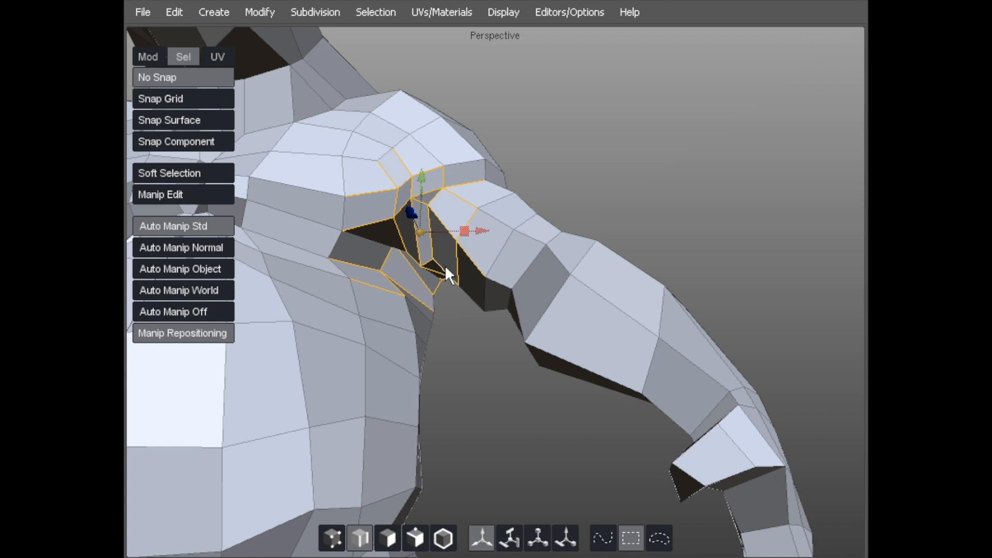
{"action": "key", "text": "b"}
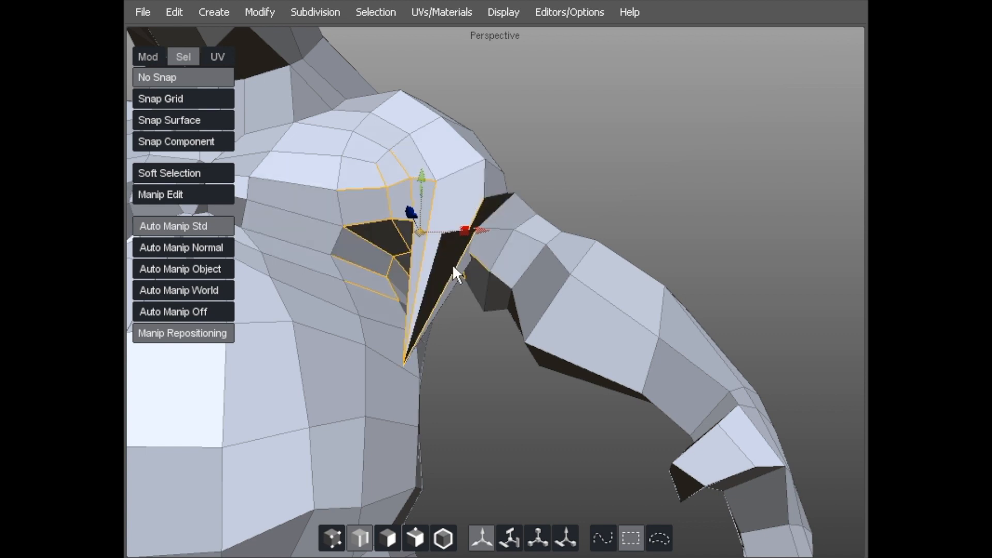
{"action": "key", "text": "ctrl+z"}
{"action": "left_click", "coordinate": [559, 157]}
Step: Adjust the vertices at the front of the armpit, between the pectoral and the upper arm
{"action": "scroll", "coordinate": [423, 179], "scroll_direction": "up", "scroll_amount": 1}
{"action": "left_click", "coordinate": [410, 198]}
{"action": "key", "text": "1"}
{"action": "scroll", "coordinate": [398, 209], "scroll_direction": "up", "scroll_amount": 3}
{"action": "left_click", "coordinate": [426, 200]}
{"action": "mouse_move", "coordinate": [339, 163]}
{"action": "middle_mouse_down"}
{"action": "mouse_move", "coordinate": [312, 156]}
{"action": "mouse_move", "coordinate": [348, 177]}
{"action": "middle_mouse_up"}
{"action": "left_click", "coordinate": [535, 150]}
Step: Reposition the vertices on the underside of the armpit to even out the strip joining torso and arm
{"action": "middle_click_drag", "start_coordinate": [535, 134], "coordinate": [462, 287]}
{"action": "left_click_drag", "start_coordinate": [521, 417], "coordinate": [548, 378]}
{"action": "left_click_drag", "start_coordinate": [513, 420], "coordinate": [489, 416]}
{"action": "middle_click_drag", "start_coordinate": [489, 416], "coordinate": [570, 437]}
{"action": "mouse_move", "coordinate": [564, 429]}
{"action": "left_mouse_down"}
{"action": "mouse_move", "coordinate": [534, 413]}
{"action": "mouse_move", "coordinate": [560, 420]}
{"action": "left_mouse_up"}
{"action": "middle_click_drag", "start_coordinate": [561, 420], "coordinate": [600, 245]}
{"action": "middle_click_drag", "start_coordinate": [631, 275], "coordinate": [566, 215]}
{"action": "middle_click_drag", "start_coordinate": [540, 246], "coordinate": [493, 281]}
Step: Cut a new edge from the front of the armpit across the pectoral's underside into the upper torso faces
{"action": "left_click", "coordinate": [559, 263]}
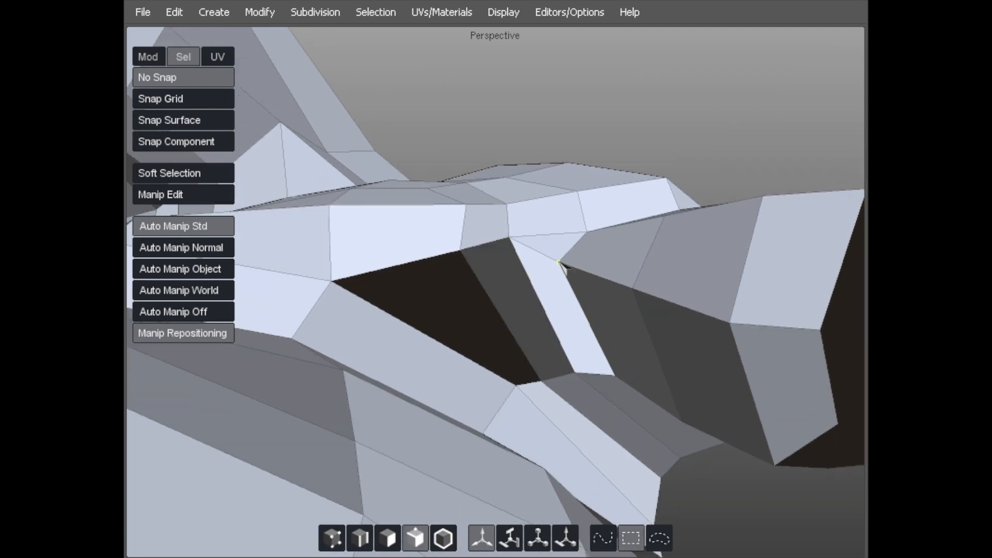
{"action": "left_click", "coordinate": [525, 270]}
{"action": "left_click", "coordinate": [527, 273]}
{"action": "middle_click_drag", "start_coordinate": [489, 297], "coordinate": [472, 392]}
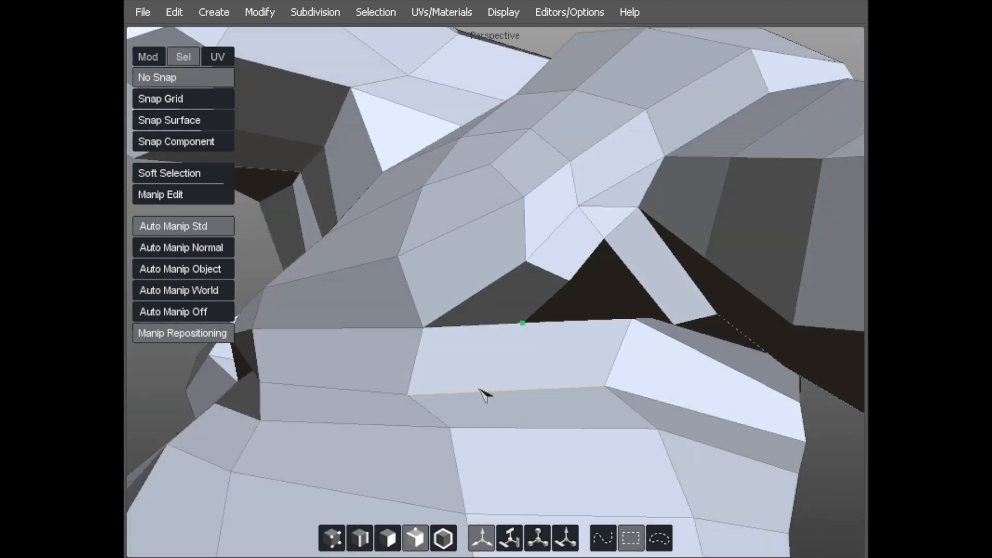
{"action": "left_click", "coordinate": [498, 390]}
{"action": "left_click", "coordinate": [450, 426]}
{"action": "key", "text": "a"}
Step: Move the vertices inside the armpit to smooth the transition from the new cut to the upper arm
{"action": "middle_click_drag", "start_coordinate": [480, 321], "coordinate": [429, 341]}
{"action": "key", "text": "s"}
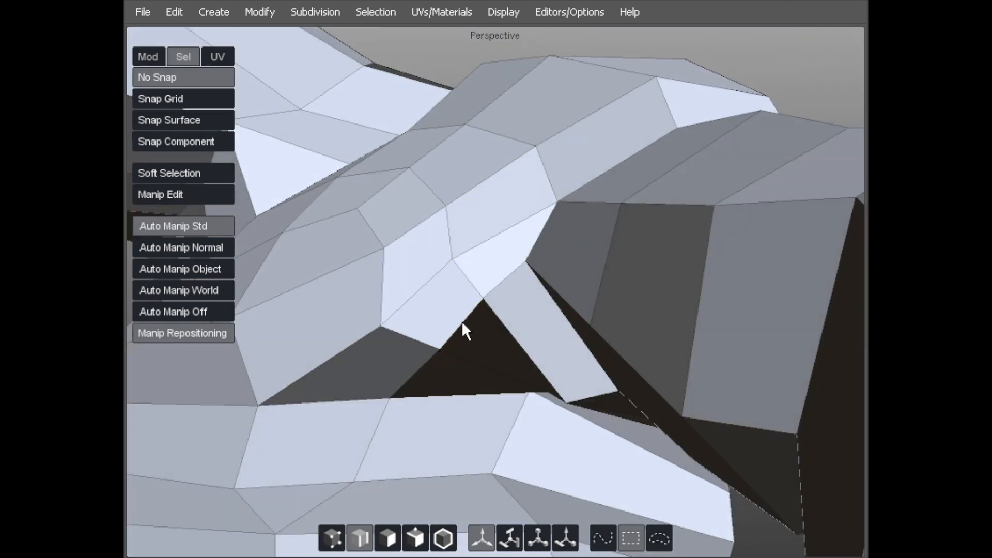
{"action": "key", "text": "a"}
{"action": "middle_click_drag", "start_coordinate": [463, 304], "coordinate": [469, 376]}
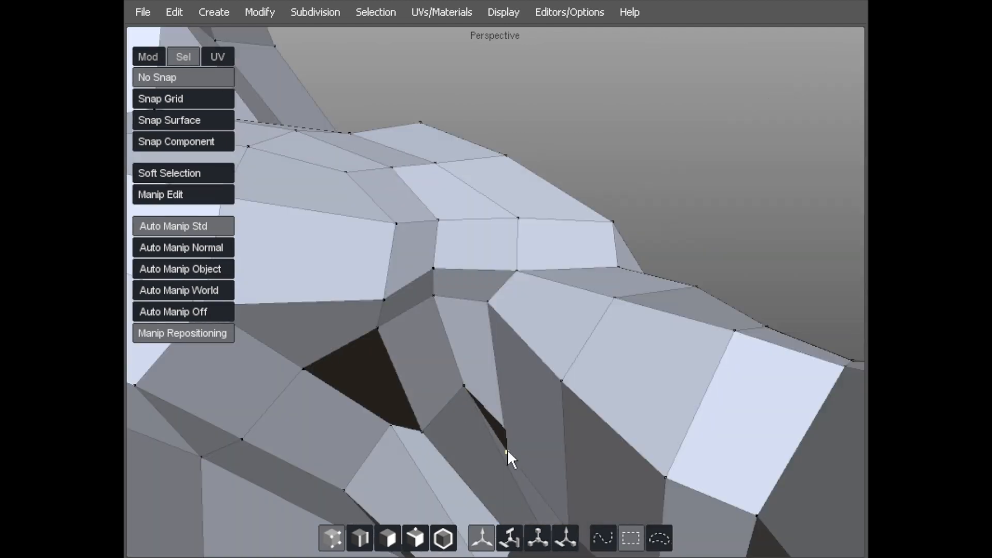
{"action": "middle_click_drag", "start_coordinate": [525, 427], "coordinate": [432, 432]}
{"action": "middle_click_drag", "start_coordinate": [460, 384], "coordinate": [474, 330]}
{"action": "mouse_move", "coordinate": [475, 330]}
{"action": "left_mouse_down"}
{"action": "mouse_move", "coordinate": [481, 311]}
{"action": "mouse_move", "coordinate": [454, 343]}
{"action": "mouse_move", "coordinate": [467, 327]}
{"action": "left_mouse_up"}
{"action": "mouse_move", "coordinate": [466, 327]}
{"action": "middle_mouse_down"}
{"action": "mouse_move", "coordinate": [516, 303]}
{"action": "mouse_move", "coordinate": [505, 308]}
{"action": "middle_mouse_up"}
{"action": "left_click_drag", "start_coordinate": [488, 333], "coordinate": [473, 339]}
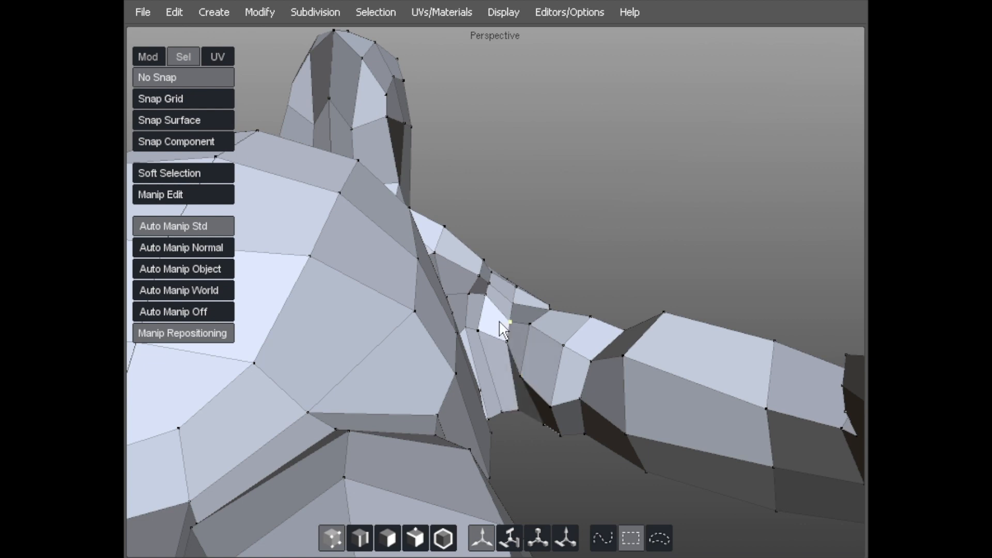
Step: Raise the armpit vertices beneath the upper arm to deepen the hollow from front to back
{"action": "middle_click_drag", "start_coordinate": [514, 408], "coordinate": [516, 417]}
{"action": "middle_click_drag", "start_coordinate": [479, 362], "coordinate": [465, 365]}
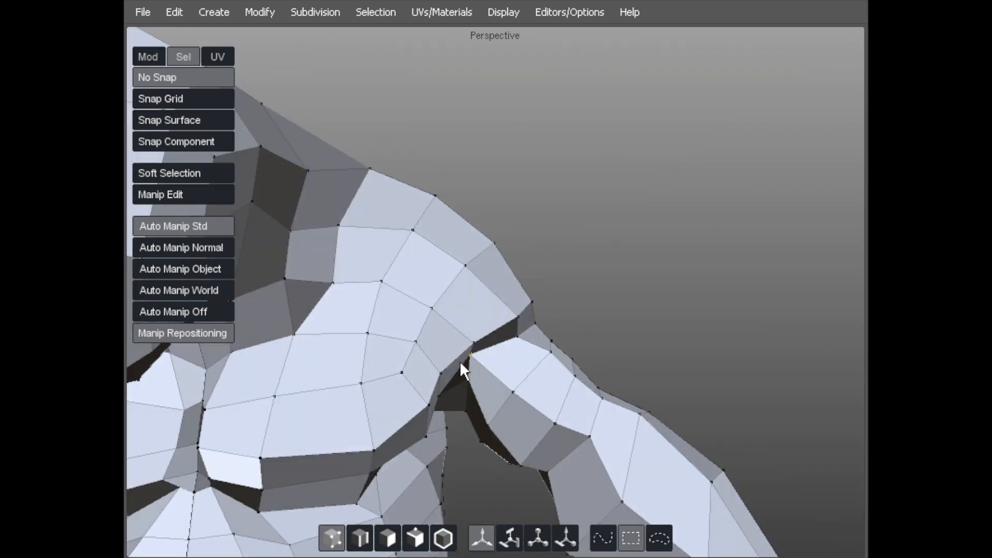
{"action": "mouse_move", "coordinate": [526, 321]}
{"action": "middle_mouse_down"}
{"action": "mouse_move", "coordinate": [500, 333]}
{"action": "mouse_move", "coordinate": [514, 323]}
{"action": "mouse_move", "coordinate": [574, 360]}
{"action": "middle_mouse_up"}
{"action": "scroll", "coordinate": [581, 417], "scroll_direction": "down", "scroll_amount": 6}
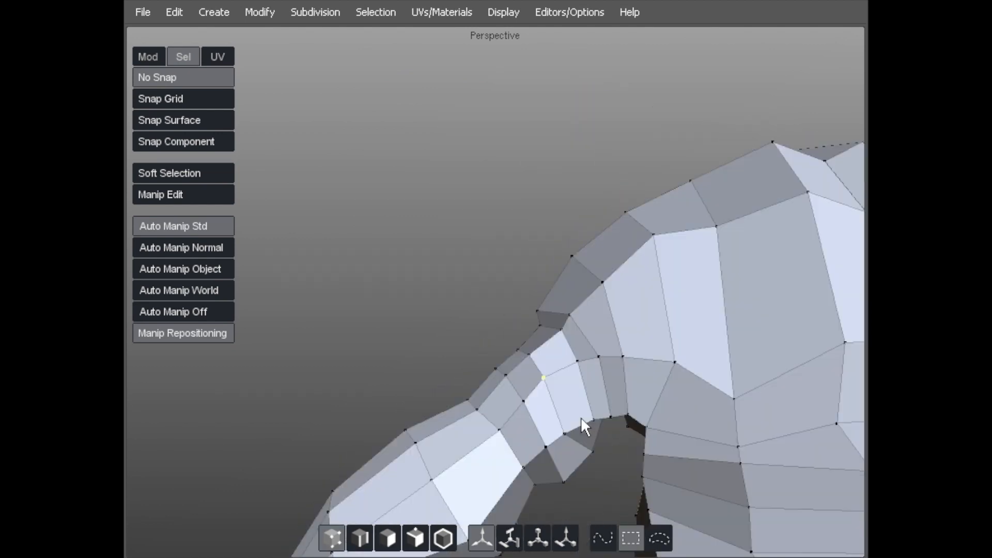
{"action": "middle_click_drag", "start_coordinate": [464, 364], "coordinate": [516, 254]}
{"action": "scroll", "coordinate": [385, 223], "scroll_direction": "up", "scroll_amount": 6}
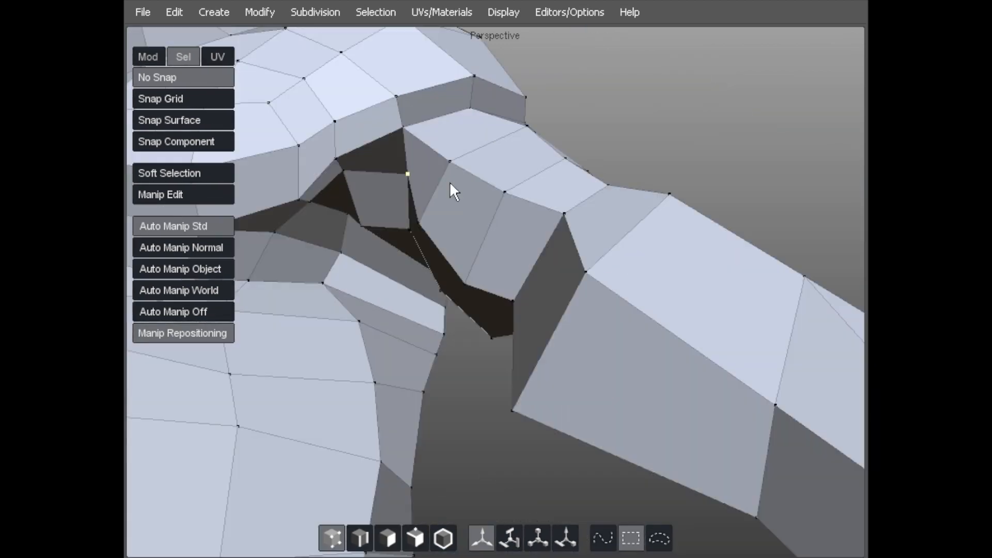
{"action": "middle_click_drag", "start_coordinate": [449, 181], "coordinate": [505, 227]}
{"action": "left_click_drag", "start_coordinate": [488, 235], "coordinate": [493, 201]}
{"action": "middle_click_drag", "start_coordinate": [449, 232], "coordinate": [501, 230]}
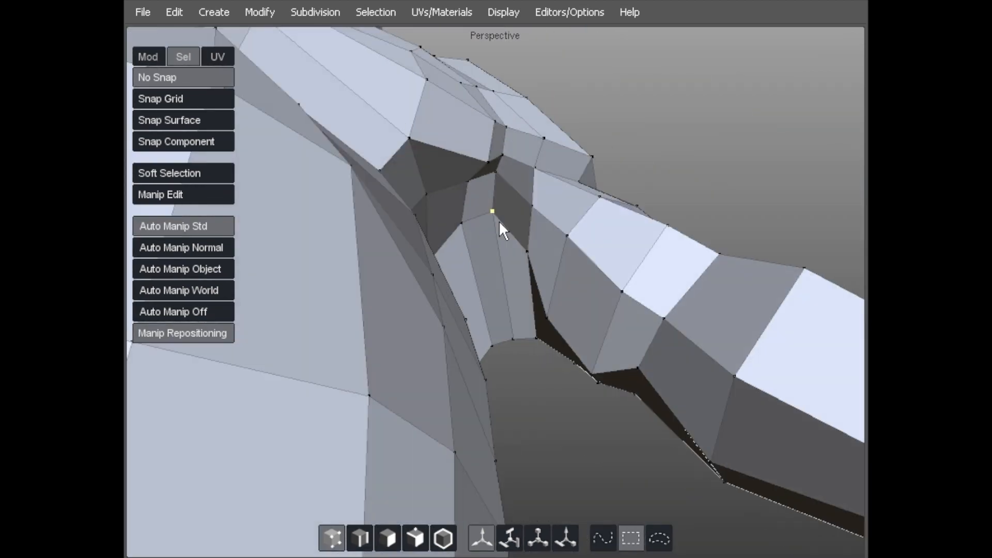
Step: Raise the upper torso vertices below the armpit and along the pectoral's lower edge
{"action": "middle_click_drag", "start_coordinate": [523, 306], "coordinate": [411, 329]}
{"action": "left_click_drag", "start_coordinate": [475, 338], "coordinate": [476, 303]}
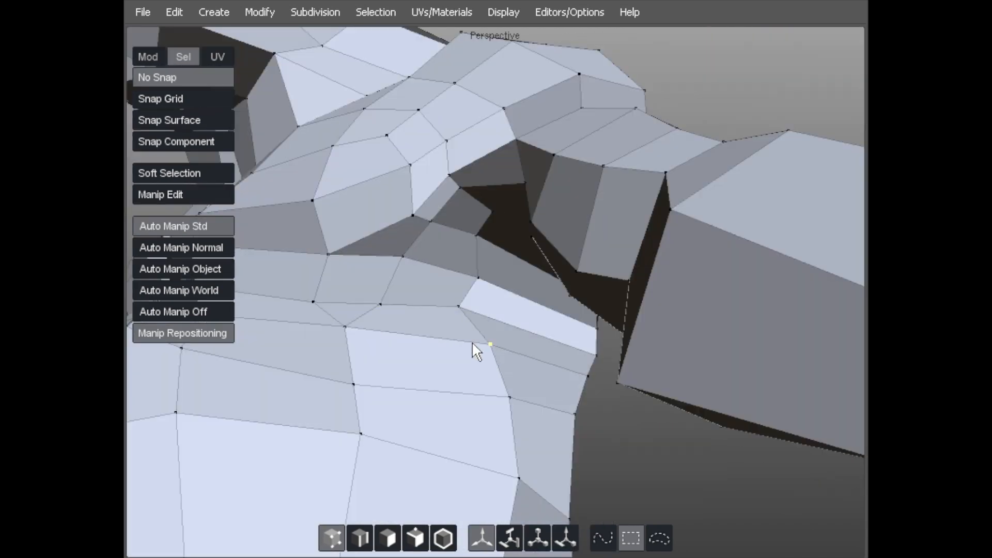
{"action": "middle_click_drag", "start_coordinate": [405, 301], "coordinate": [375, 286]}
{"action": "scroll", "coordinate": [375, 286], "scroll_direction": "down", "scroll_amount": 6}
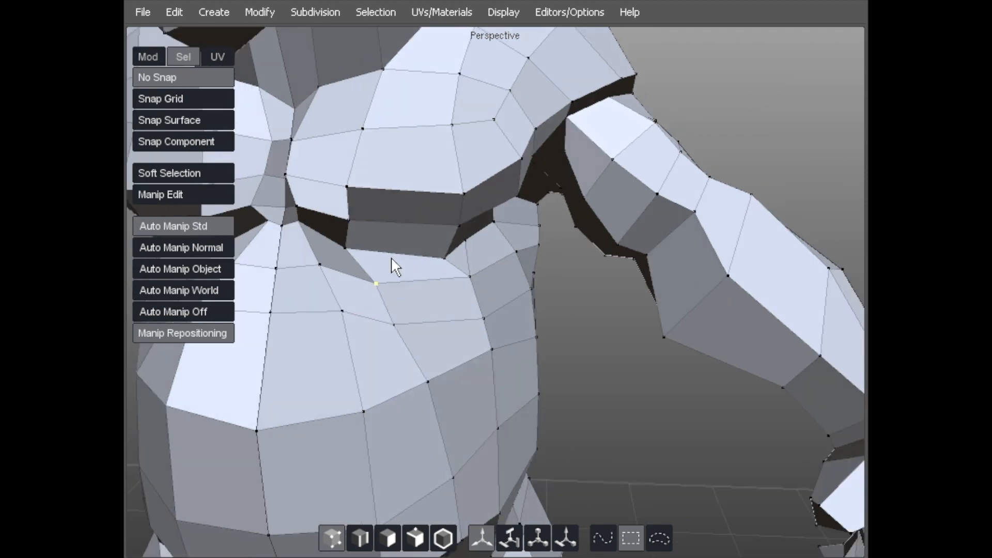
{"action": "scroll", "coordinate": [507, 219], "scroll_direction": "up", "scroll_amount": 7}
{"action": "left_click_drag", "start_coordinate": [265, 232], "coordinate": [278, 215]}
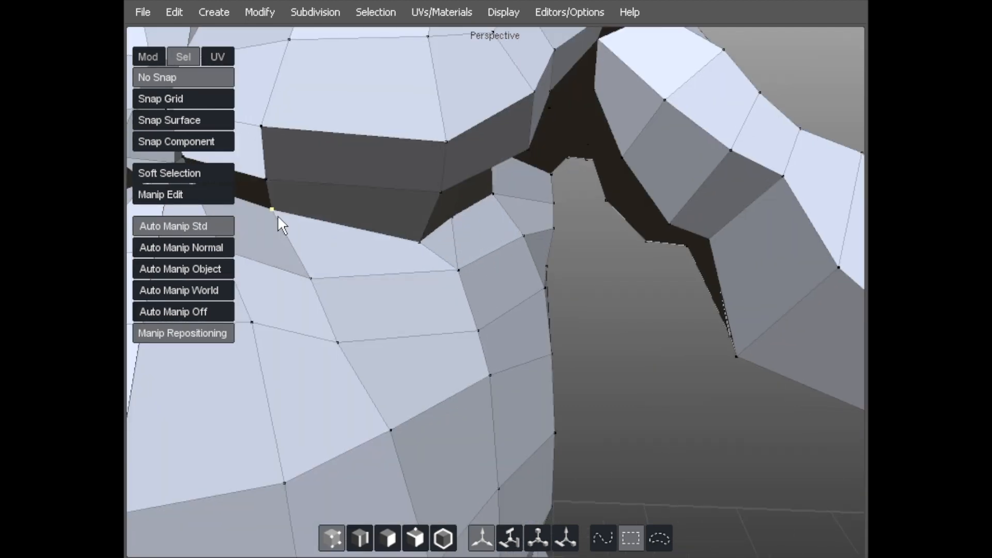
{"action": "middle_click_drag", "start_coordinate": [278, 216], "coordinate": [504, 192]}
{"action": "scroll", "coordinate": [504, 192], "scroll_direction": "down", "scroll_amount": 6}
{"action": "left_click", "coordinate": [442, 227]}
Step: Split the row of faces just below the pectoral with a new edge line and adjust its outer vertices
{"action": "right_click_drag", "start_coordinate": [466, 230], "coordinate": [541, 224], "text": "alt"}
{"action": "left_click_drag", "start_coordinate": [540, 223], "coordinate": [498, 244], "text": "alt"}
{"action": "right_click_drag", "start_coordinate": [498, 244], "coordinate": [432, 253], "text": "alt"}
{"action": "key", "text": "d"}
{"action": "left_click", "coordinate": [451, 277]}
{"action": "left_click", "coordinate": [363, 261], "text": "shift"}
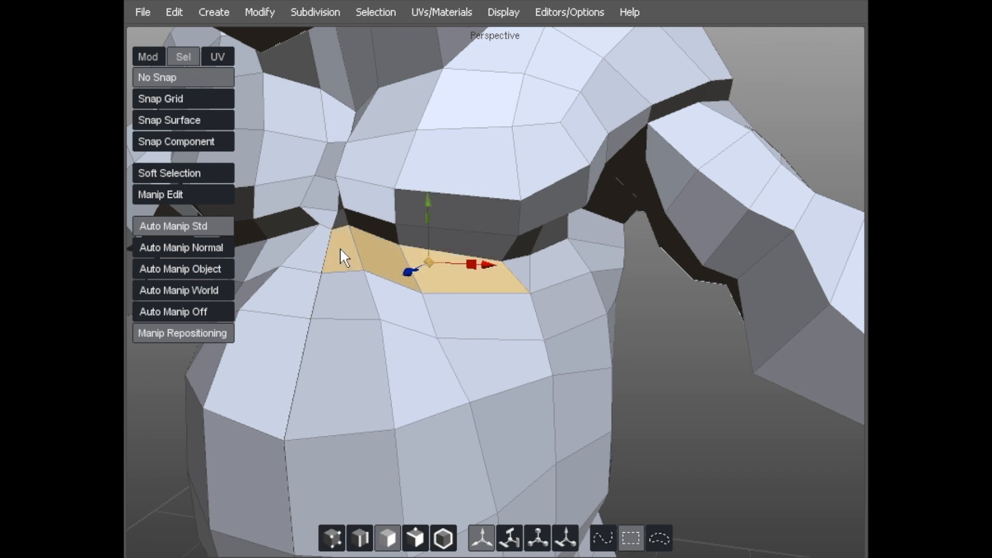
{"action": "key", "text": "s"}
{"action": "key", "text": "a"}
{"action": "mouse_move", "coordinate": [508, 281]}
{"action": "left_mouse_down"}
{"action": "mouse_move", "coordinate": [505, 290]}
{"action": "mouse_move", "coordinate": [499, 260]}
{"action": "mouse_move", "coordinate": [442, 276]}
{"action": "mouse_move", "coordinate": [525, 287]}
{"action": "left_mouse_up"}
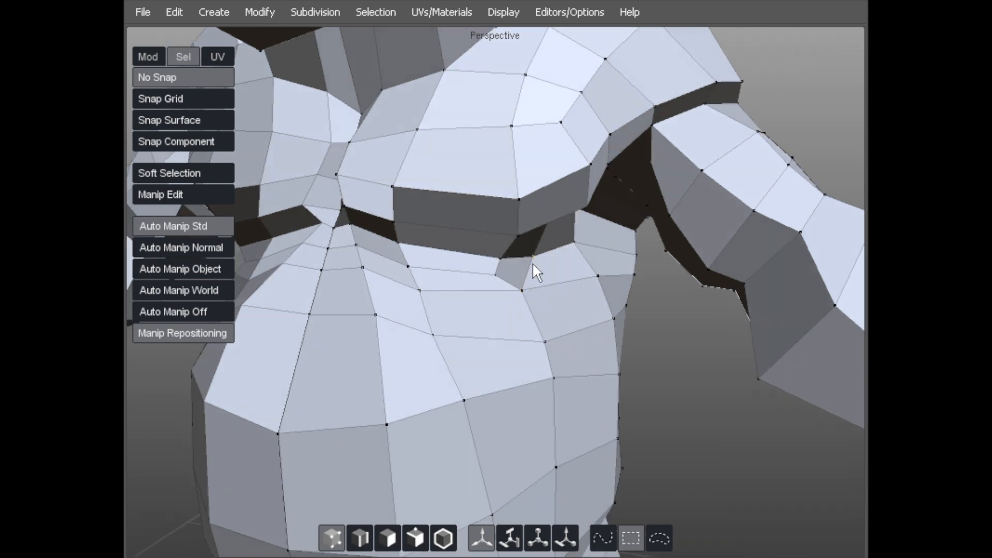
Step: Reposition vertices around the elbow and forearm to refine the arm's shape
{"action": "right_click_drag", "start_coordinate": [532, 262], "coordinate": [487, 237], "text": "alt"}
{"action": "left_click_drag", "start_coordinate": [488, 237], "coordinate": [515, 242], "text": "alt"}
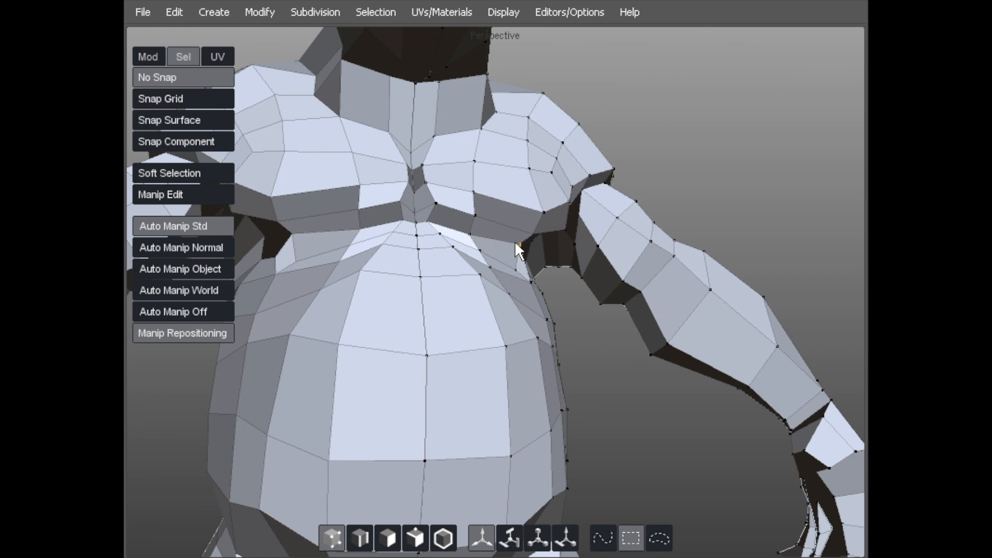
{"action": "right_click_drag", "start_coordinate": [476, 267], "coordinate": [383, 188], "text": "alt"}
{"action": "left_click_drag", "start_coordinate": [382, 188], "coordinate": [482, 189], "text": "alt"}
{"action": "right_click_drag", "start_coordinate": [483, 189], "coordinate": [590, 186], "text": "alt"}
{"action": "middle_click_drag", "start_coordinate": [590, 186], "coordinate": [487, 246], "text": "alt"}
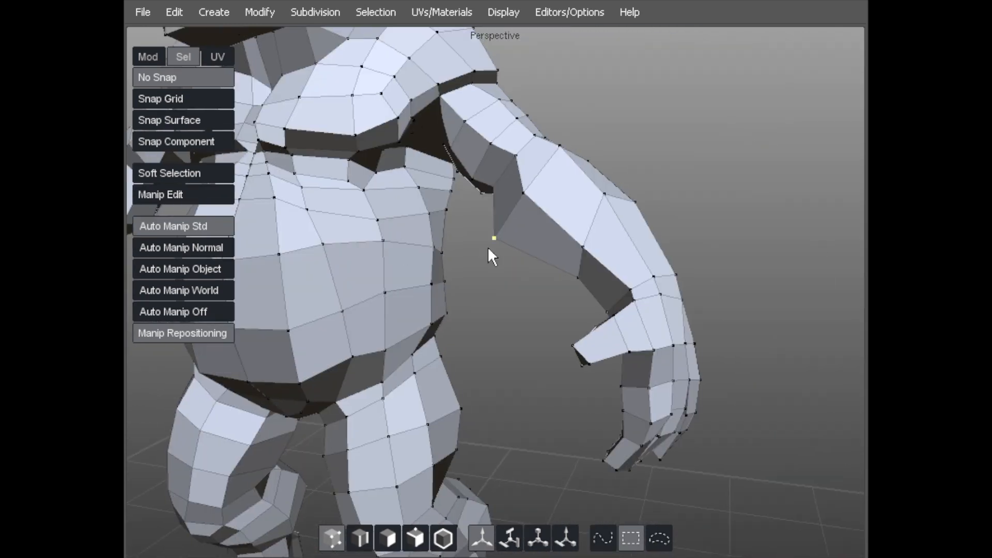
{"action": "left_click_drag", "start_coordinate": [488, 246], "coordinate": [660, 234], "text": "alt"}
{"action": "mouse_move", "coordinate": [577, 187]}
{"action": "left_mouse_down"}
{"action": "mouse_move", "coordinate": [599, 188]}
{"action": "mouse_move", "coordinate": [566, 229]}
{"action": "mouse_move", "coordinate": [576, 251]}
{"action": "mouse_move", "coordinate": [567, 231]}
{"action": "mouse_move", "coordinate": [482, 217]}
{"action": "mouse_move", "coordinate": [577, 190]}
{"action": "left_mouse_up"}
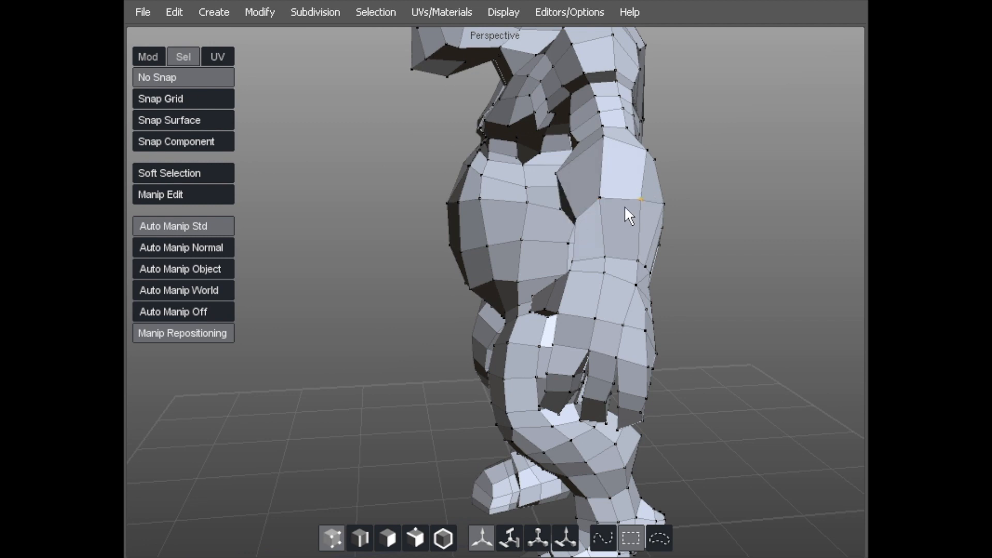
Step: Insert an edge loop around the middle of the forearm's long segment
{"action": "left_click_drag", "start_coordinate": [642, 208], "coordinate": [573, 192], "text": "alt"}
{"action": "key", "text": "3"}
{"action": "left_click", "coordinate": [545, 209]}
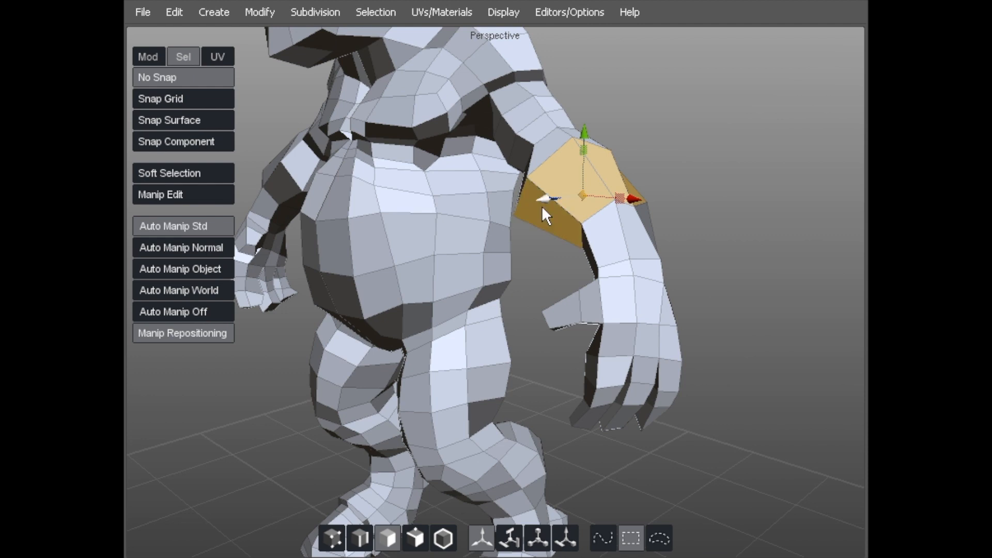
{"action": "key", "text": "2"}
{"action": "left_click_drag", "start_coordinate": [540, 204], "coordinate": [579, 205], "text": "alt"}
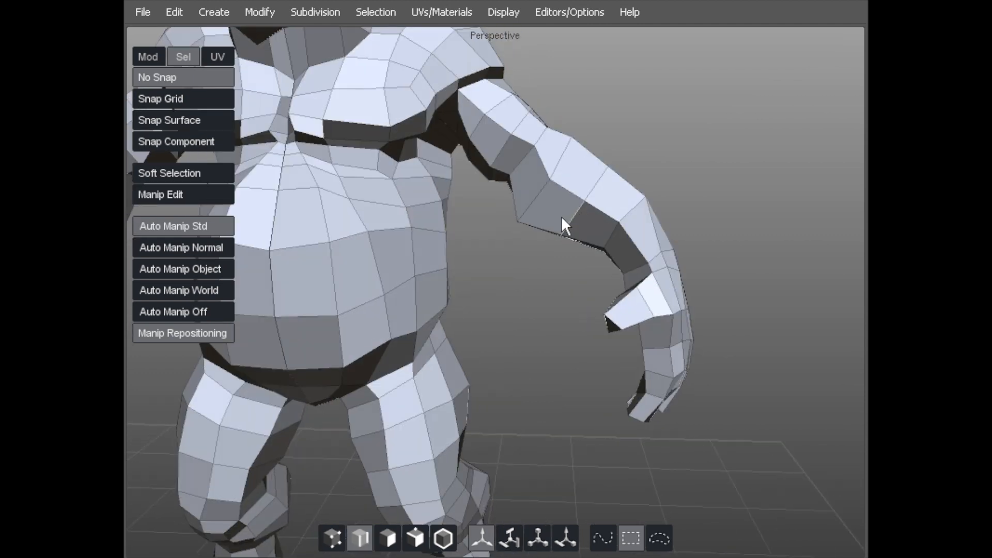
Step: Highlight the faces around the forearm to examine how the new edge loop runs
{"action": "key", "text": "3"}
{"action": "left_click", "coordinate": [525, 204]}
{"action": "left_click", "coordinate": [550, 216], "text": "shift"}
{"action": "left_click_drag", "start_coordinate": [517, 200], "coordinate": [660, 221], "text": "alt"}
{"action": "left_click_drag", "start_coordinate": [595, 211], "coordinate": [737, 377]}
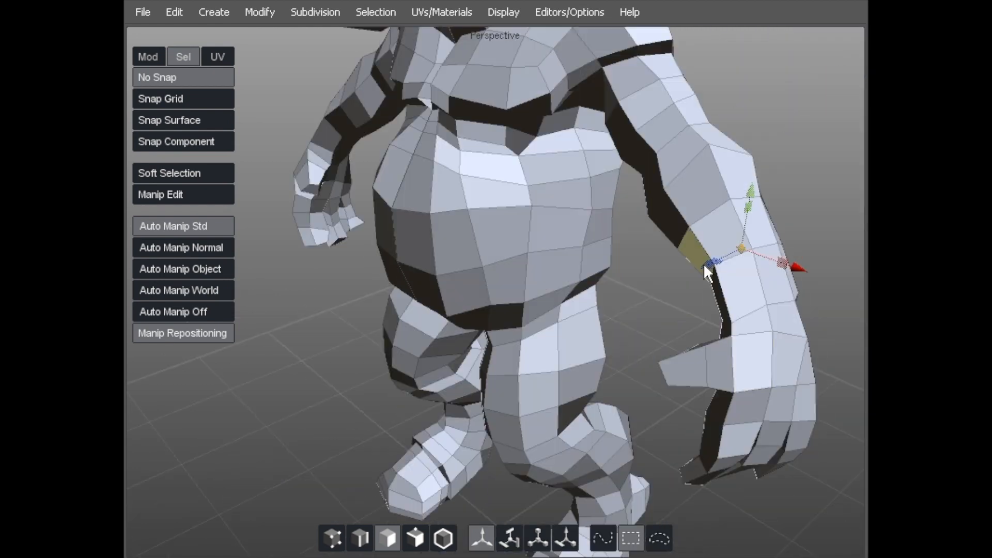
{"action": "key", "text": "v"}
{"action": "left_click_drag", "start_coordinate": [672, 219], "coordinate": [637, 177], "text": "alt"}
Step: Select the whole creature object and open Scene Info to check its polygon counts and face types
{"action": "scroll", "coordinate": [622, 193], "scroll_direction": "down", "scroll_amount": 5}
{"action": "scroll", "coordinate": [636, 178], "scroll_direction": "up", "scroll_amount": 7}
{"action": "scroll", "coordinate": [591, 165], "scroll_direction": "down", "scroll_amount": 5}
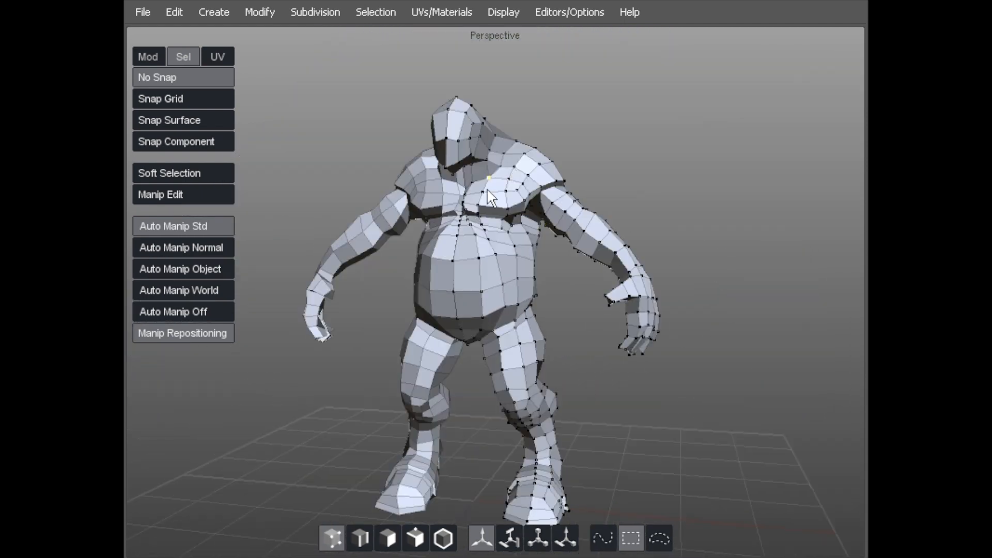
{"action": "scroll", "coordinate": [465, 193], "scroll_direction": "up", "scroll_amount": 1}
{"action": "key", "text": "f"}
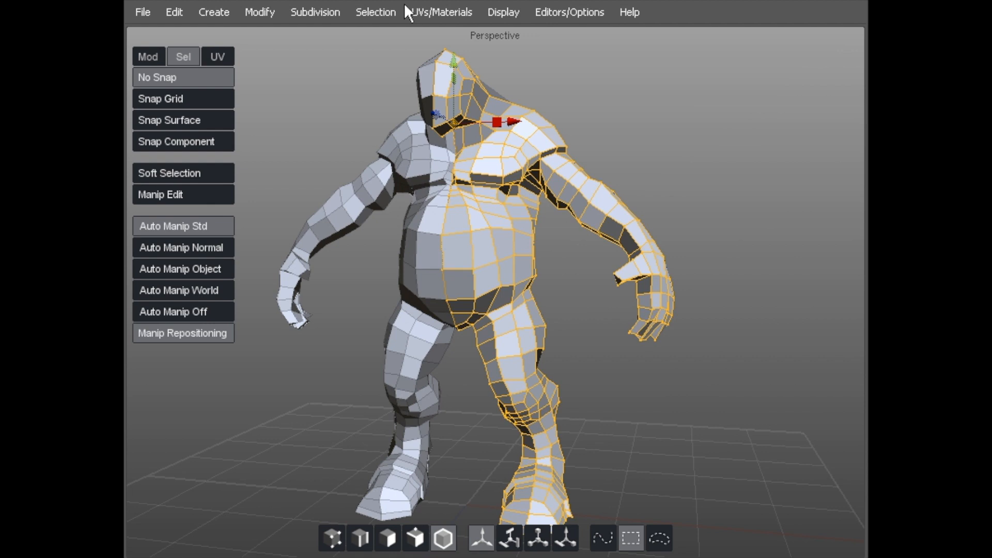
{"action": "left_click", "coordinate": [553, 13]}
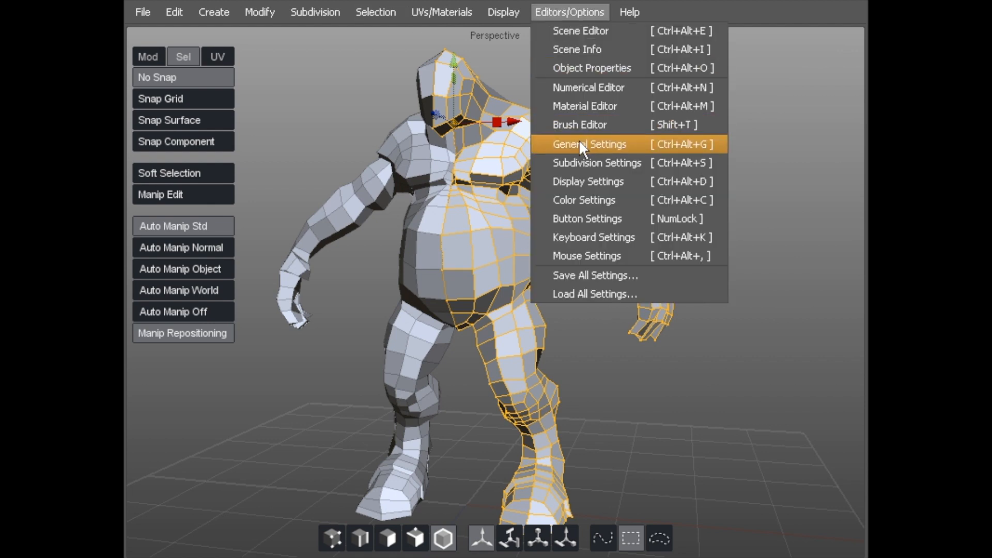
{"action": "left_click", "coordinate": [567, 49]}
{"action": "middle_click_drag", "start_coordinate": [579, 79], "coordinate": [512, 88]}
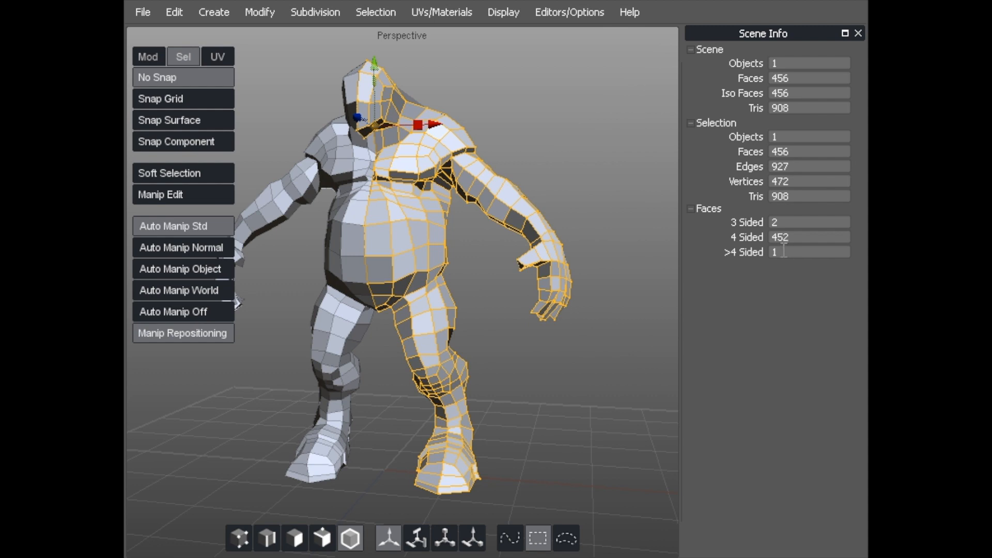
Step: Use Select Special Geometry to select every face of the creature with more than 4 sides
{"action": "left_click", "coordinate": [369, 14]}
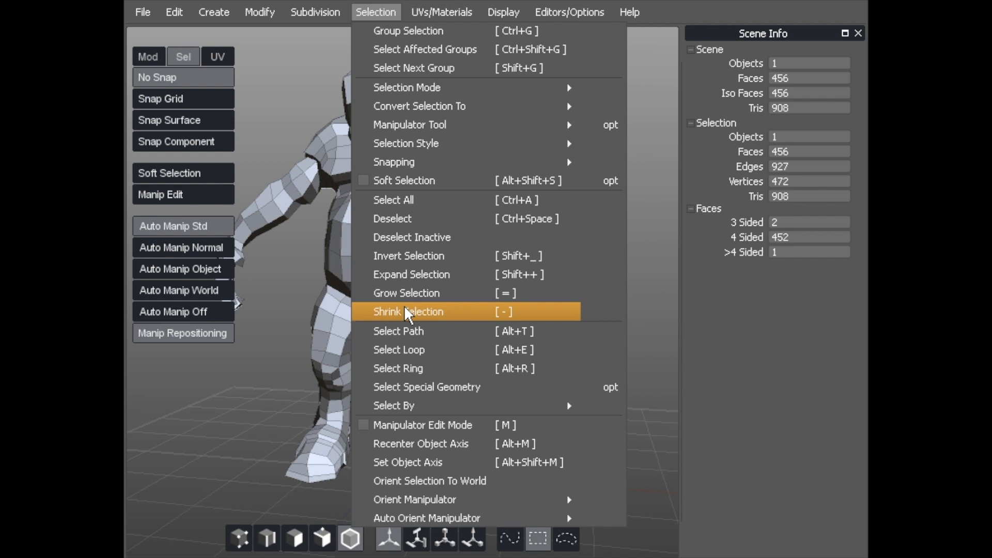
{"action": "left_click", "coordinate": [620, 389]}
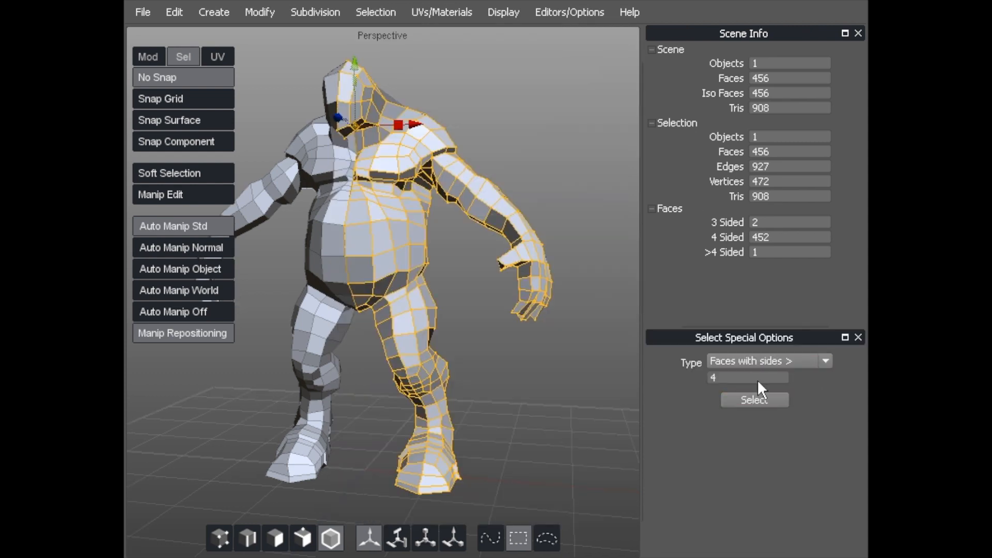
{"action": "left_click", "coordinate": [750, 395]}
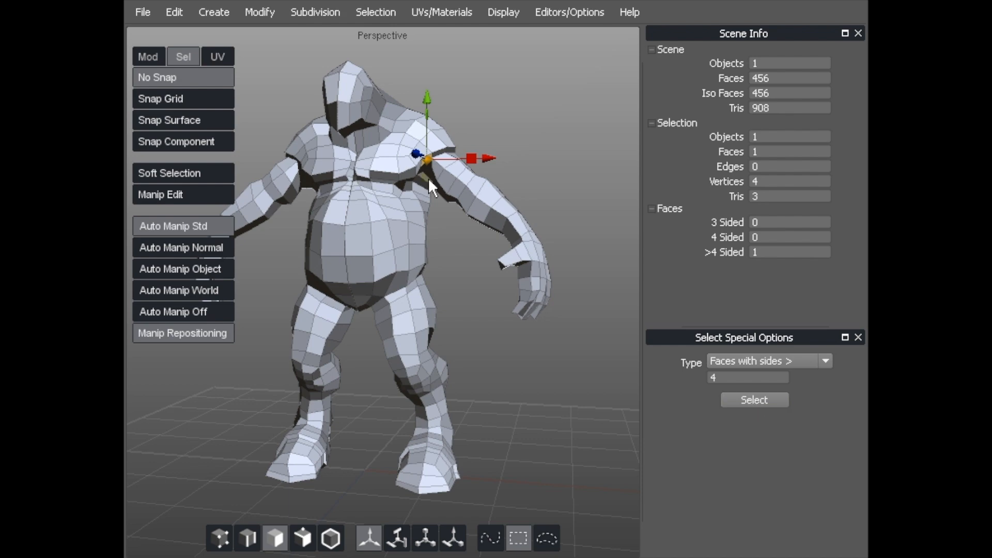
Step: Examine the selected many-sided face near the armpit from several angles and clear the selection
{"action": "left_click_drag", "start_coordinate": [391, 166], "coordinate": [325, 145], "text": "alt"}
{"action": "scroll", "coordinate": [331, 141], "scroll_direction": "up", "scroll_amount": 4}
{"action": "middle_click_drag", "start_coordinate": [425, 118], "coordinate": [370, 220], "text": "alt"}
{"action": "scroll", "coordinate": [364, 215], "scroll_direction": "down", "scroll_amount": 3}
{"action": "left_click_drag", "start_coordinate": [361, 202], "coordinate": [333, 223], "text": "alt"}
{"action": "left_click_drag", "start_coordinate": [376, 184], "coordinate": [403, 175], "text": "alt"}
{"action": "right_click_drag", "start_coordinate": [376, 152], "coordinate": [346, 159], "text": "alt"}
{"action": "left_click", "coordinate": [512, 129]}
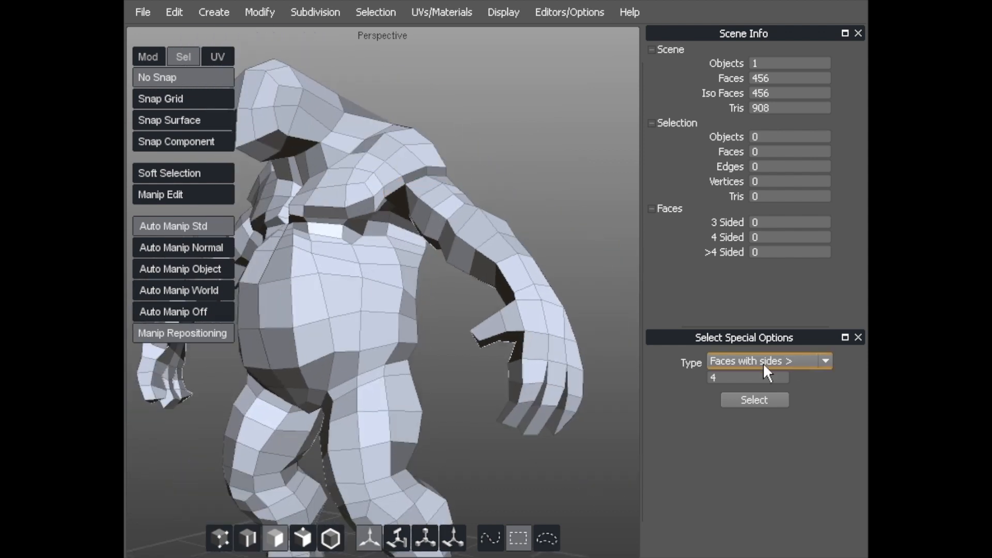
Step: Change the special selection type to faces with fewer than 4 sides and select the matching faces
{"action": "left_click", "coordinate": [748, 358]}
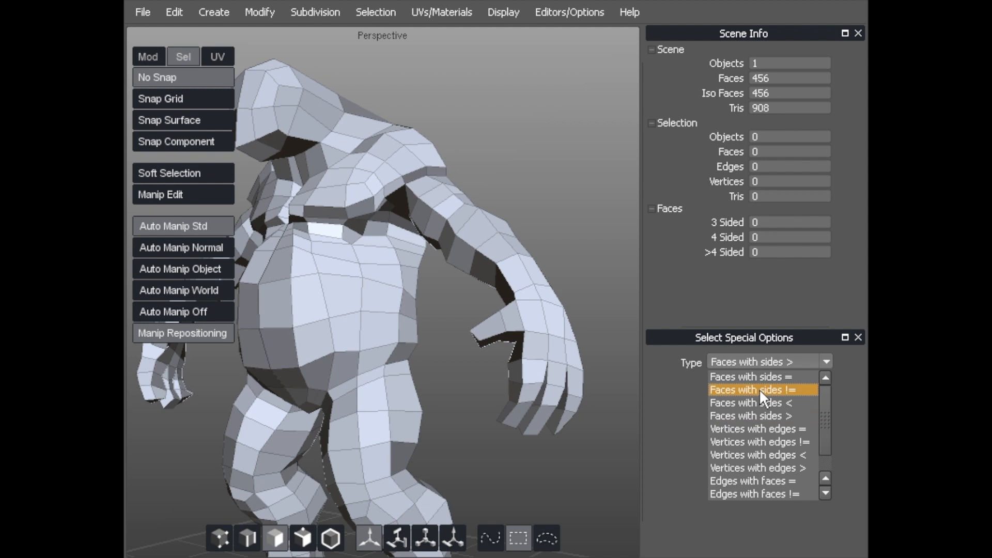
{"action": "left_click", "coordinate": [756, 403]}
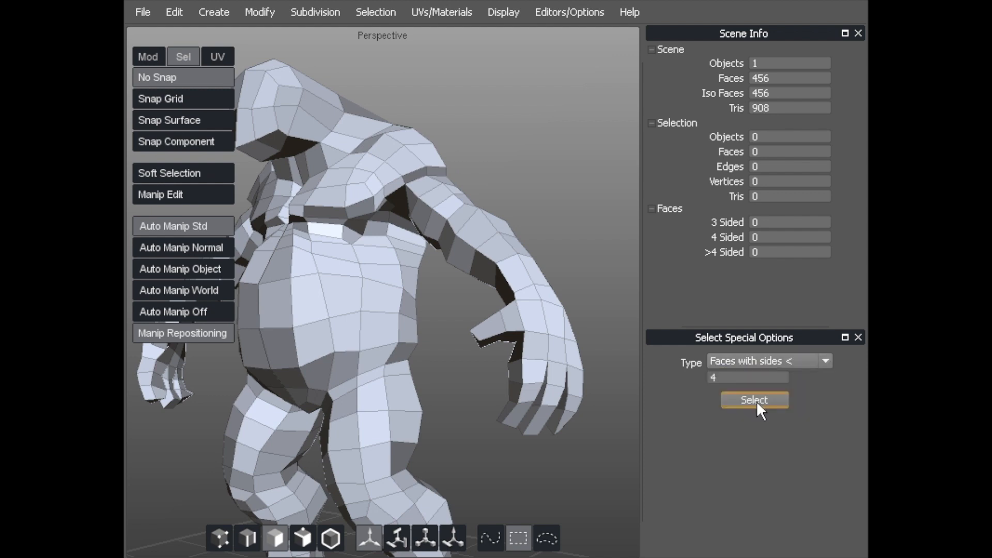
{"action": "left_click", "coordinate": [748, 399]}
Step: Examine where the selected triangular faces lie on the creature's upper body, and deselect them
{"action": "left_click_drag", "start_coordinate": [383, 255], "coordinate": [361, 258], "text": "alt"}
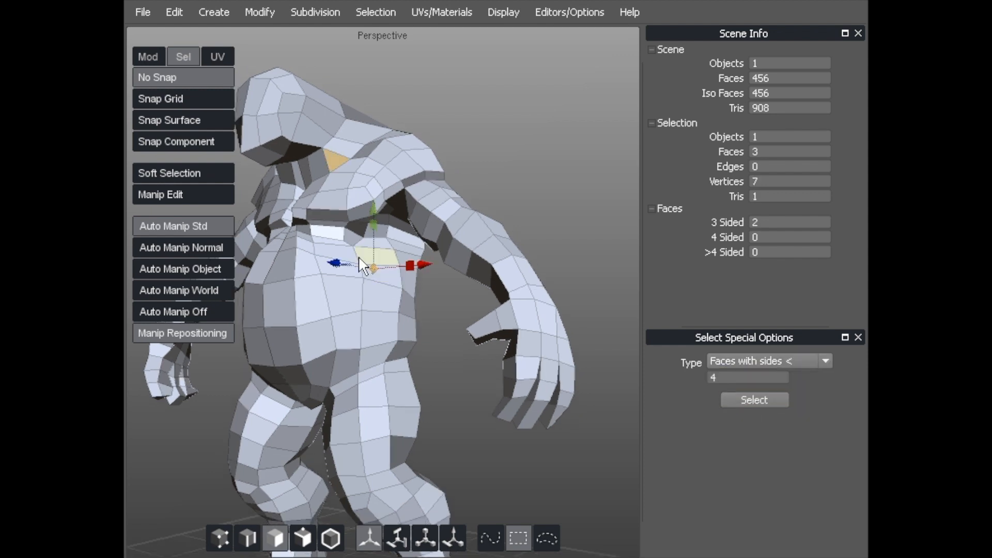
{"action": "middle_click_drag", "start_coordinate": [361, 258], "coordinate": [438, 256], "text": "alt"}
{"action": "left_click_drag", "start_coordinate": [437, 255], "coordinate": [470, 352], "text": "alt"}
{"action": "right_click_drag", "start_coordinate": [421, 305], "coordinate": [483, 260], "text": "alt"}
{"action": "middle_click_drag", "start_coordinate": [483, 261], "coordinate": [330, 151], "text": "alt"}
{"action": "left_click_drag", "start_coordinate": [330, 151], "coordinate": [516, 265], "text": "alt"}
{"action": "right_click_drag", "start_coordinate": [516, 264], "coordinate": [464, 300], "text": "alt"}
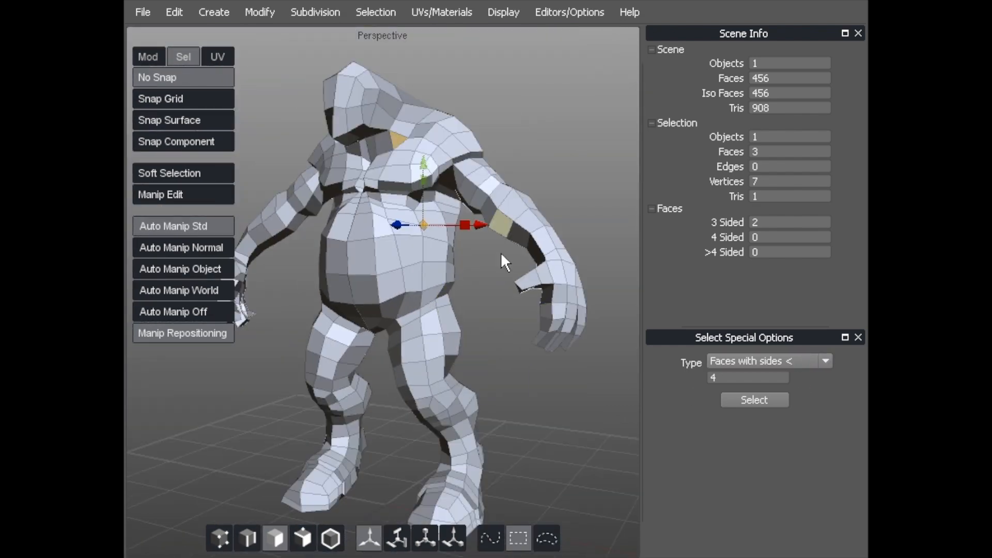
{"action": "left_click", "coordinate": [516, 75]}
{"action": "mouse_move", "coordinate": [454, 116]}
{"action": "left_mouse_down", "text": "alt"}
{"action": "mouse_move", "coordinate": [428, 126]}
{"action": "mouse_move", "coordinate": [461, 101]}
{"action": "left_mouse_up", "text": "alt"}
{"action": "middle_click_drag", "start_coordinate": [461, 101], "coordinate": [445, 102], "text": "alt"}
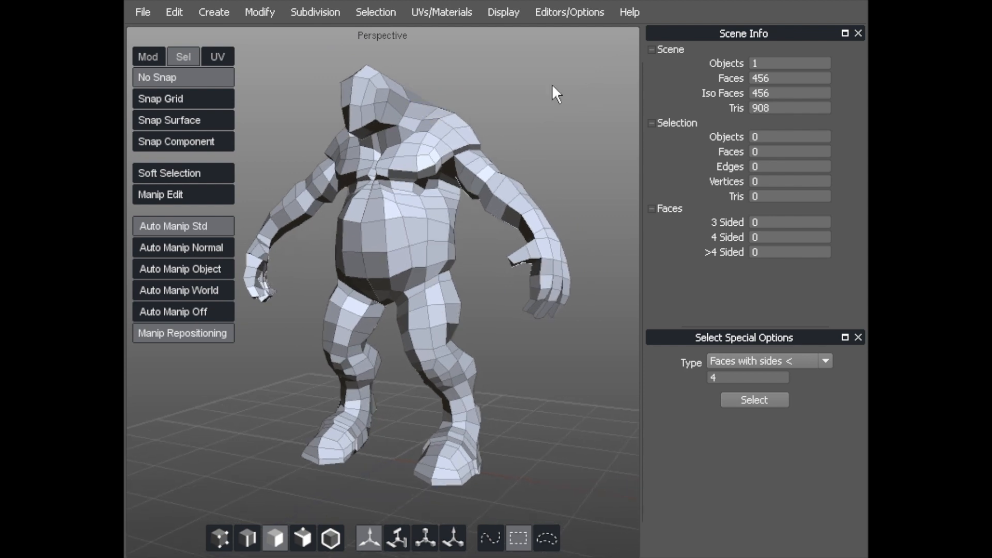